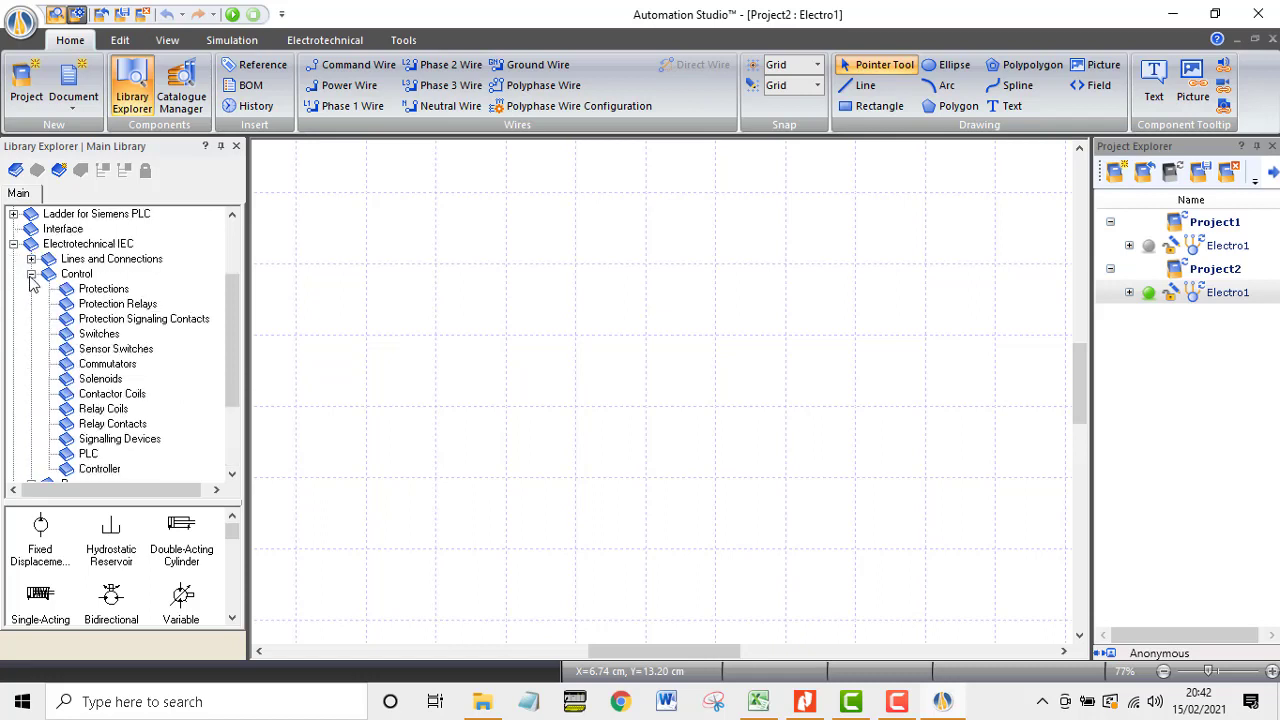
Step: Place a Single-Phase Source from the Electrotechnical IEC power energy sources in the upper part of the Electro1 diagram
left_click(31, 276)
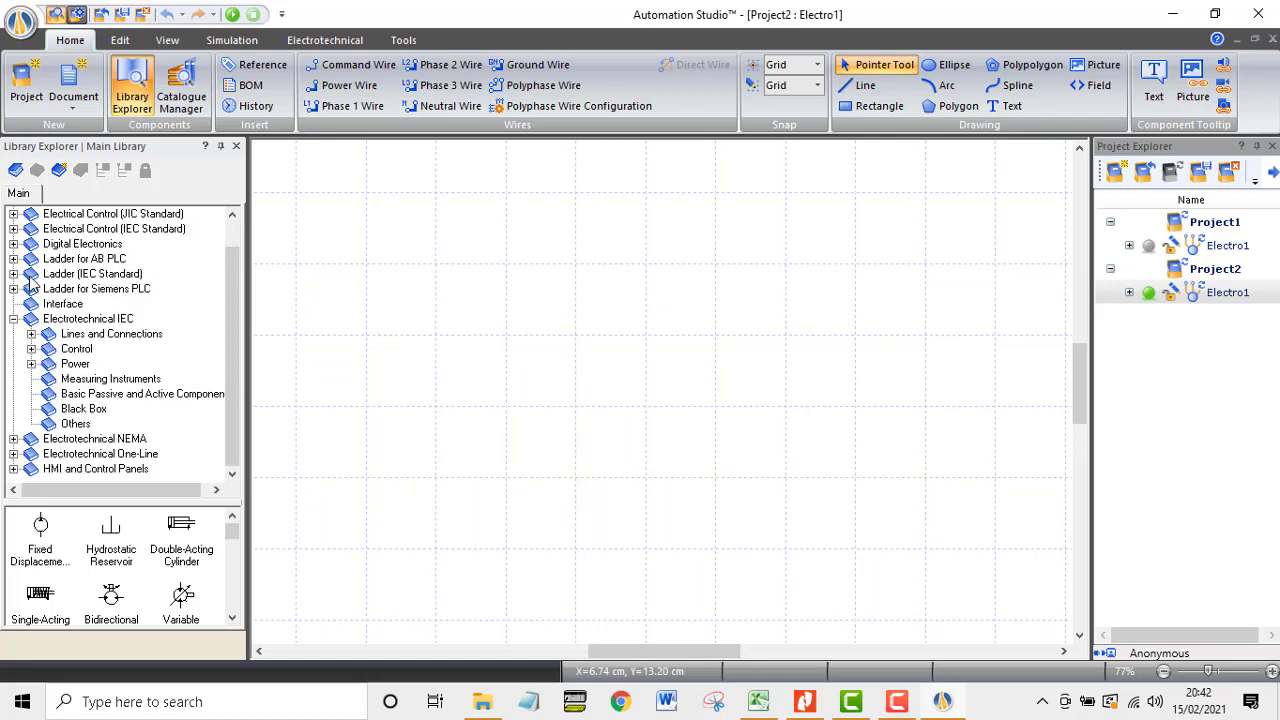
left_click(31, 364)
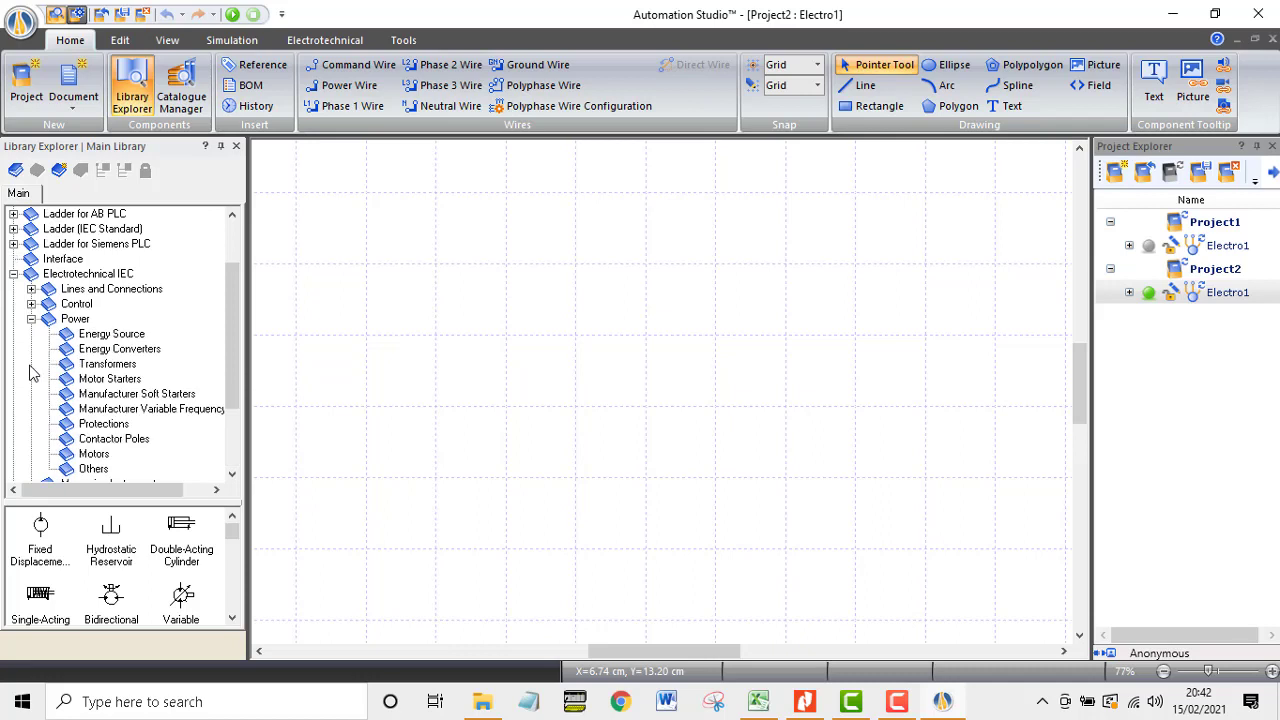
left_click(108, 334)
left_click(112, 532)
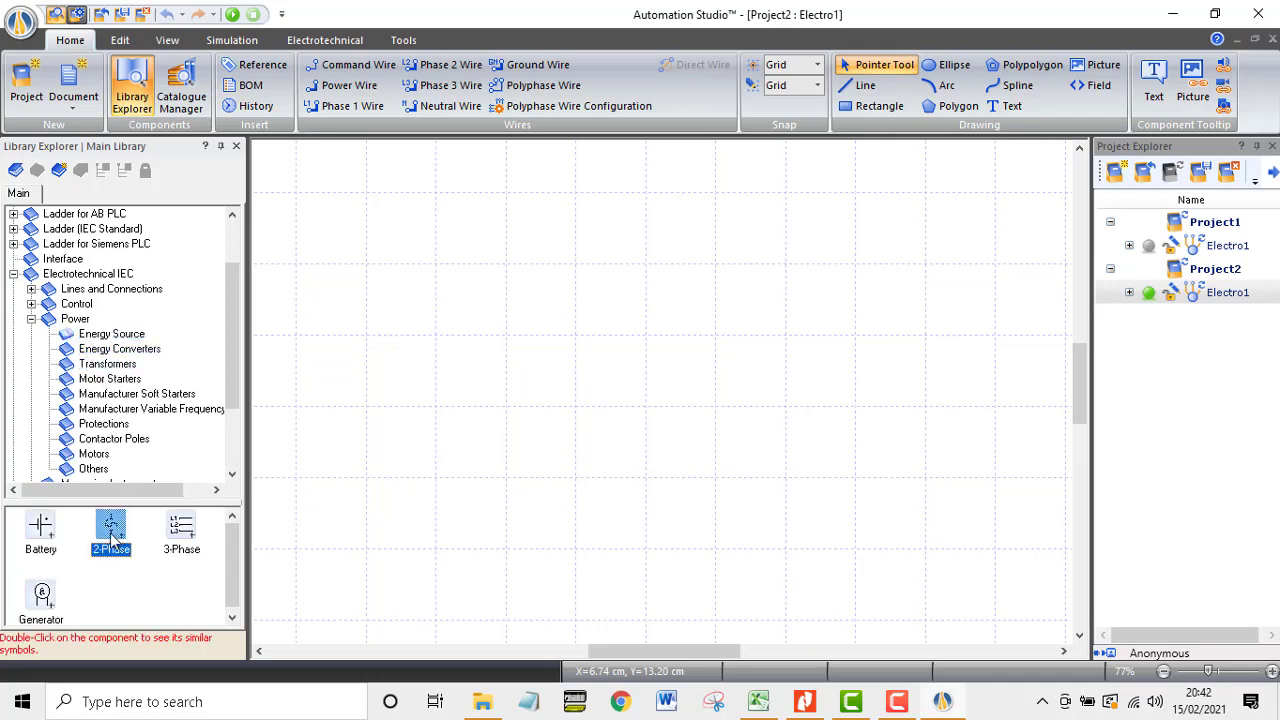
double_click(112, 540)
left_click(62, 77)
left_click_drag(62, 77, 412, 270)
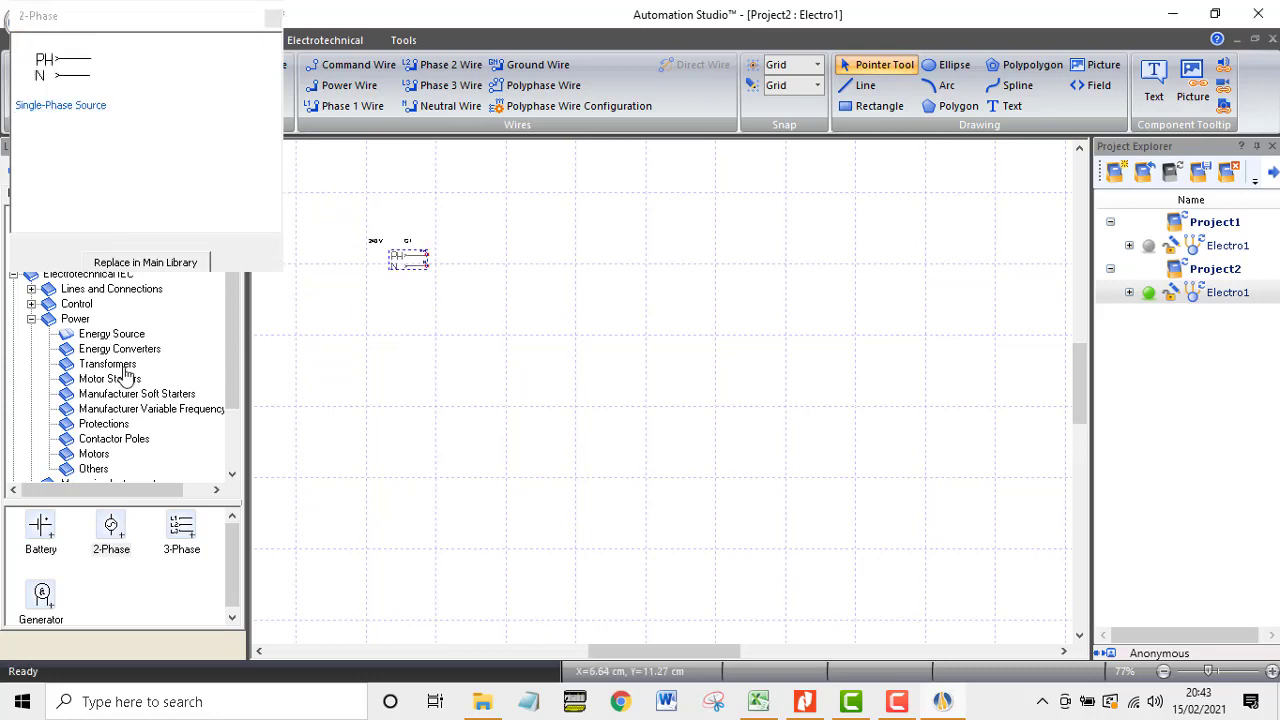
Step: Place two single-pole control protection switches side by side below the source, wiring neutral to the first and phase to the second
left_click(31, 318)
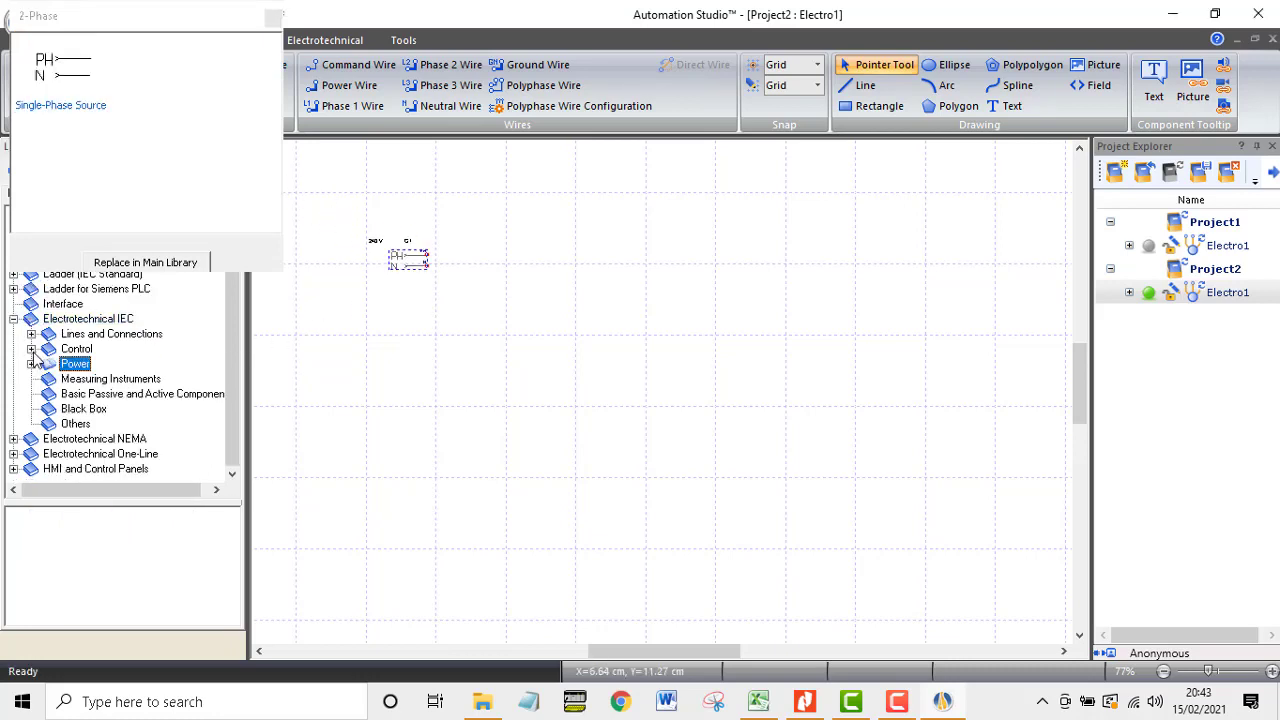
left_click(31, 349)
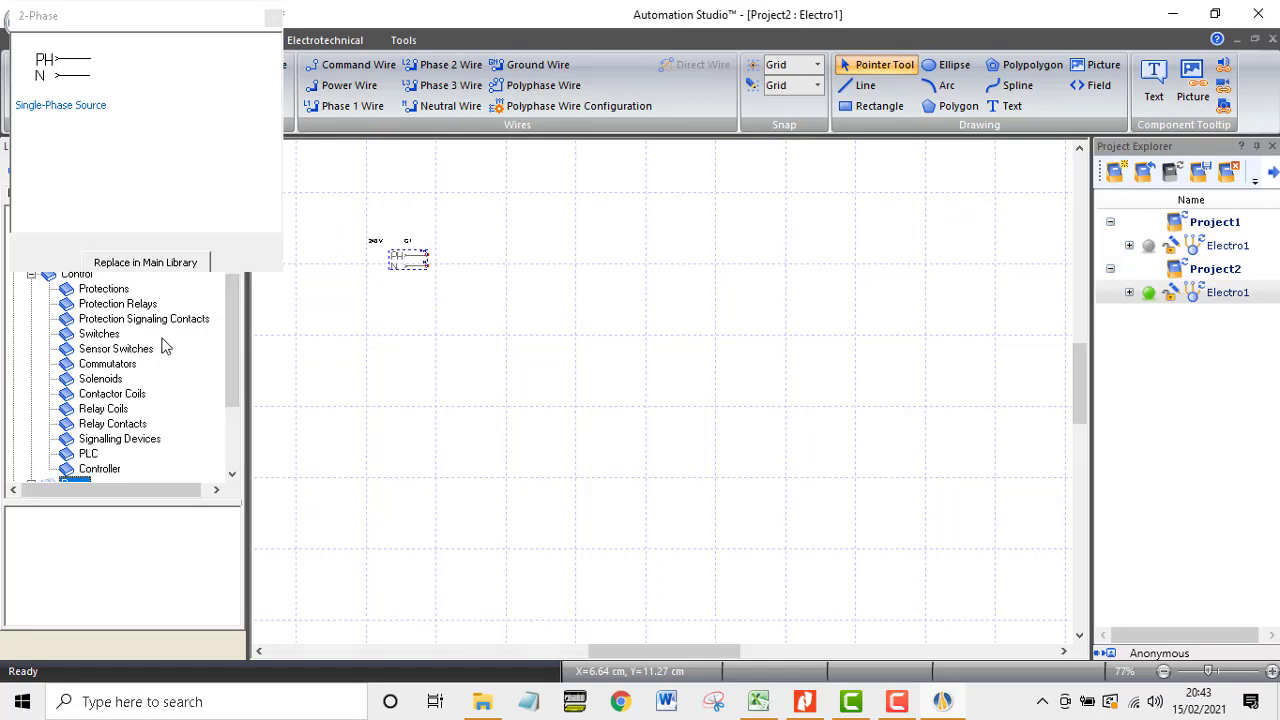
left_click(120, 288)
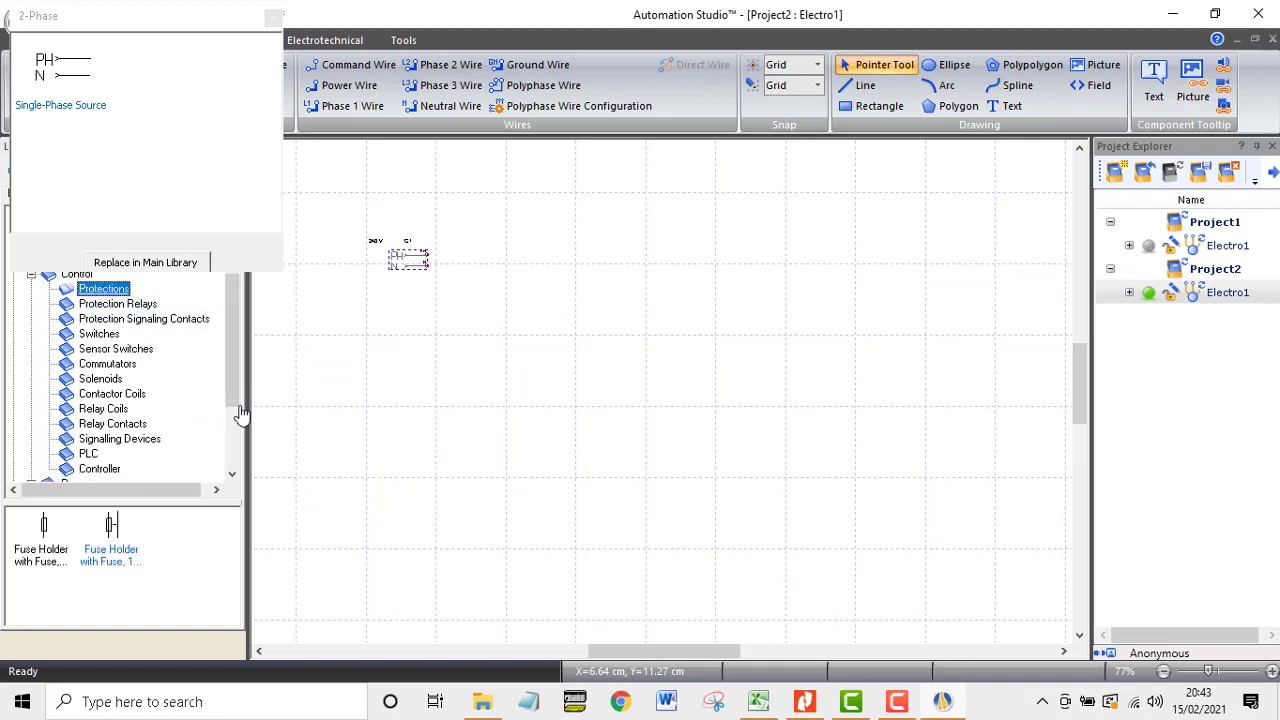
left_click_drag(234, 373, 235, 430)
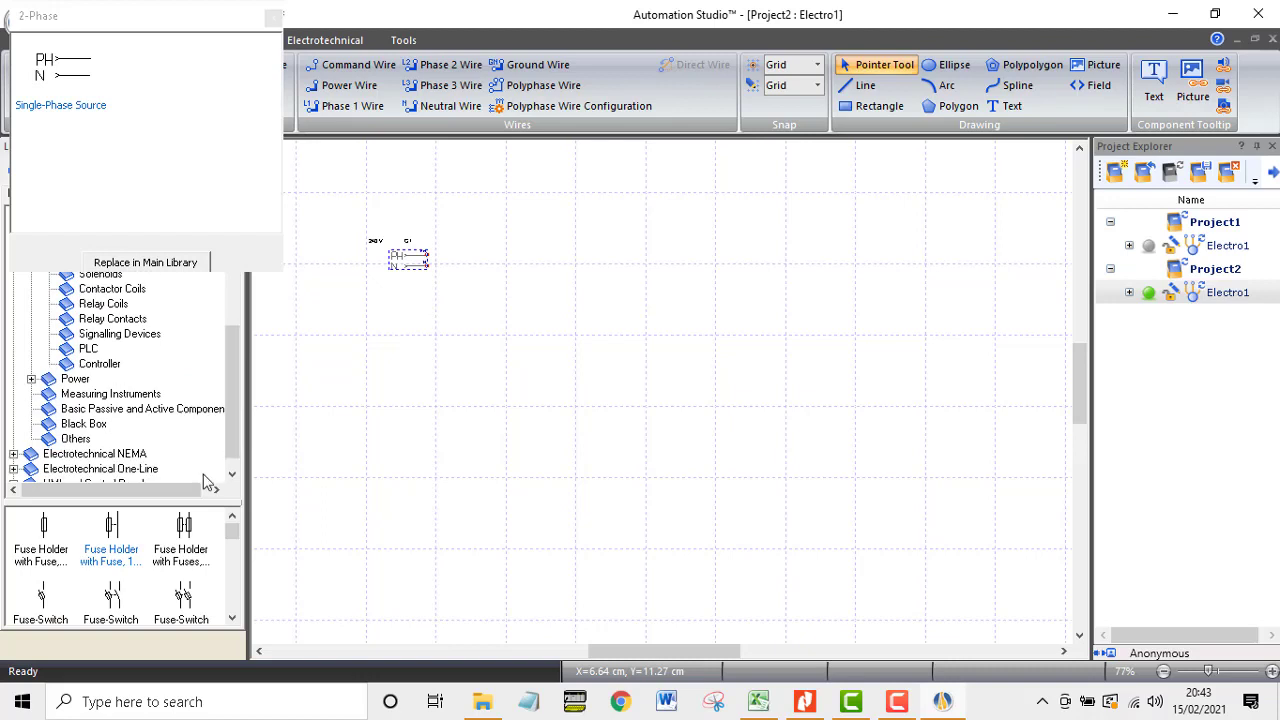
left_click_drag(230, 536, 233, 571)
left_click_drag(128, 606, 453, 330)
left_click_drag(120, 608, 491, 326)
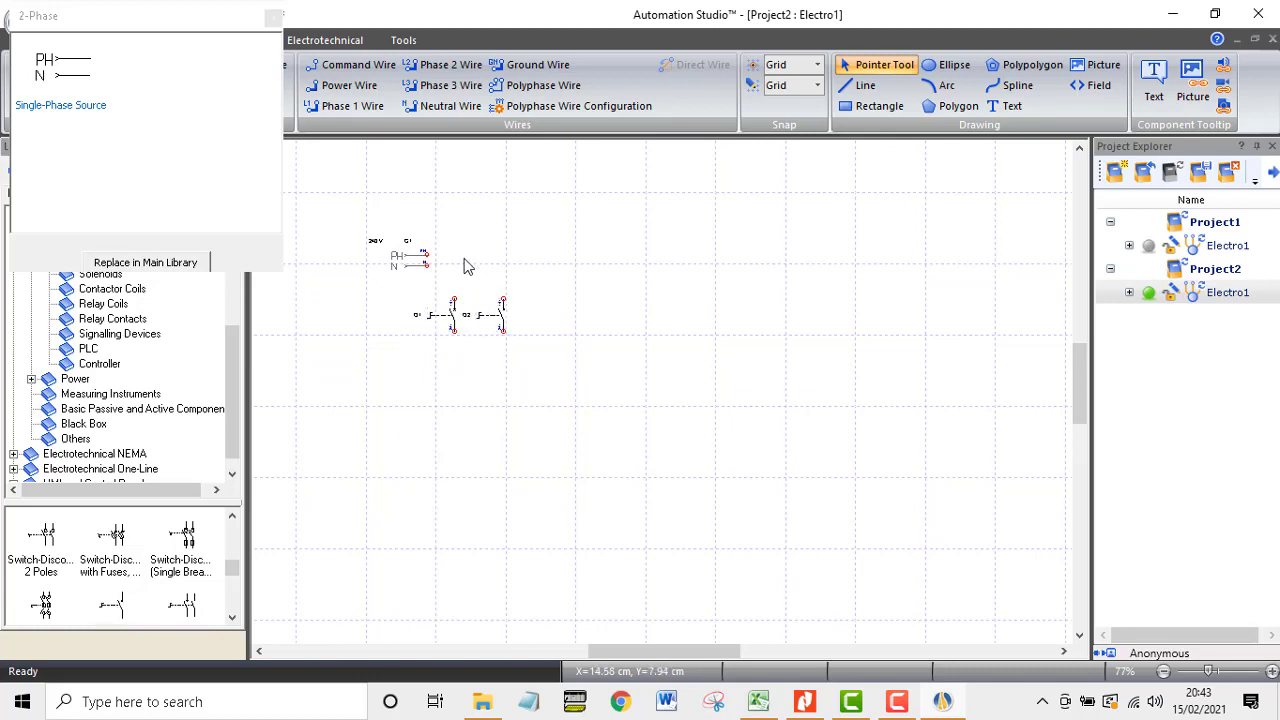
mouse_move(425, 256)
left_mouse_down()
mouse_move(453, 288)
mouse_move(427, 263)
left_mouse_up()
left_click_drag(502, 299, 428, 255)
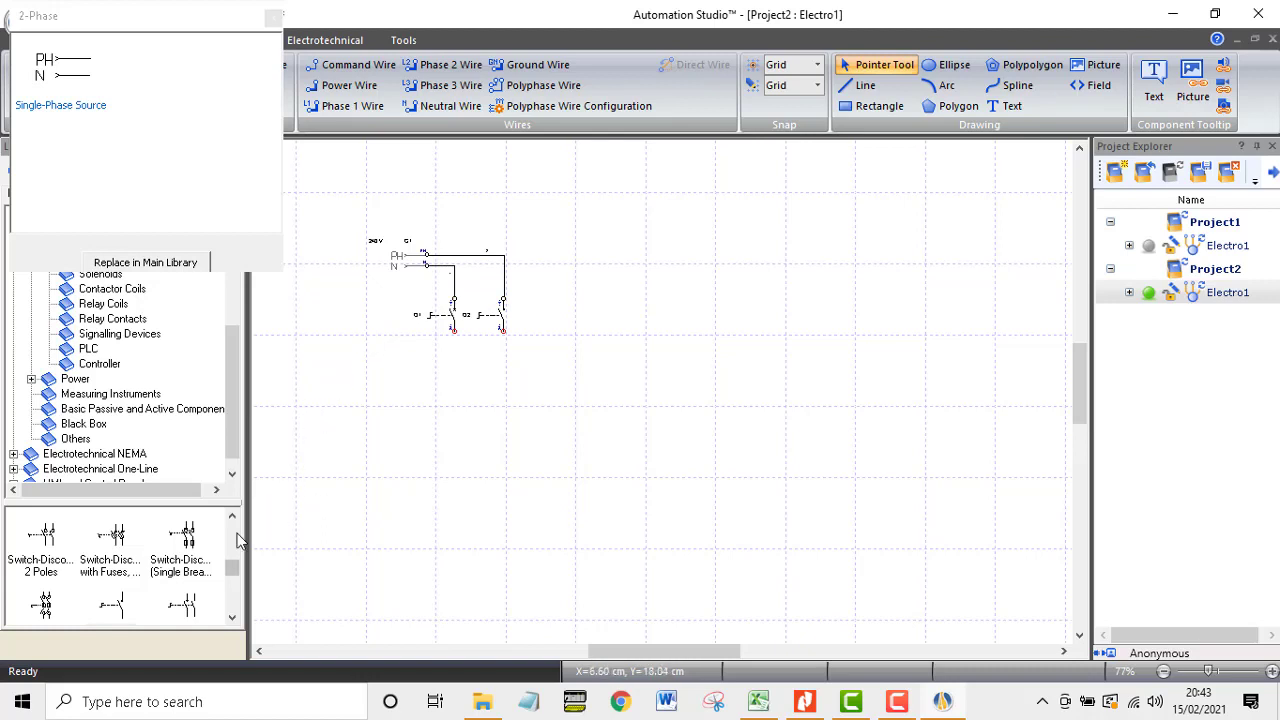
Step: Place a normally open mushroom push-button from the control switches directly below switch Q2
left_click_drag(232, 568, 250, 512)
scroll(135, 378, "up", 2)
left_click(98, 378)
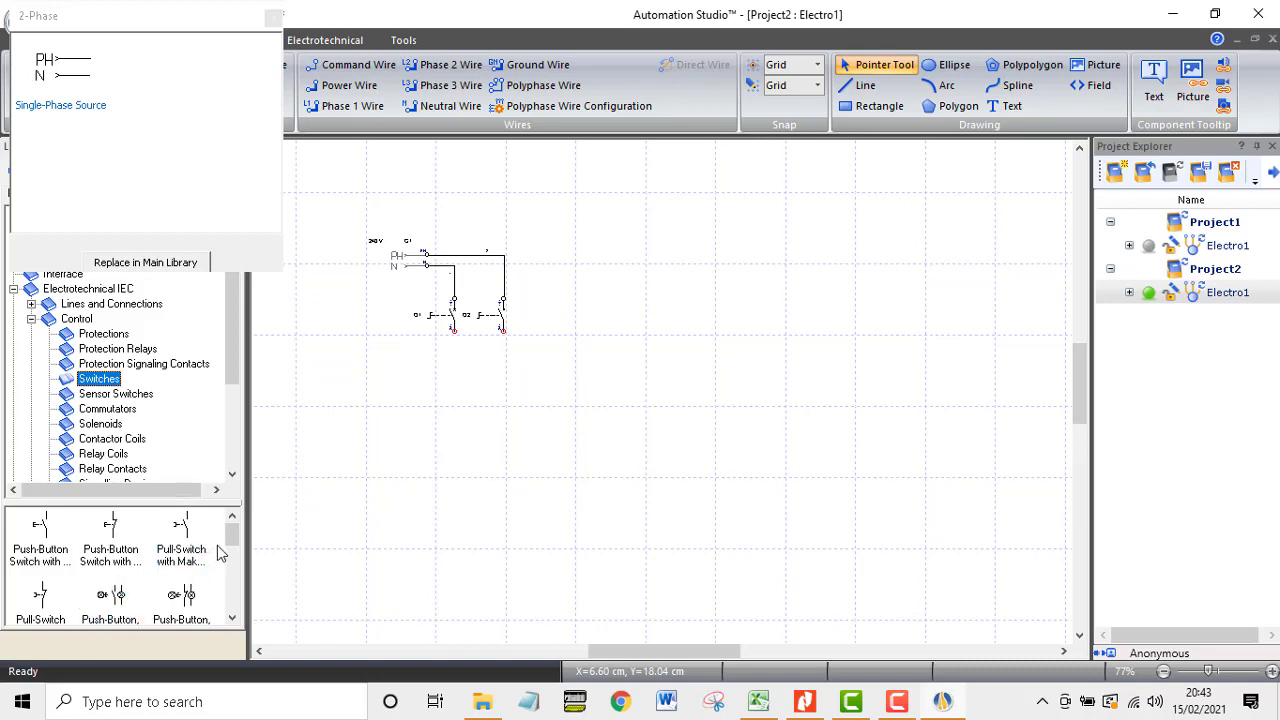
mouse_move(234, 541)
left_mouse_down()
mouse_move(229, 596)
mouse_move(228, 541)
left_mouse_up()
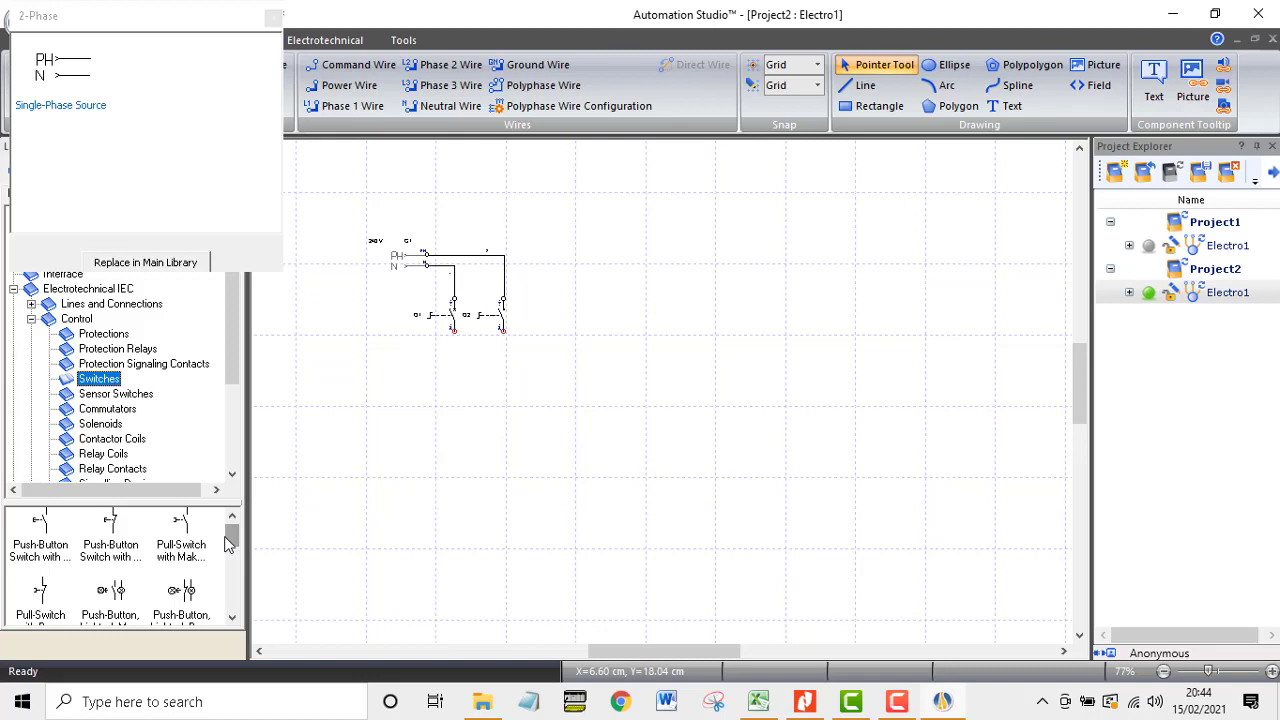
left_click_drag(228, 543, 224, 567)
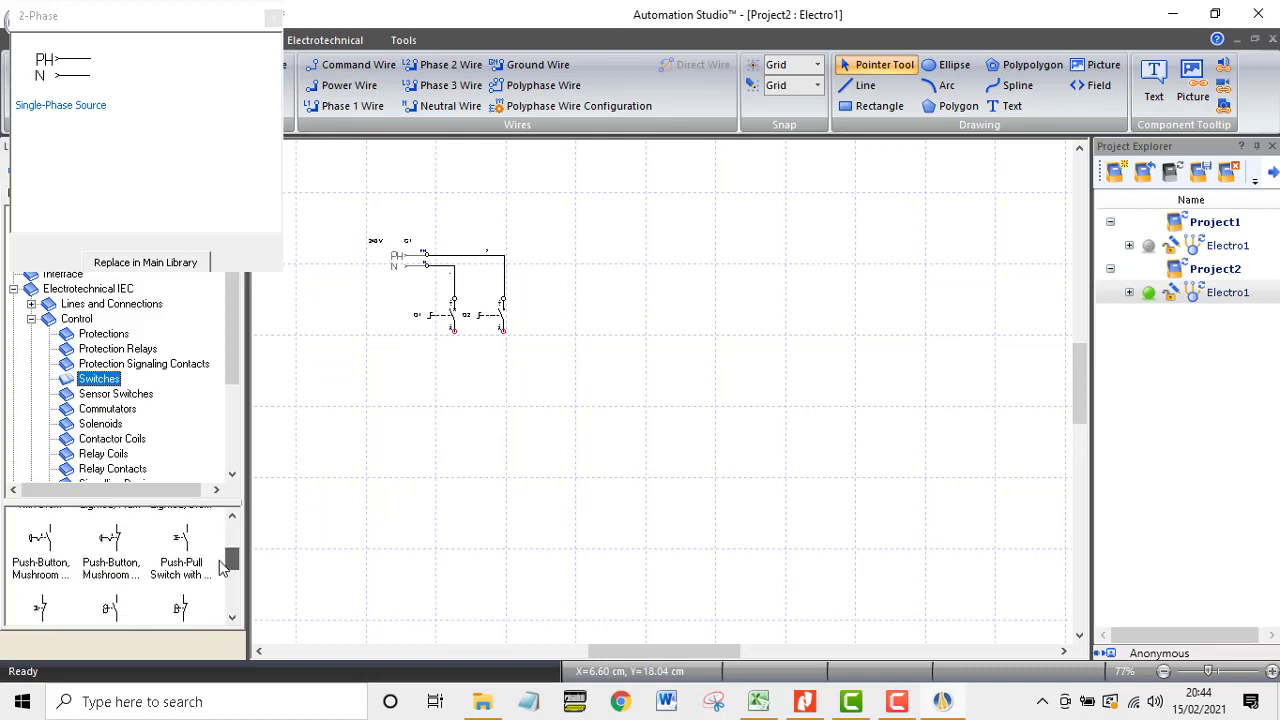
left_click(45, 568)
left_click_drag(45, 560, 500, 392)
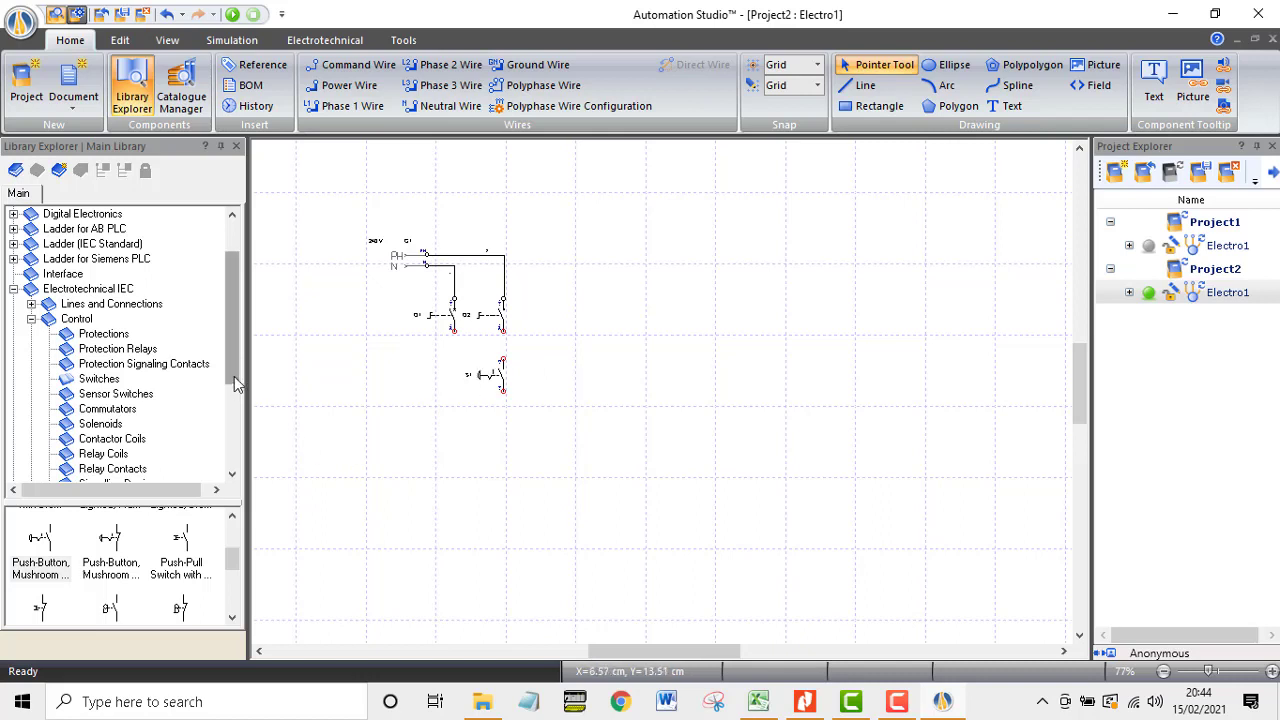
Step: Place an AC/DC on-delay relay coil below the mushroom push-button and an AC/DC off-delay relay coil beside it
left_click_drag(231, 556, 231, 535)
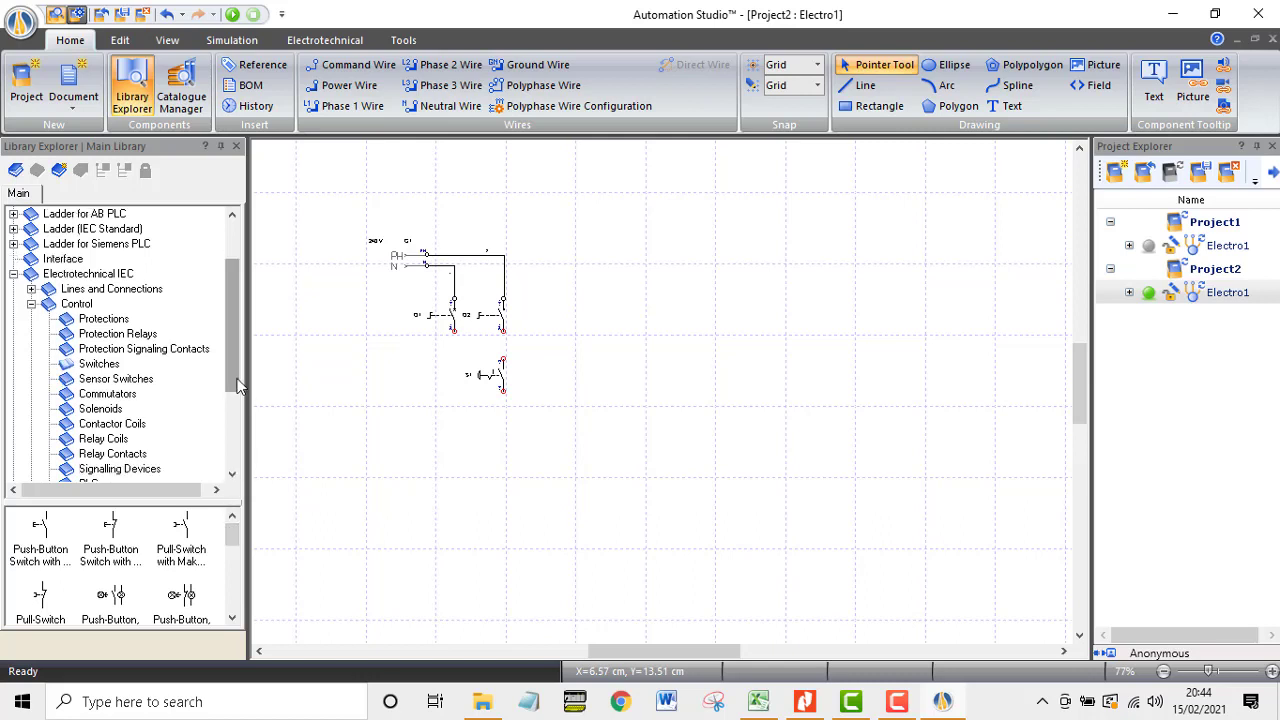
left_click_drag(238, 380, 238, 388)
left_click(110, 439)
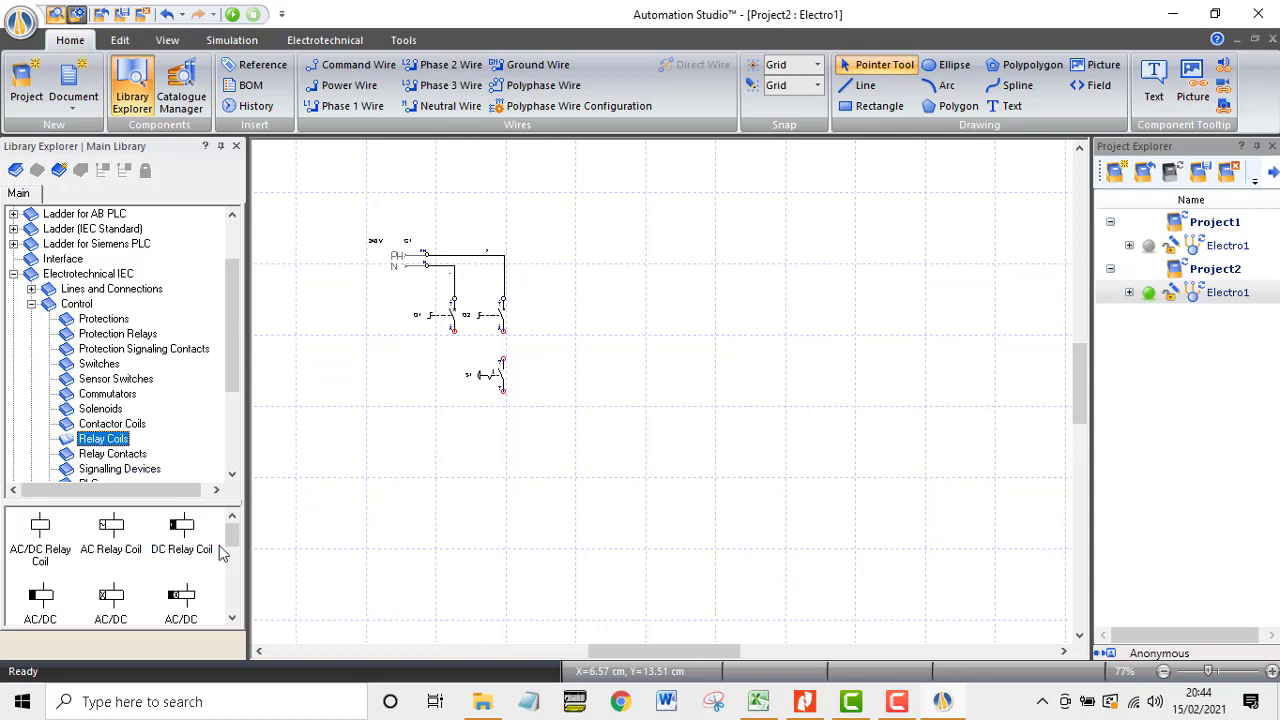
mouse_move(233, 534)
left_mouse_down()
mouse_move(231, 568)
mouse_move(230, 543)
left_mouse_up()
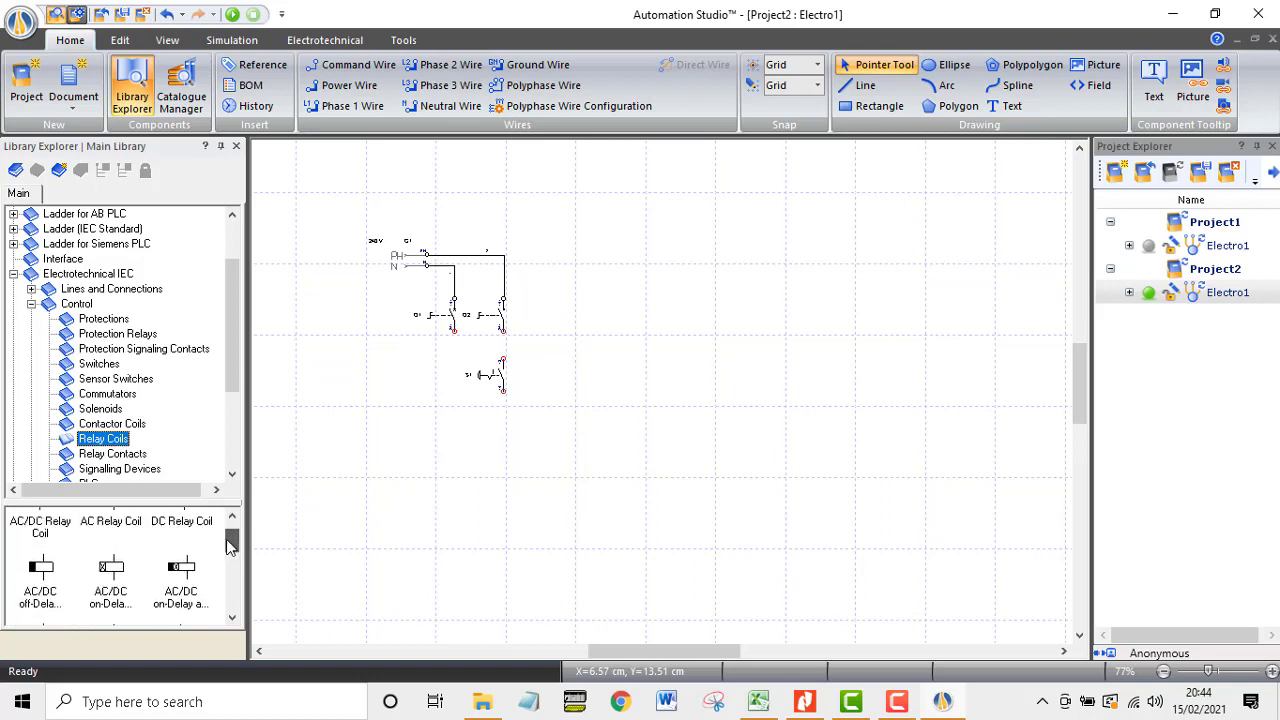
left_click_drag(228, 545, 229, 553)
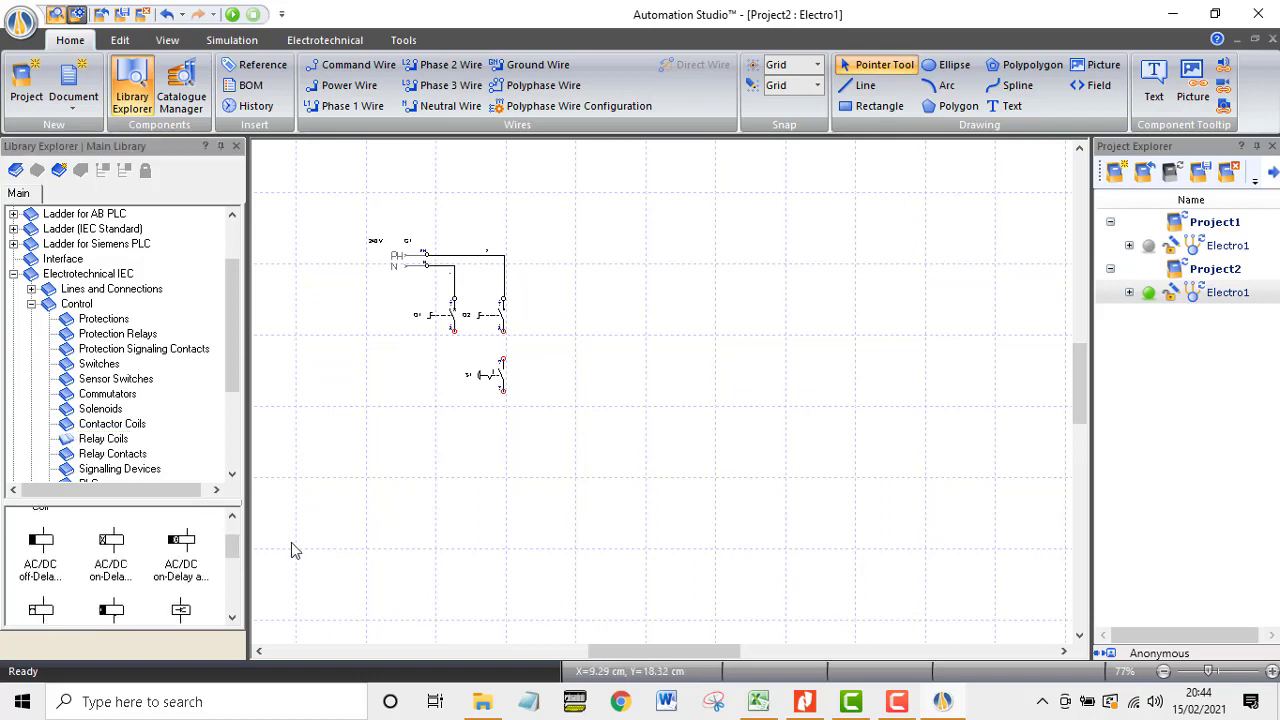
left_click(57, 549)
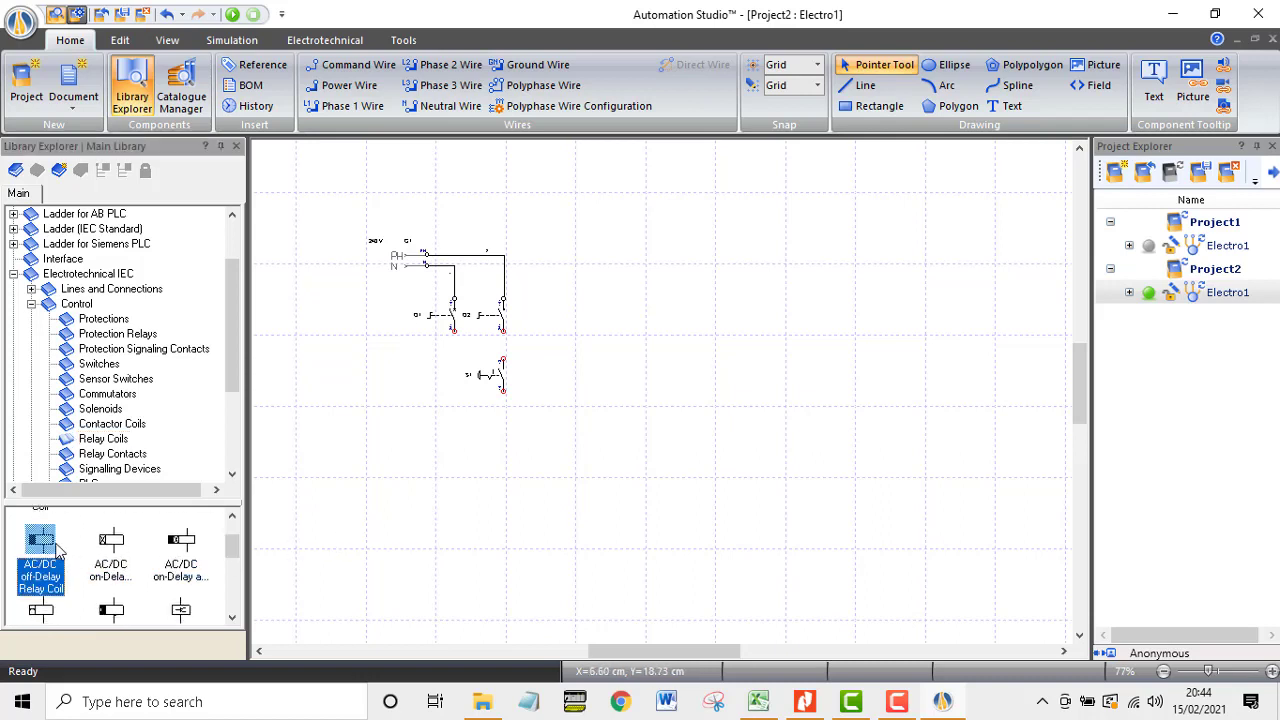
left_click(112, 545)
left_click_drag(115, 553, 505, 450)
left_click(52, 545)
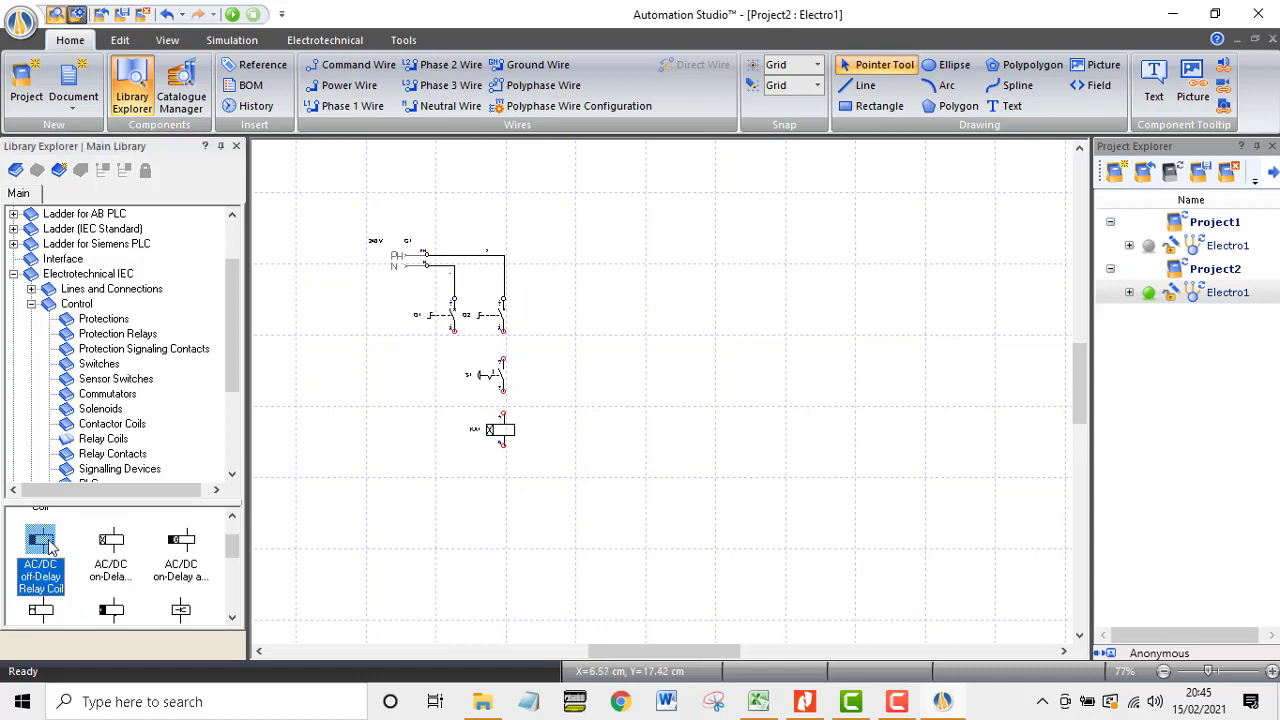
left_click_drag(38, 552, 572, 430)
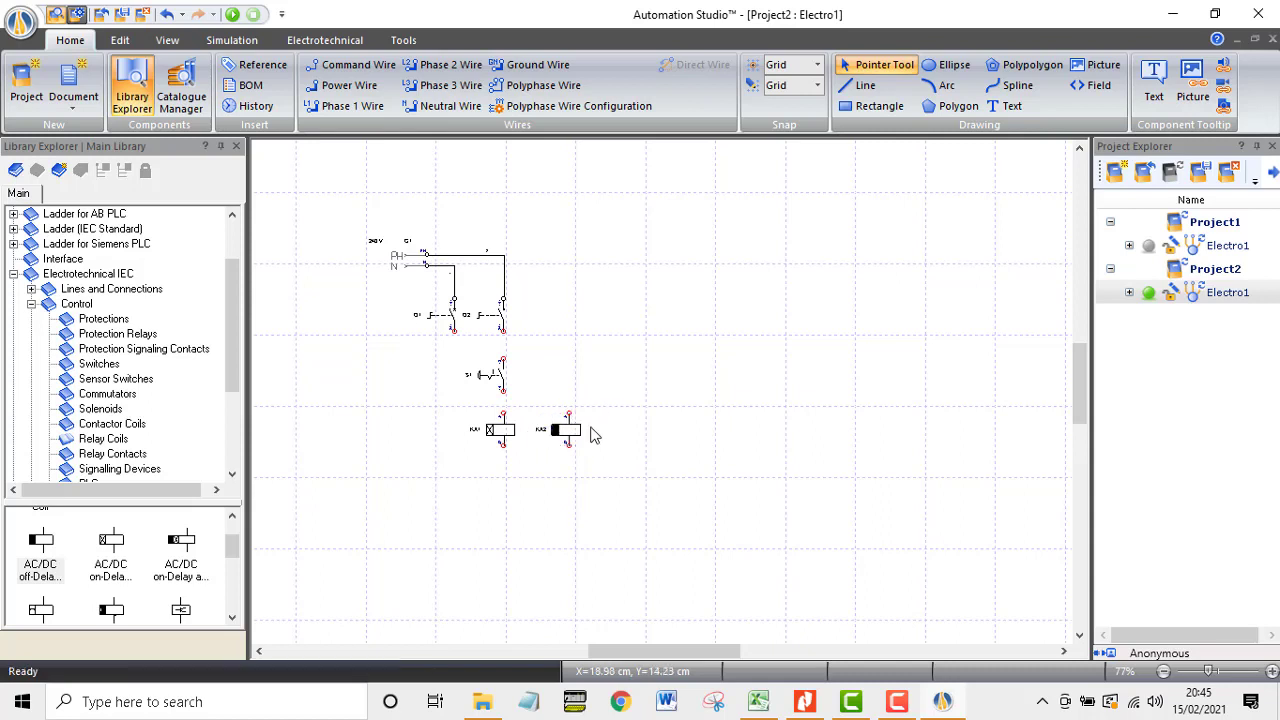
Step: Wire Q2 in series through push-button S1 to the upper terminal of KA1, and branch to the upper terminal of KA2
scroll(605, 428, "up", 2)
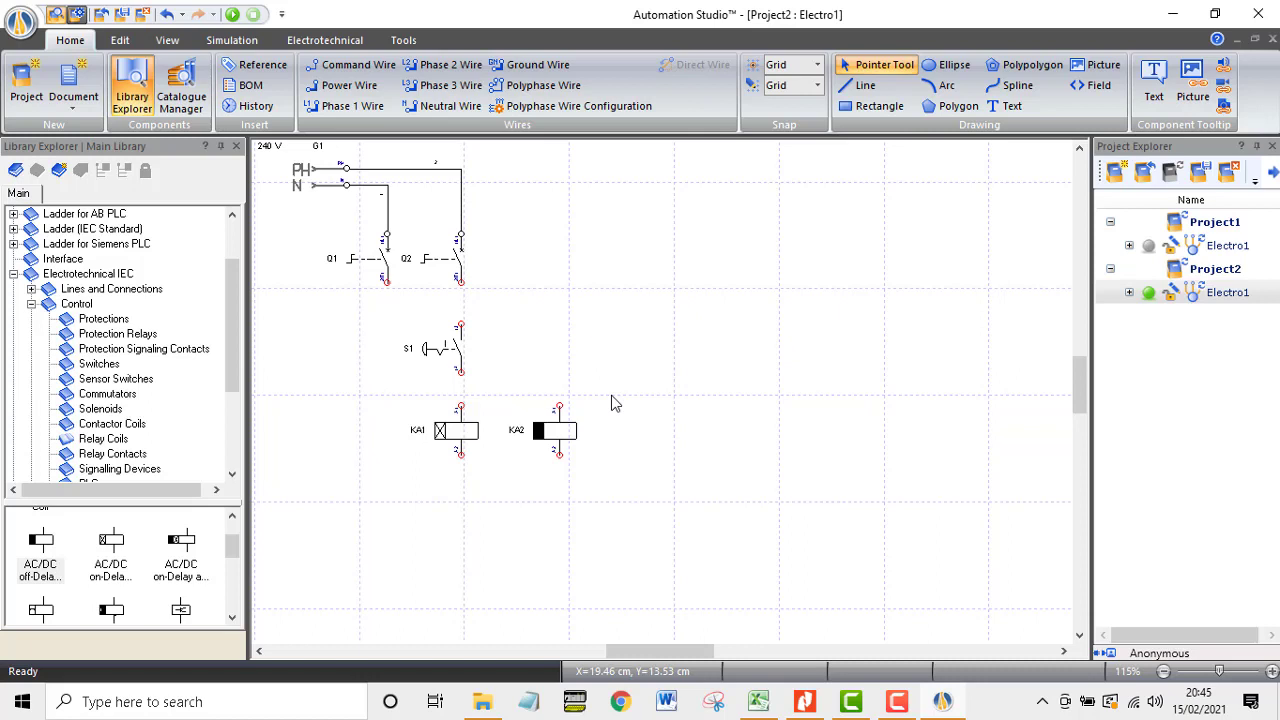
left_click(460, 324)
left_click(460, 282)
left_click(460, 405)
left_click(559, 405)
left_click(460, 405)
Step: Move the off-delay relay coil KA2 slightly closer to KA1, keeping its wire attached
left_click(556, 432)
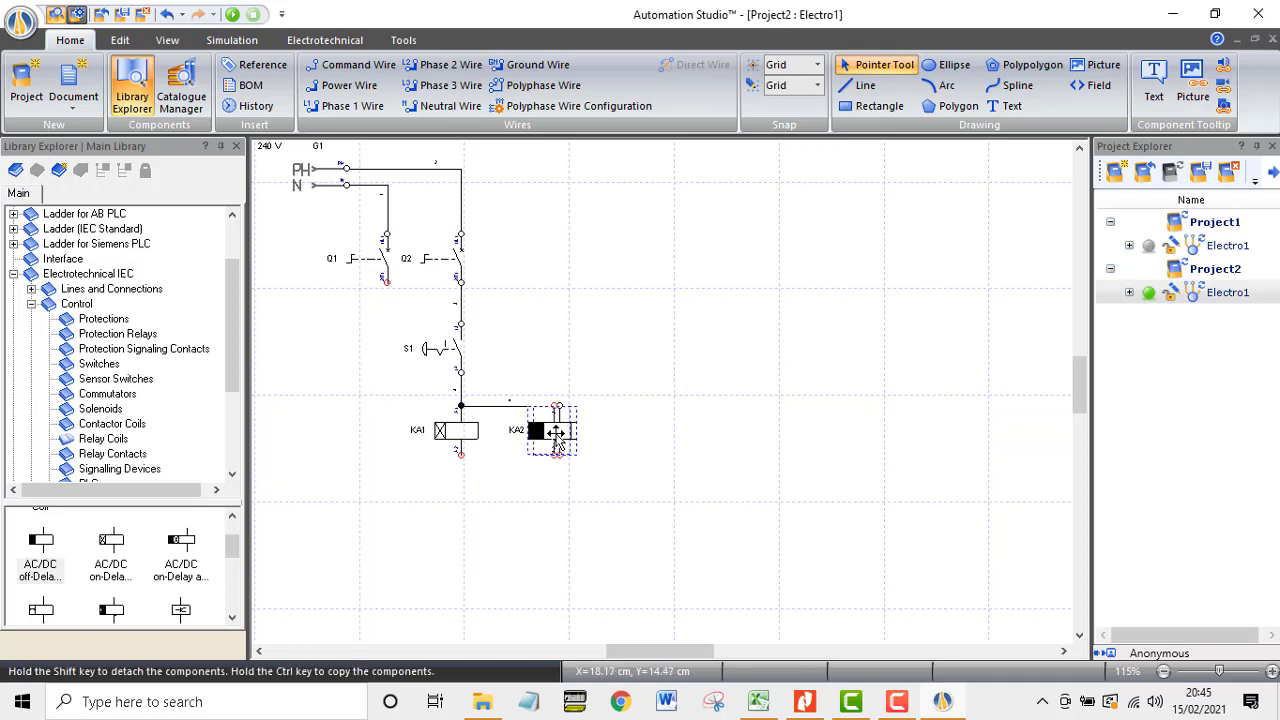
left_click_drag(556, 432, 548, 432)
left_click(466, 449)
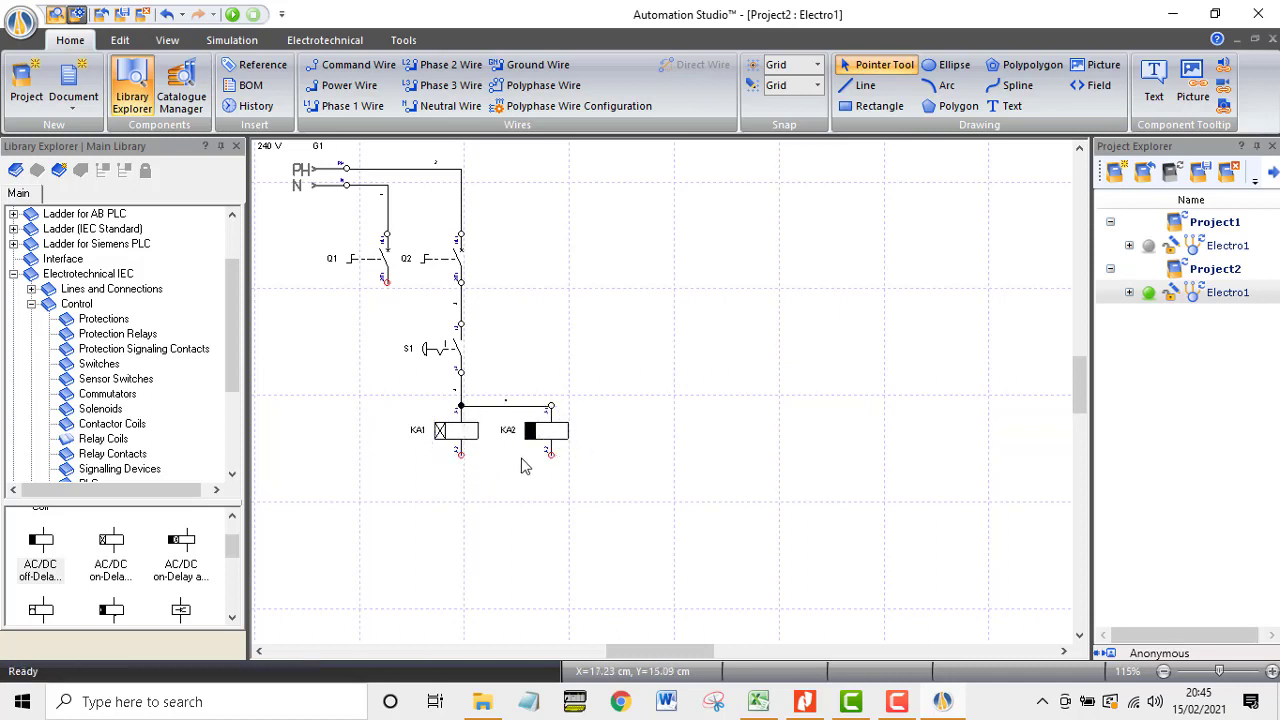
Step: Wire the lower terminal of Q1 to KA2:A2, and join KA1:A2 to this neutral return with the KA2:A2 connection
left_click_drag(551, 452, 390, 476)
left_click_drag(387, 281, 551, 456)
left_click_drag(459, 452, 460, 496)
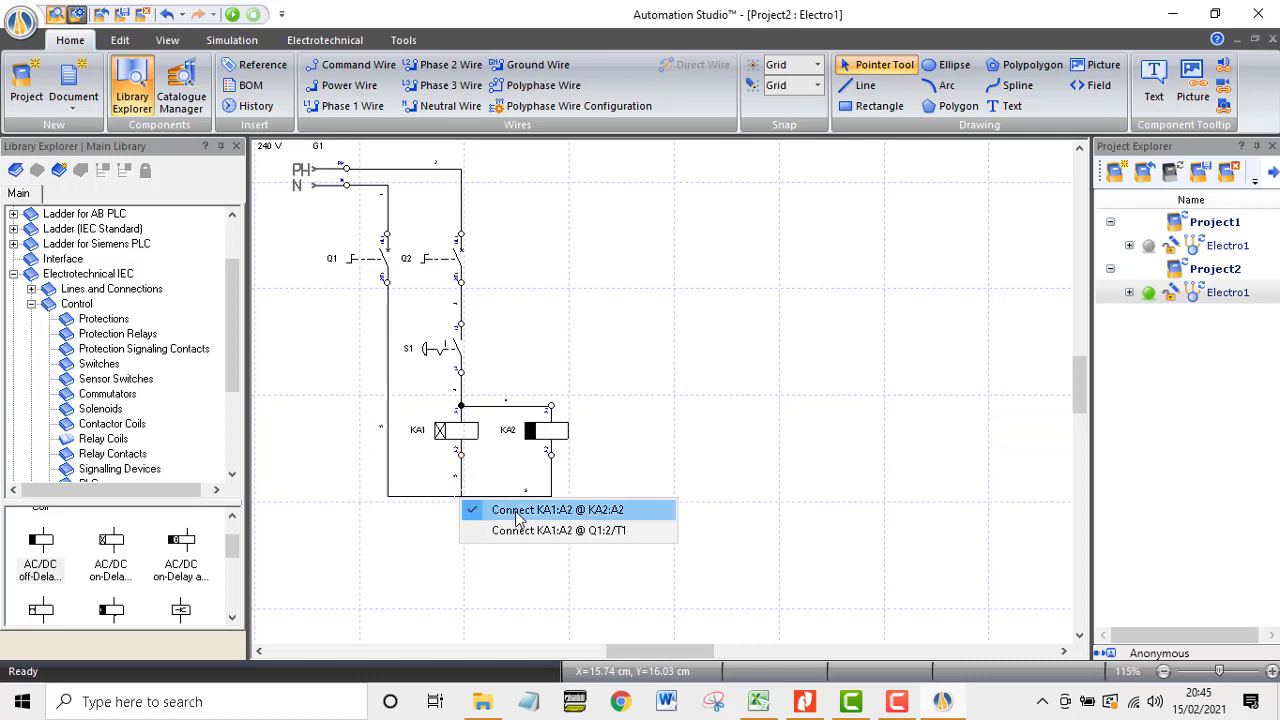
left_click(505, 508)
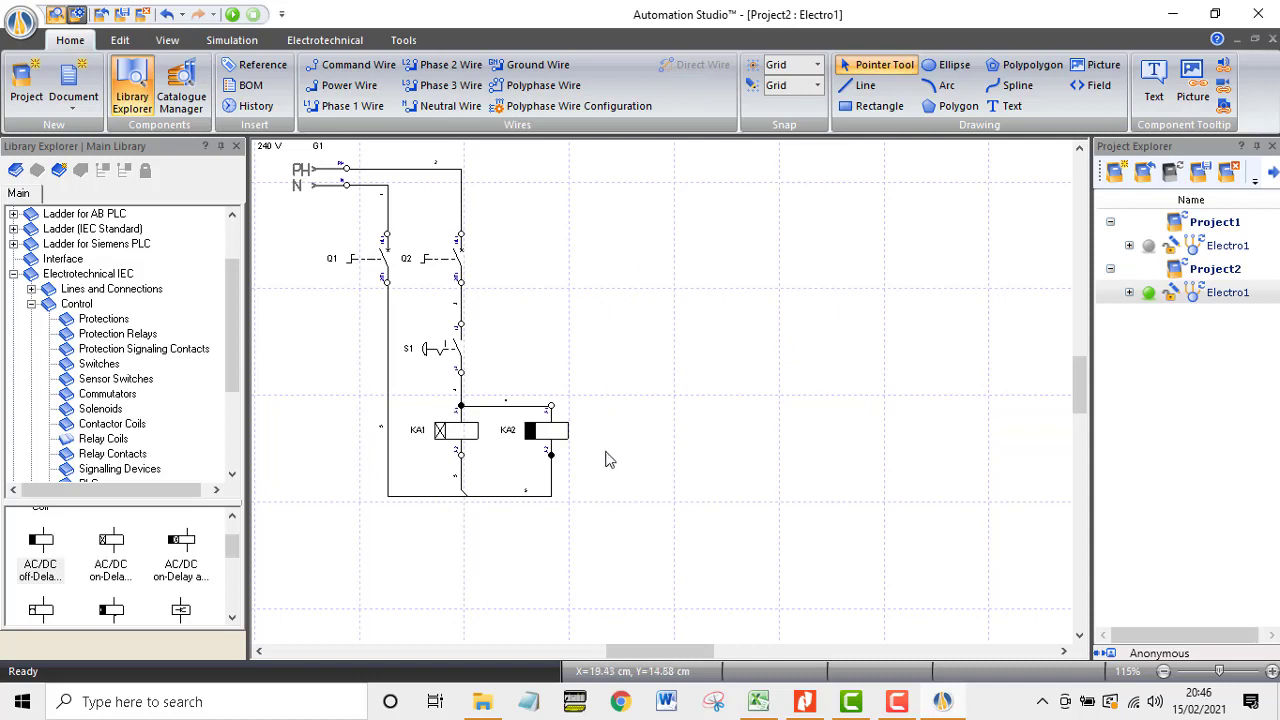
Step: Add an NO Contact to the on-delay relay coil KA1 in its component properties
double_click(445, 437)
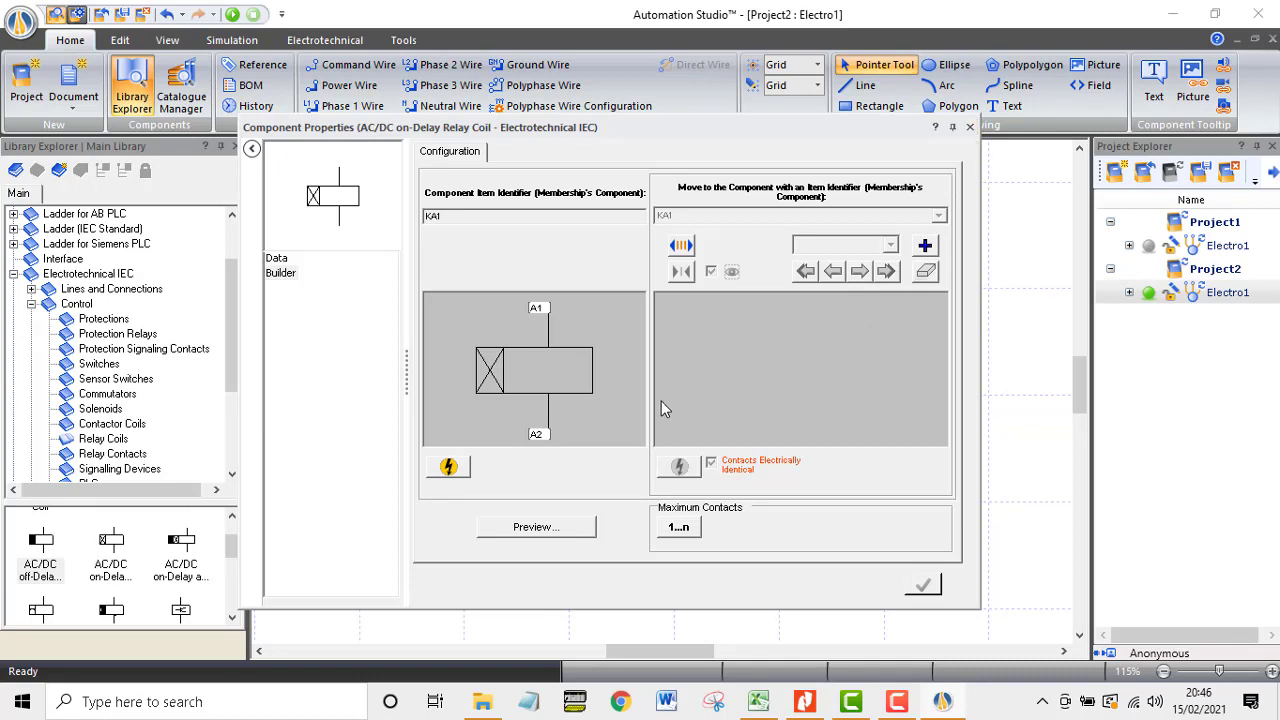
left_click(925, 245)
left_click(797, 394)
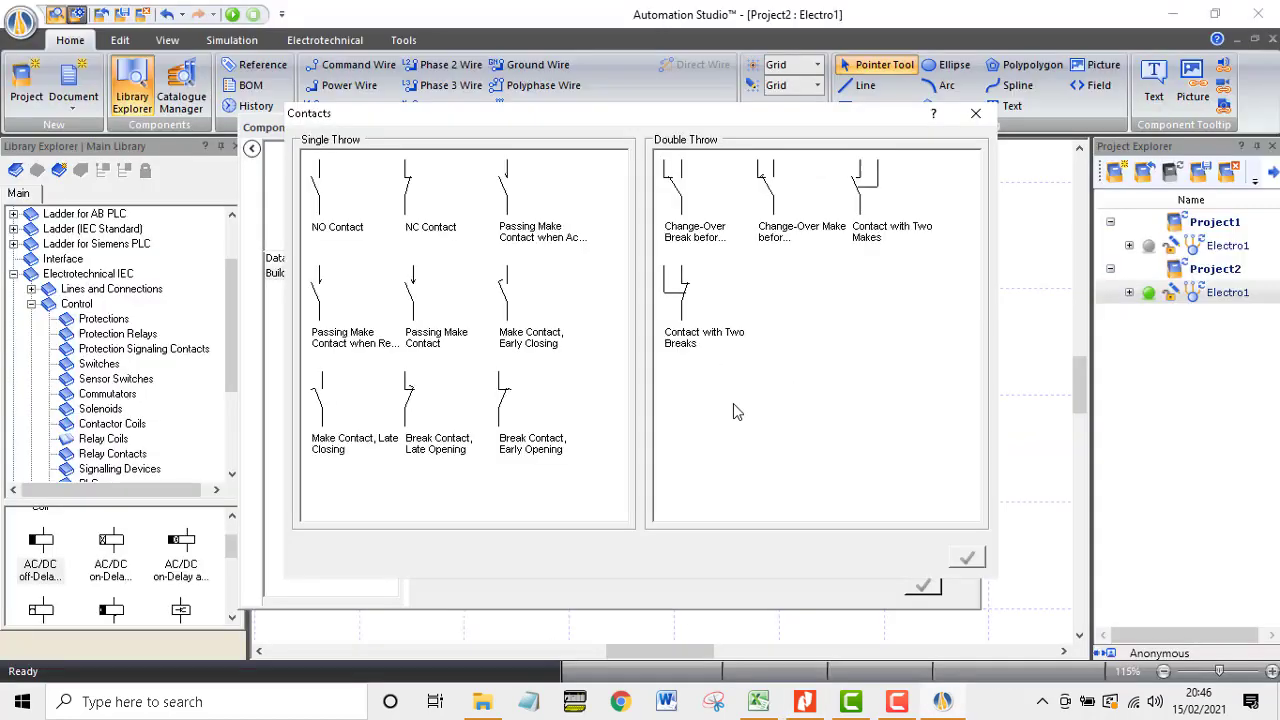
double_click(322, 208)
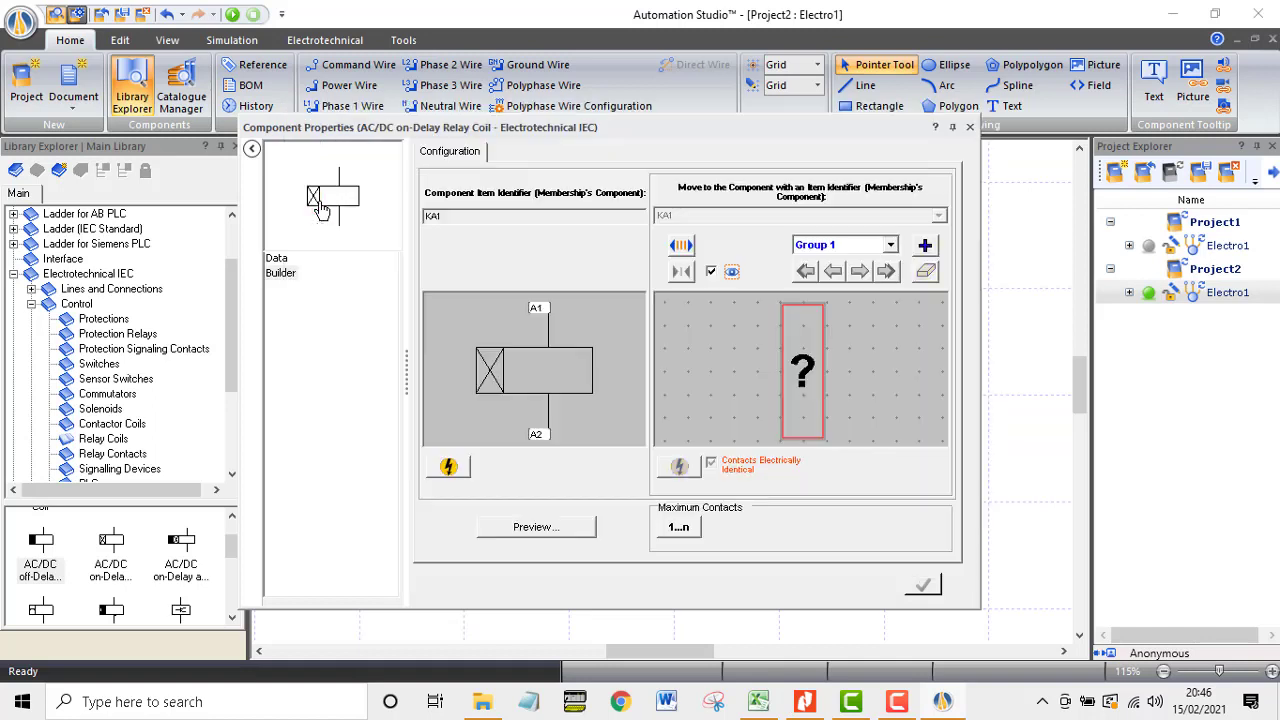
left_click(922, 588)
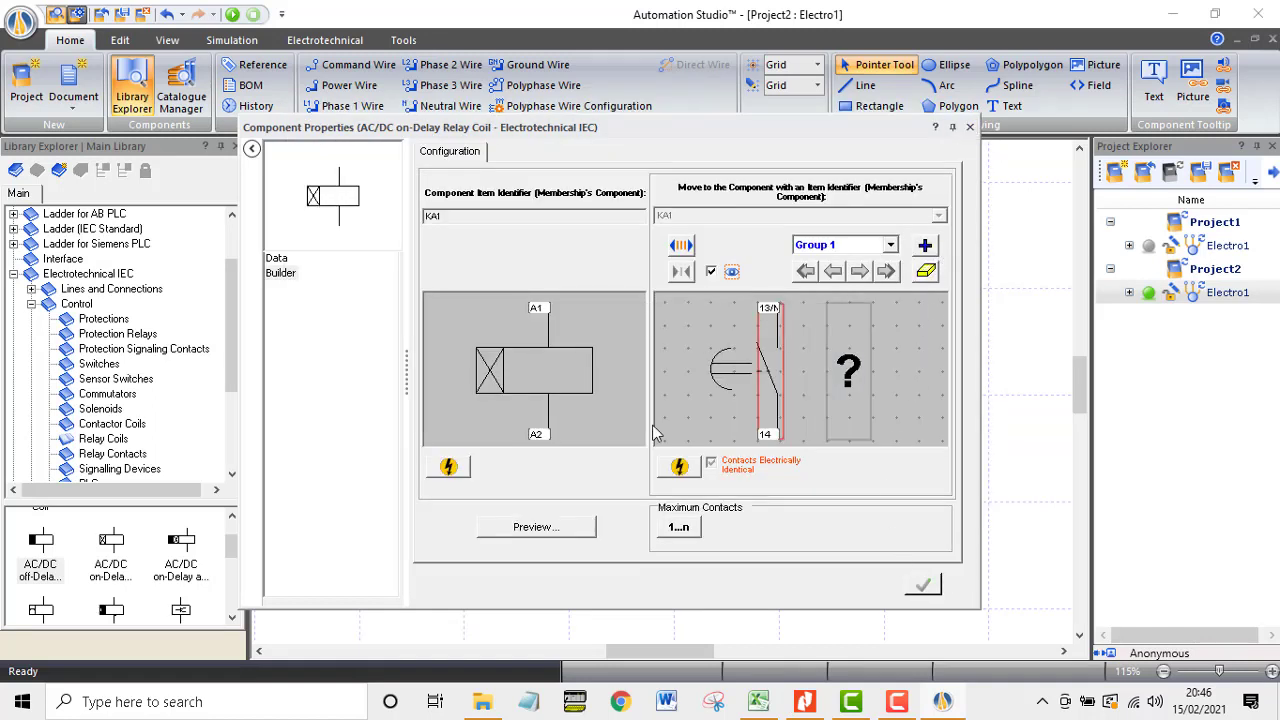
Step: Set KA1's Delay on Operate to 5 s, enable its display on the diagram, and apply the component properties
left_click(448, 468)
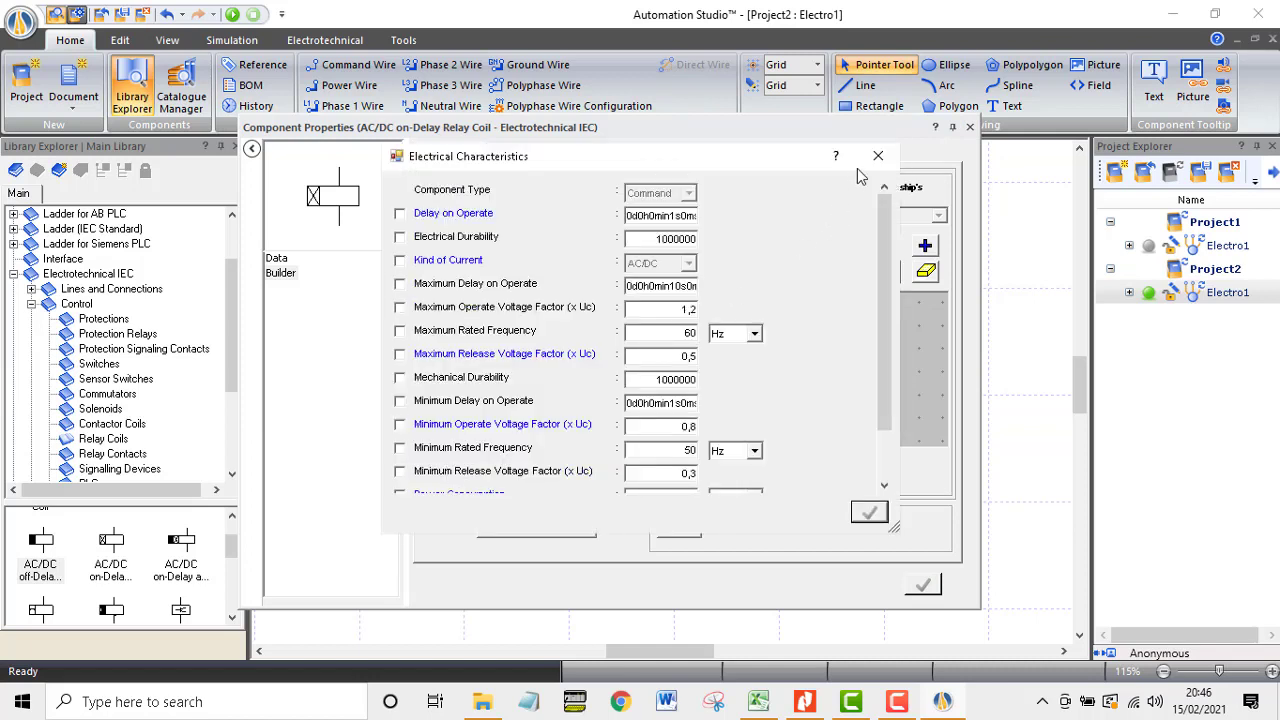
left_click(878, 156)
left_click(448, 468)
scroll(827, 335, "down", 1)
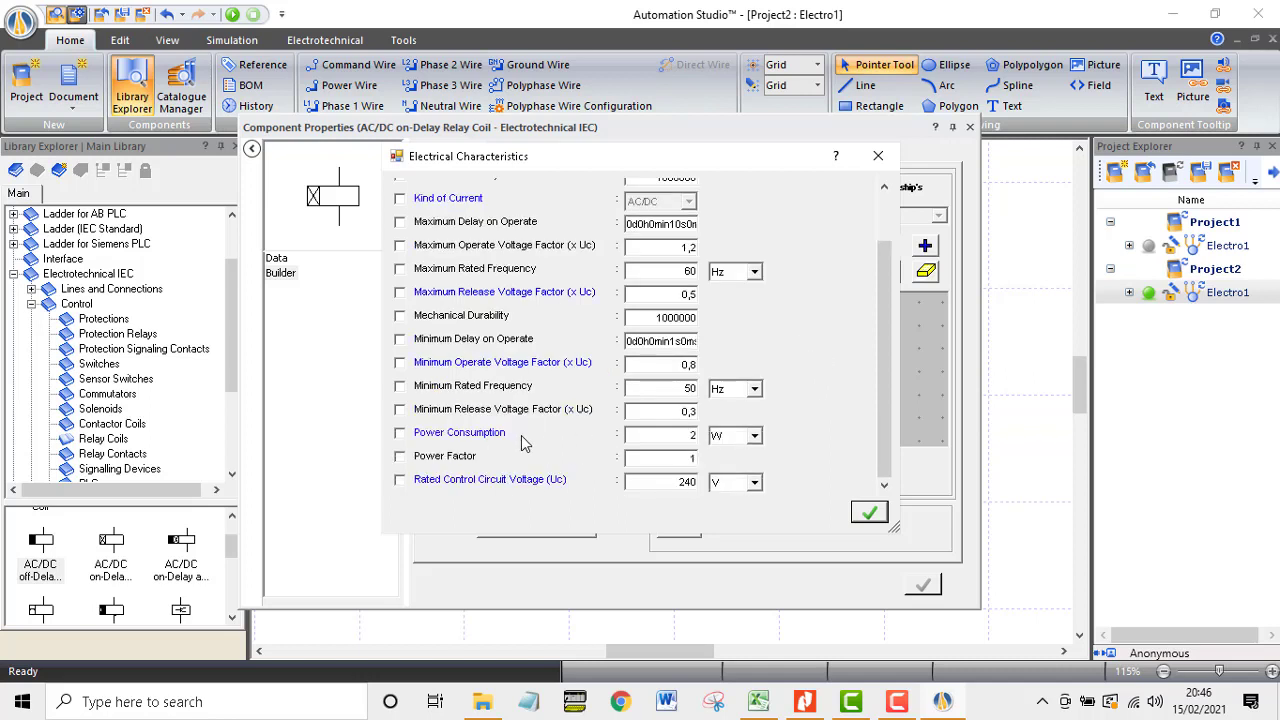
scroll(607, 403, "up", 1)
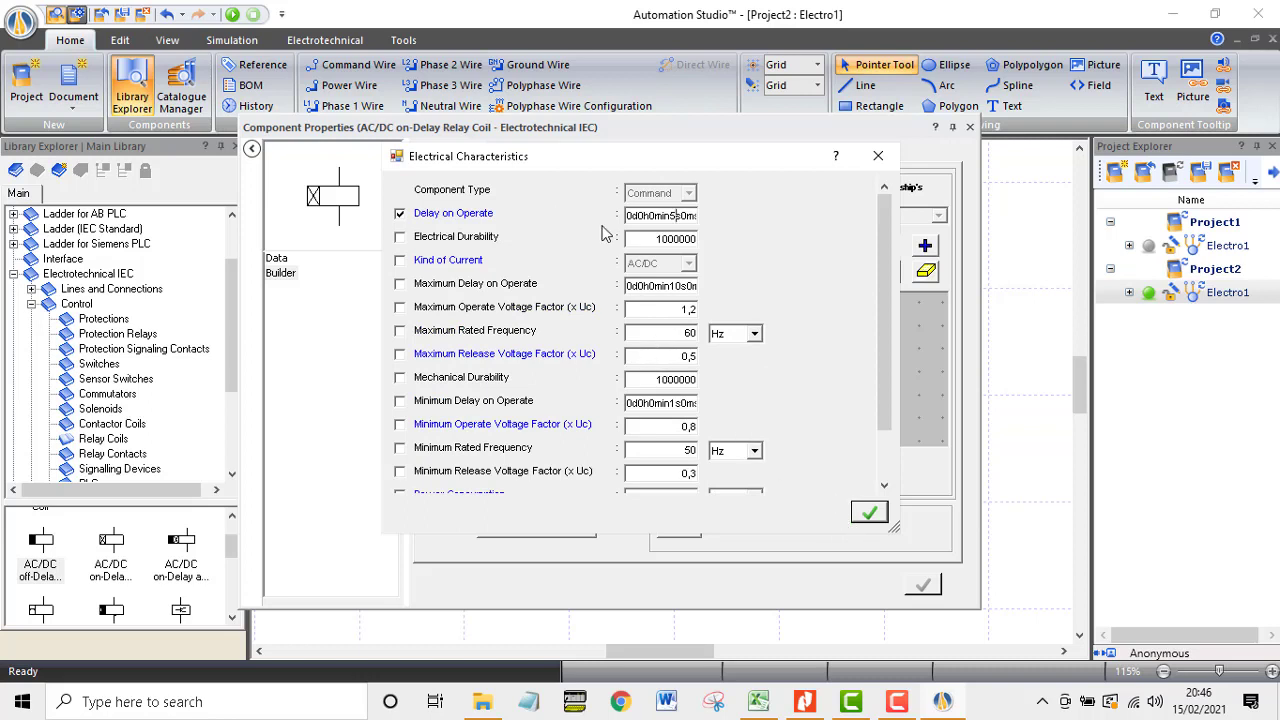
left_click(866, 515)
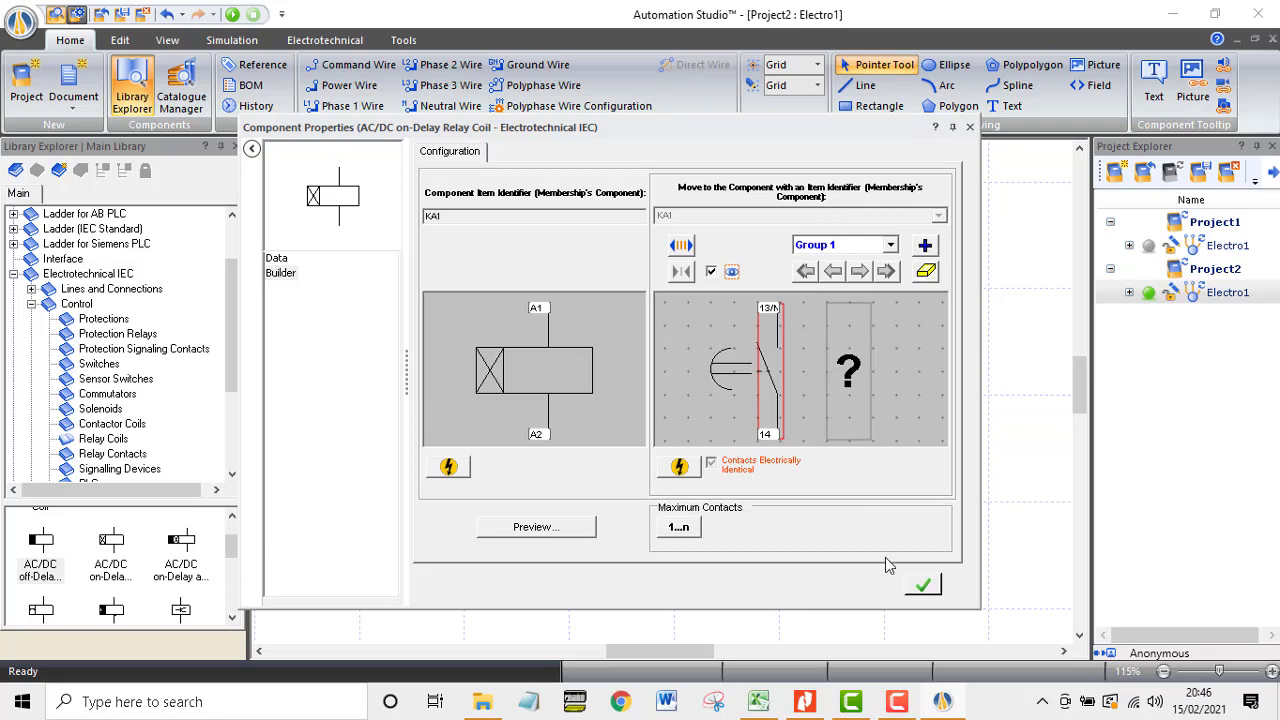
left_click(921, 586)
left_click(970, 127)
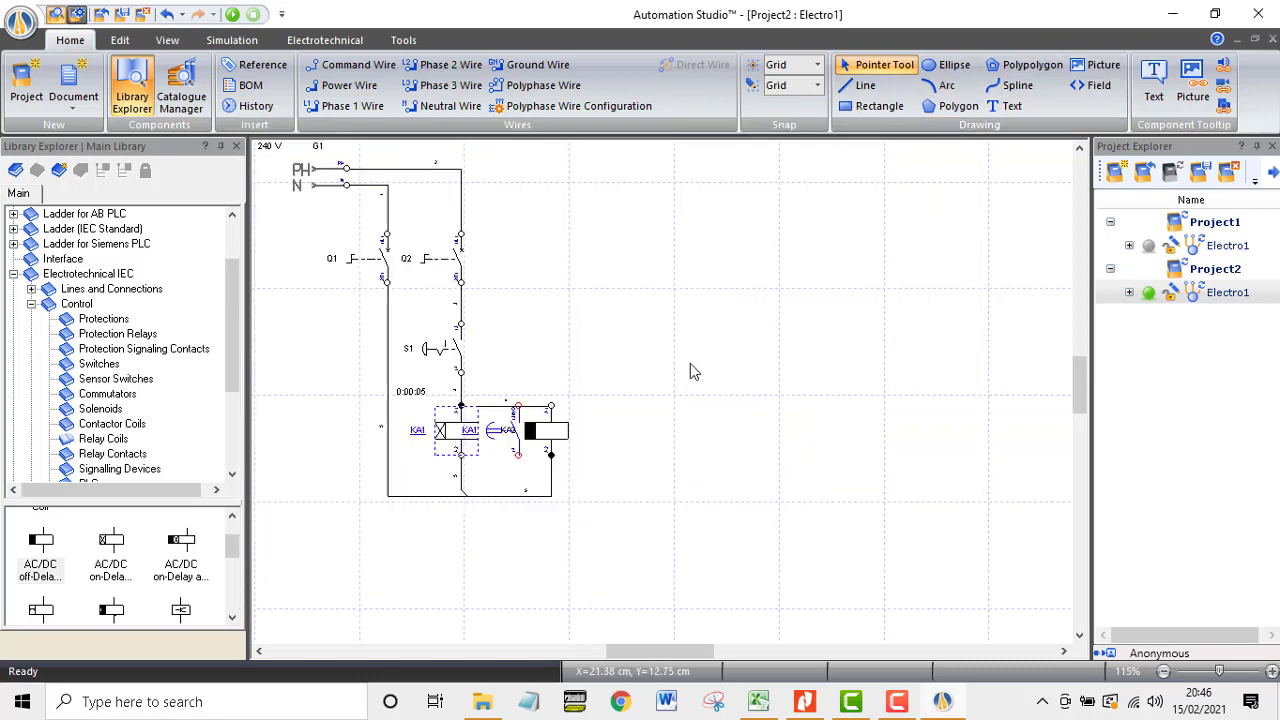
Step: Move KA1's timed contact away from the coils to clear space beside the breakers, level with Q1 and Q2
left_click_drag(512, 440, 640, 275)
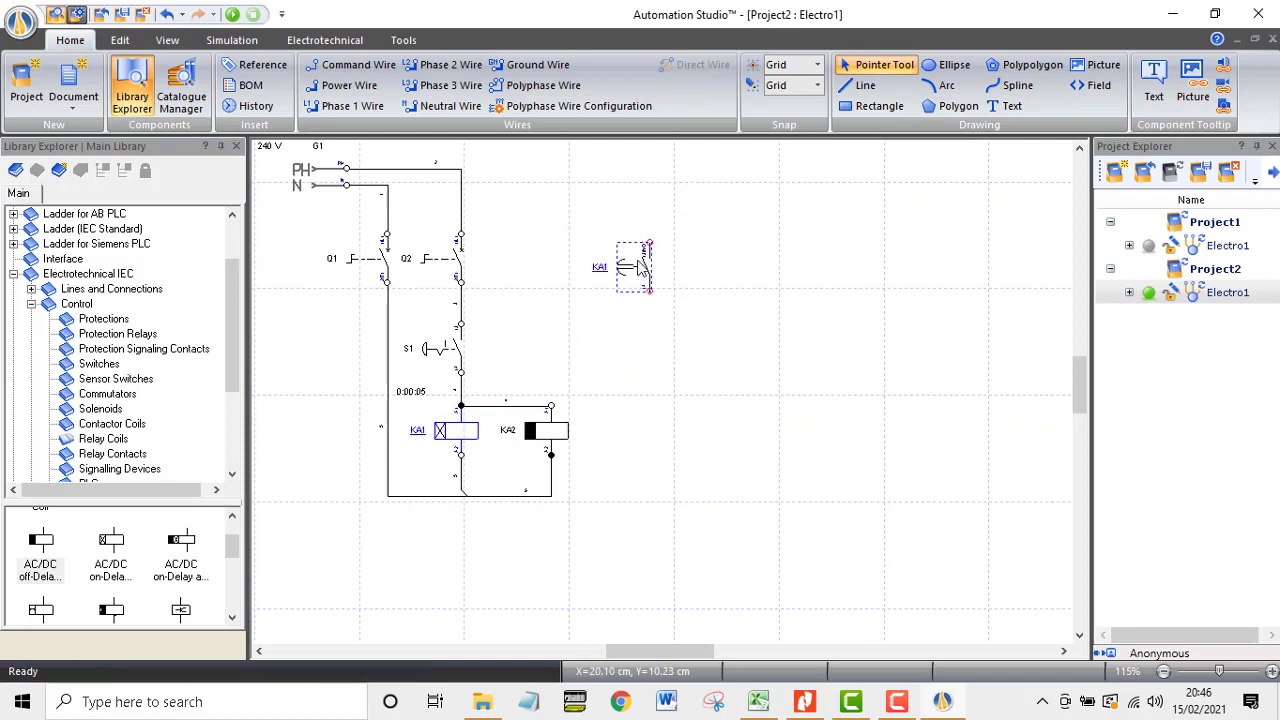
left_click(648, 258)
left_click_drag(648, 262, 648, 253)
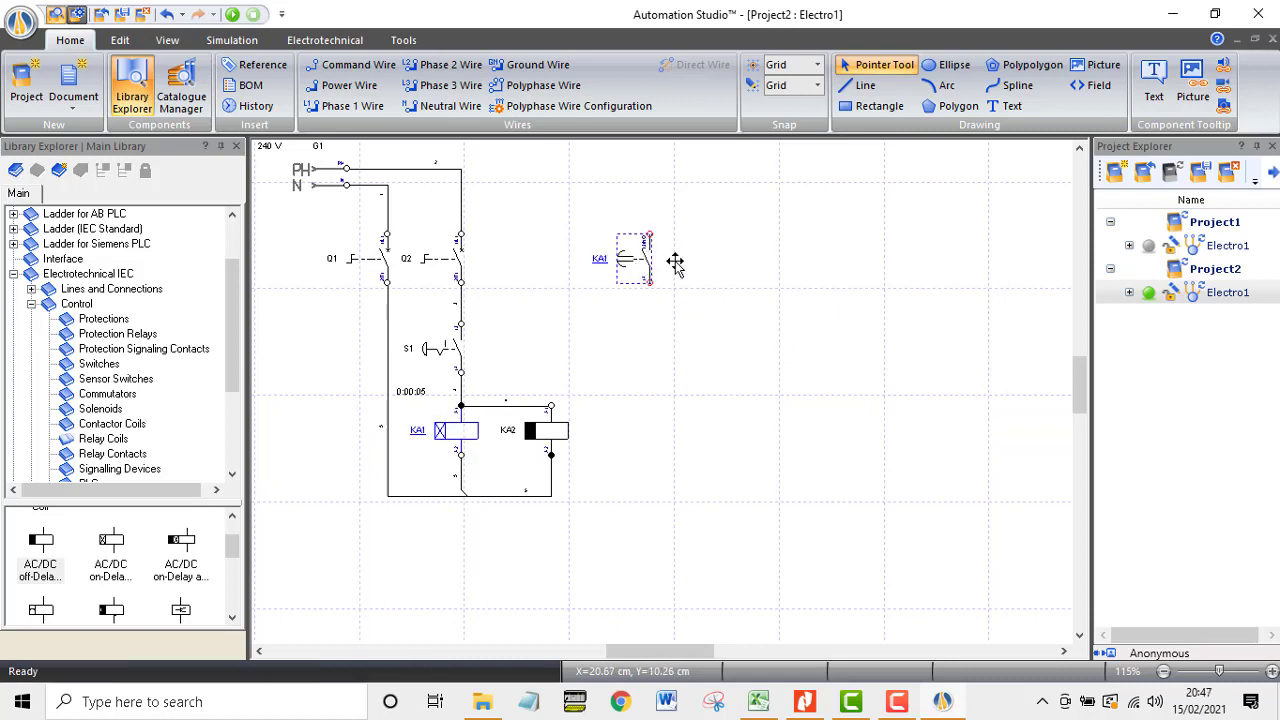
Step: Add a group with a normally open contact to the off-delay relay coil KA2 in its component properties
left_click(552, 435)
double_click(552, 435)
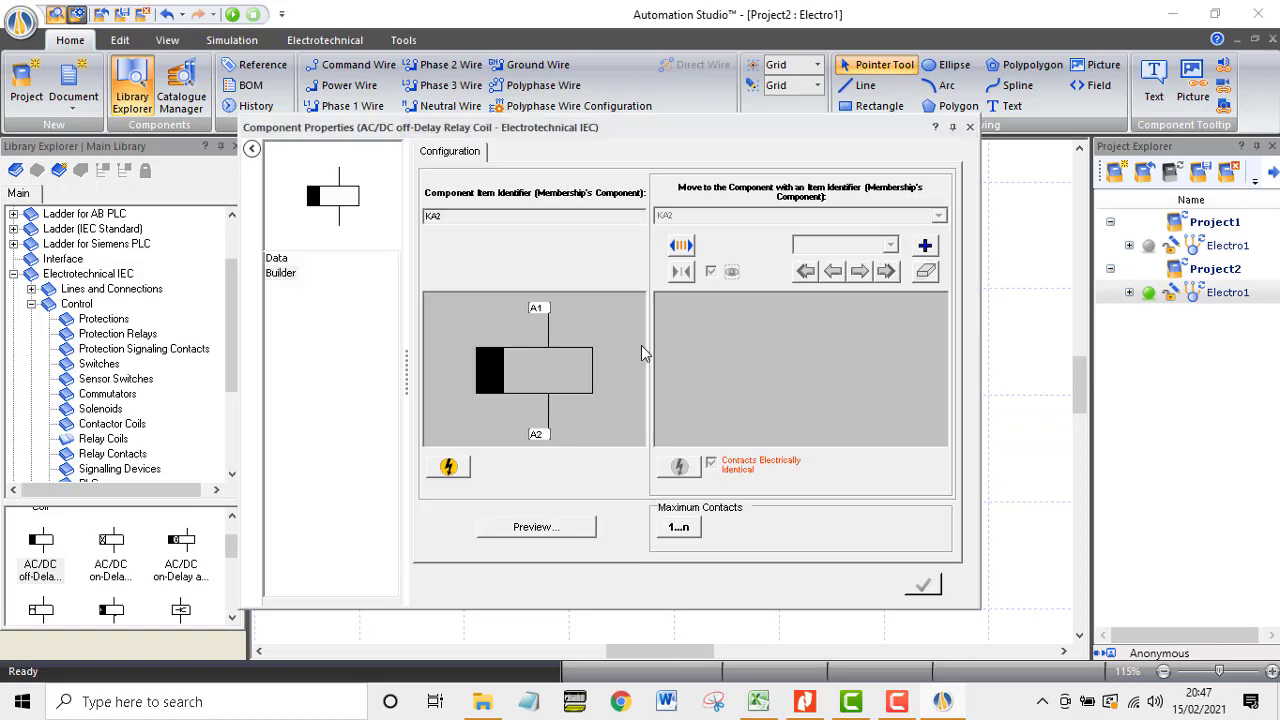
left_click(925, 245)
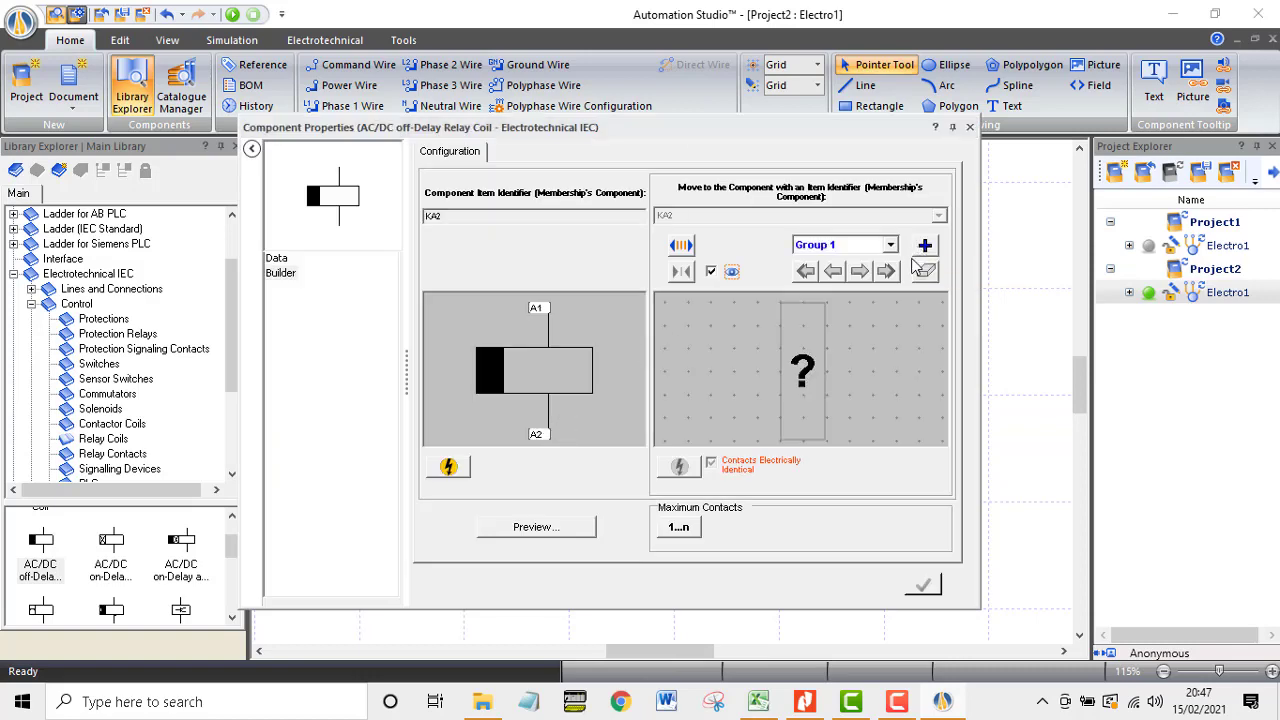
left_click(805, 372)
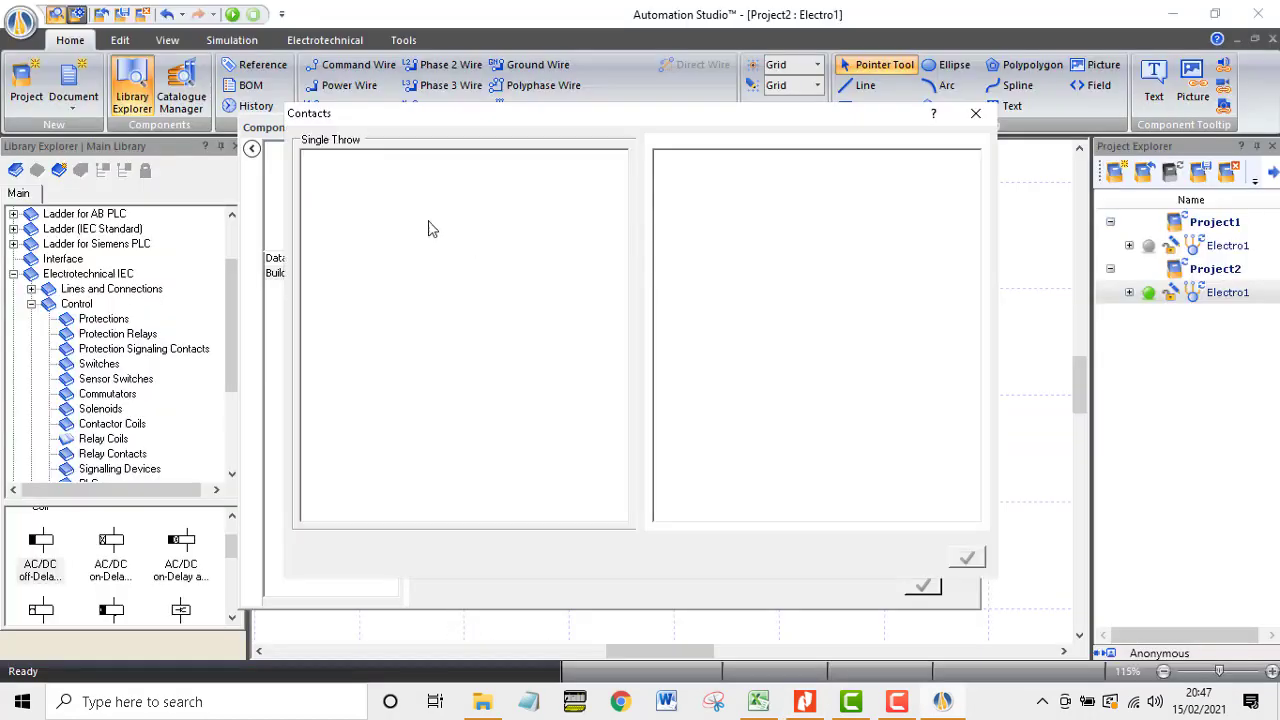
double_click(320, 207)
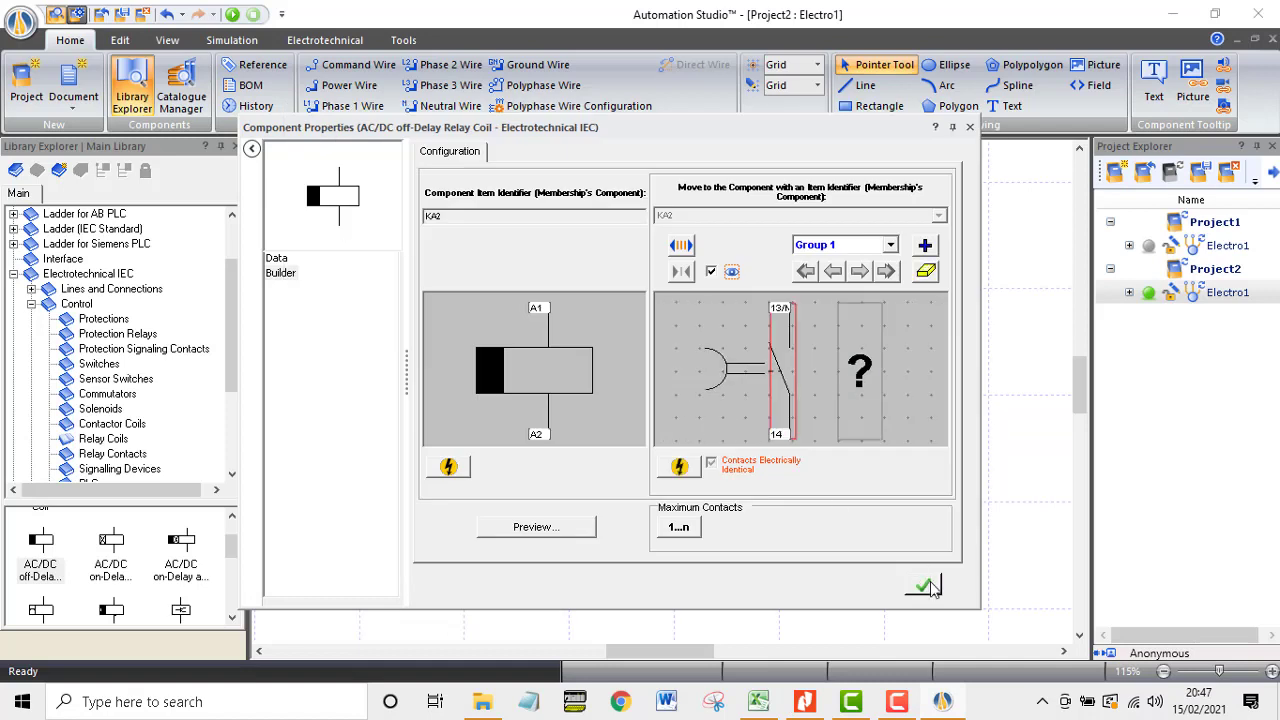
Step: Set KA2's Delay on Release to 5 s, apply the component properties and close them
left_click(449, 467)
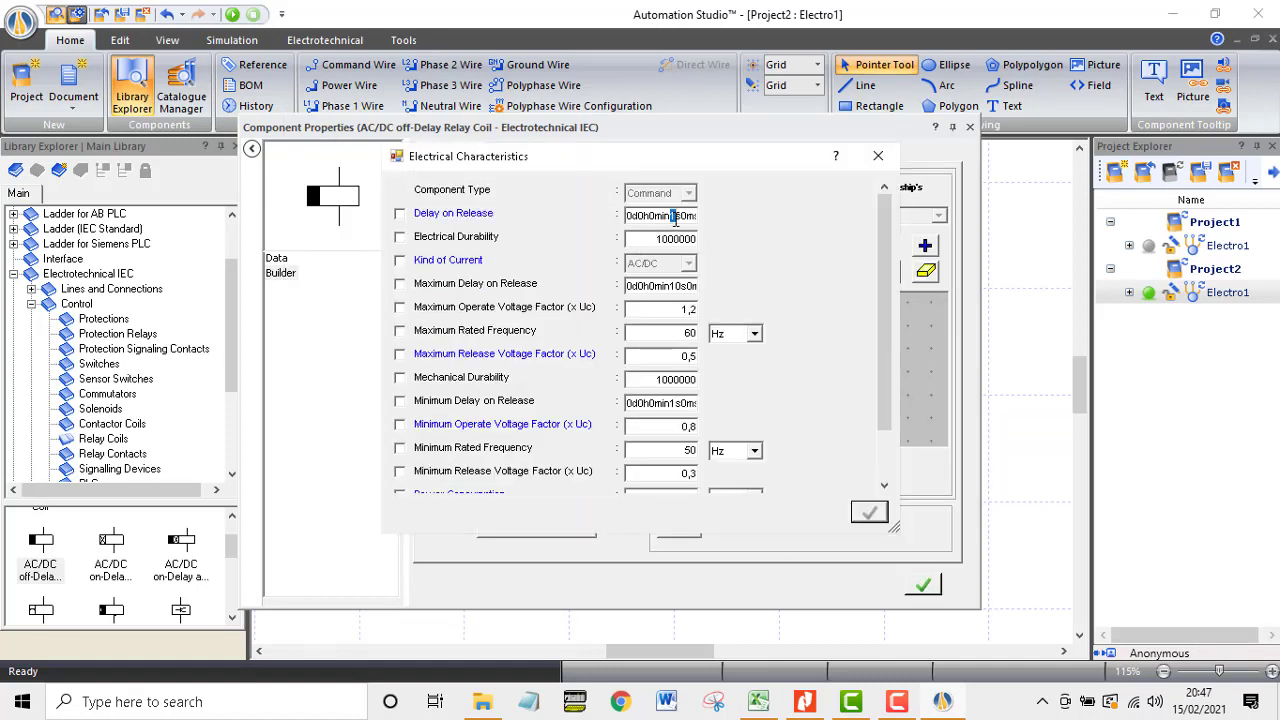
left_click(869, 513)
left_click(923, 587)
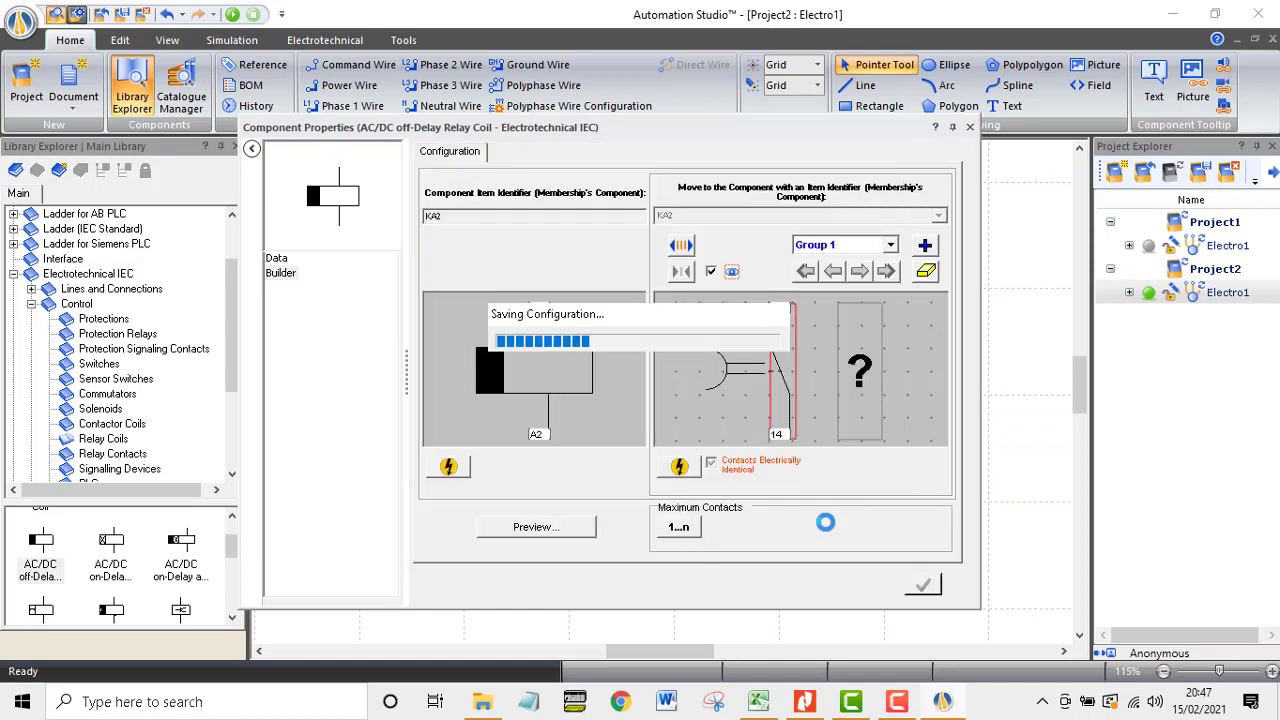
left_click(969, 127)
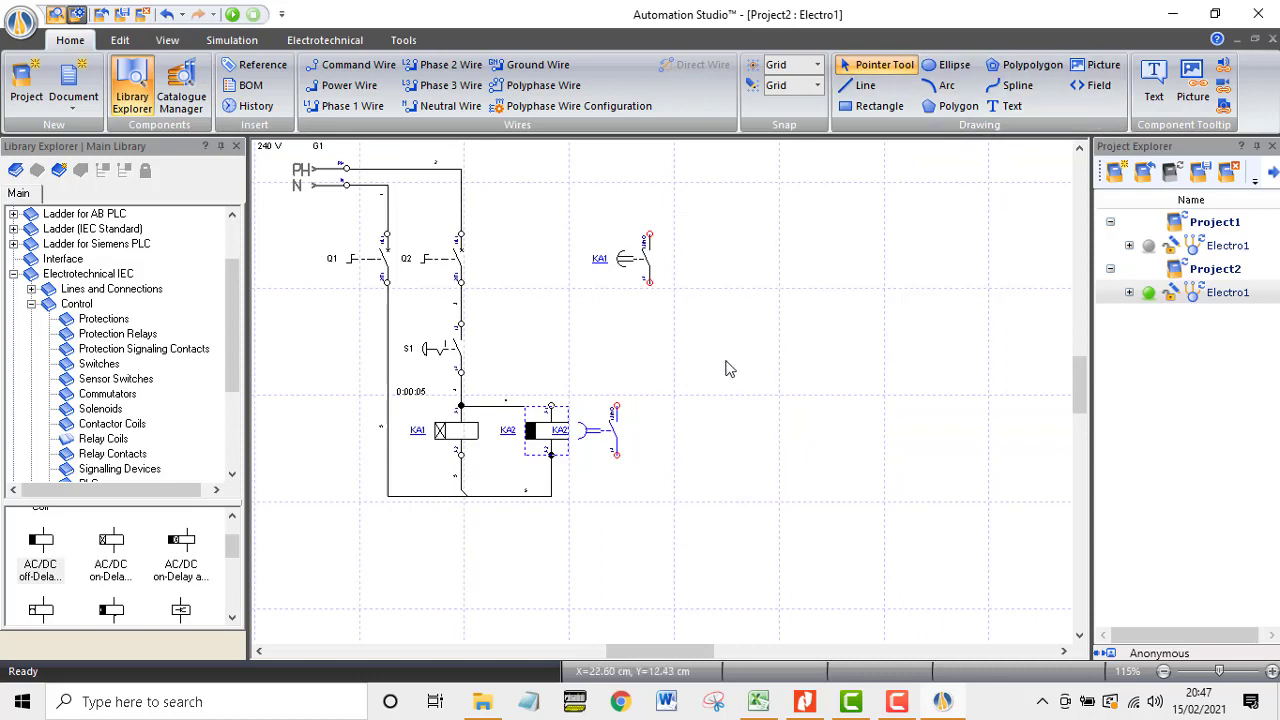
Step: Place the KA1 and KA2 timed contacts side by side level with S1, and wire KA2's contact to the node above S1
left_click_drag(604, 430, 713, 268)
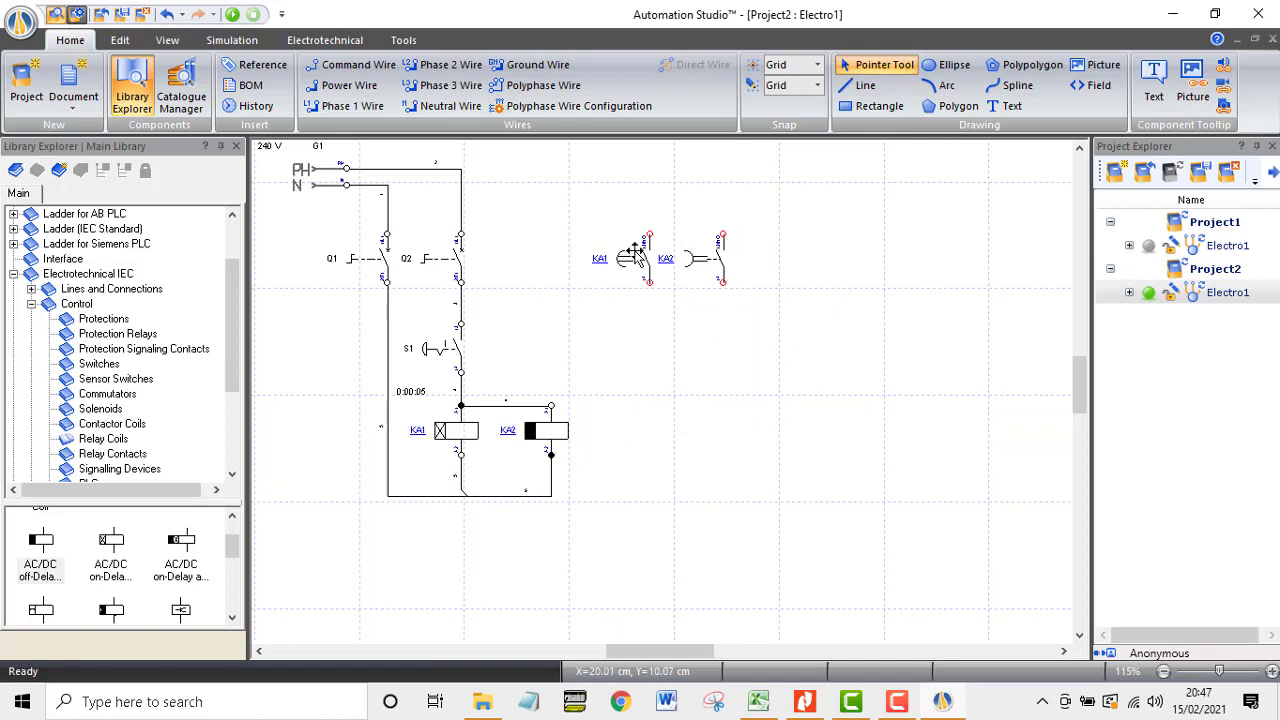
left_click_drag(643, 262, 636, 352)
left_click_drag(720, 270, 459, 322)
left_click(731, 350)
mouse_move(640, 346)
left_mouse_down()
mouse_move(640, 368)
mouse_move(640, 323)
left_mouse_up()
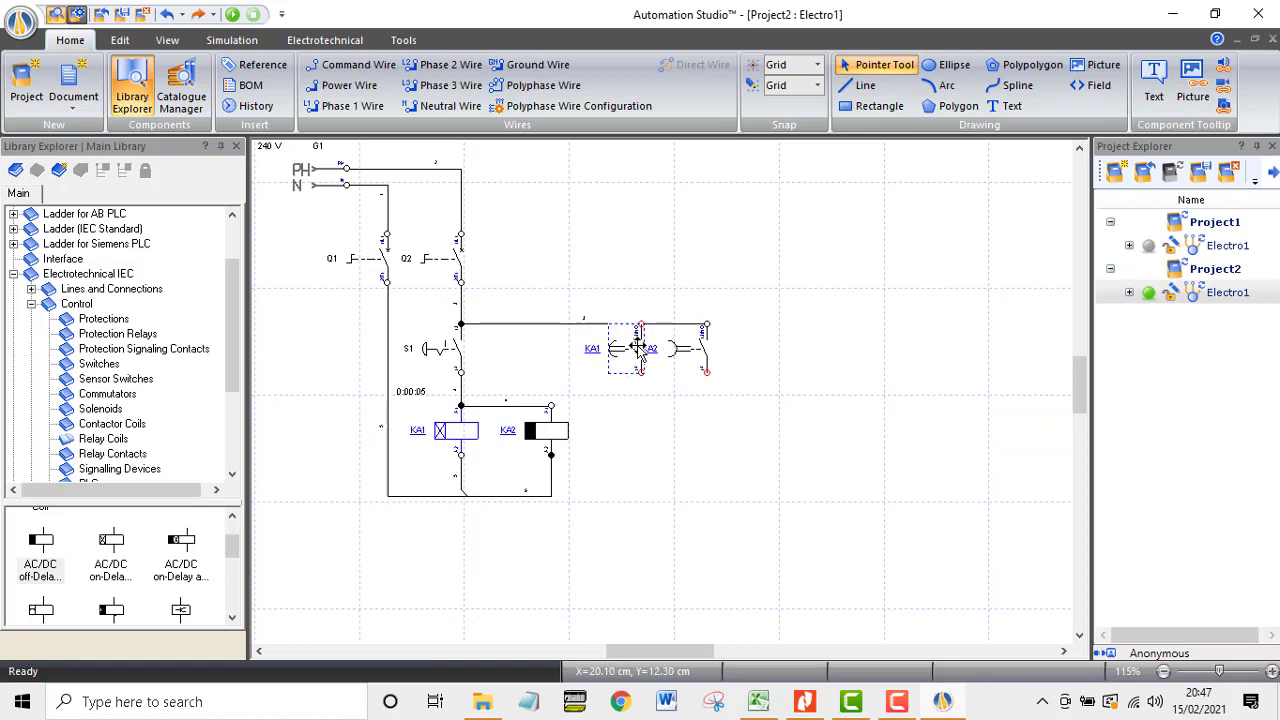
Step: Replace the contacts' supply wire with one from the S1 node to KA1's contact and one from there to KA2's contact
left_click(666, 323)
key("Delete")
left_click_drag(640, 325, 460, 323)
left_click_drag(705, 324, 641, 323)
Step: Insert a Pilot Light from Signalling Devices below KA1's timed contact and connect it to the contact's lower terminal
left_click_drag(236, 380, 236, 415)
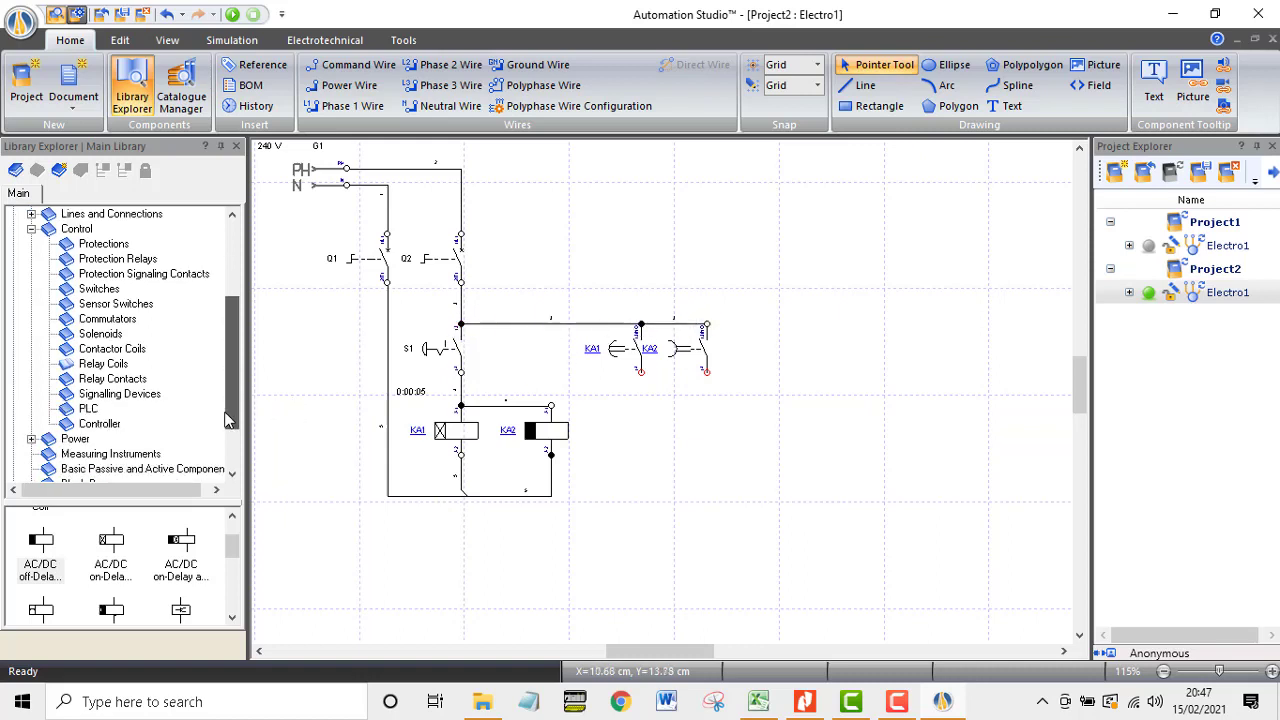
left_click(140, 395)
left_click_drag(181, 527, 641, 371)
left_click(650, 396)
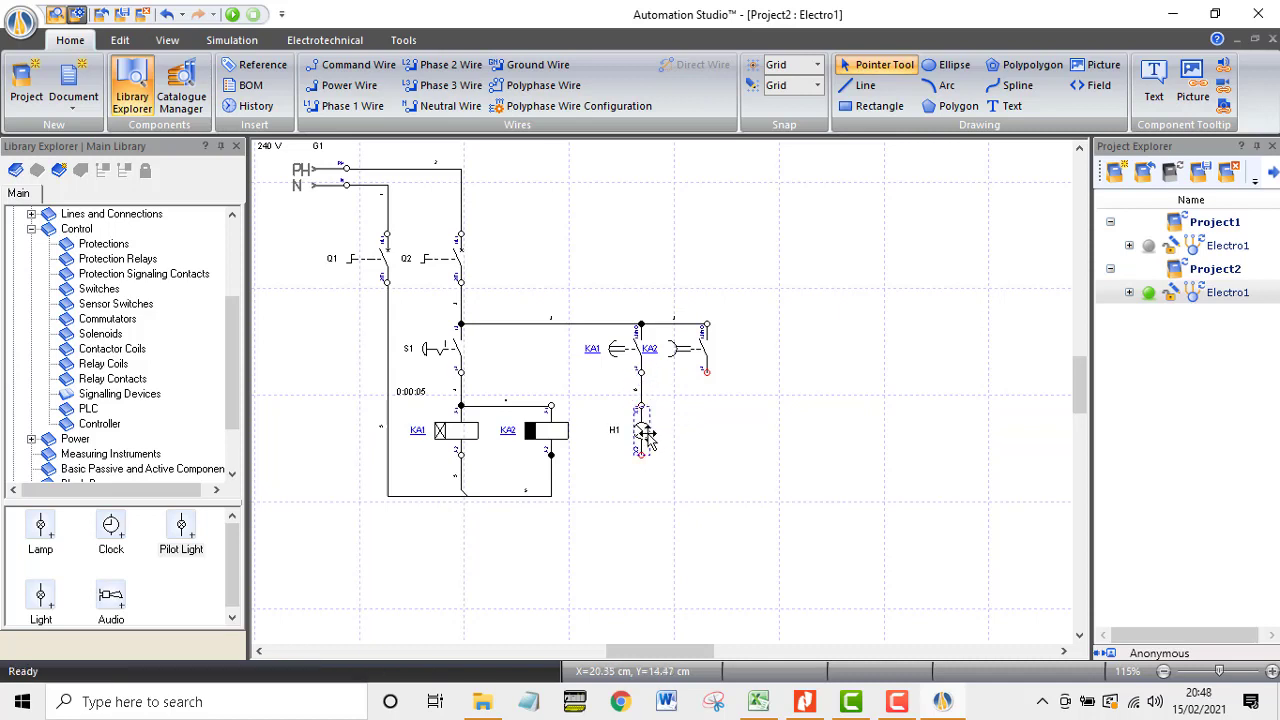
Step: Duplicate pilot light H1 below KA2's timed contact and wire the copy to the contact's lower terminal
left_click_drag(646, 436, 707, 434)
left_click(740, 428)
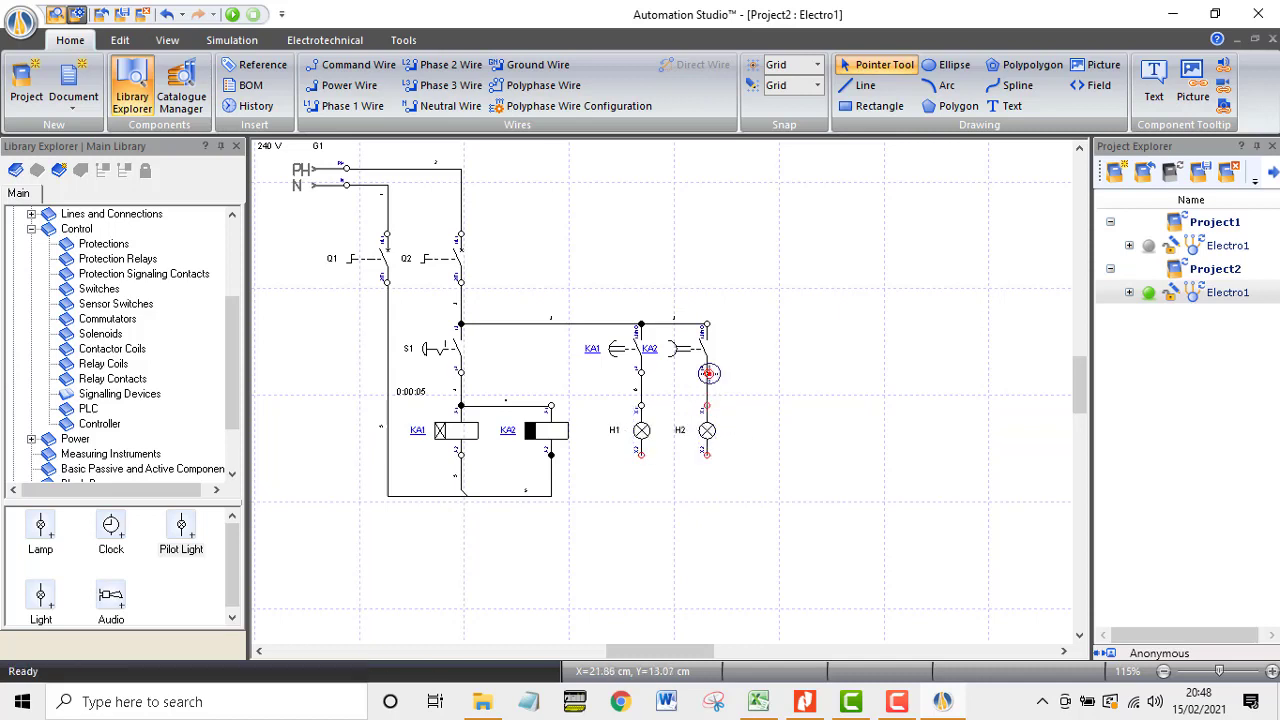
left_click_drag(710, 390, 707, 406)
Step: Wire H2:X2 to the neutral return with the KA1:A2 connection, and join H1:X2 to it with the H2:X2 connection
left_click_drag(707, 455, 554, 495)
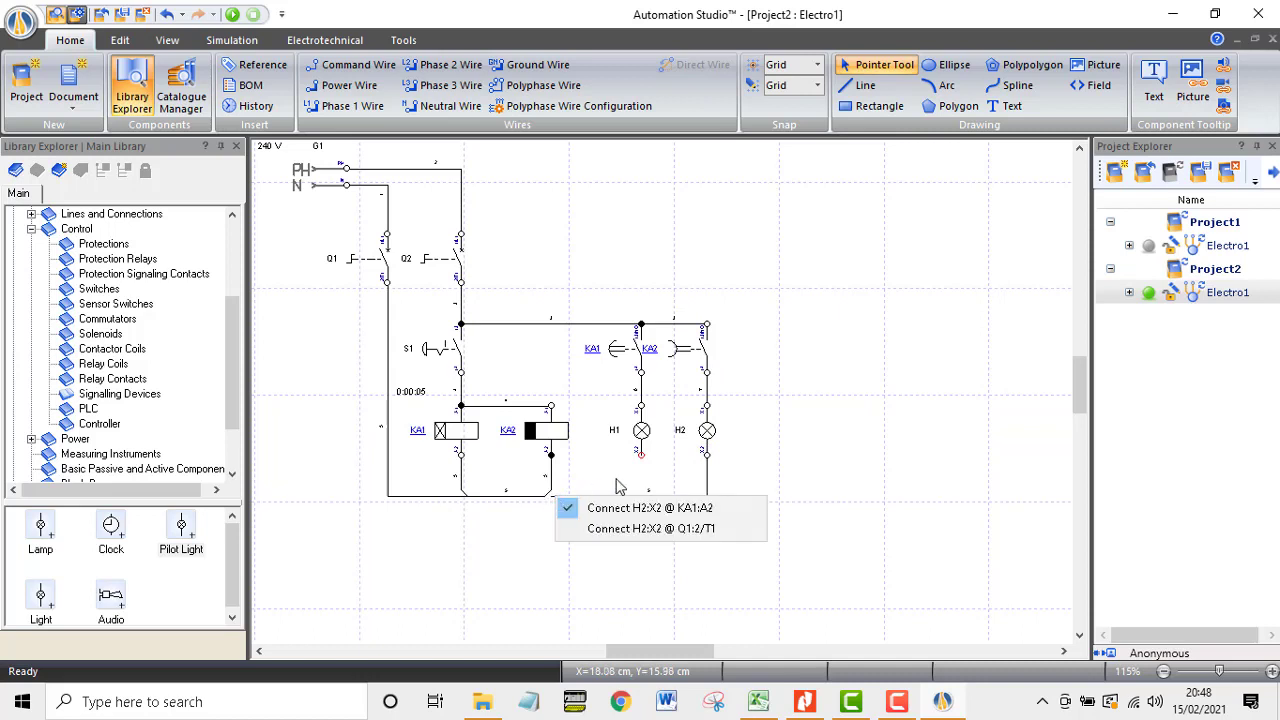
left_click(605, 504)
left_click_drag(641, 455, 636, 495)
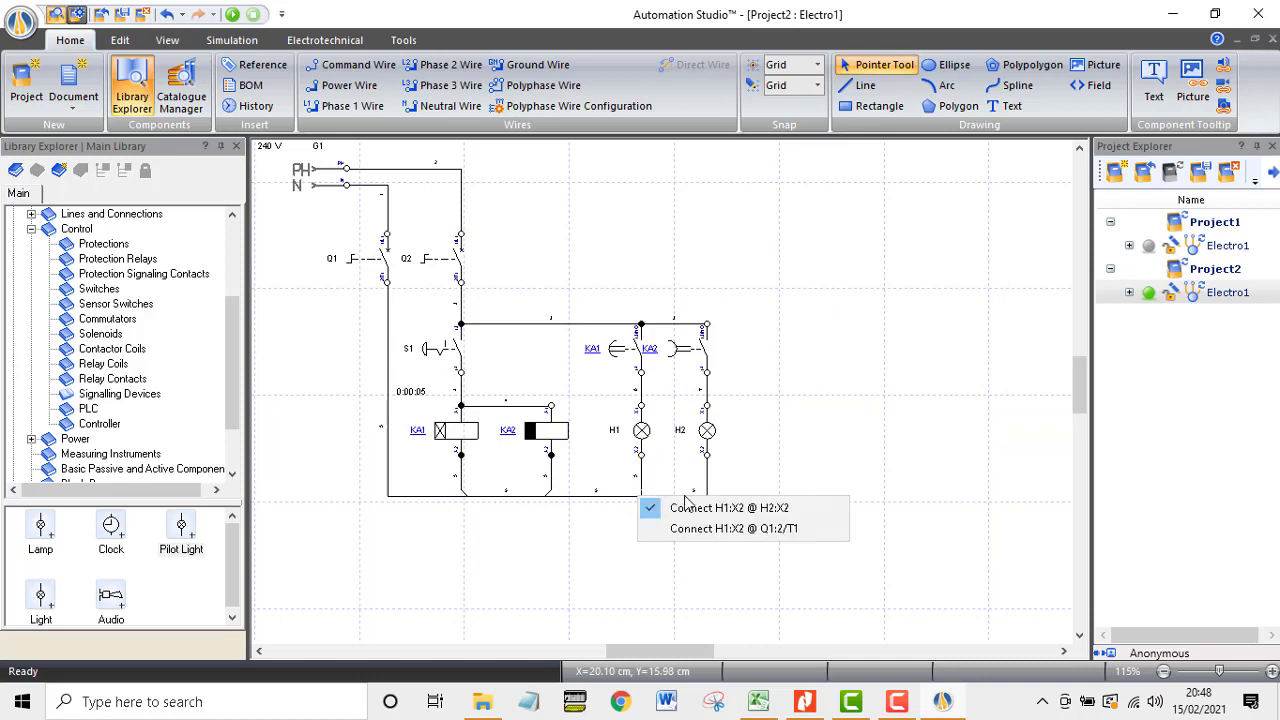
left_click(680, 506)
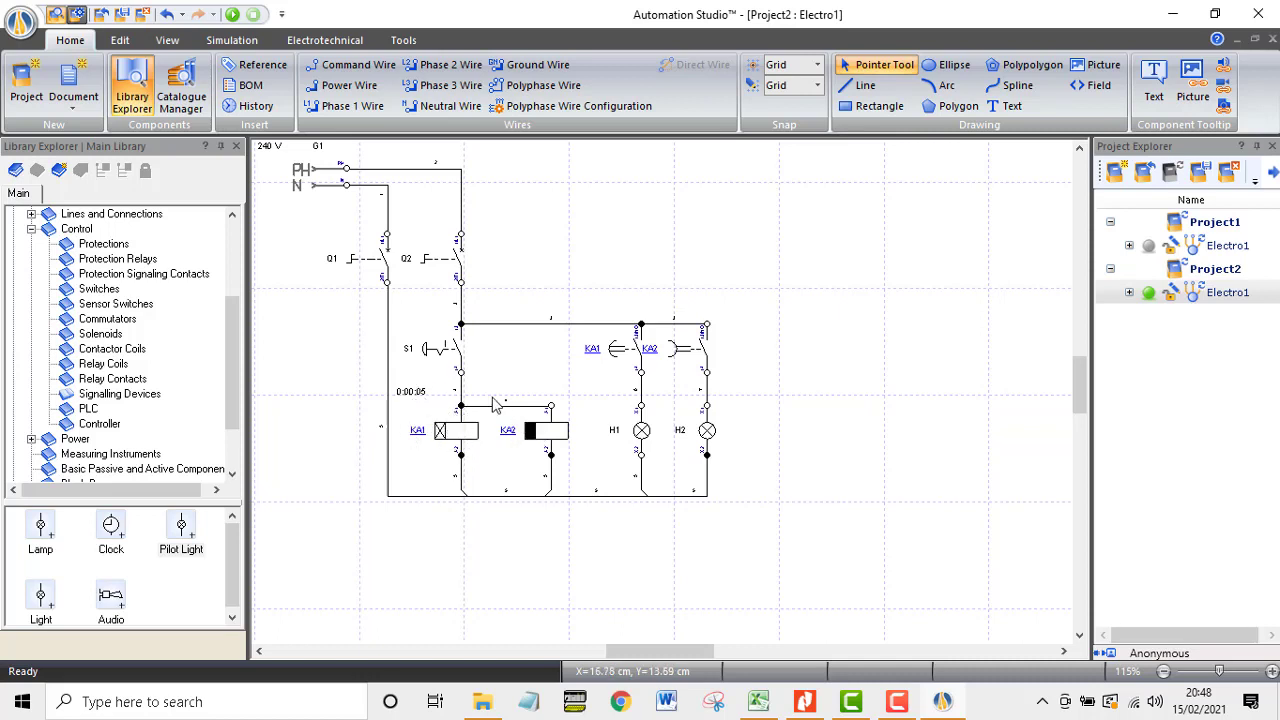
Step: Enable the display of KA2's Delay on Release on the diagram and apply the component properties
double_click(539, 432)
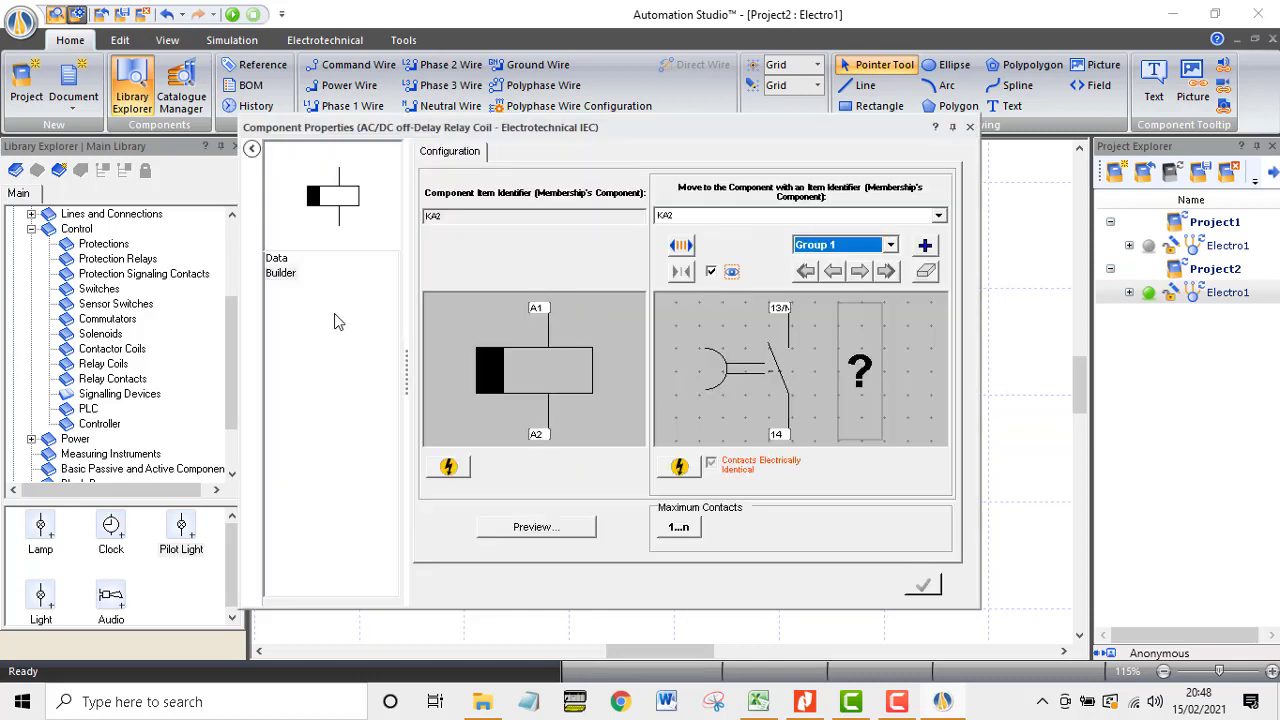
left_click(451, 467)
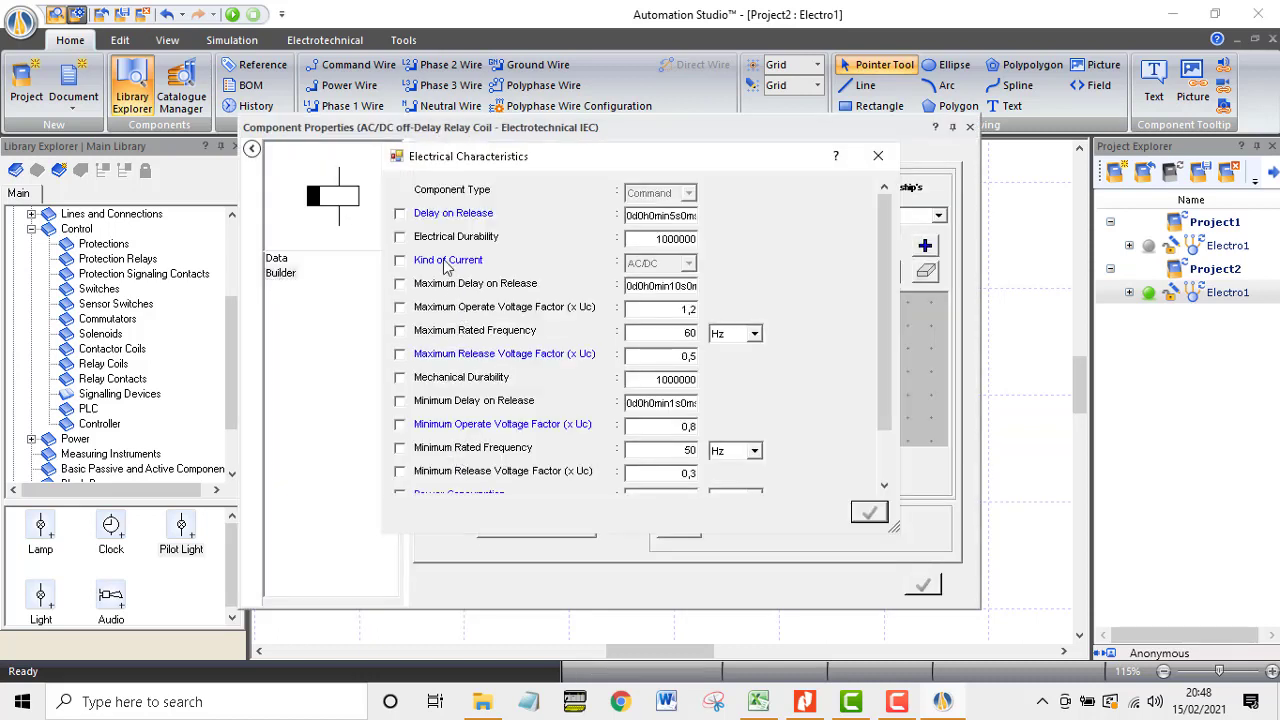
left_click(399, 216)
left_click(869, 512)
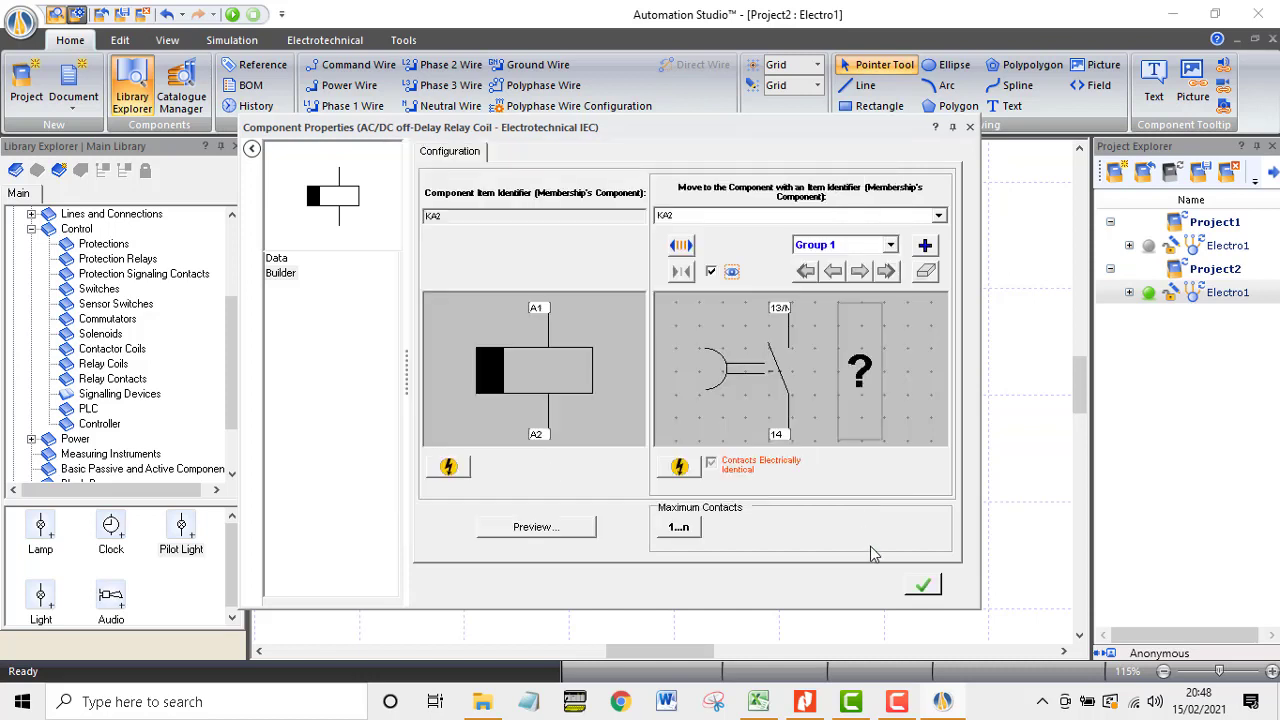
left_click(969, 127)
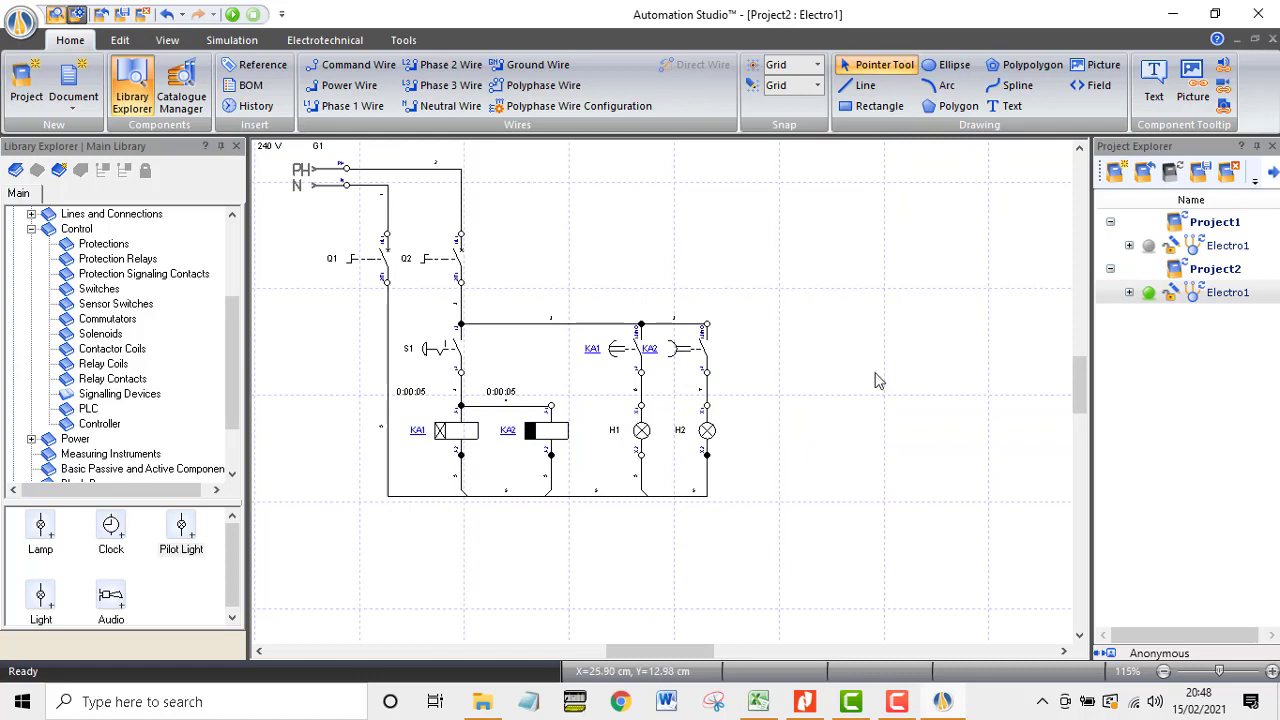
Step: Start the simulation and close Q1, Q2 and switch S1 to test both timed lamp circuits
left_click_drag(1077, 391, 1077, 385)
left_click(233, 15)
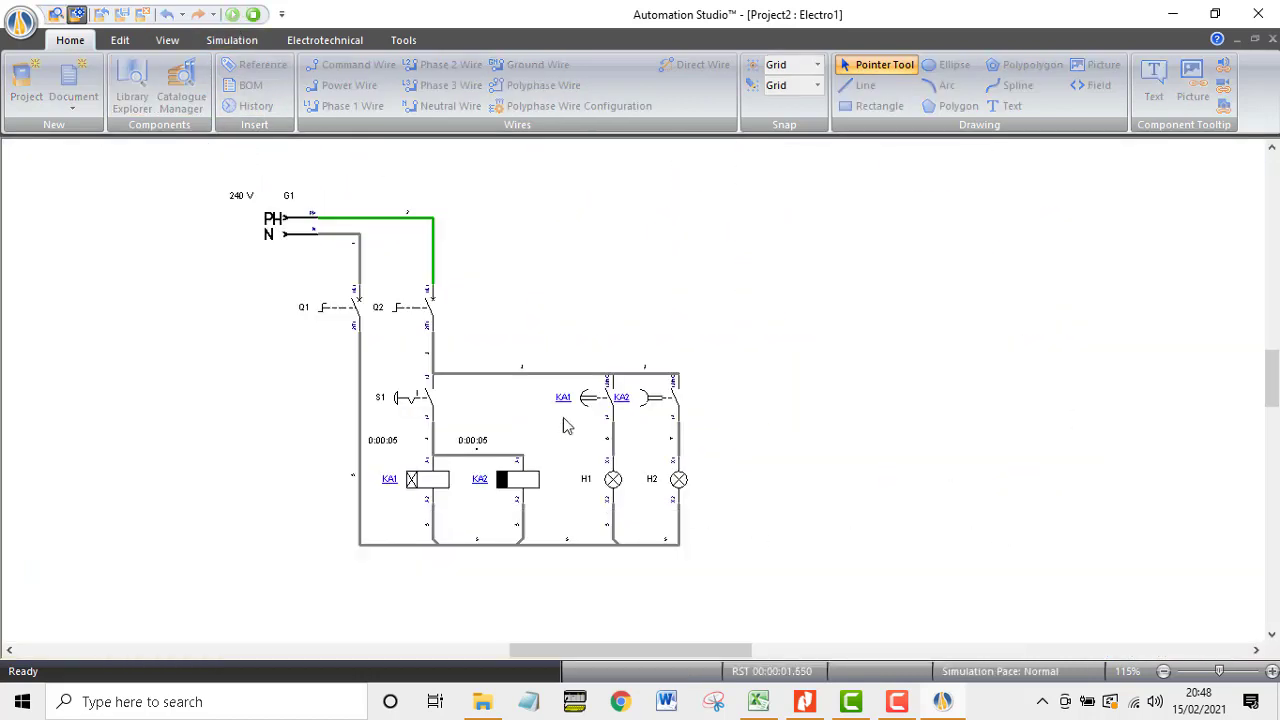
left_click(357, 320)
left_click(403, 322)
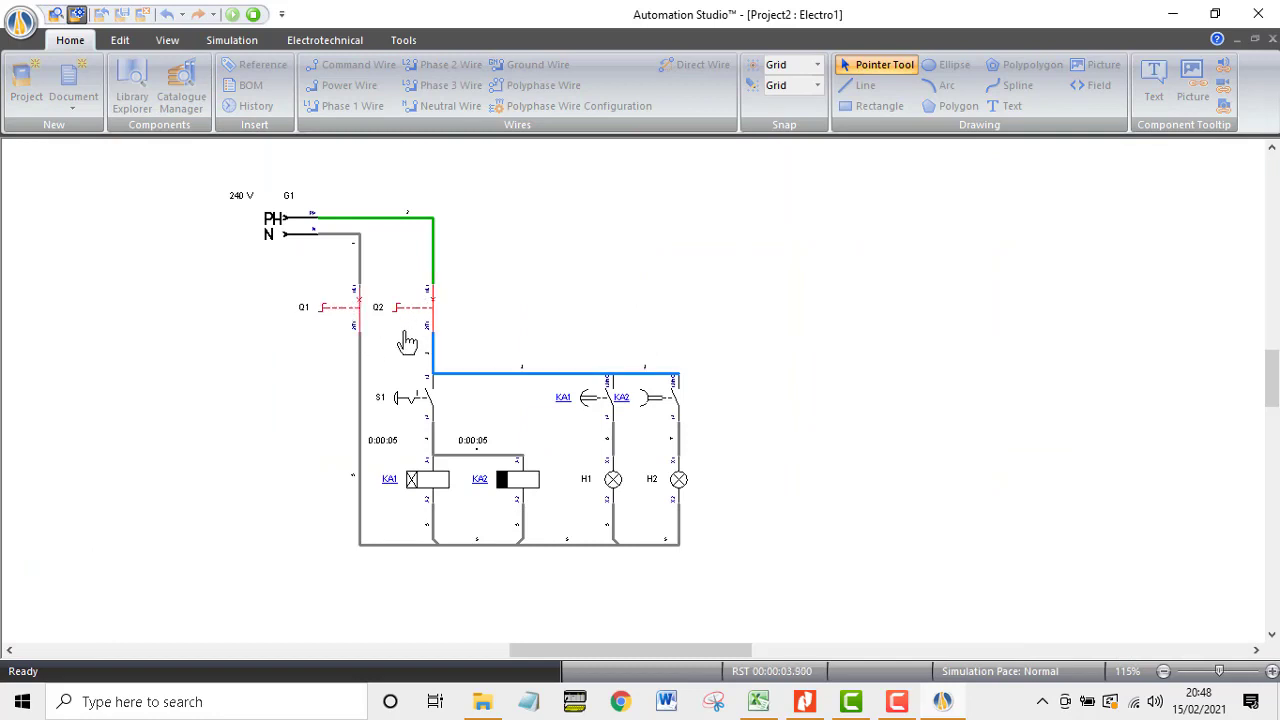
left_click(410, 406)
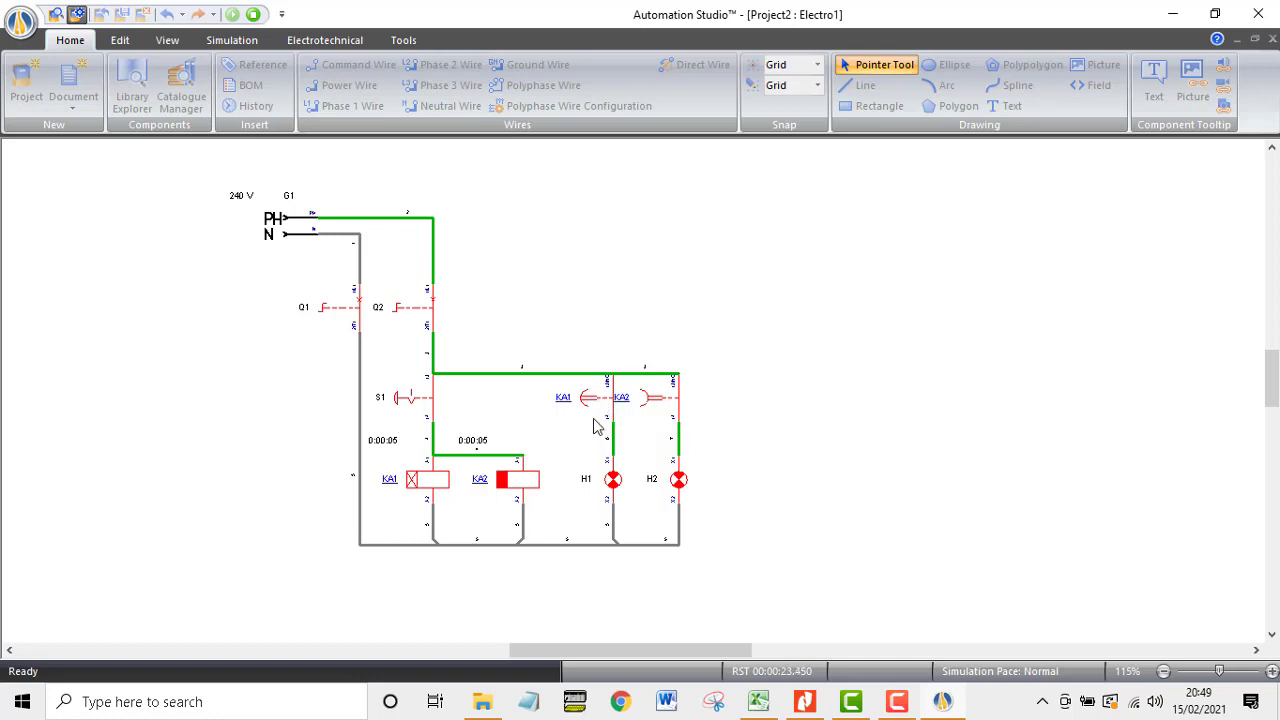
Step: Switch to the timer lab sheet PDF in Nitro Pro and examine the On-Delay Timer timing diagram
left_click(808, 703)
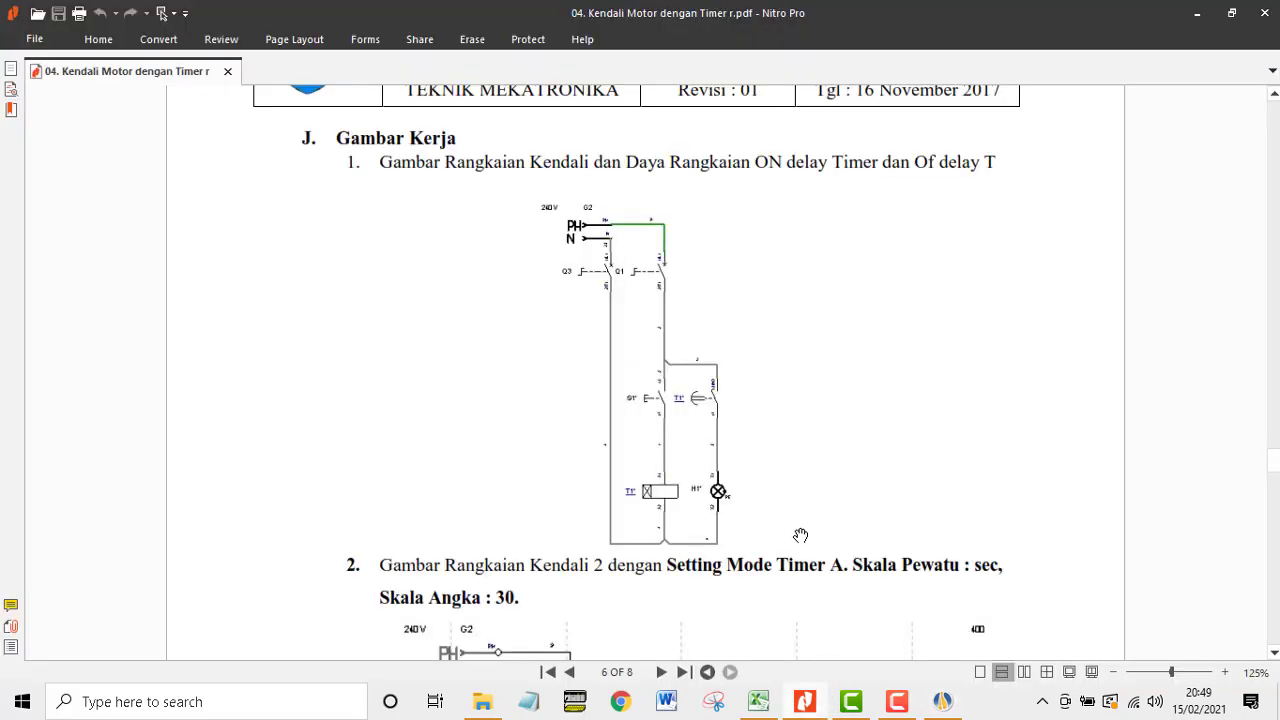
scroll(803, 534, "down", 10)
scroll(803, 534, "up", 20)
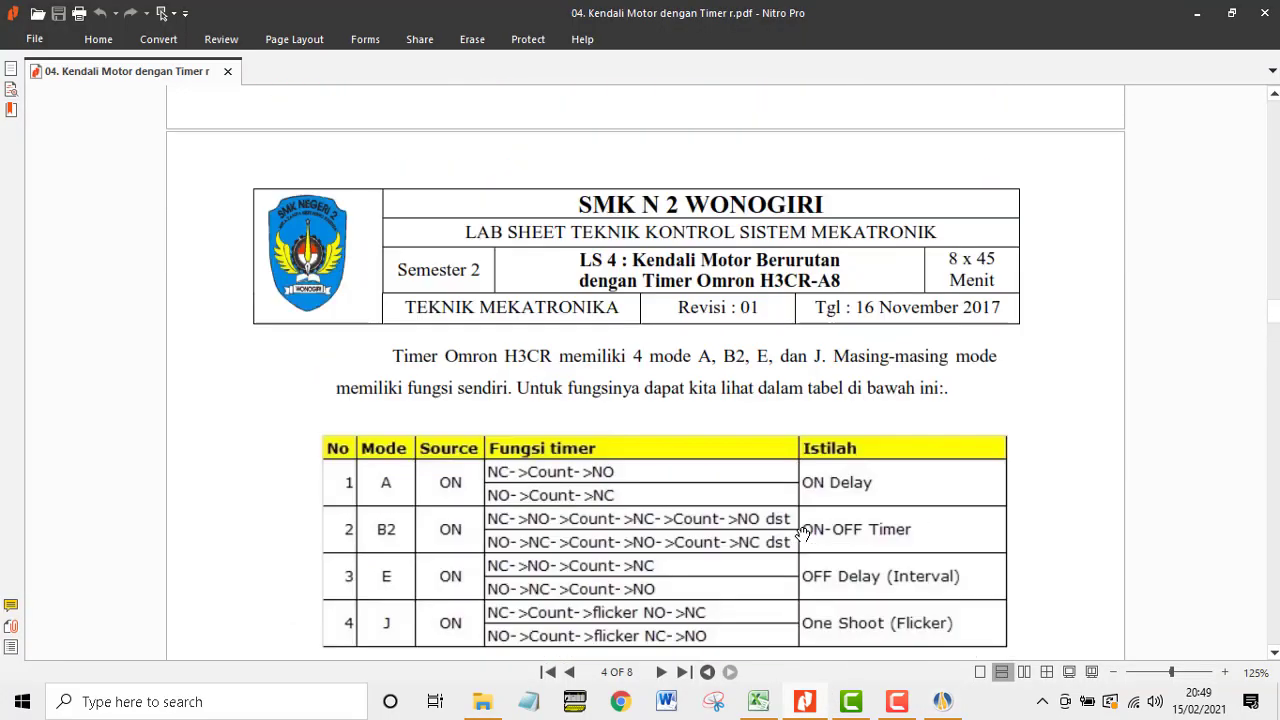
scroll(803, 534, "up", 10)
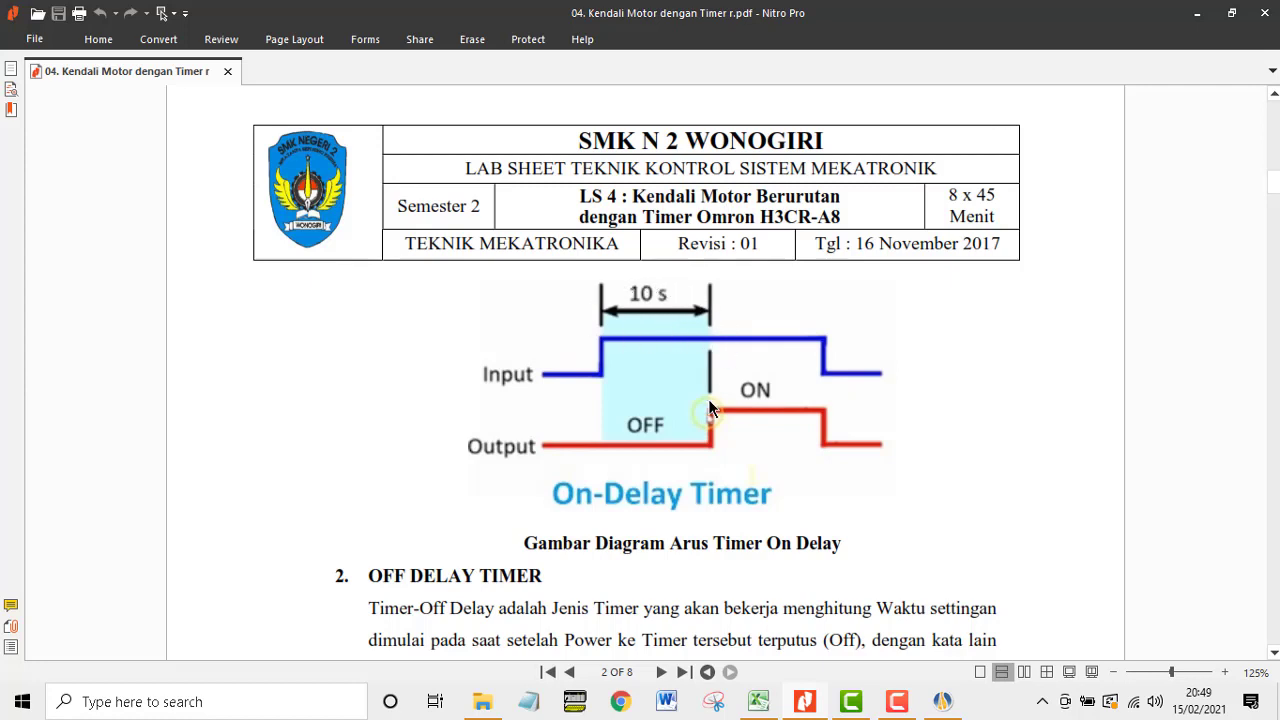
Step: Return to the Automation Studio simulation, open S1 to test the release delay, and stop the simulation
left_click(1182, 18)
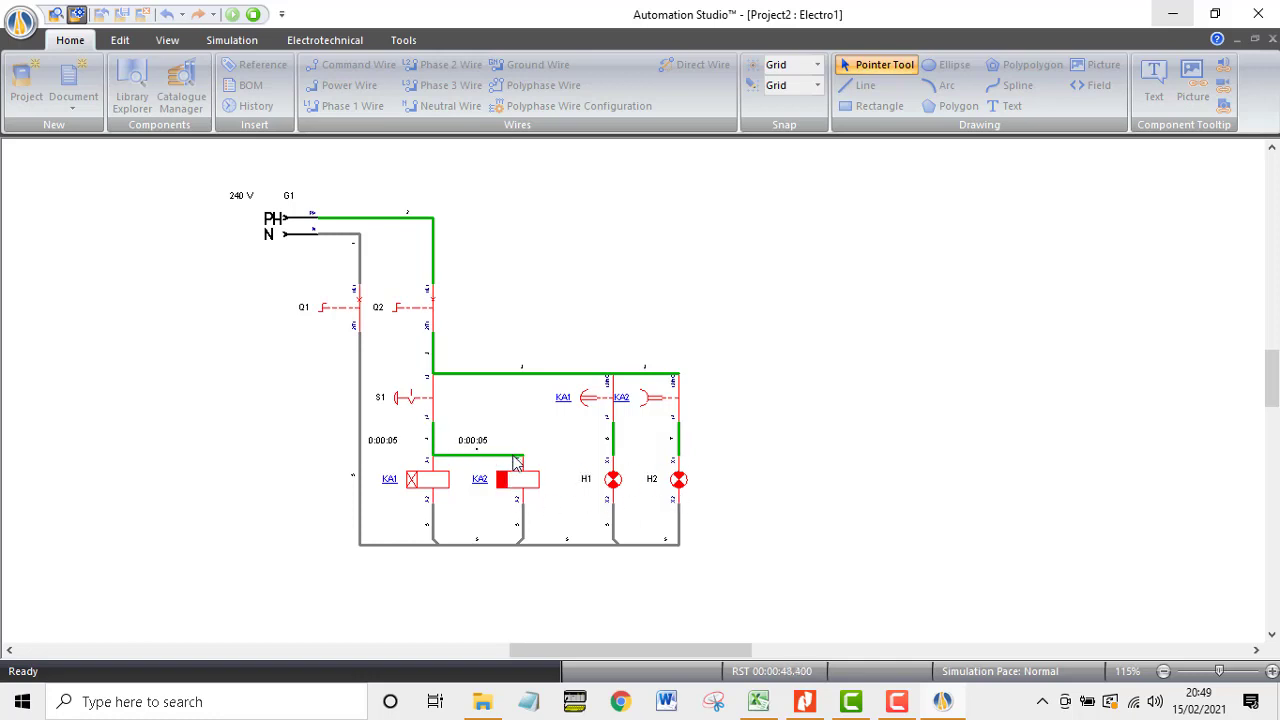
left_click(418, 410)
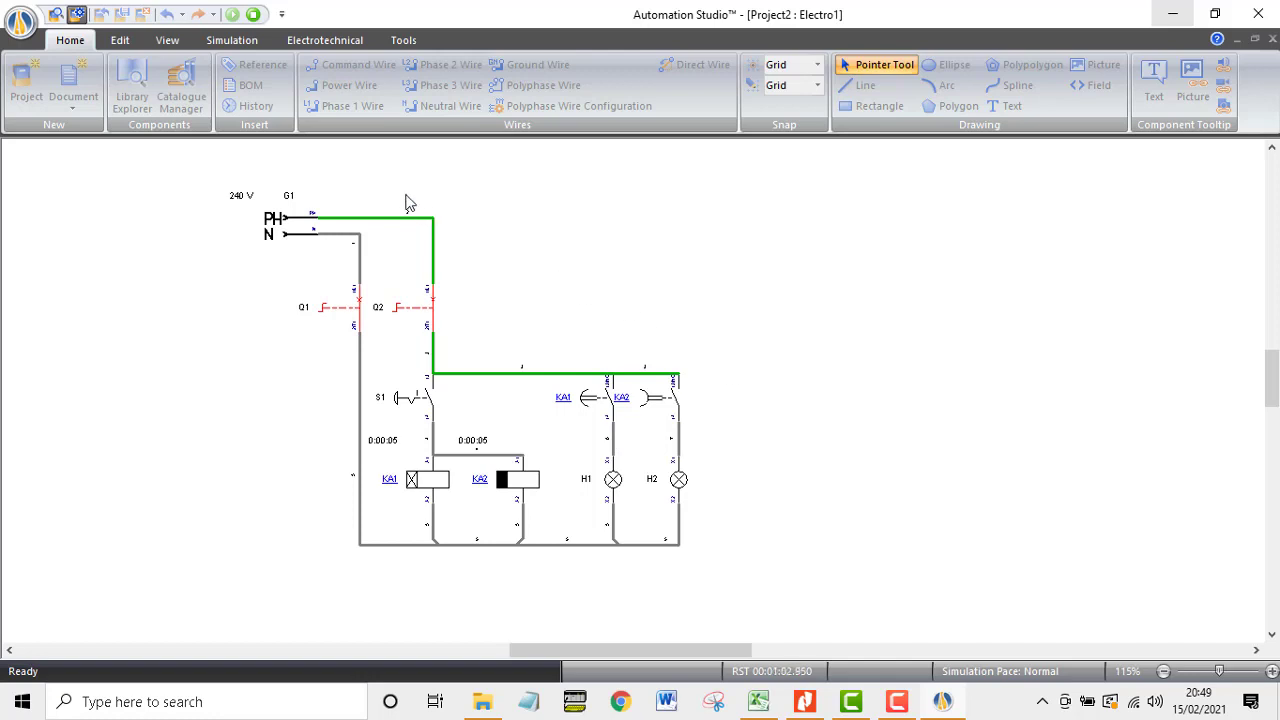
left_click(253, 14)
left_click(1005, 106)
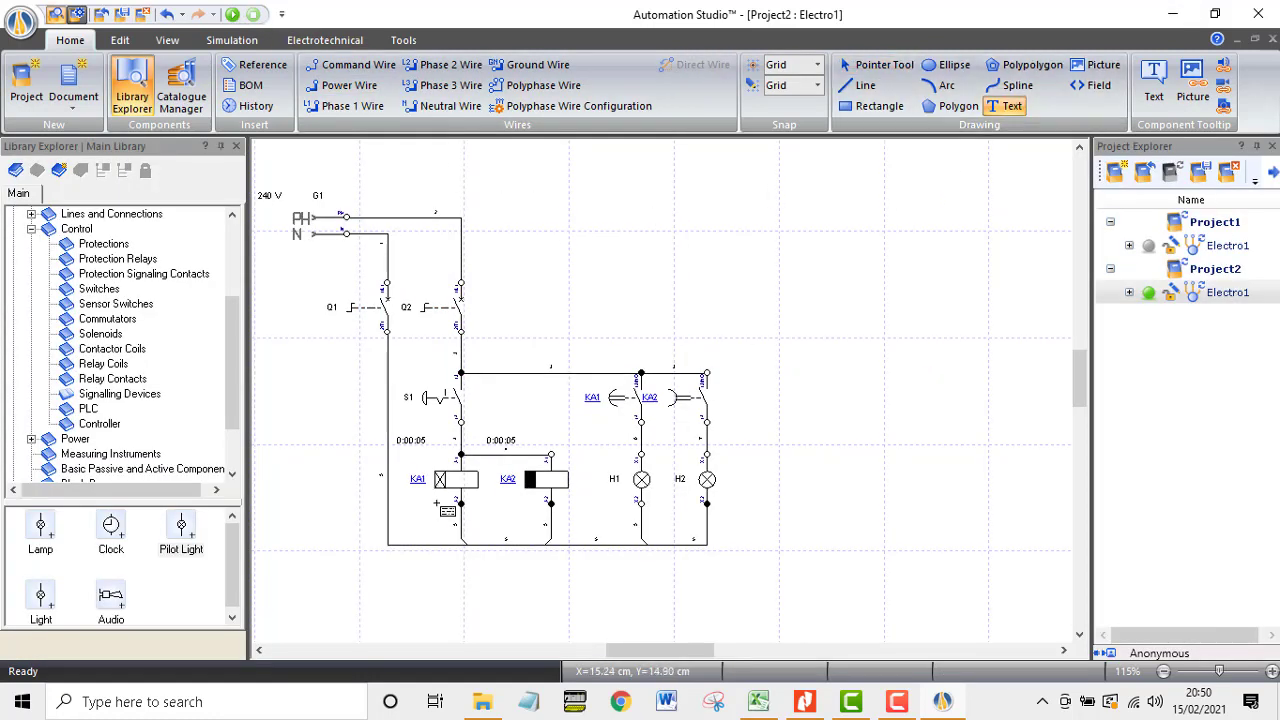
left_click_drag(427, 514, 453, 537)
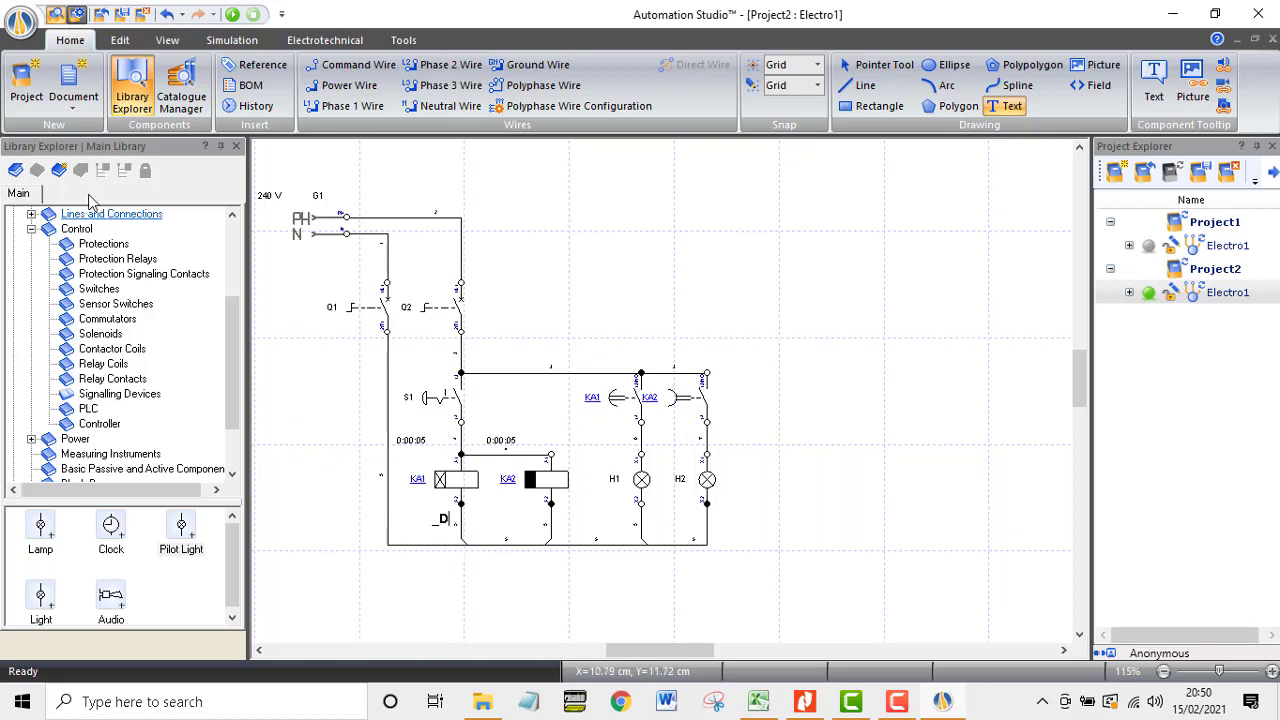
left_click(474, 586)
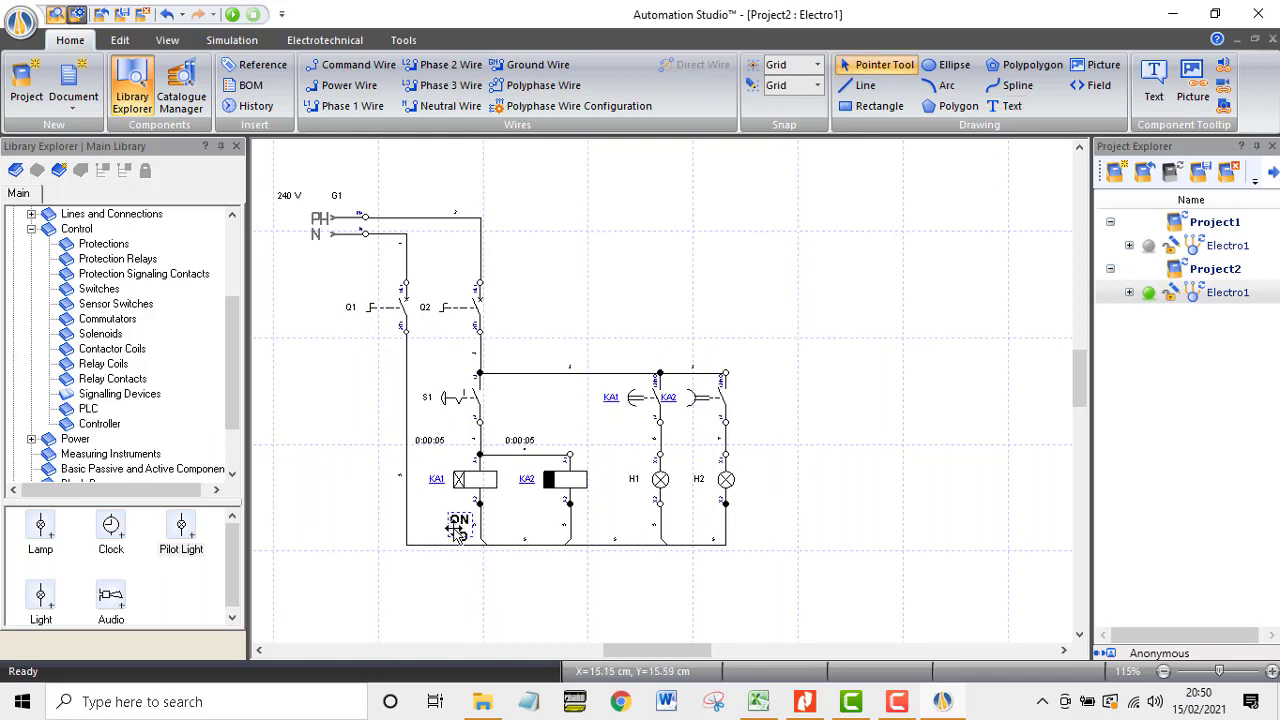
left_click_drag(457, 532, 589, 307)
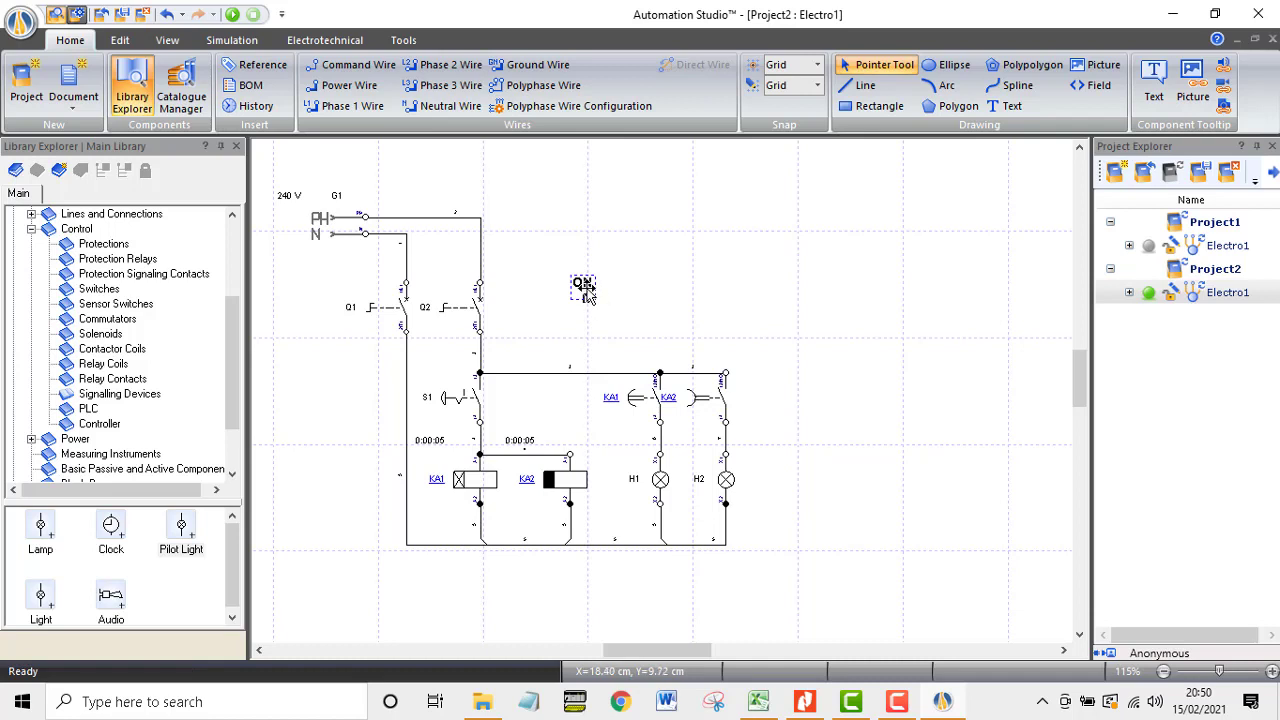
Step: Add a text box reading "ON DELAY" in the empty area above the timed contacts
left_click(1005, 105)
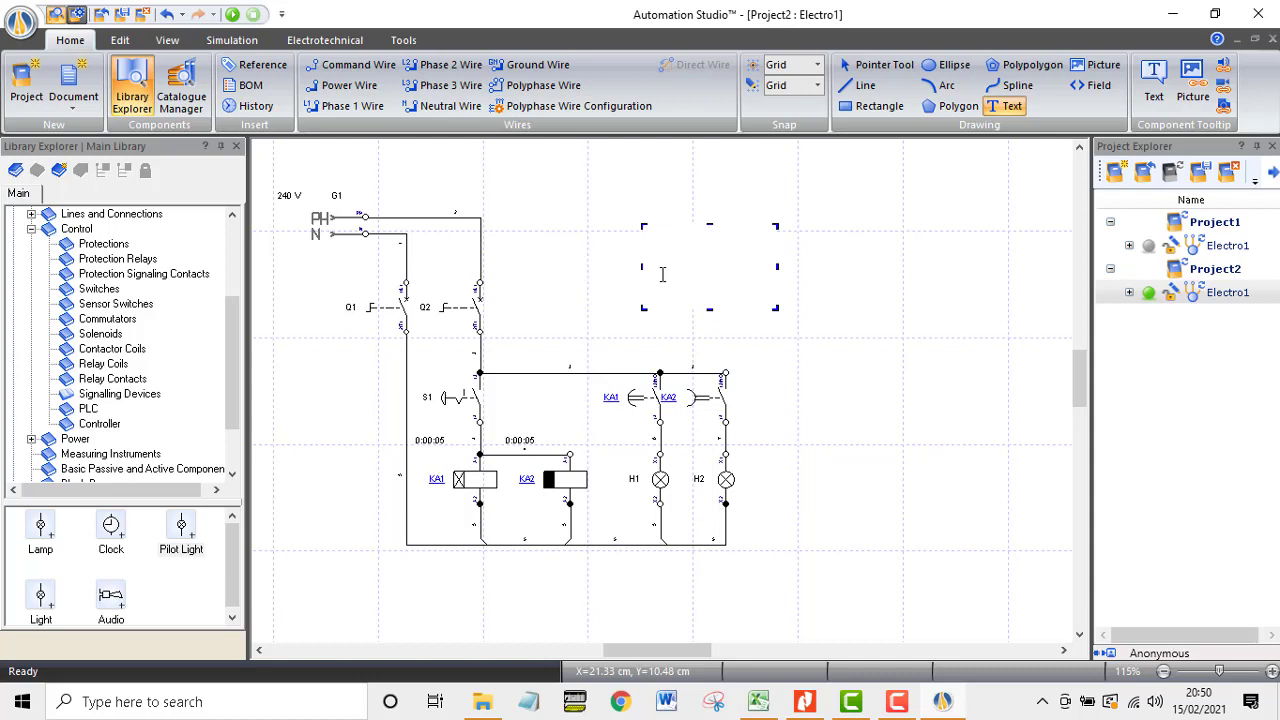
type("DELAY")
left_click(687, 336)
left_click(731, 233)
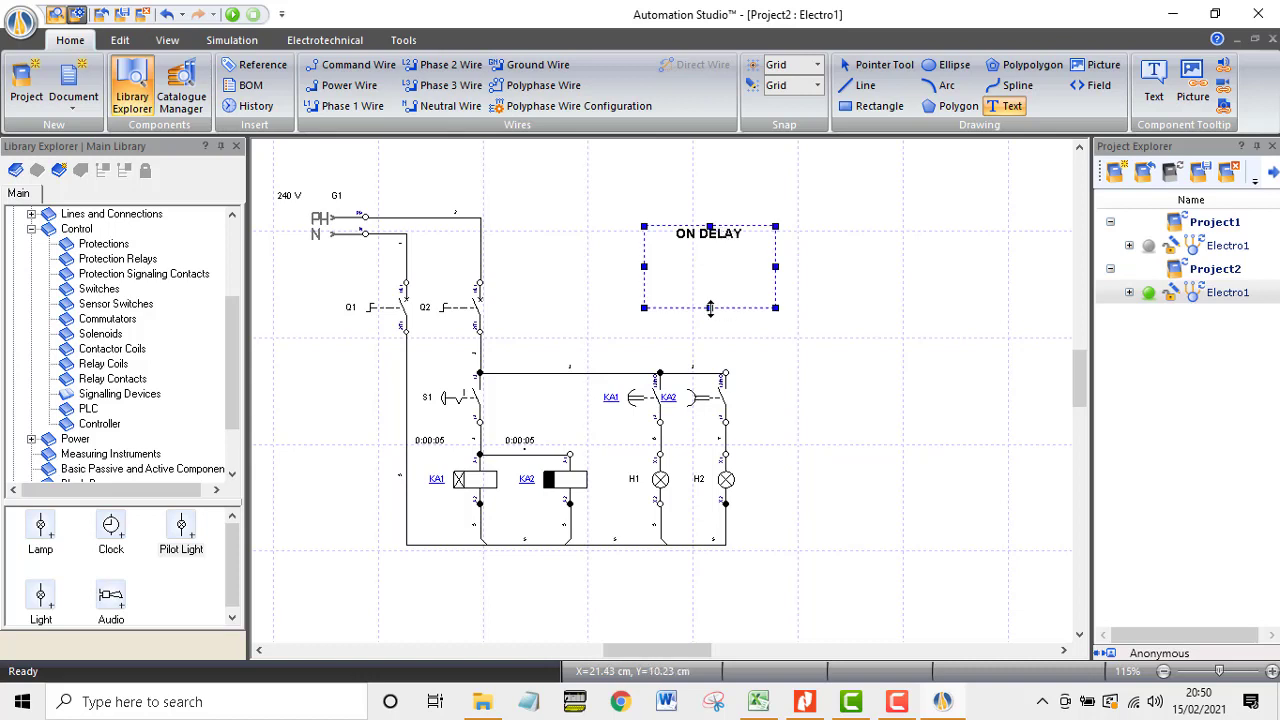
Step: Shrink the "ON DELAY" text box, then add a compact text box reading "OFF DELAY" beside it
mouse_move(710, 243)
left_mouse_down()
mouse_move(752, 238)
mouse_move(726, 238)
left_mouse_up()
left_click(790, 265)
left_click(1005, 108)
left_click_drag(786, 231, 900, 292)
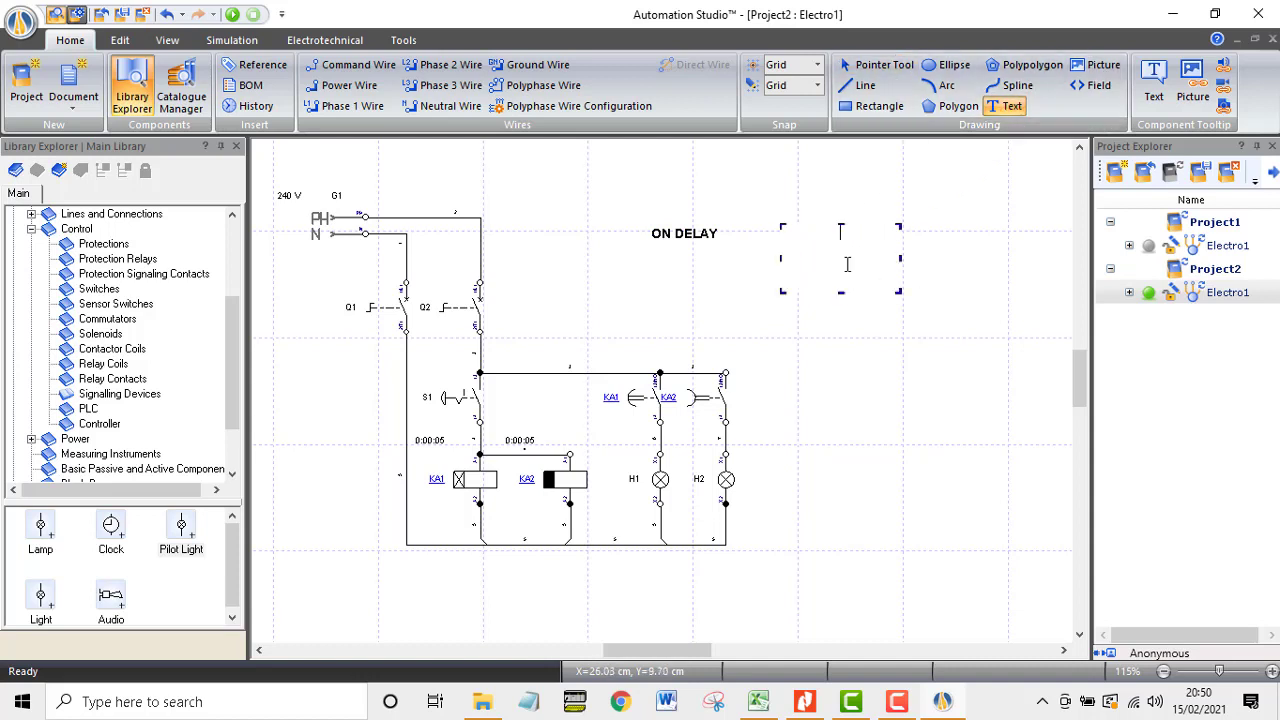
type("OFF DELAY")
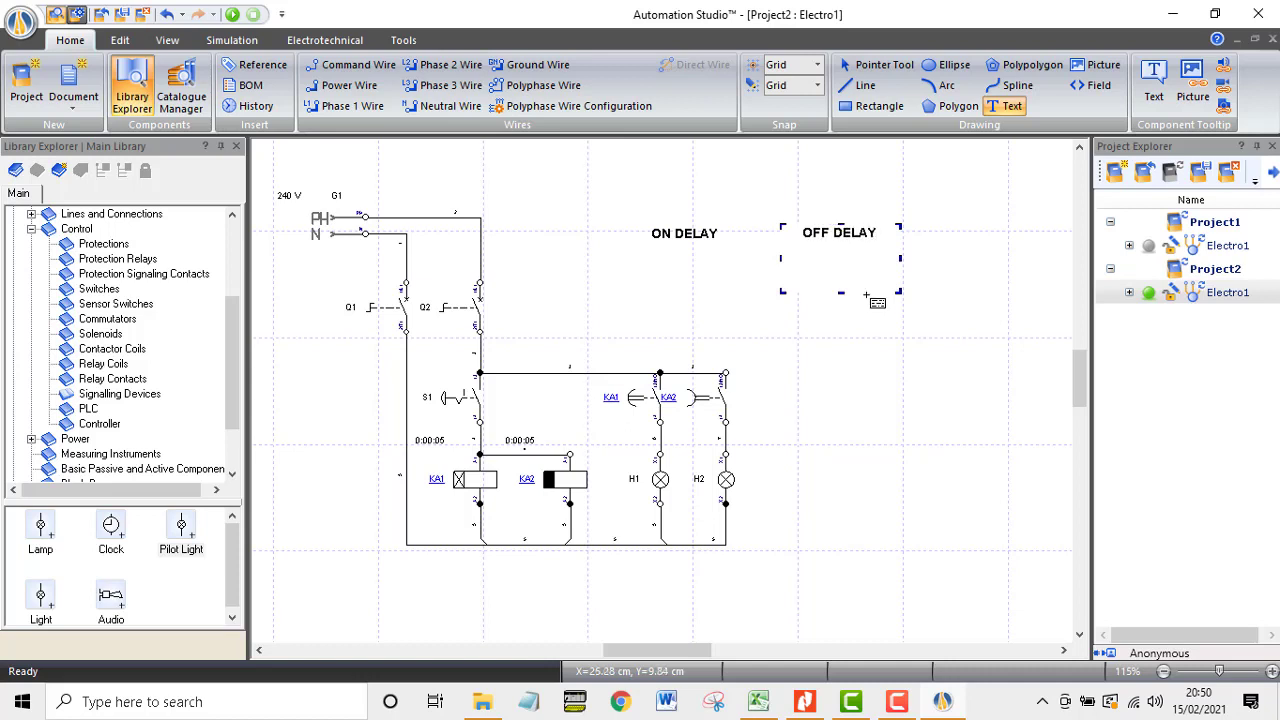
left_click(841, 293)
left_click(845, 233)
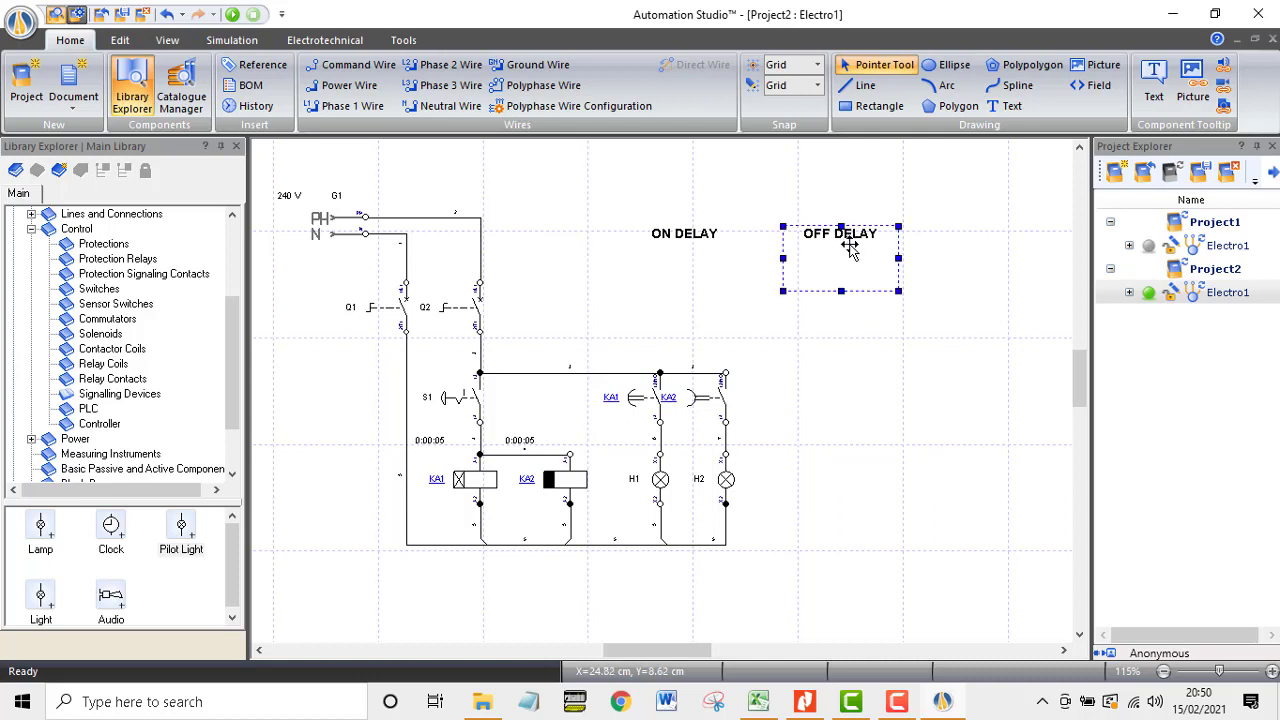
left_click_drag(839, 273, 881, 235)
left_click(838, 284)
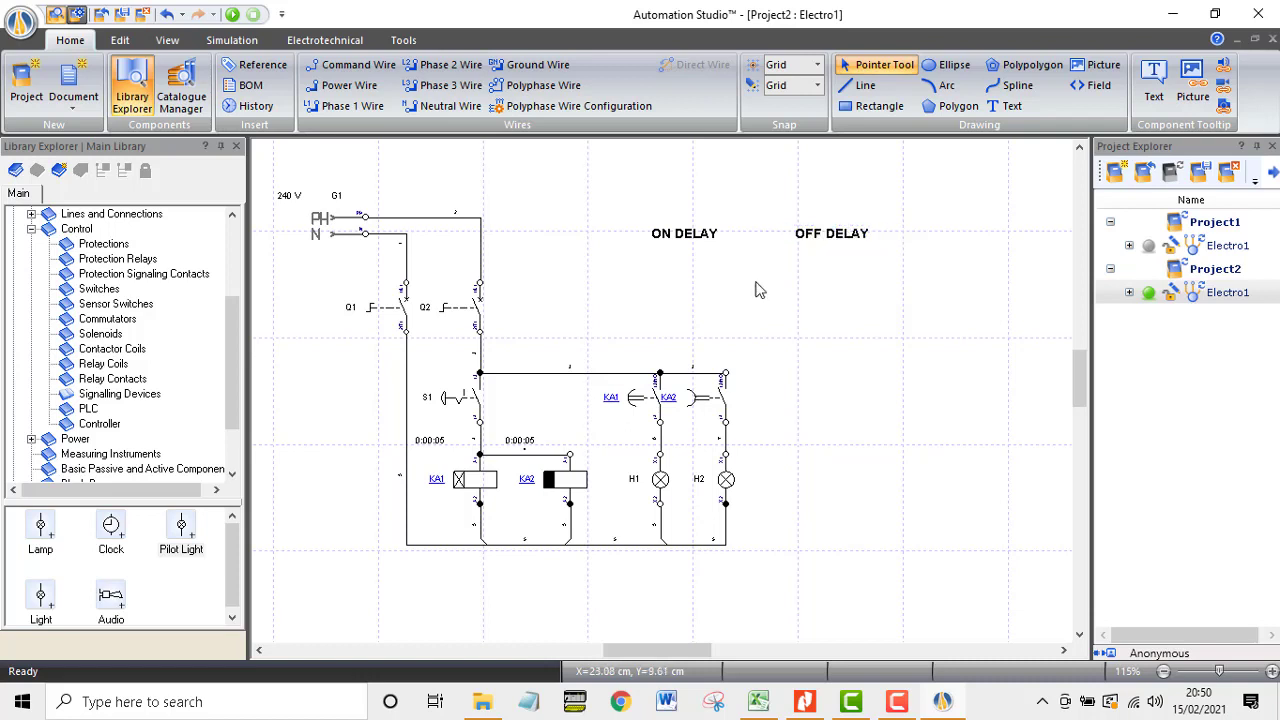
Step: Move the "ON DELAY" label down to just above the KA1 timed contact branch
left_click(685, 235)
left_click_drag(685, 237, 648, 338)
double_click(648, 338)
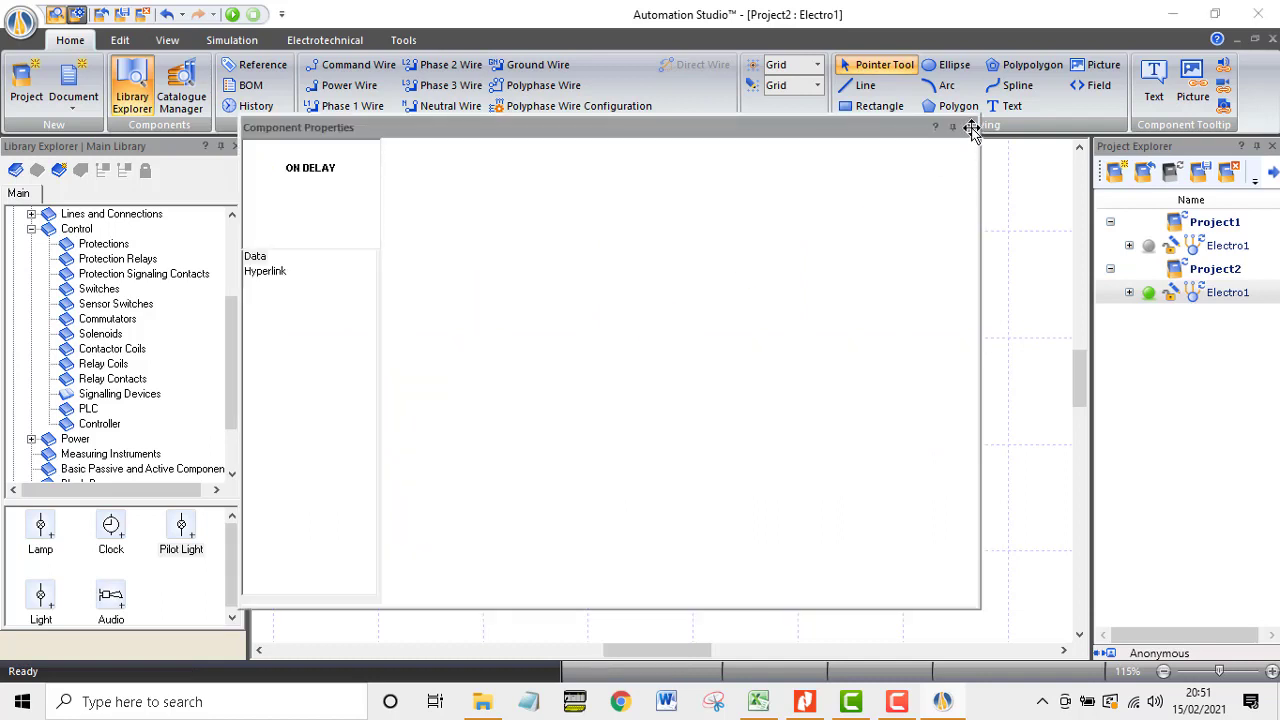
left_click(969, 128)
left_click(700, 334)
left_click(651, 339)
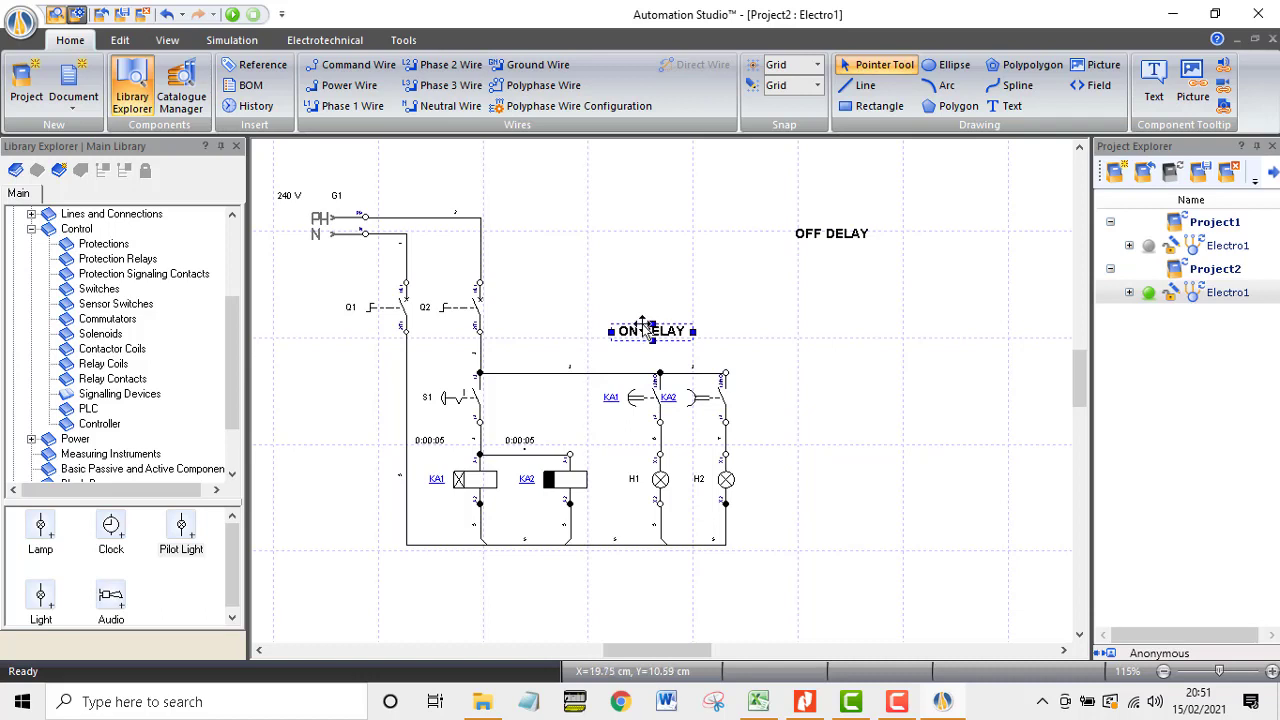
double_click(643, 326)
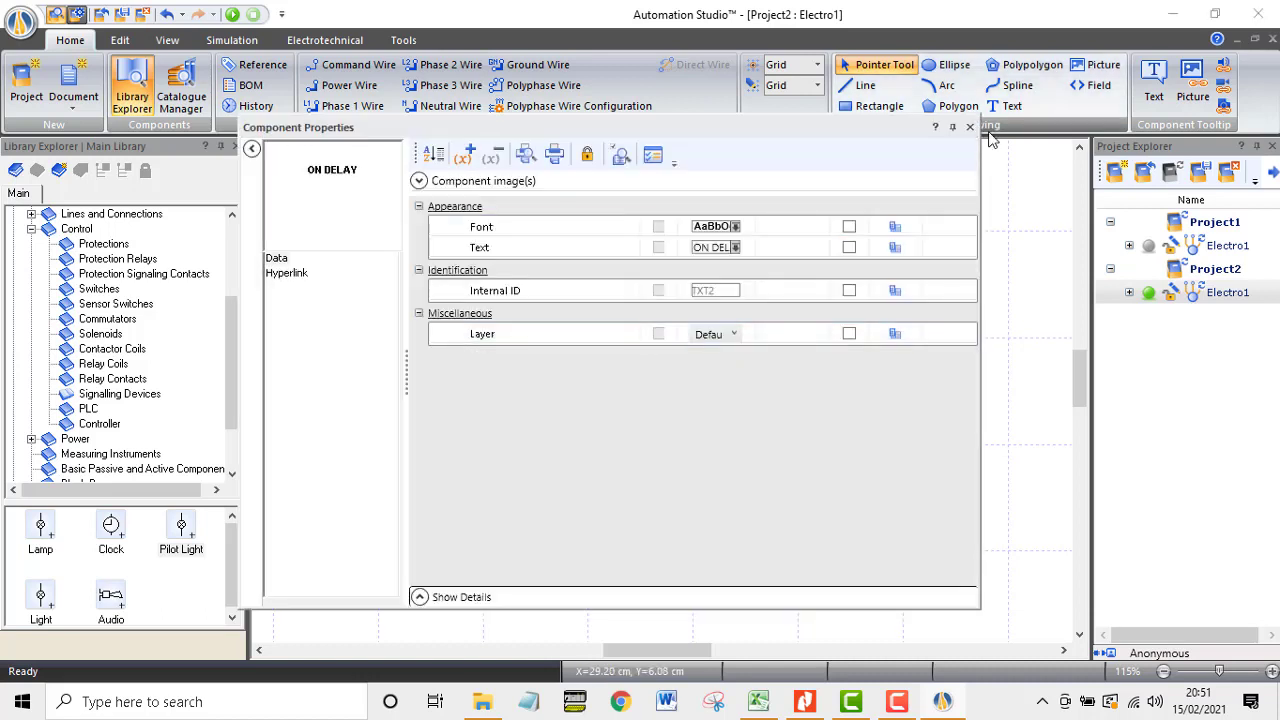
left_click(973, 128)
Step: Split the "ON DELAY" label into two lines and resize its box to fit above the KA1 contact
left_click_drag(695, 331, 882, 332)
double_click(751, 338)
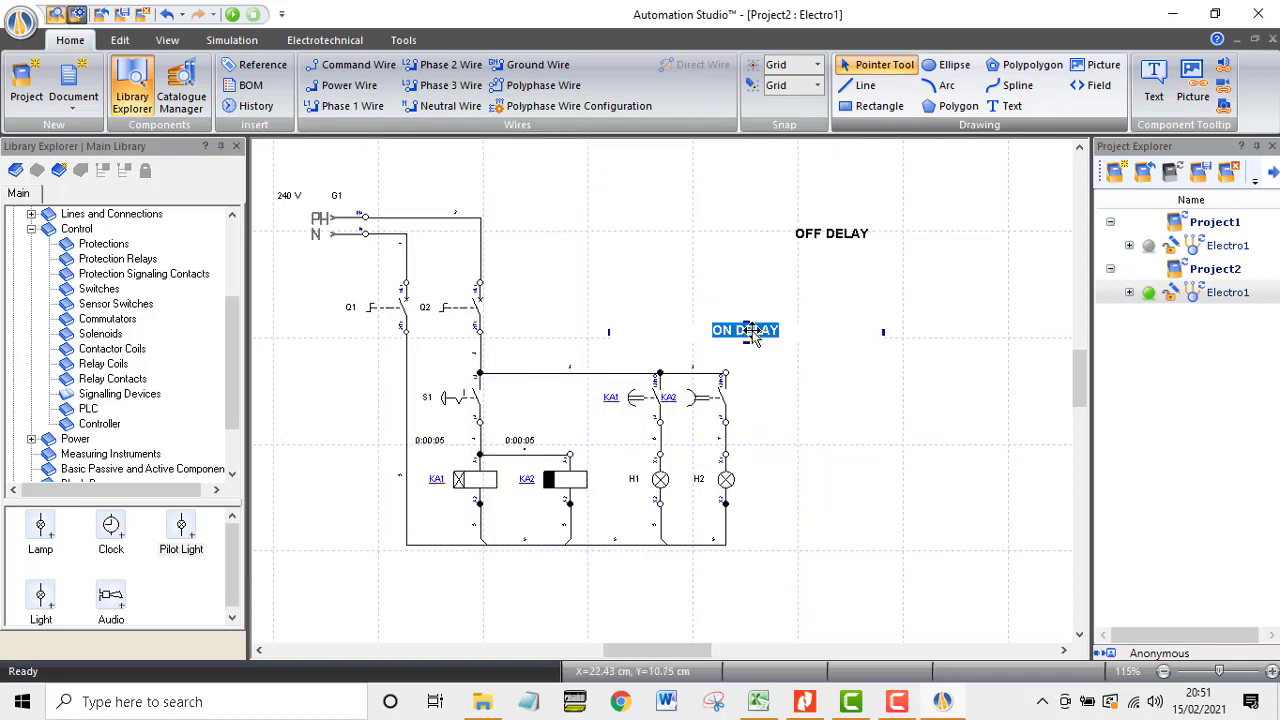
key("Home")
key("Delete")
key("Delete")
key("Delete")
left_click(747, 341)
left_click_drag(746, 341, 747, 357)
left_click_drag(877, 340, 662, 356)
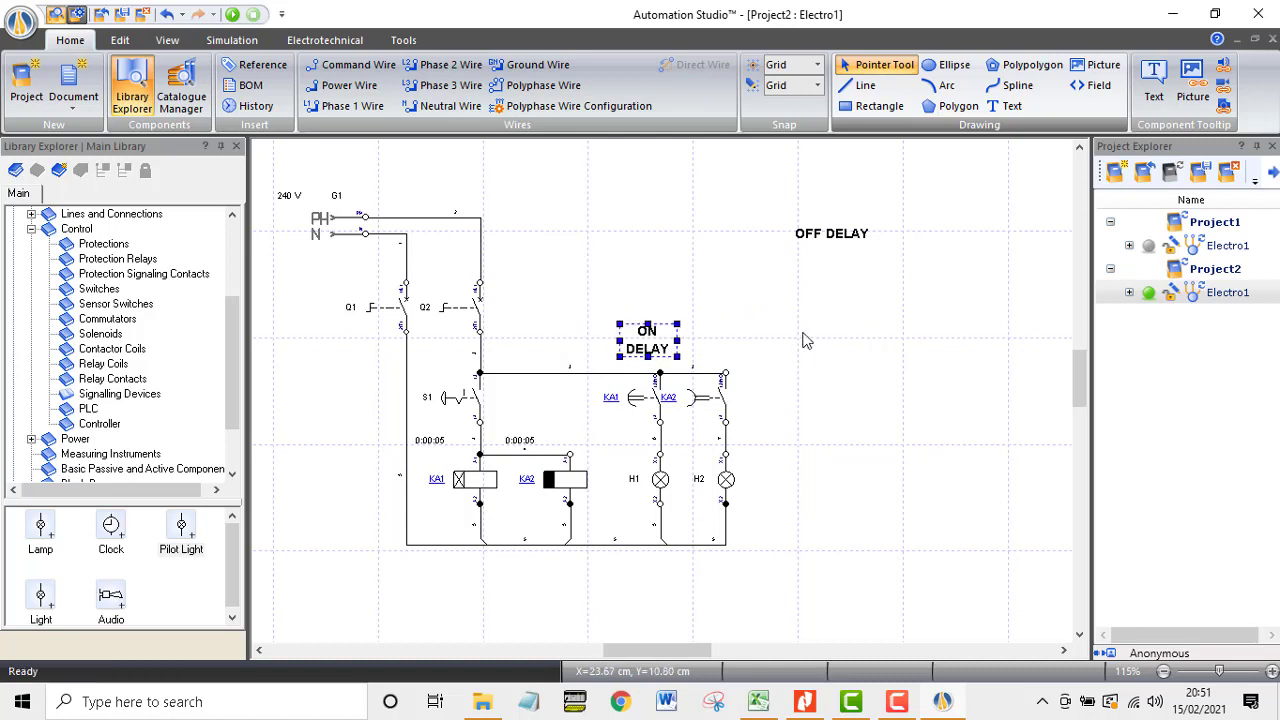
Step: Widen the "OFF DELAY" text box and edit its text to leave only "OFF" and "DELAY" on two lines
left_click(845, 238)
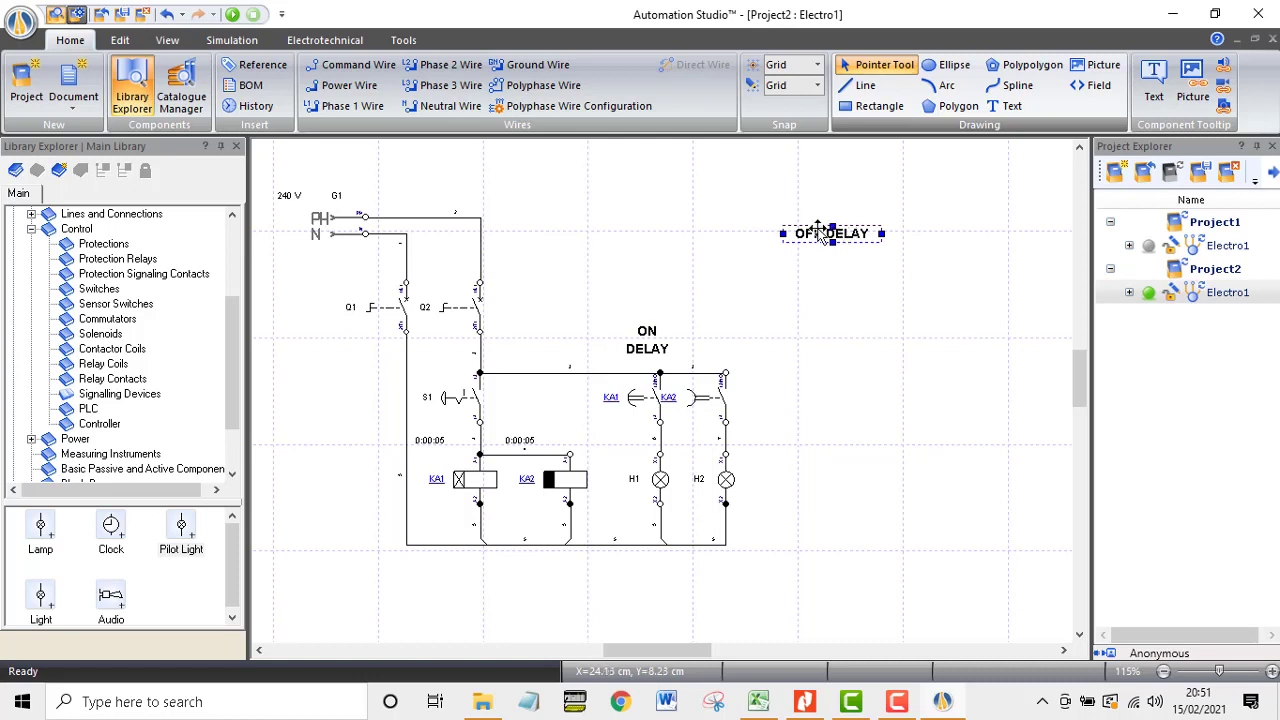
double_click(884, 233)
left_click(969, 127)
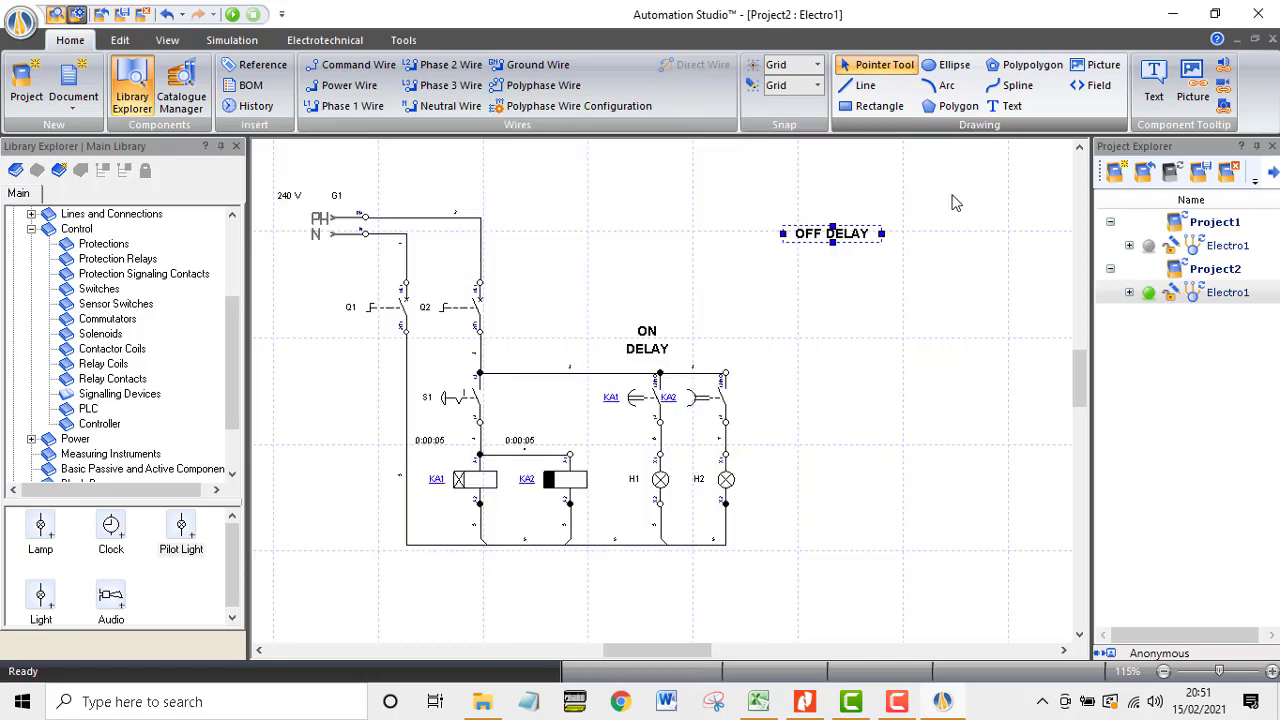
left_click_drag(884, 233, 1037, 233)
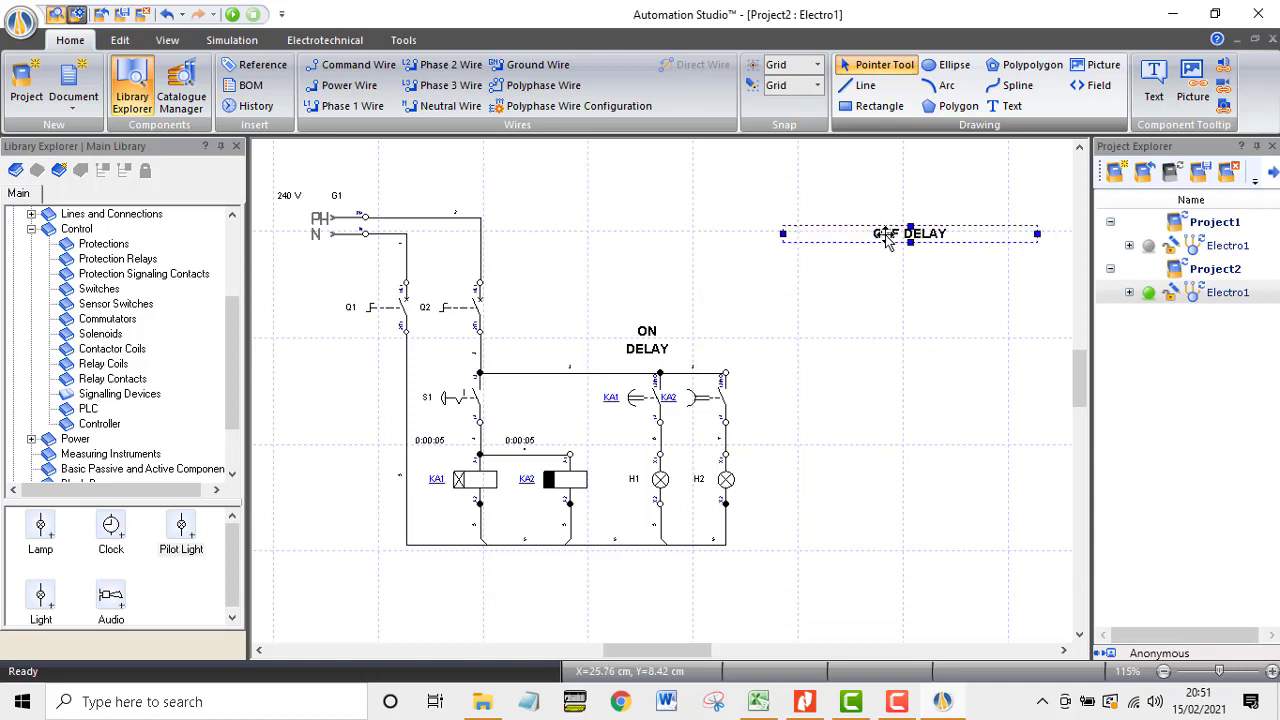
double_click(937, 234)
left_click(972, 130)
double_click(888, 236)
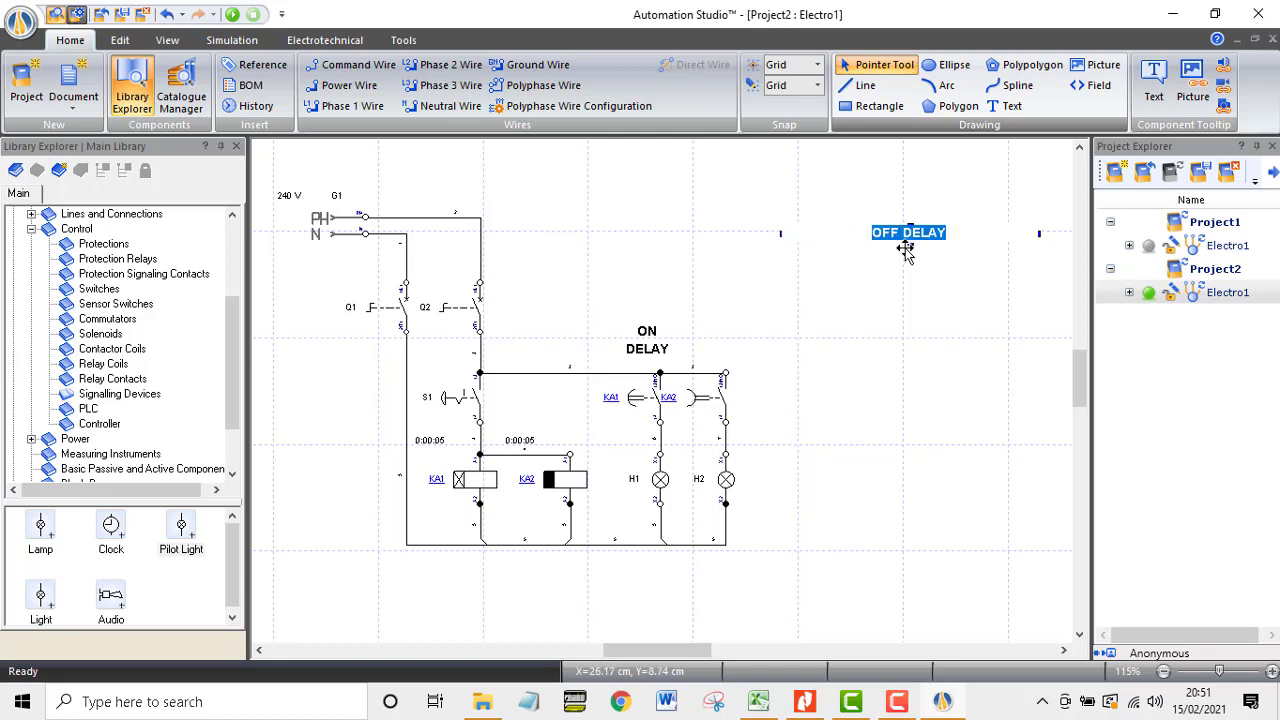
left_click(904, 230)
key("BackSpace")
key("BackSpace")
key("BackSpace")
key("BackSpace")
Step: Resize the two-line "OFF DELAY" box to fit its text and place it above the KA2 timed contact
left_click(917, 268)
left_click(917, 233)
mouse_move(910, 242)
left_mouse_down()
mouse_move(912, 281)
mouse_move(912, 266)
left_mouse_up()
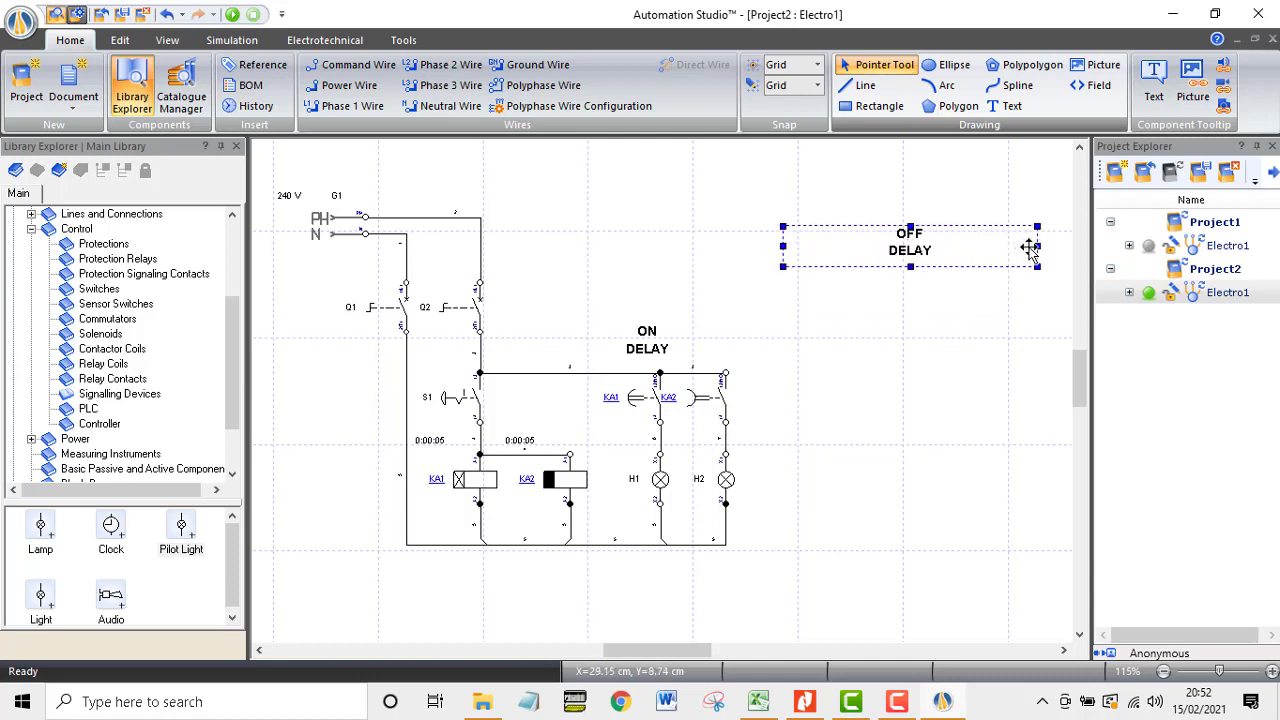
left_click_drag(1039, 245, 745, 355)
left_click(818, 357)
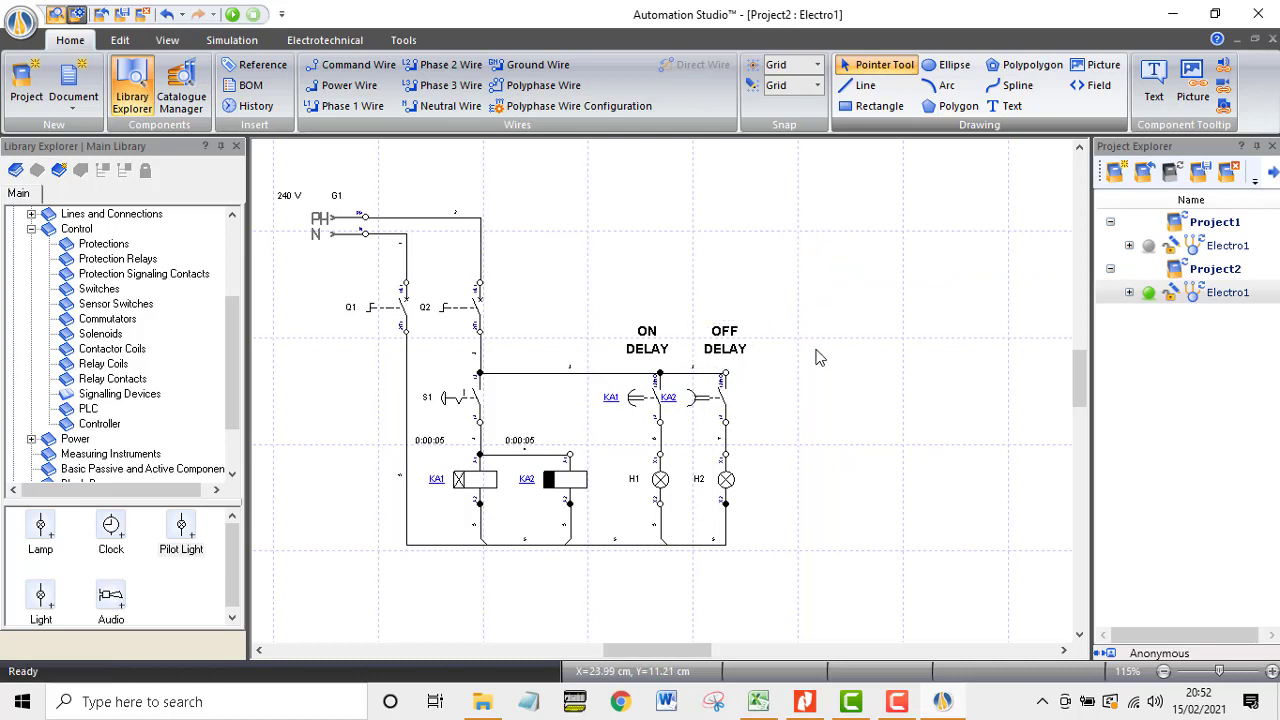
Step: Simulate the labelled circuit with Q1 and Q2 closed, switch S1 on and off to test both delays, and stop the simulation
left_click(239, 20)
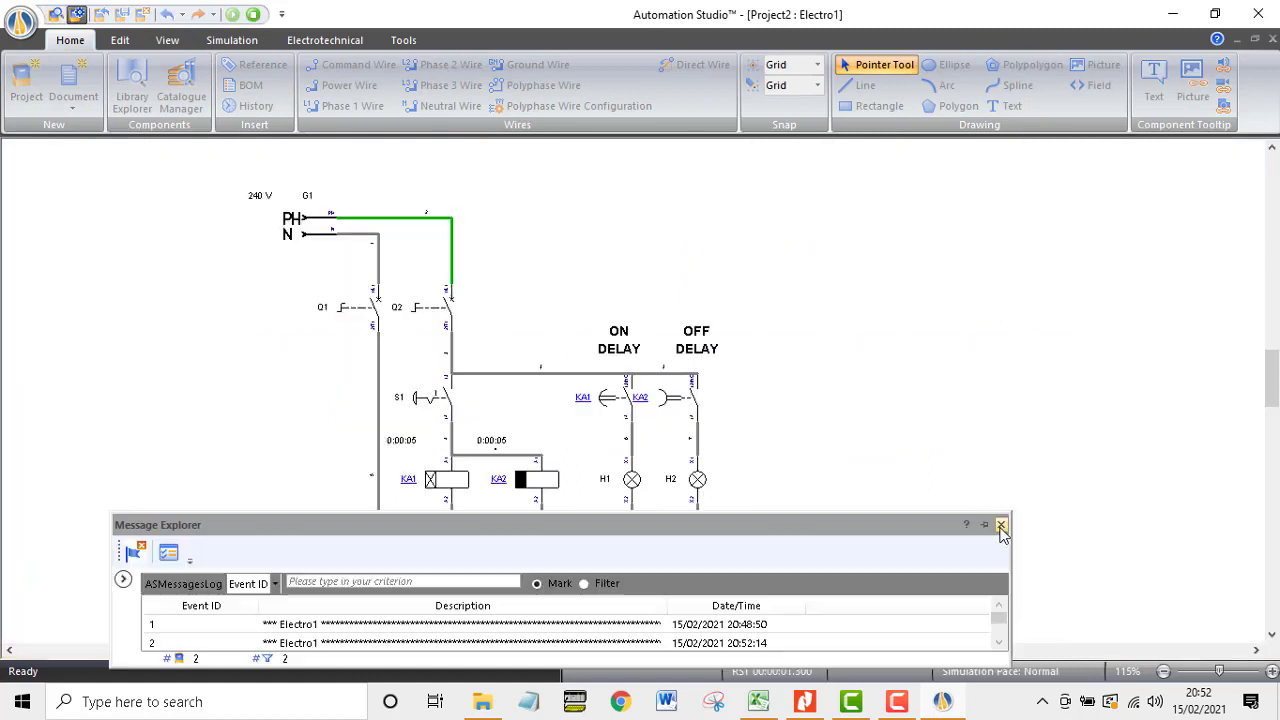
left_click(1003, 523)
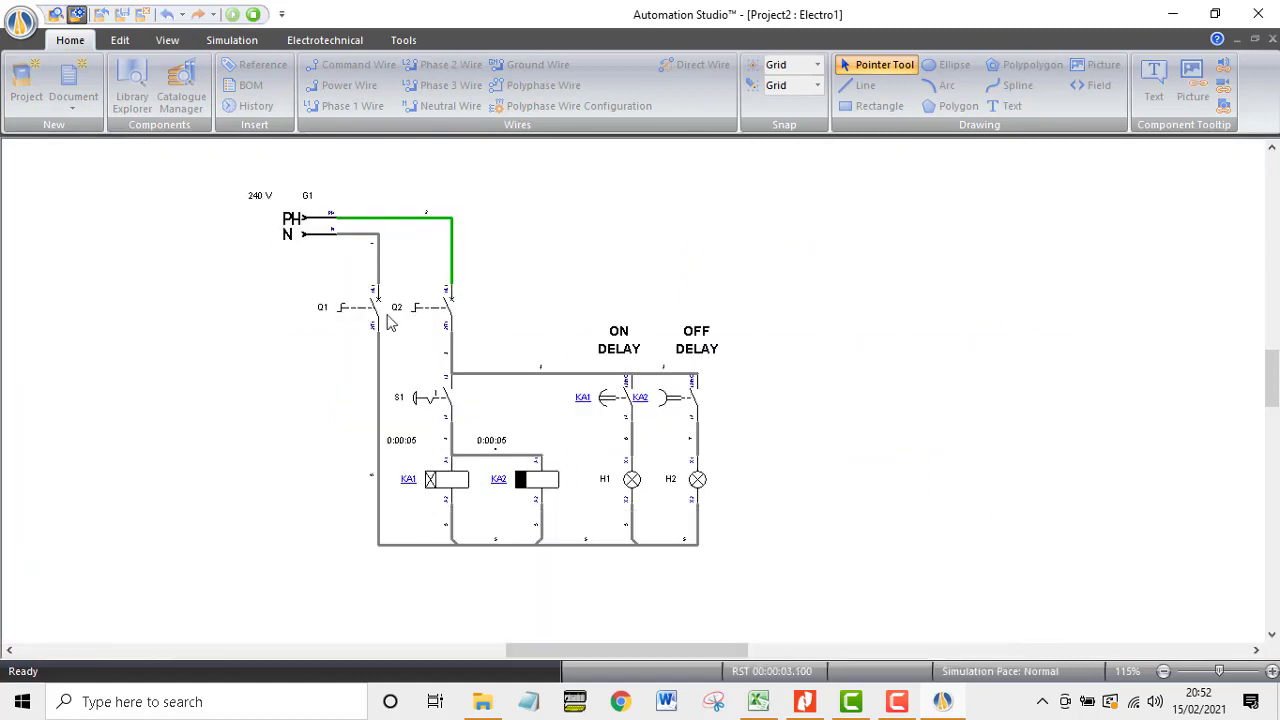
left_click(440, 318)
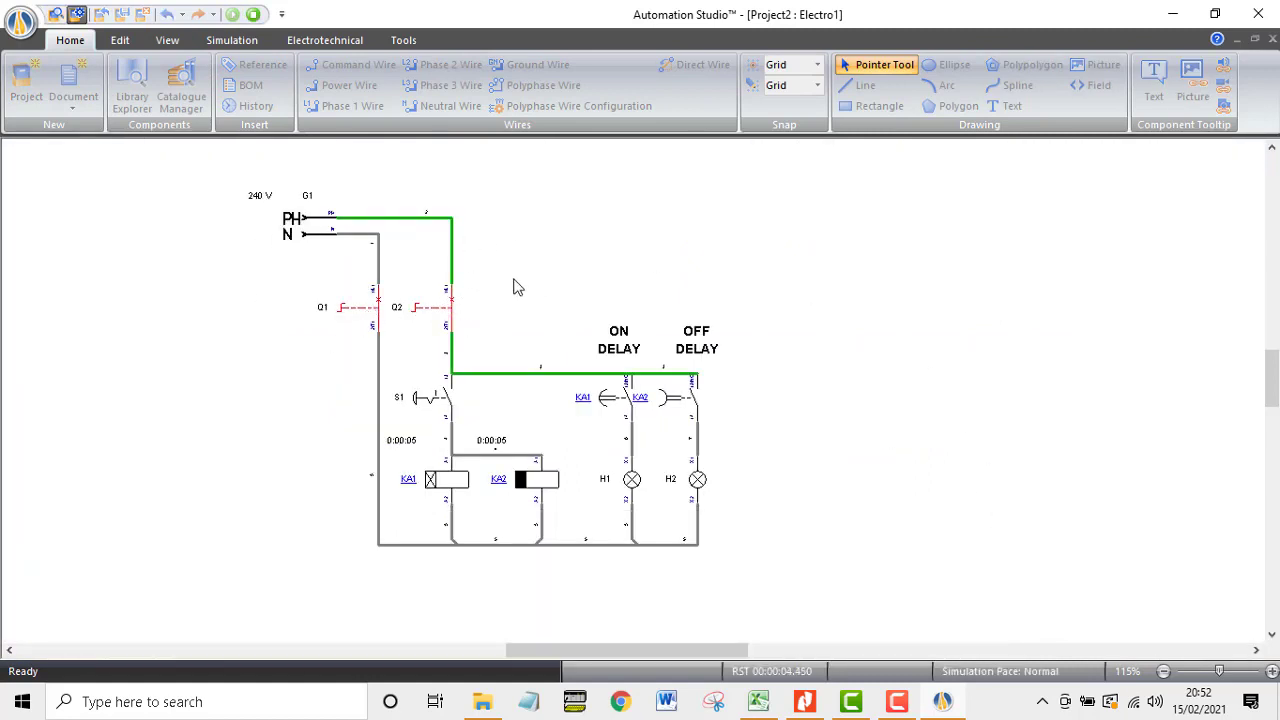
left_click(430, 410)
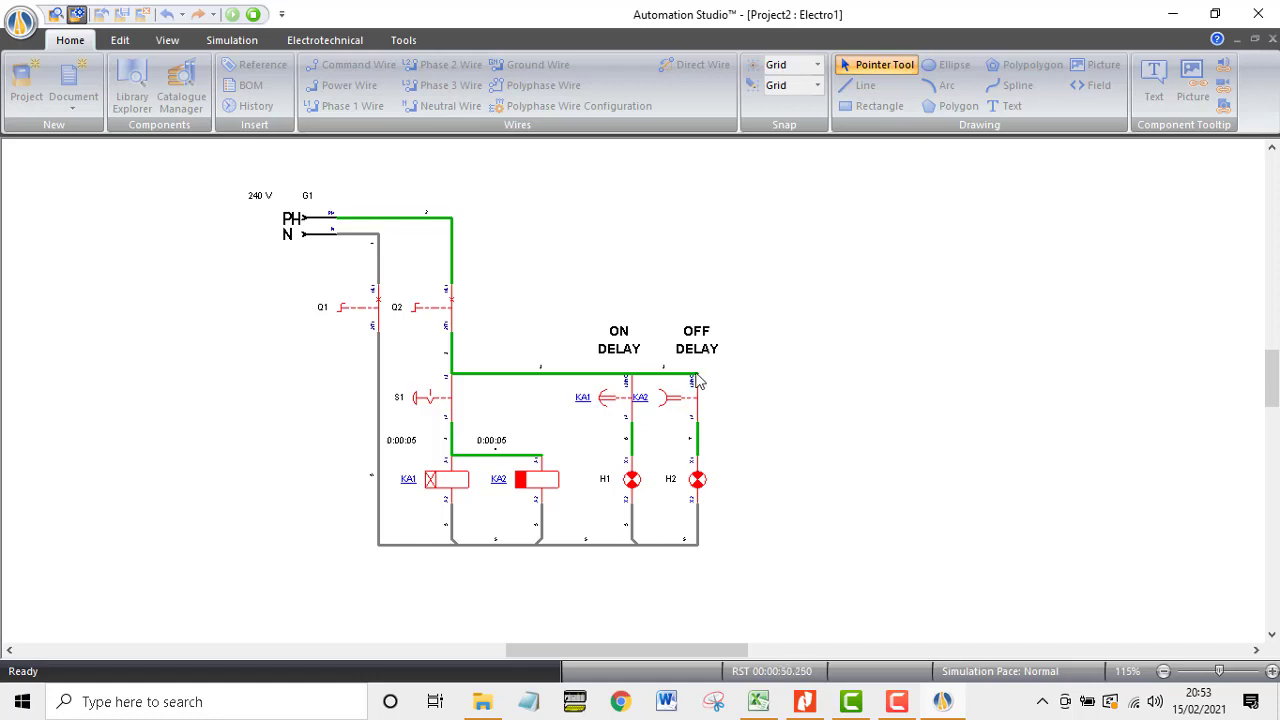
left_click(451, 414)
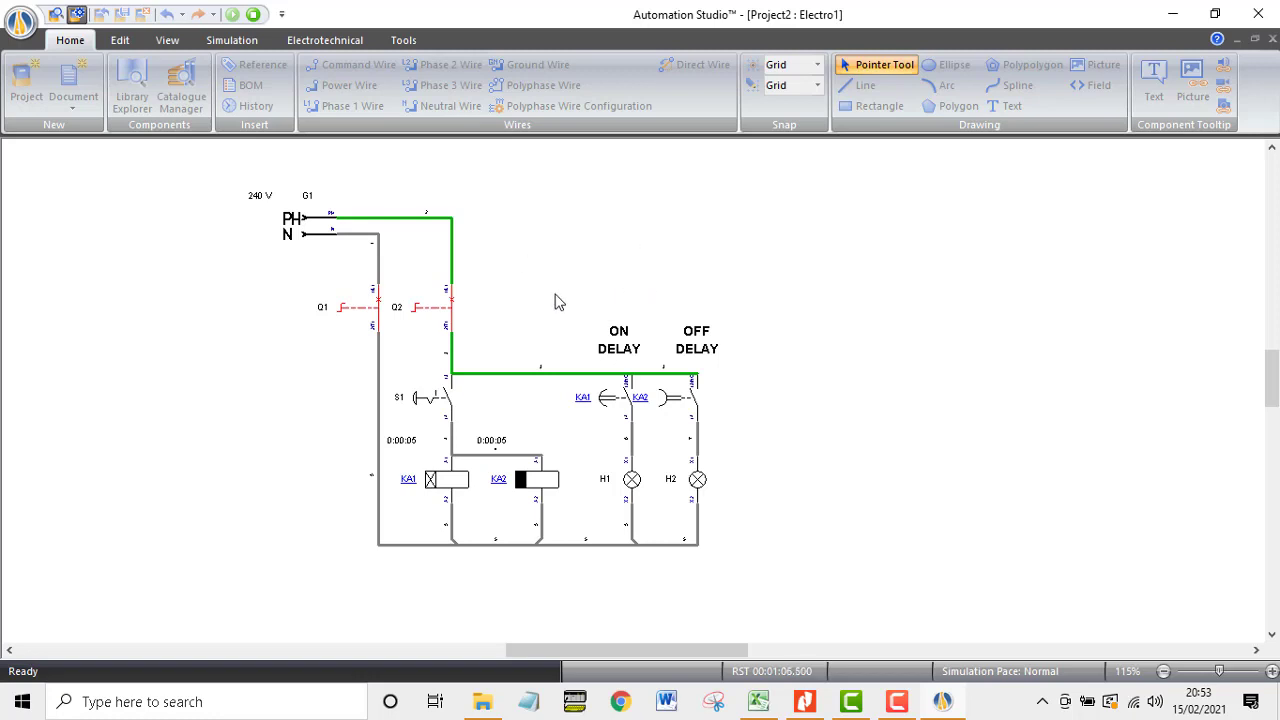
left_click(253, 14)
Step: Save the project in the 01. sEMESTER 2 folder as "ON DELAY OFF DELAY TIMER"
left_click(22, 20)
mouse_move(107, 65)
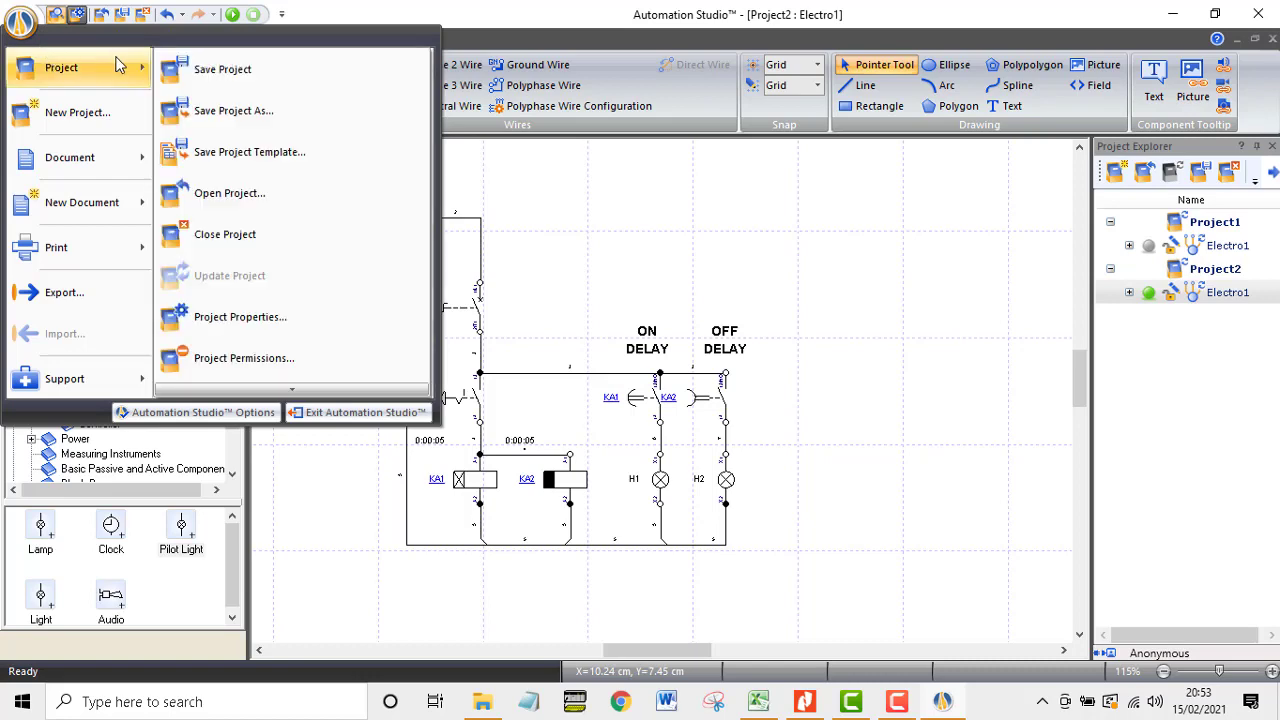
left_click(218, 69)
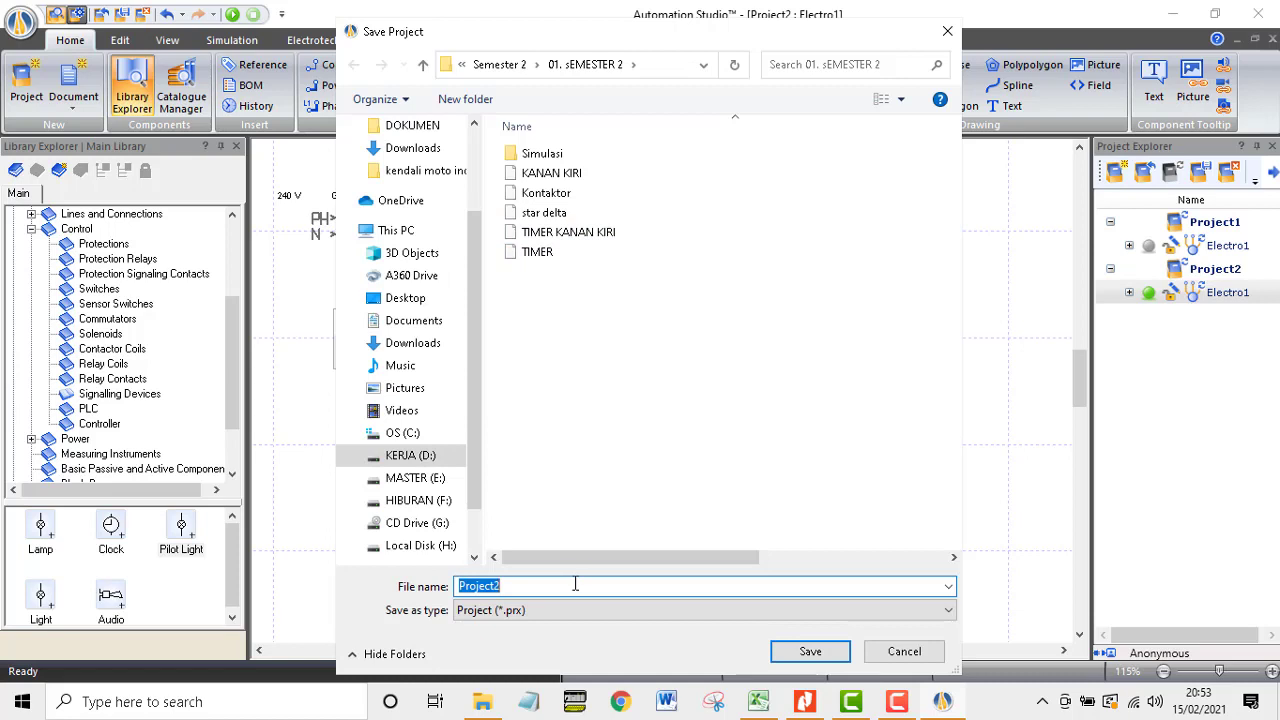
type("0")
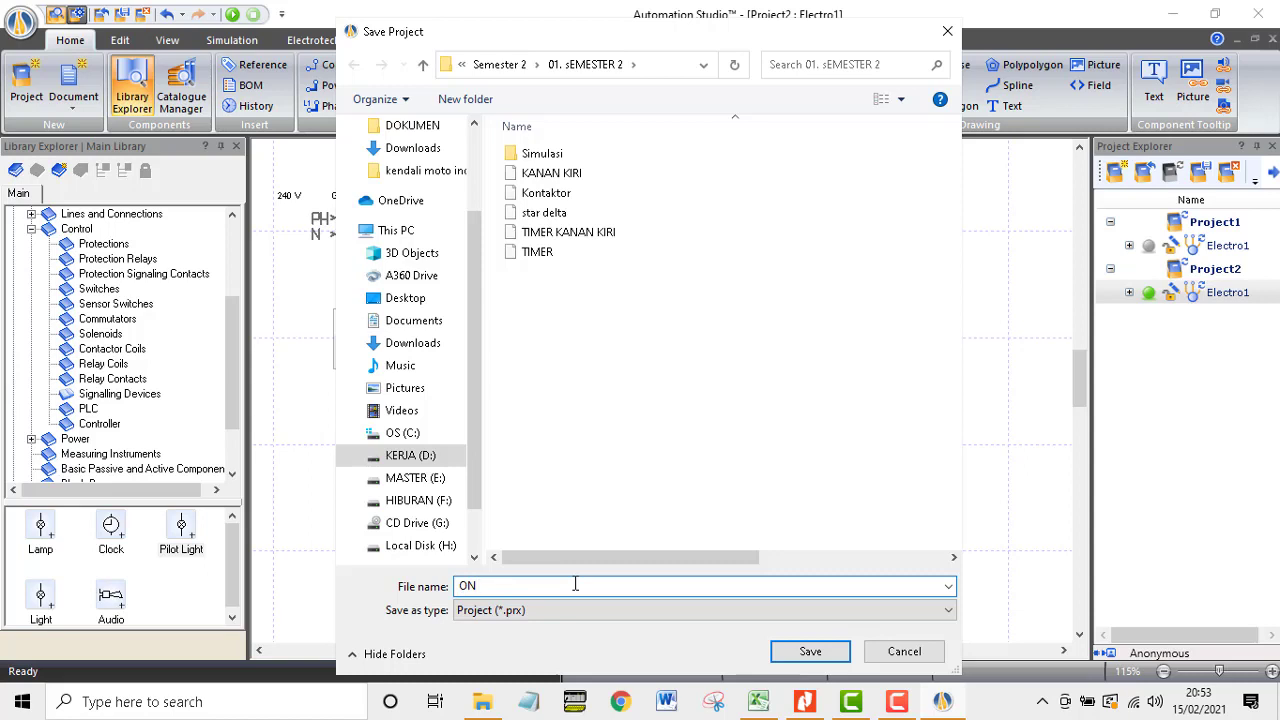
type("N DELAY OFF DELAY TIMER")
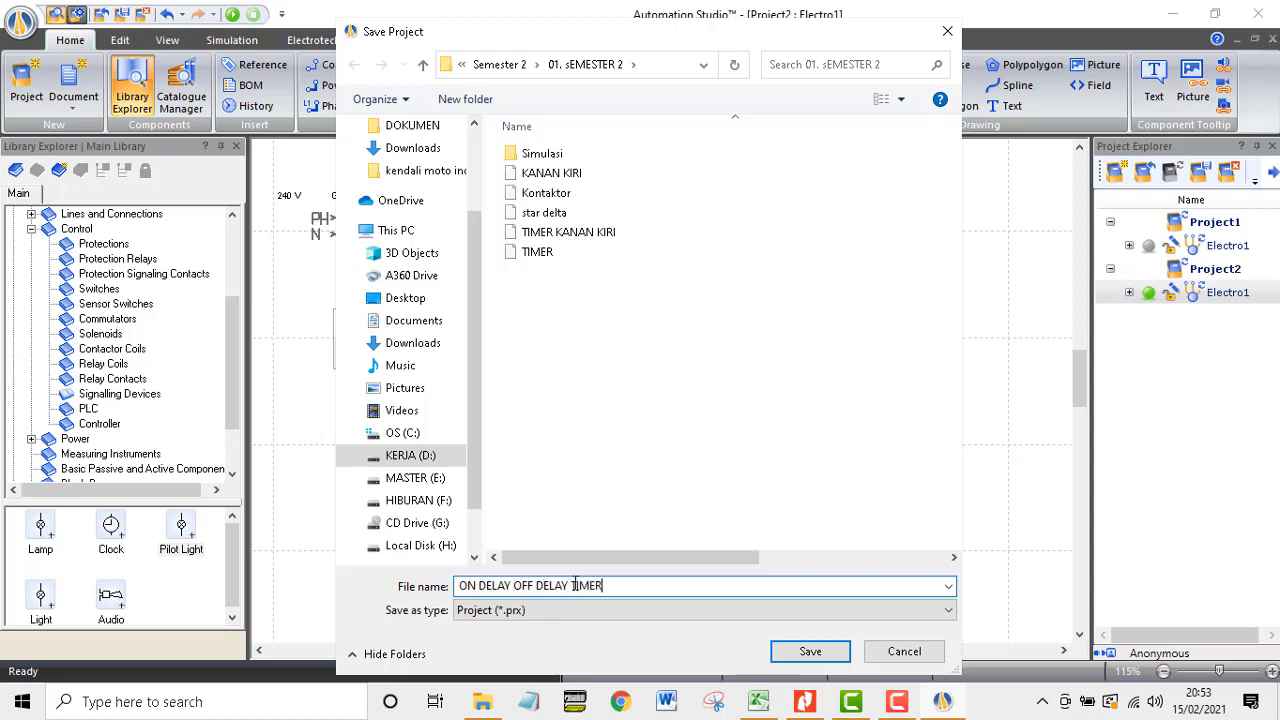
key("Return")
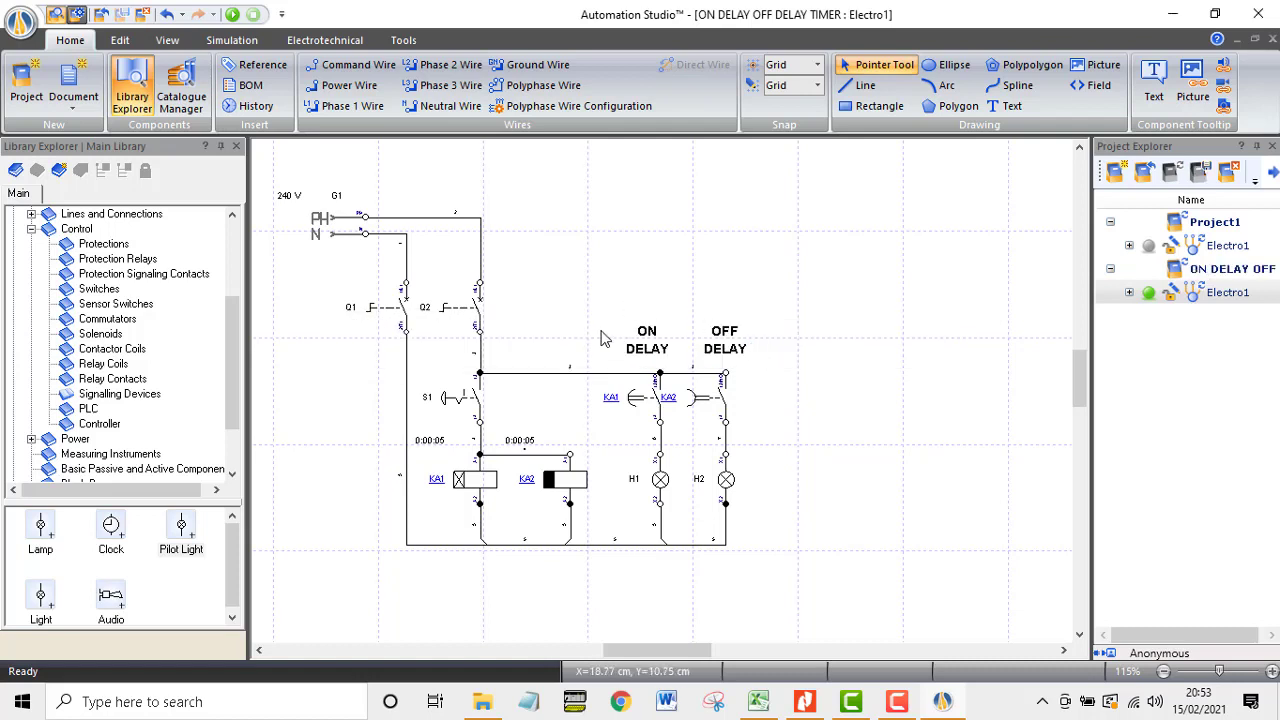
left_click(22, 24)
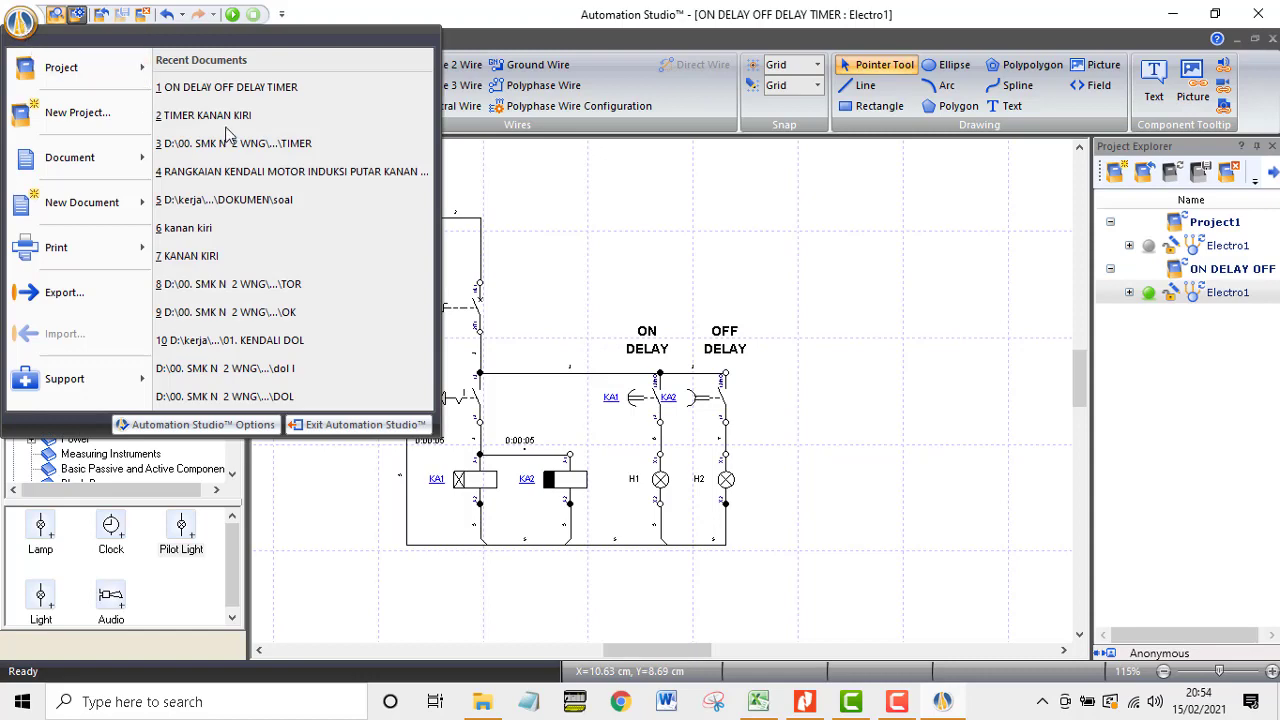
left_click(600, 238)
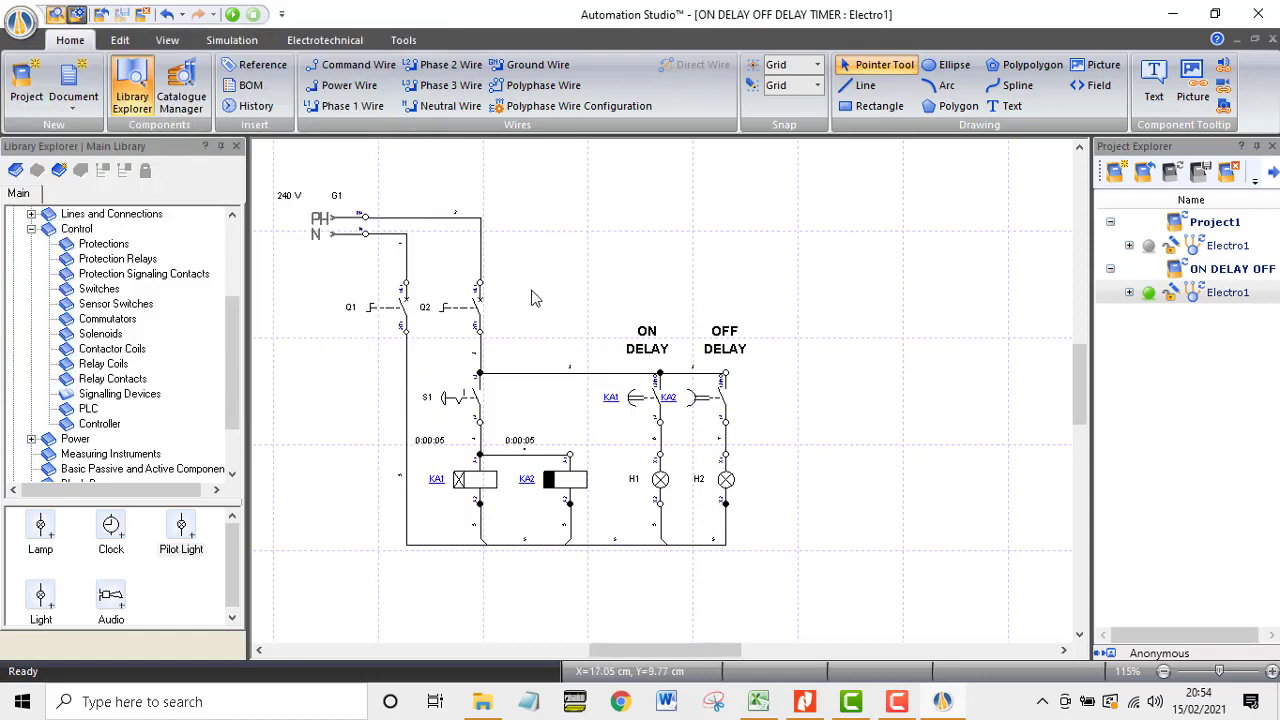
scroll(530, 288, "down", 4)
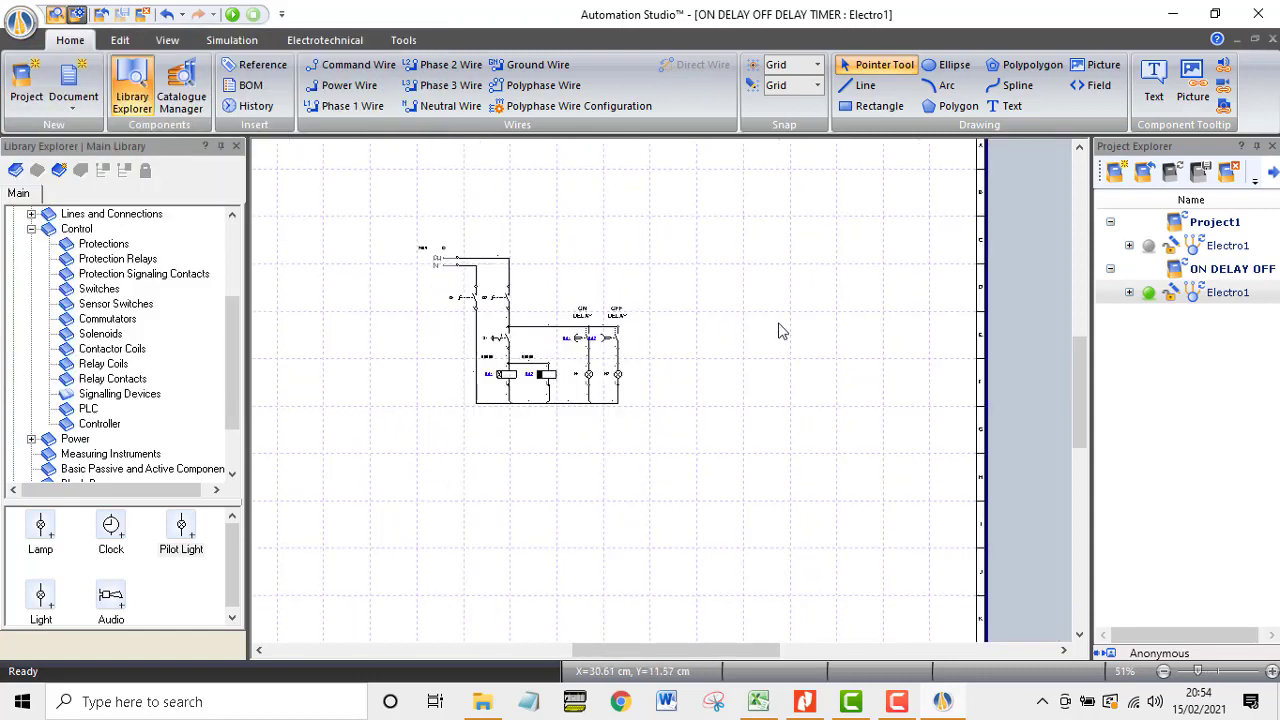
scroll(781, 330, "down", 1)
scroll(781, 330, "up", 3)
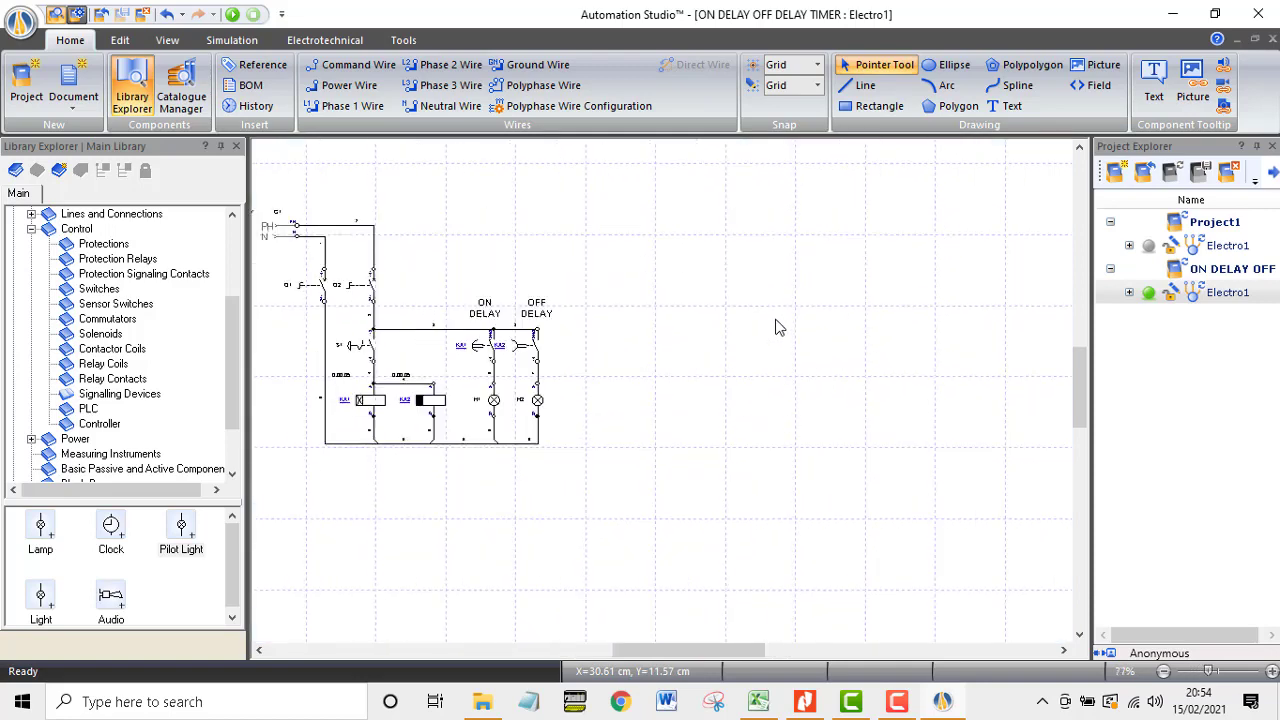
Step: Create a new project from the Electro IEC ISO A3 template
left_click(20, 20)
mouse_move(50, 70)
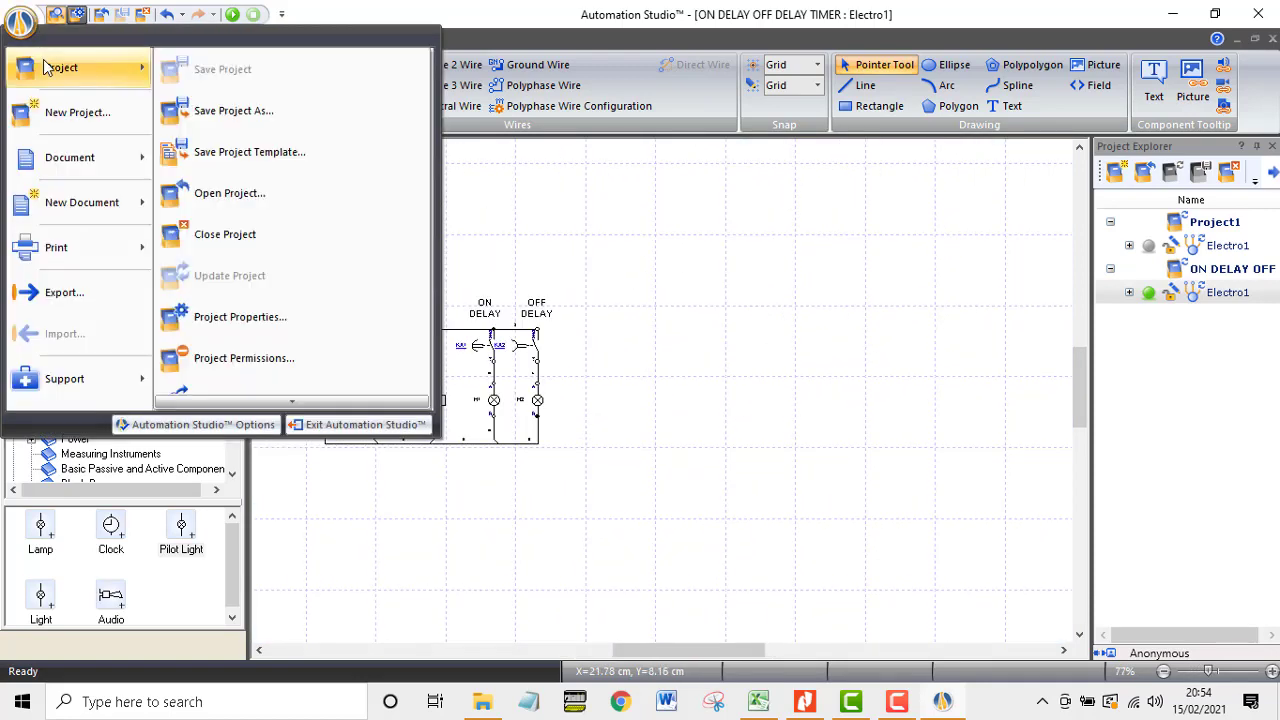
left_click(77, 112)
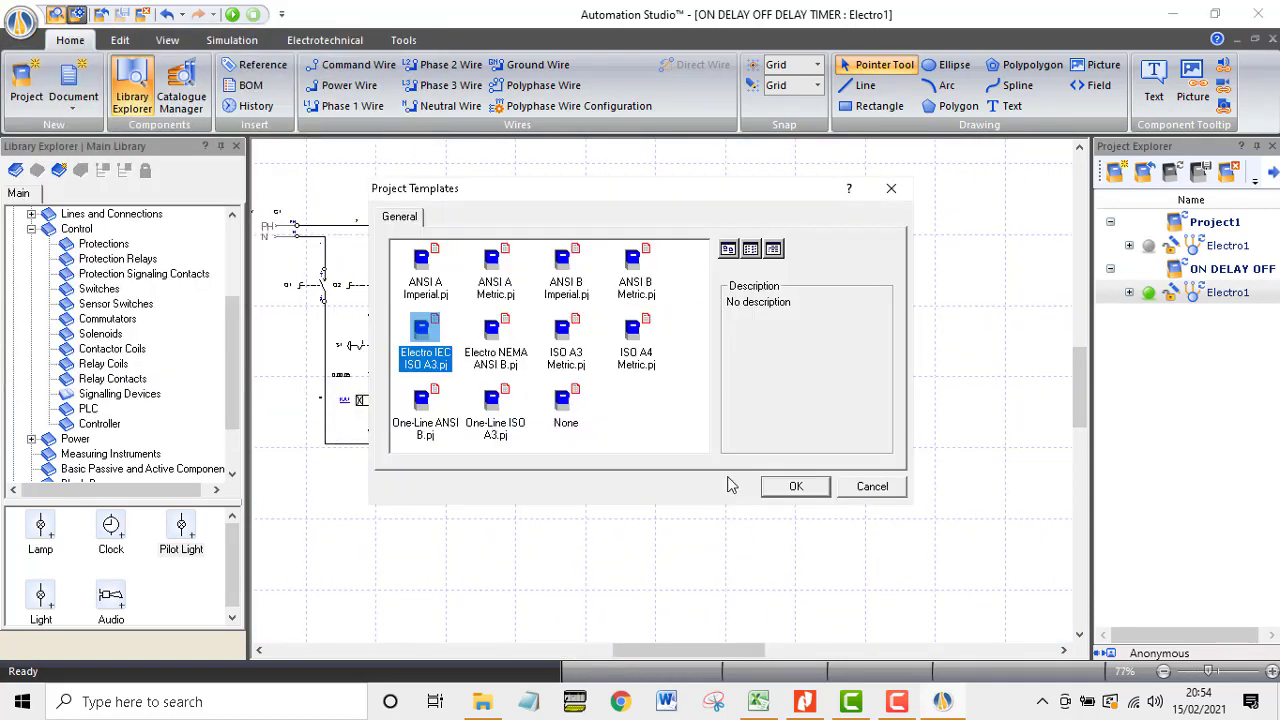
left_click(789, 490)
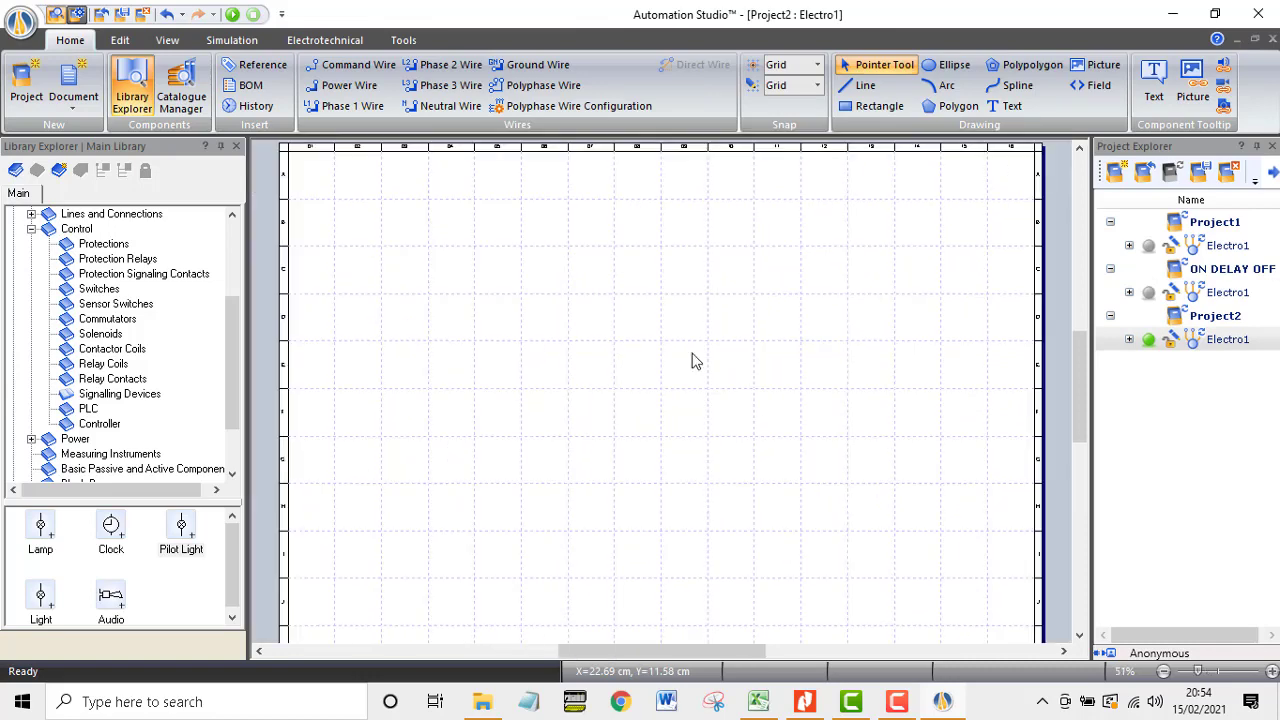
scroll(692, 360, "down", 3)
scroll(692, 360, "up", 3)
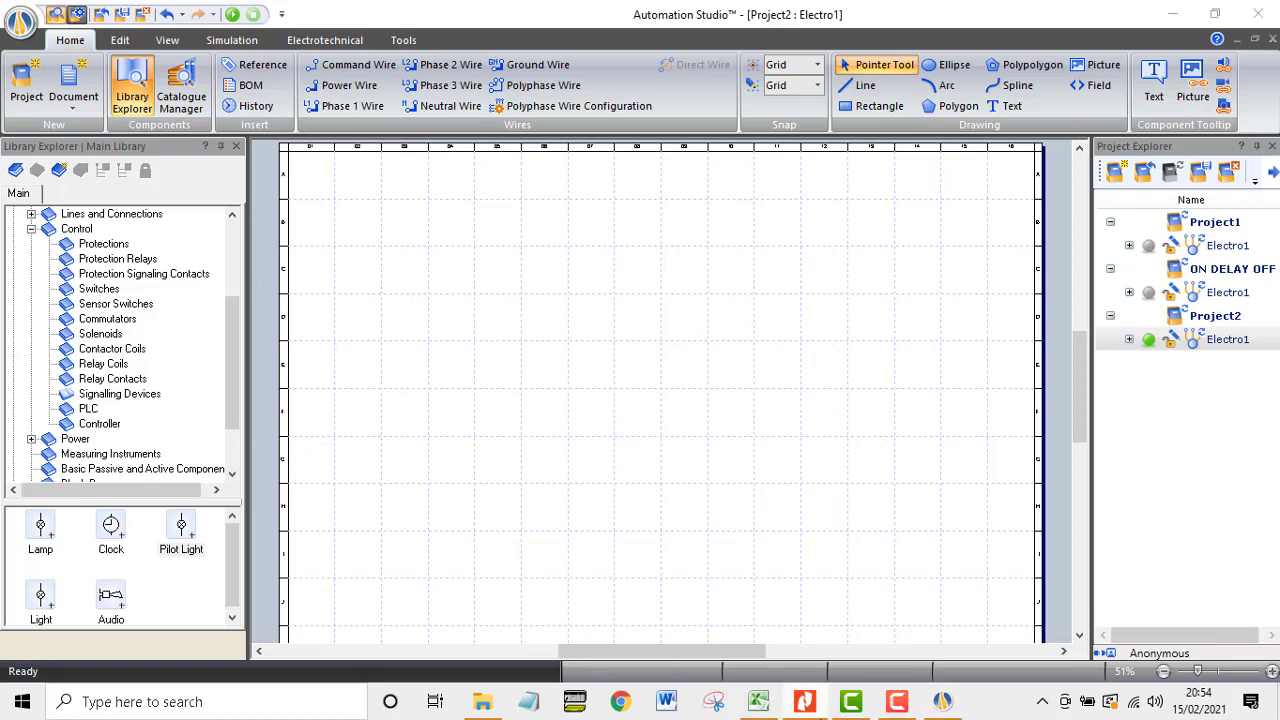
Step: Switch to the timer lab sheet PDF in Nitro Pro, examine the RANGKAIAN KENDALI control circuit on page 6, and return to Automation Studio
left_click(805, 701)
scroll(713, 347, "down", 15)
scroll(713, 347, "down", 20)
scroll(713, 347, "down", 12)
scroll(709, 340, "down", 10)
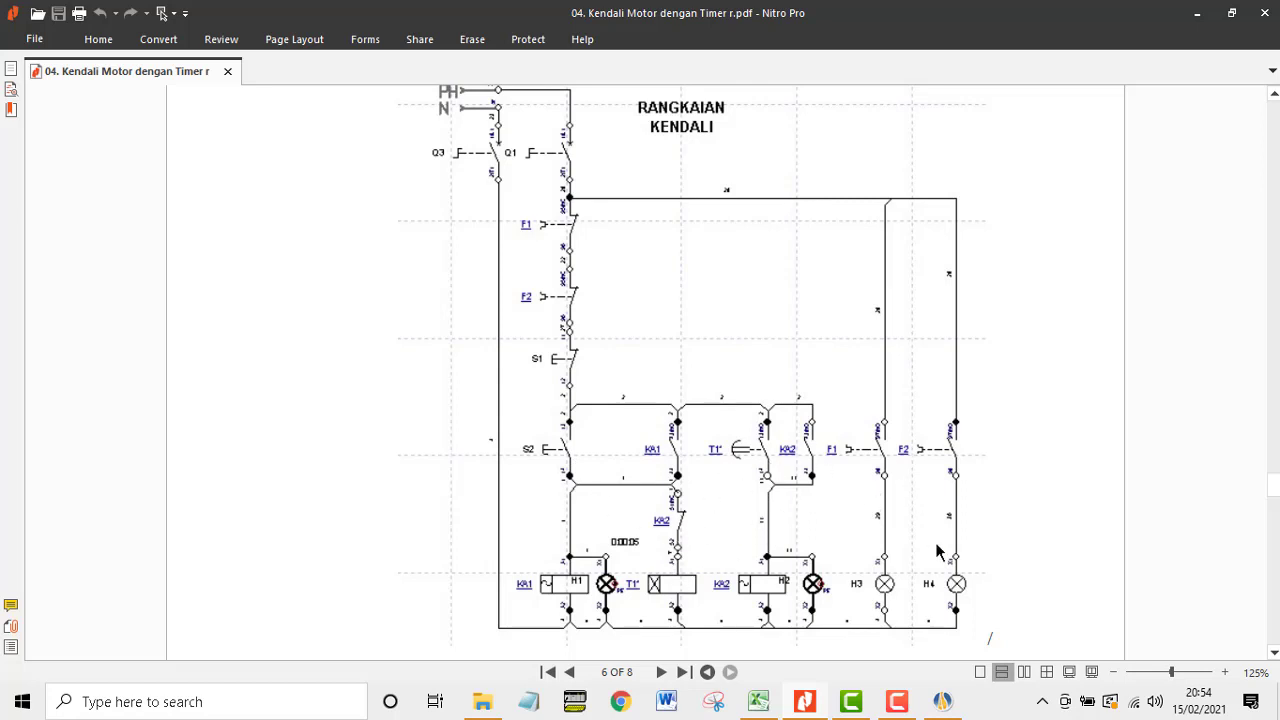
left_click(1194, 14)
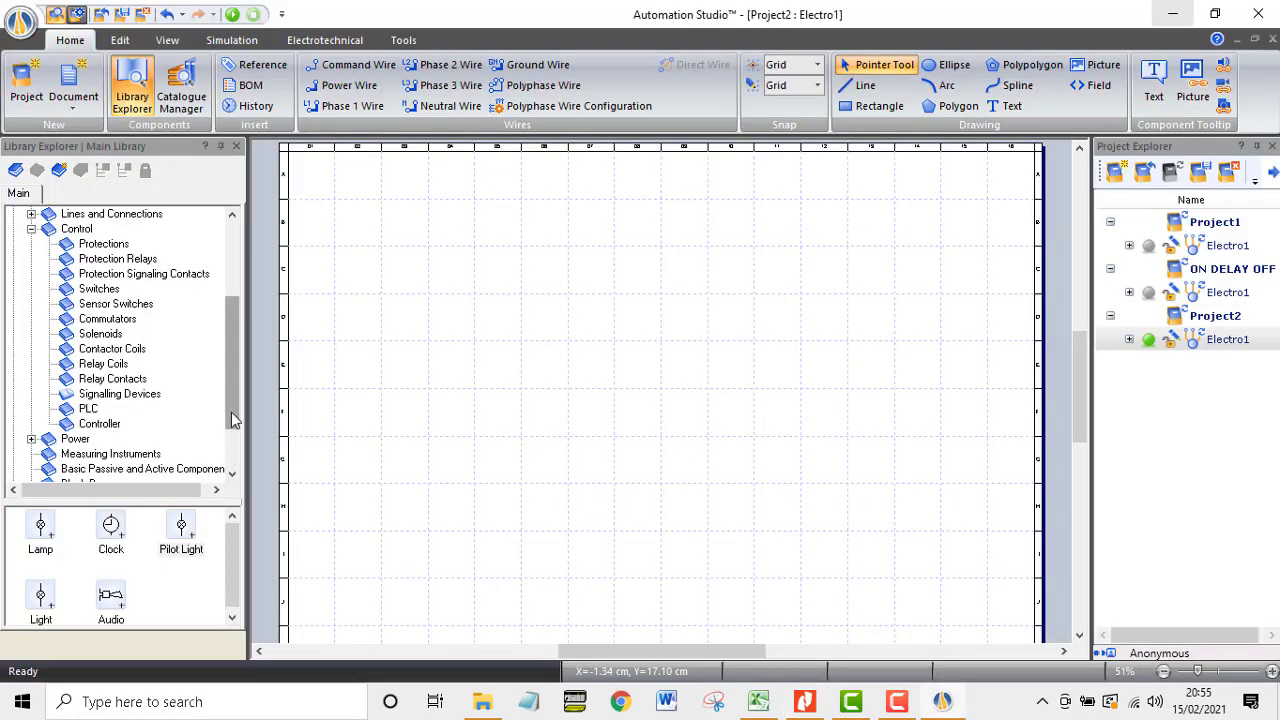
Step: Place a 3-Phase Source with Neutral from the Energy Source library in the upper-left part of the sheet
left_click_drag(230, 427, 230, 435)
left_click(32, 423)
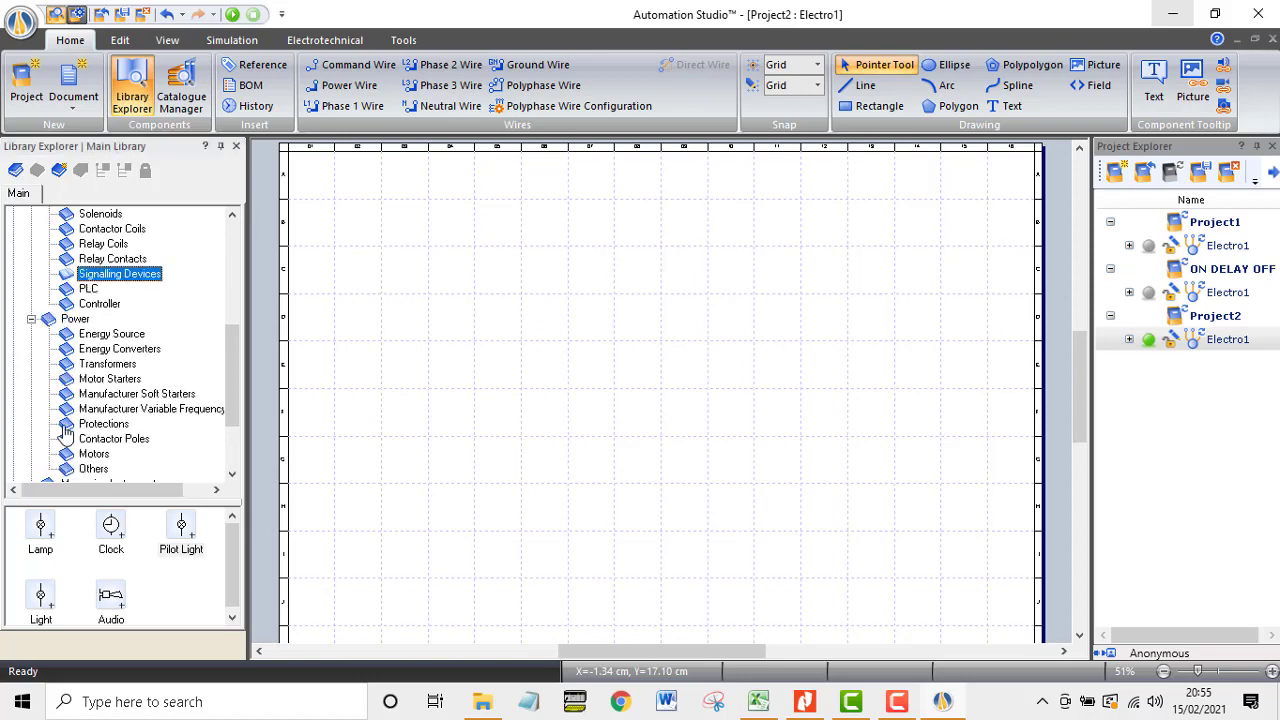
left_click(111, 334)
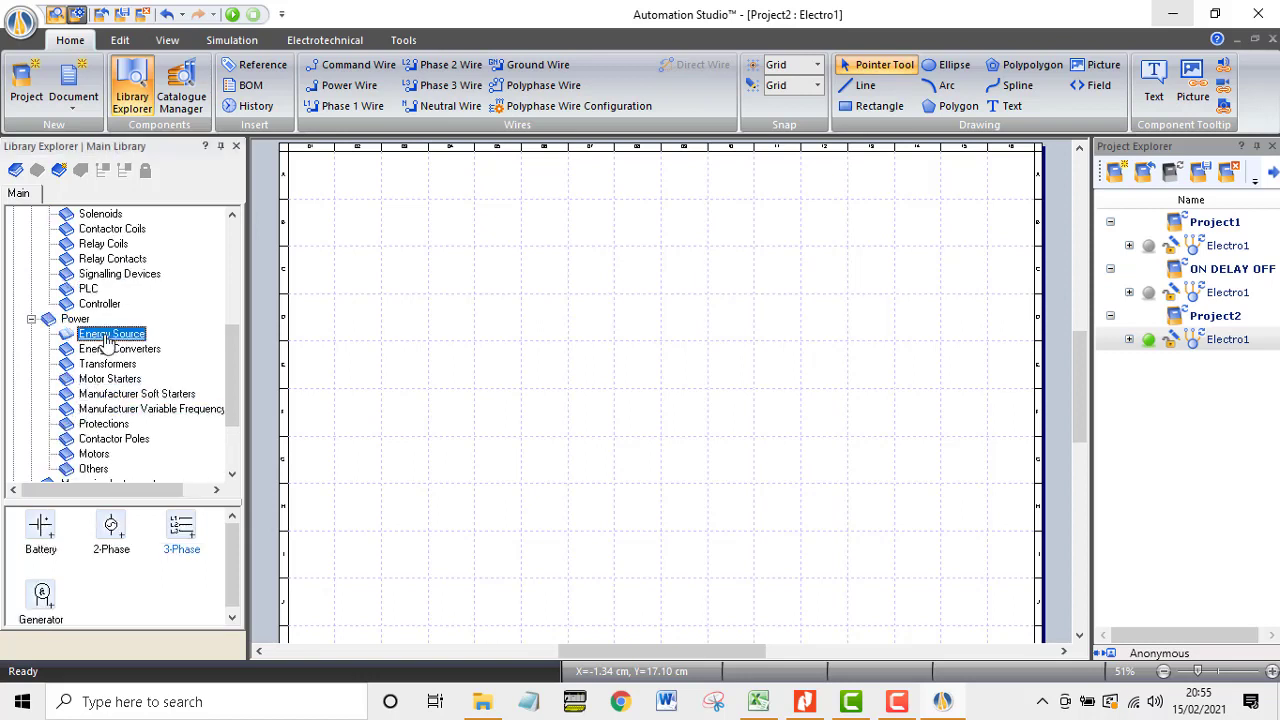
double_click(174, 530)
mouse_move(60, 85)
left_mouse_down()
mouse_move(429, 191)
mouse_move(430, 262)
left_mouse_up()
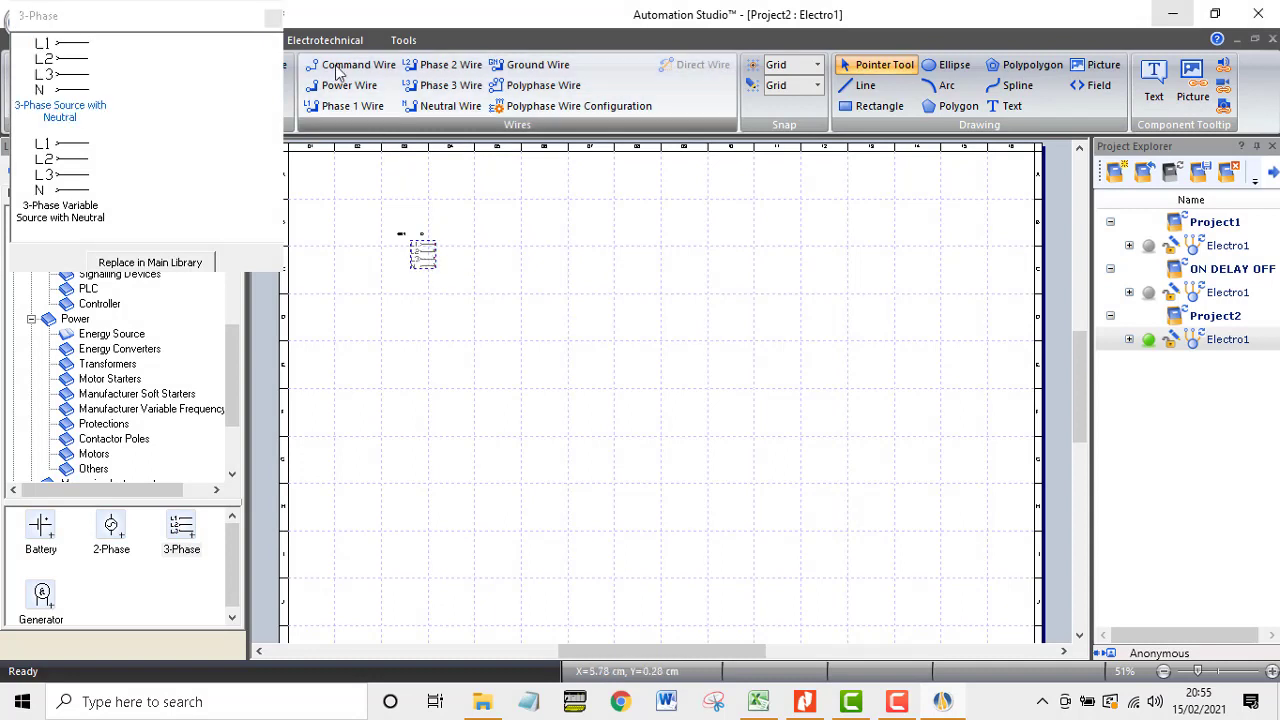
left_click(273, 17)
Step: Place two three-phase asynchronous squirrel cage motors side by side in the lower-right part of the sheet
left_click(105, 455)
left_click(181, 528)
double_click(181, 528)
left_click_drag(60, 65, 737, 516)
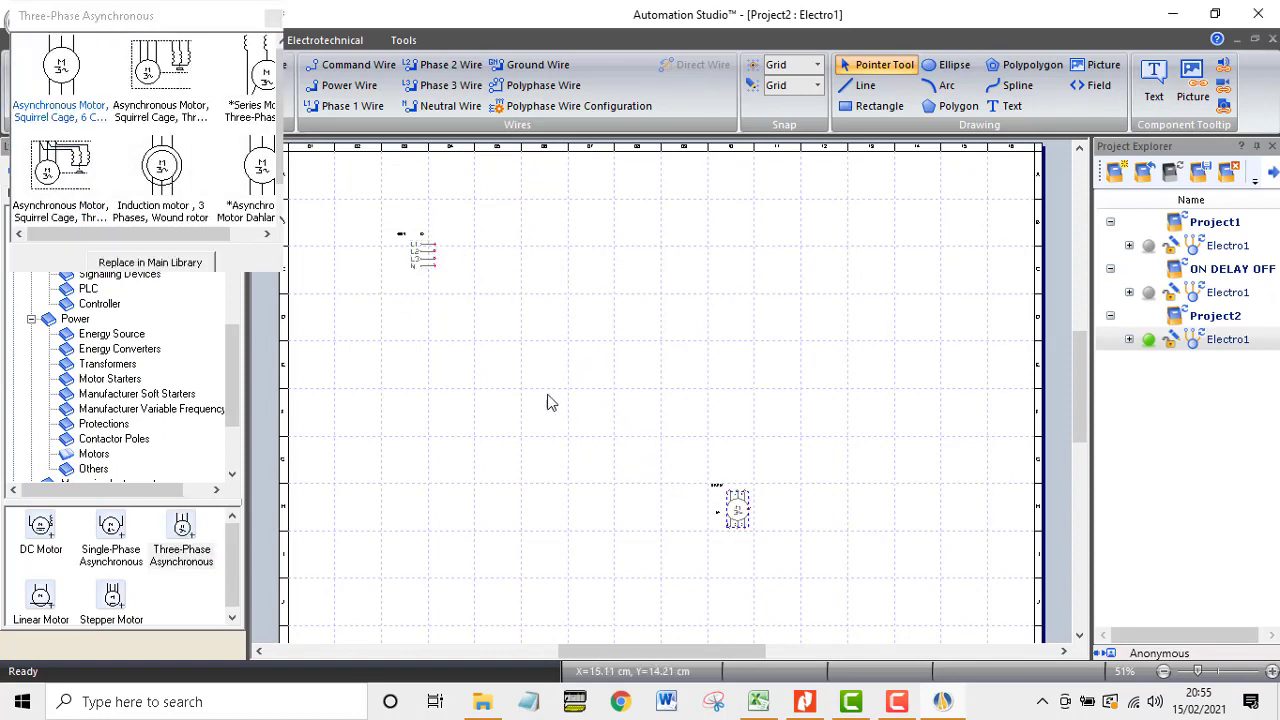
left_click_drag(92, 88, 786, 521)
left_click(760, 468)
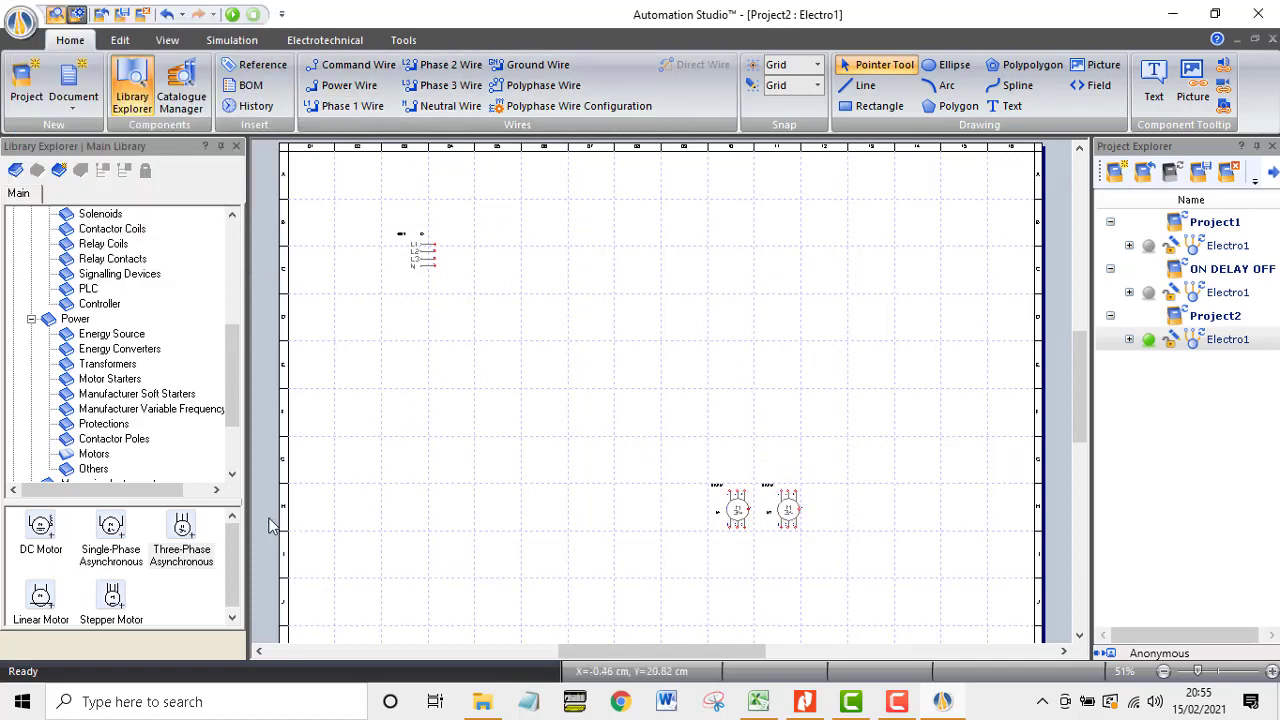
Step: Place a three-pole thermal relay directly above each of the two motors
left_click(104, 424)
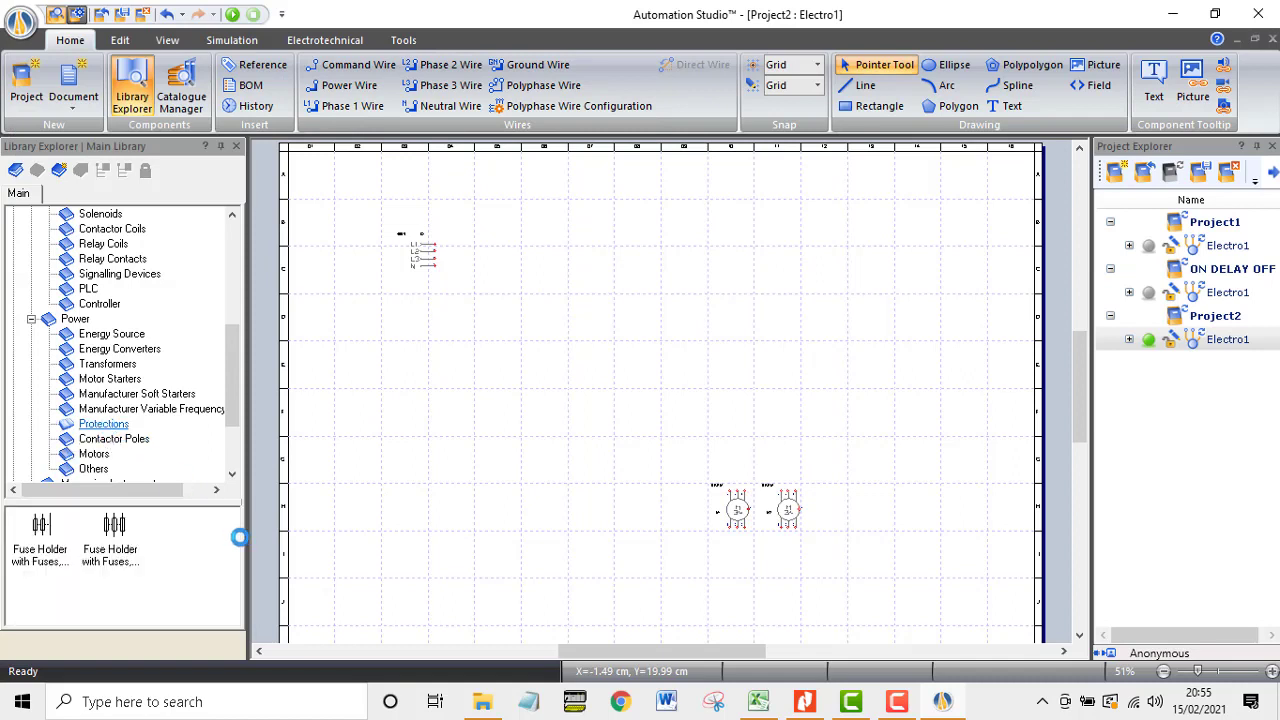
left_click_drag(233, 540, 232, 607)
left_click_drag(112, 548, 745, 470)
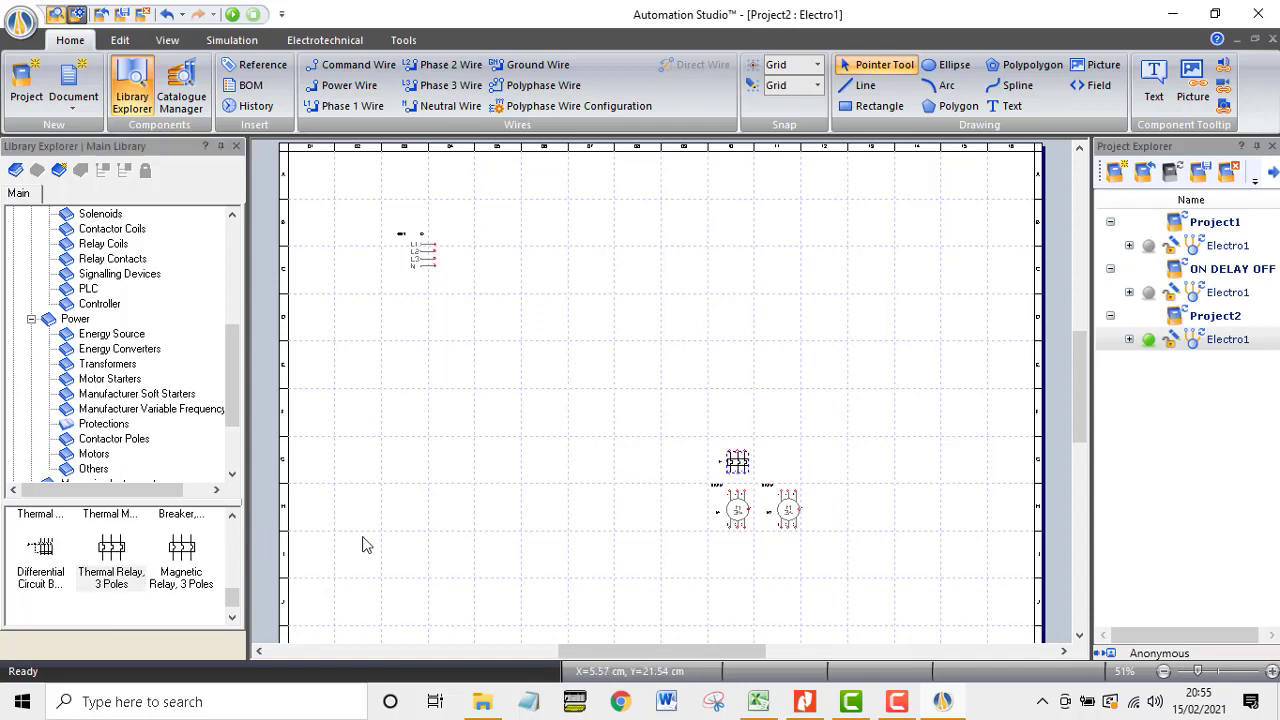
left_click_drag(146, 554, 792, 472)
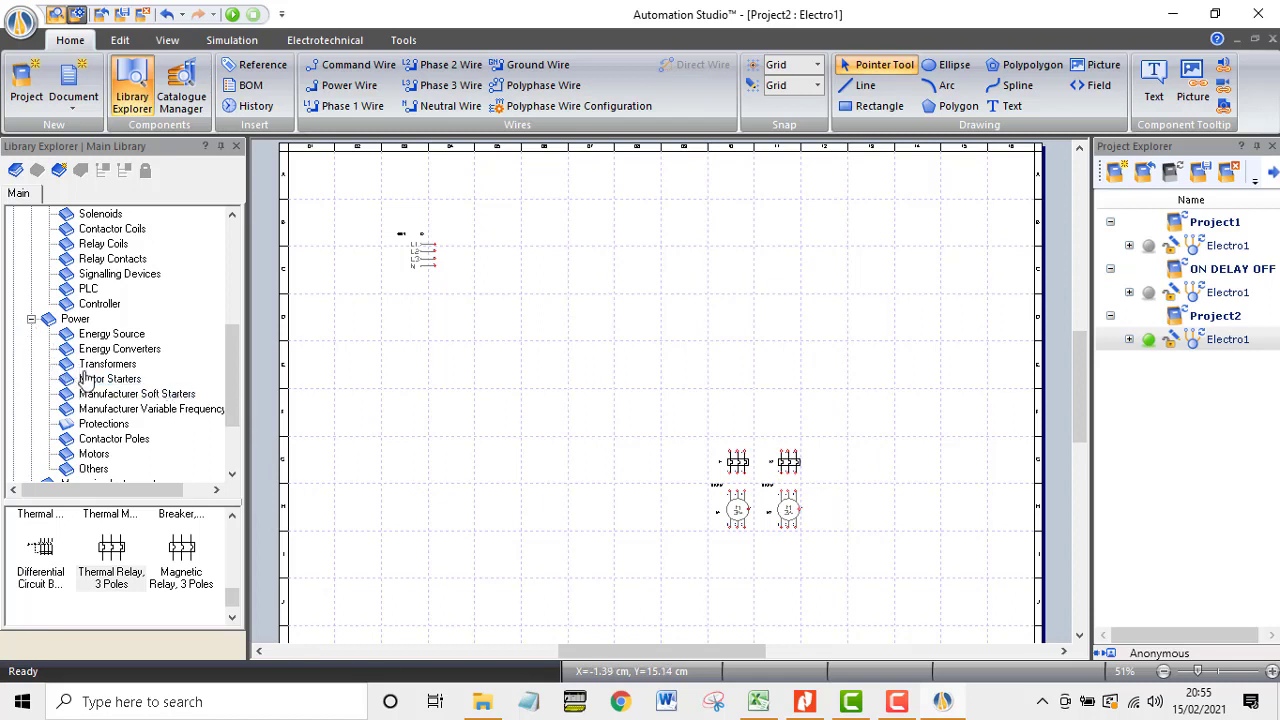
Step: Place a three-pole power circuit breaker above the left thermal relay and a one-pole control circuit breaker below the three-phase source
left_click(100, 424)
left_click_drag(232, 595, 737, 362)
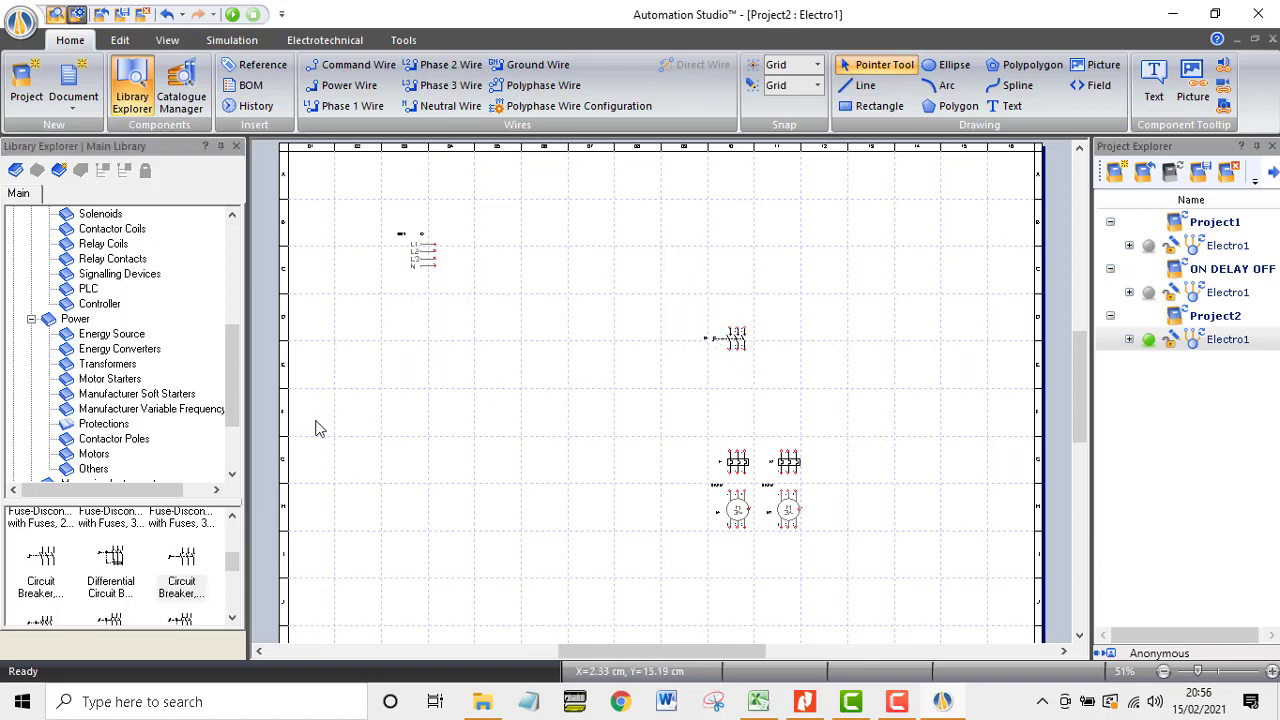
left_click_drag(233, 383, 238, 325)
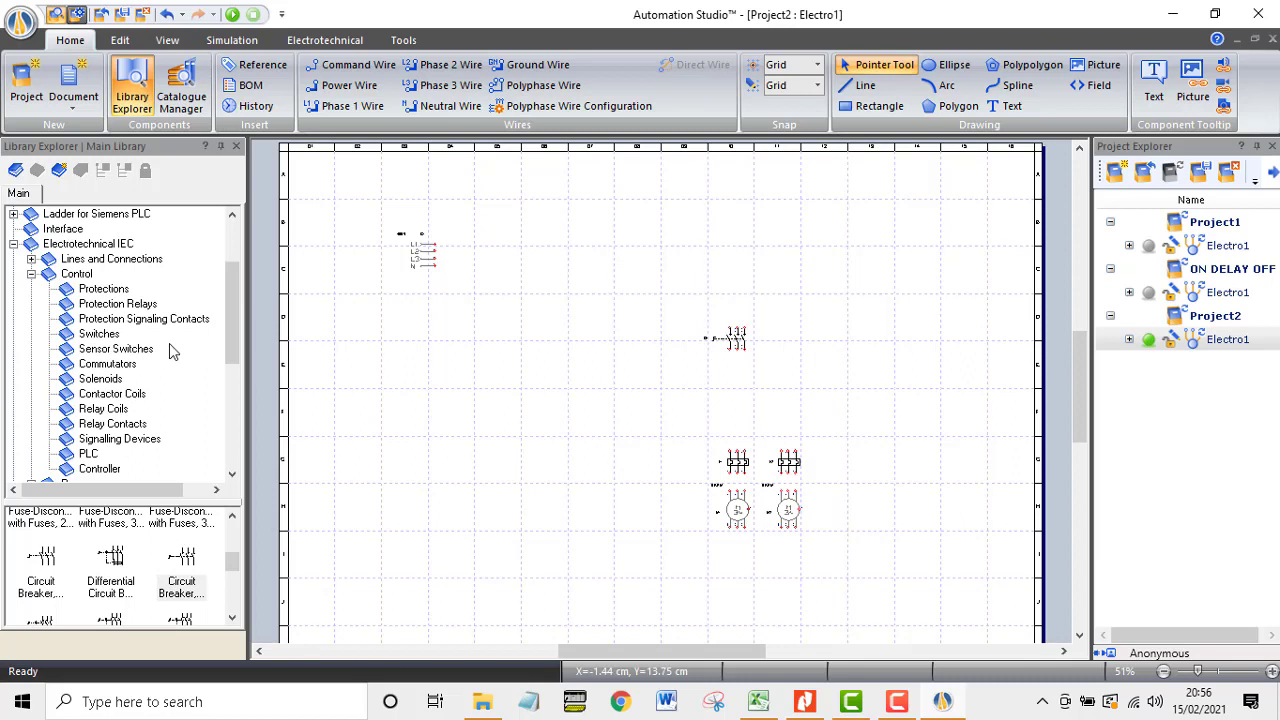
left_click(112, 338)
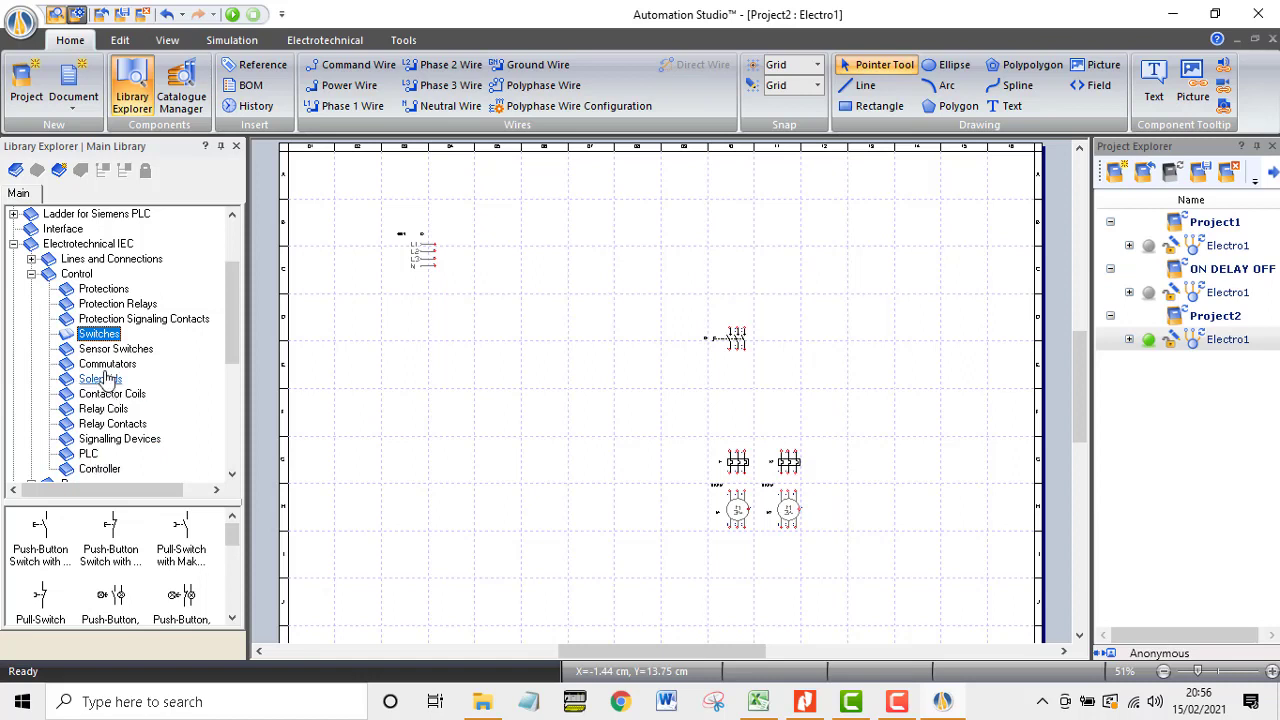
left_click(104, 289)
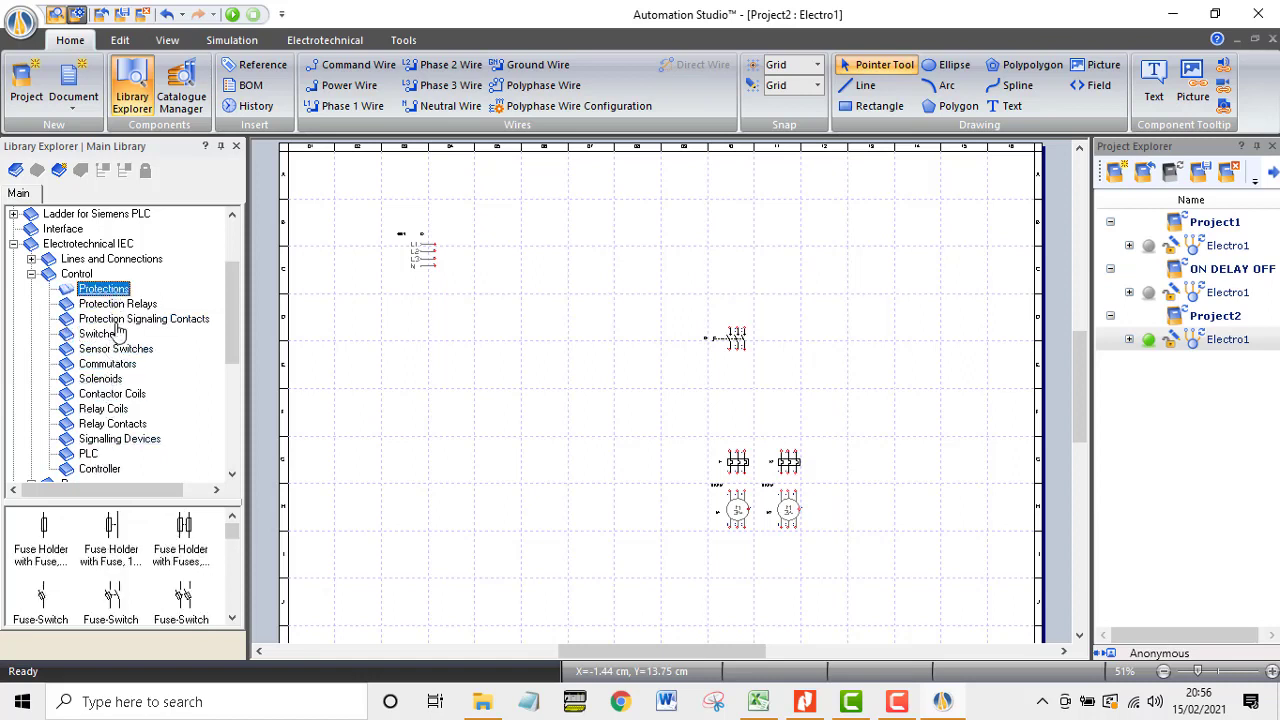
left_click_drag(231, 530, 232, 580)
left_click_drag(111, 545, 451, 329)
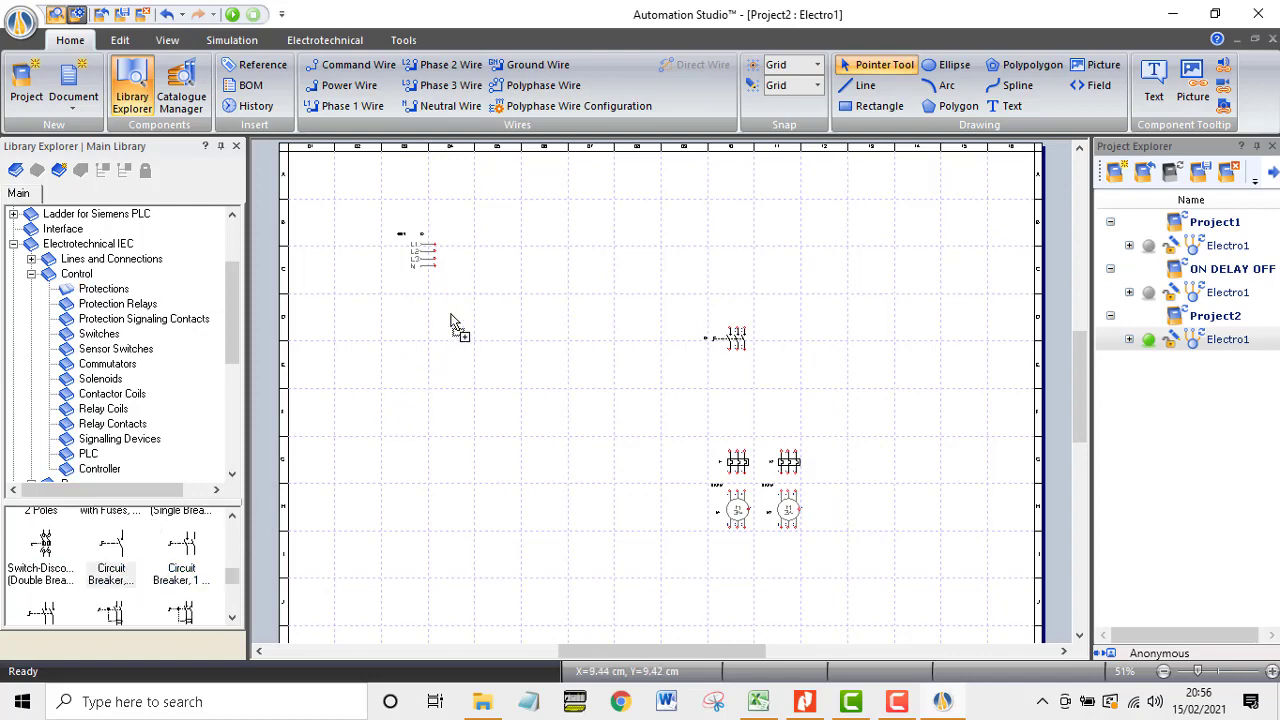
Step: Move breaker Q1, both thermal relays and both motors together up and left, closer to the source and breaker Q2
scroll(489, 329, "up", 4)
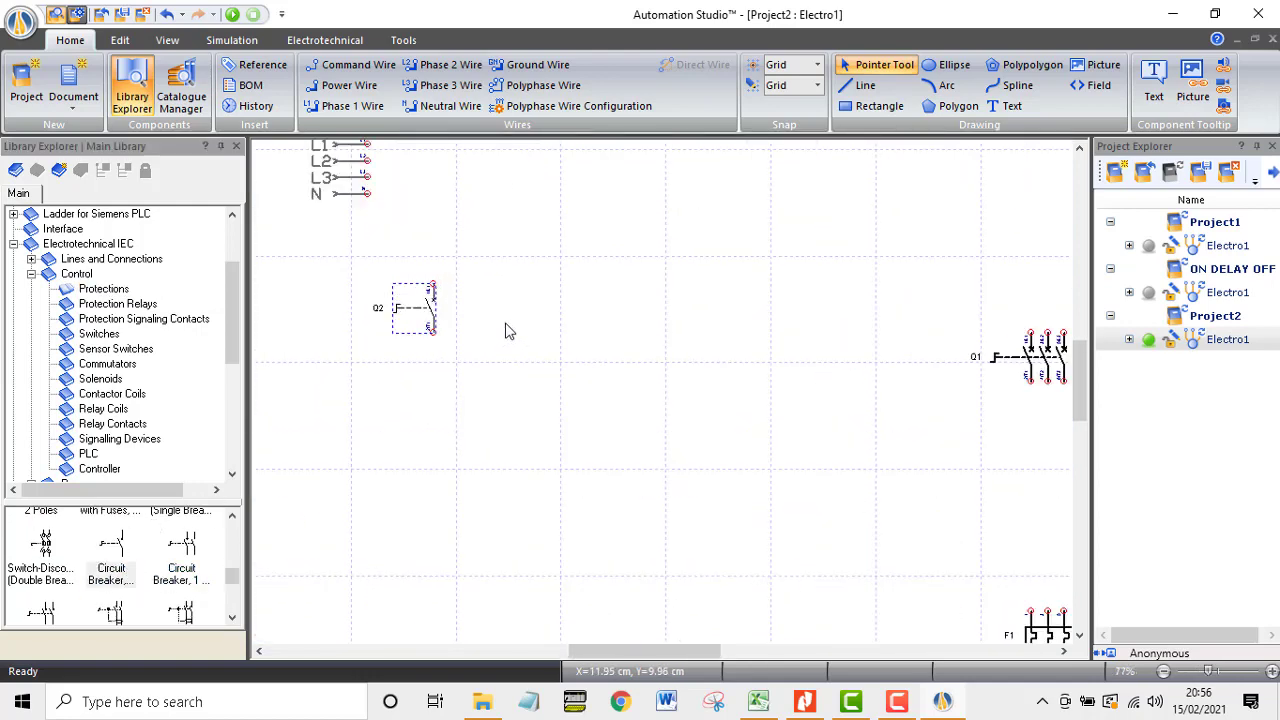
scroll(506, 329, "down", 2)
left_click_drag(711, 291, 1000, 648)
scroll(1000, 645, "down", 2)
left_click_drag(885, 425, 682, 341)
scroll(792, 415, "down", 2)
scroll(630, 245, "up", 2)
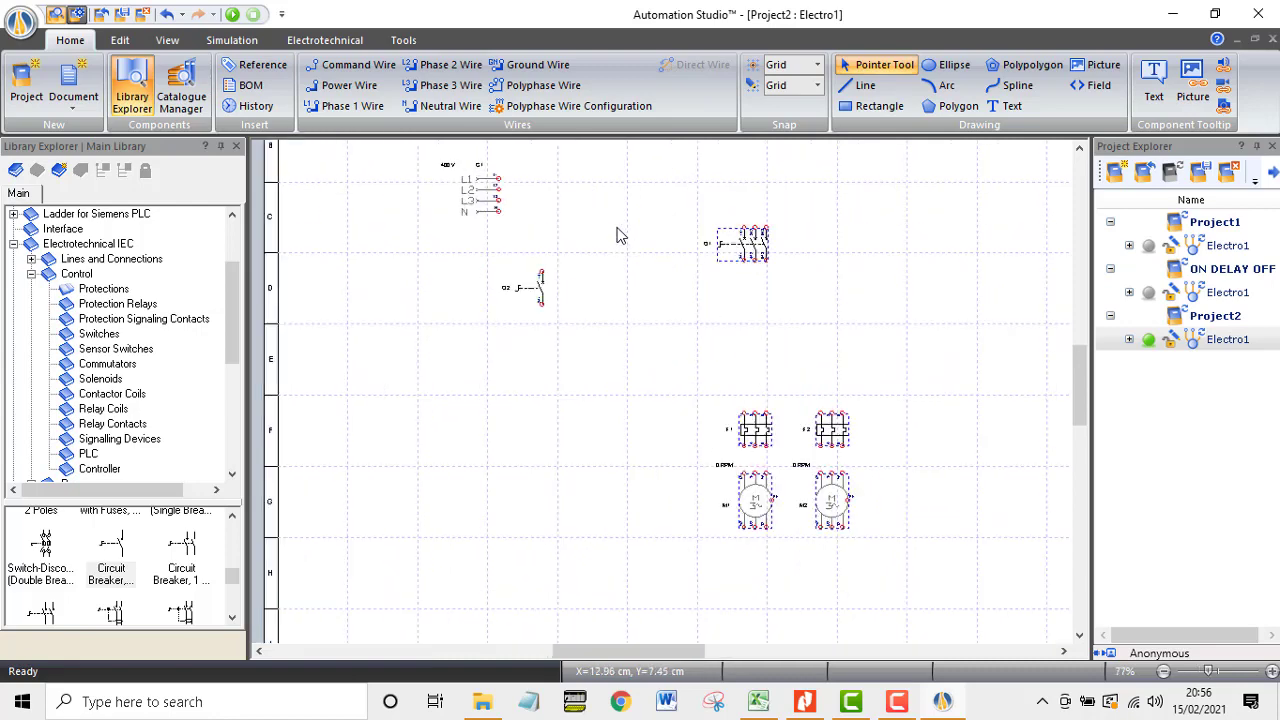
Step: Move one-pole breaker Q2 up closer to the source, and place a copy of it level to its right
scroll(575, 235, "up", 2)
left_click_drag(518, 333, 505, 280)
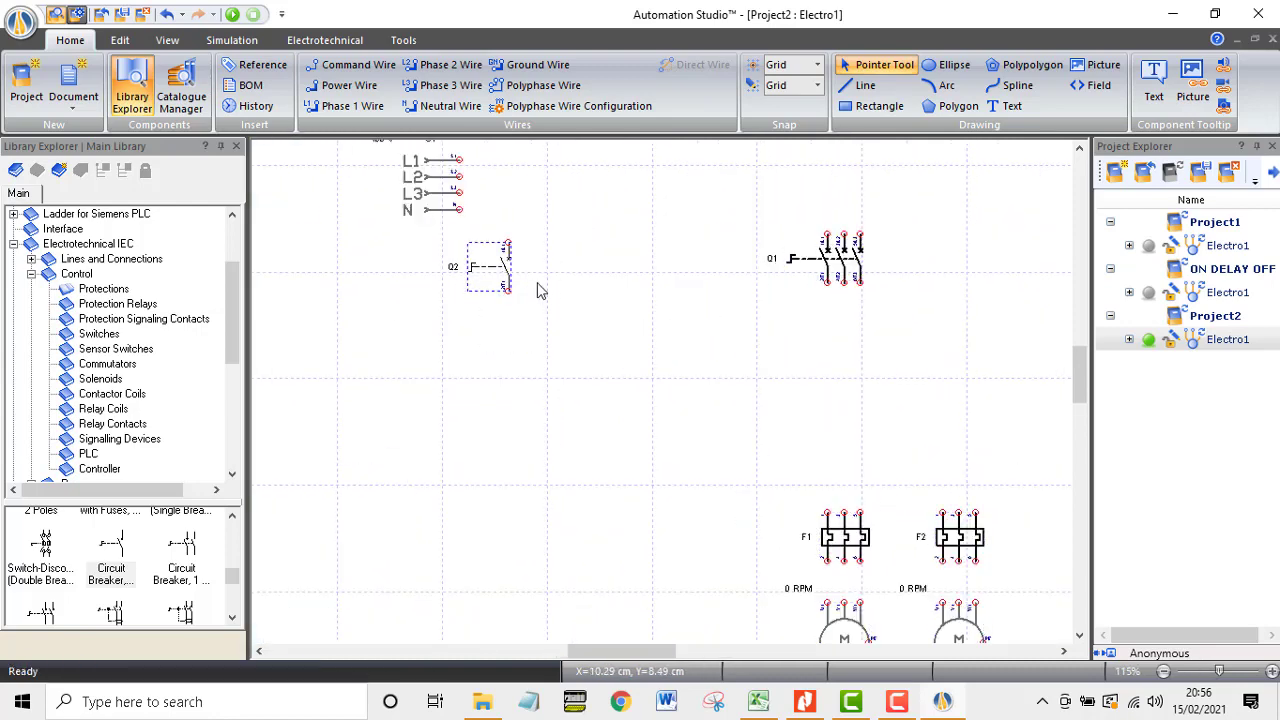
key("ctrl+v")
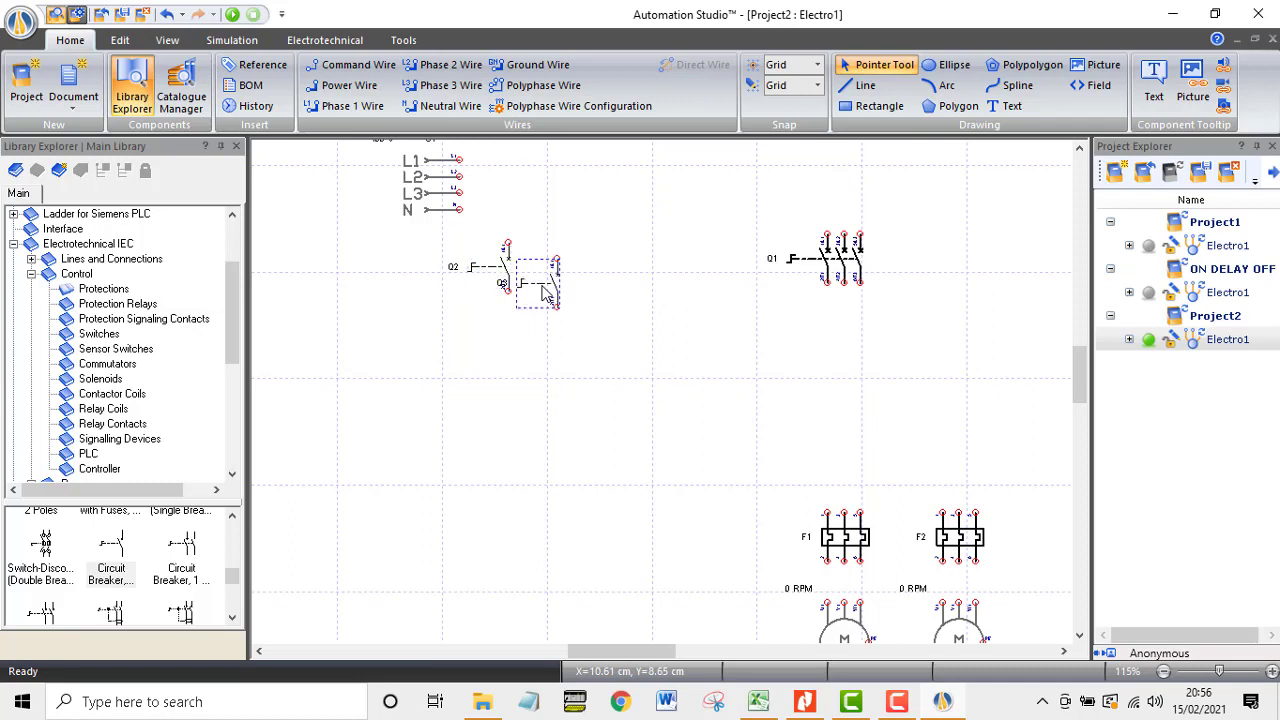
mouse_move(567, 257)
left_mouse_down()
mouse_move(557, 284)
mouse_move(583, 269)
left_mouse_up()
left_click(618, 265)
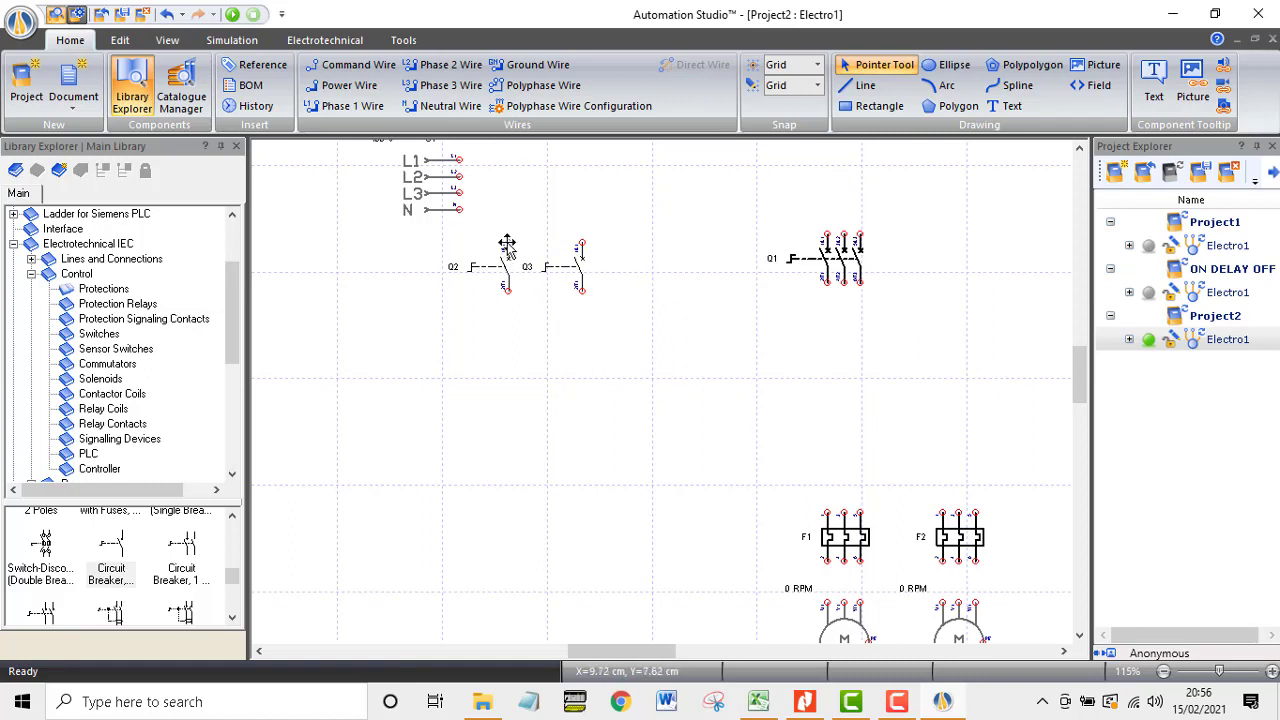
Step: Wire the source's N terminal to the top of breaker Q2 and its L3 terminal to the top of breaker Q3
left_click(460, 209)
left_click(582, 242)
left_click(458, 193)
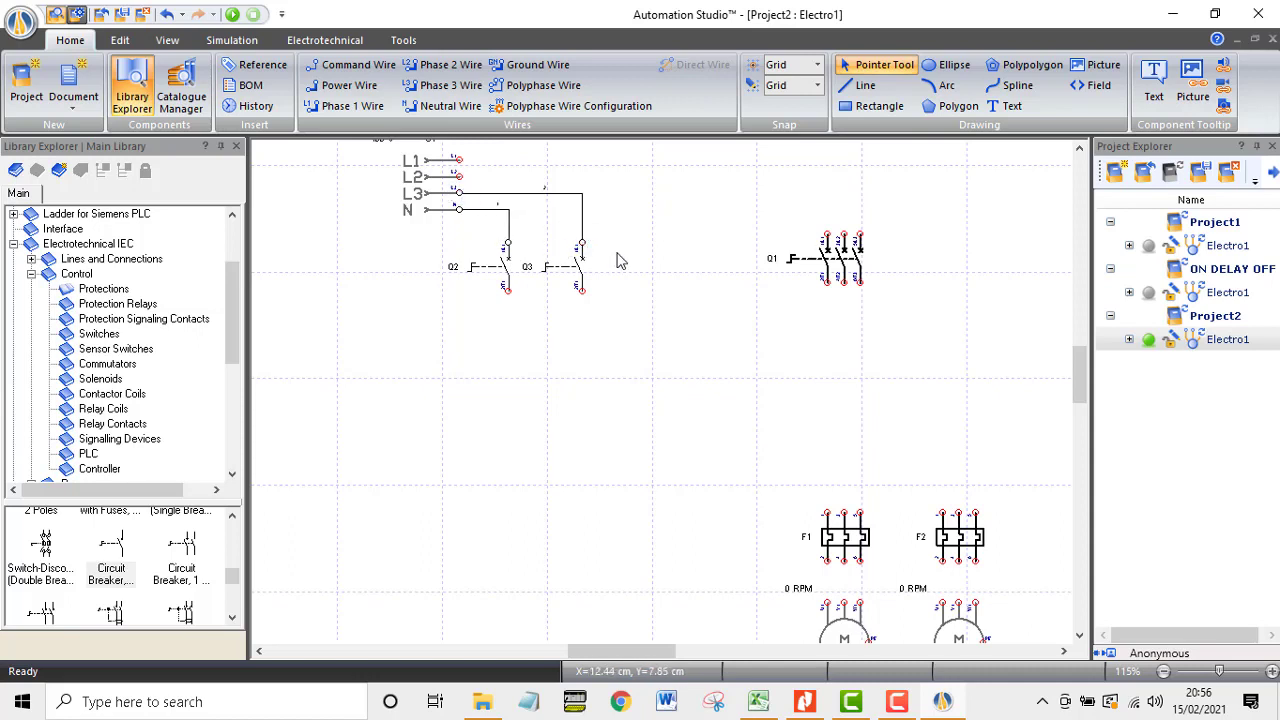
Step: Add an NO contact to thermal relay F1 in its Builder configuration, checking the RANGKAIAN KENDALI diagram in the lab sheet PDF
double_click(845, 535)
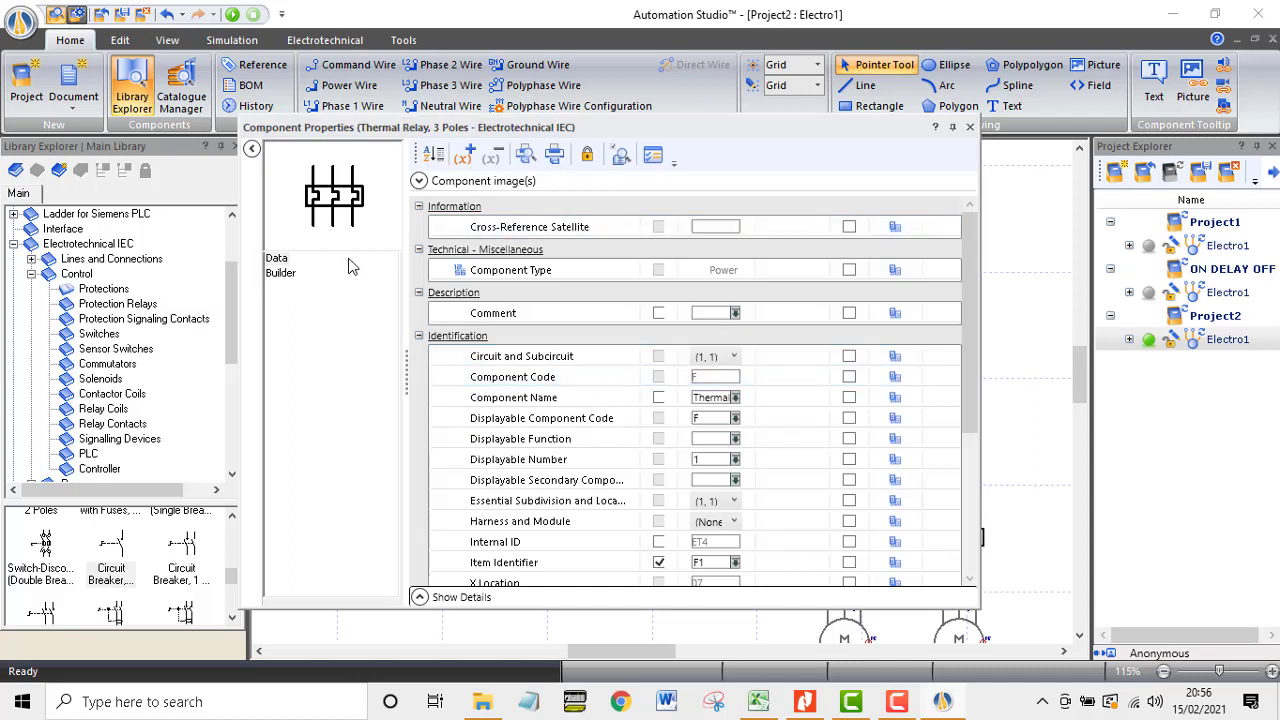
left_click(281, 274)
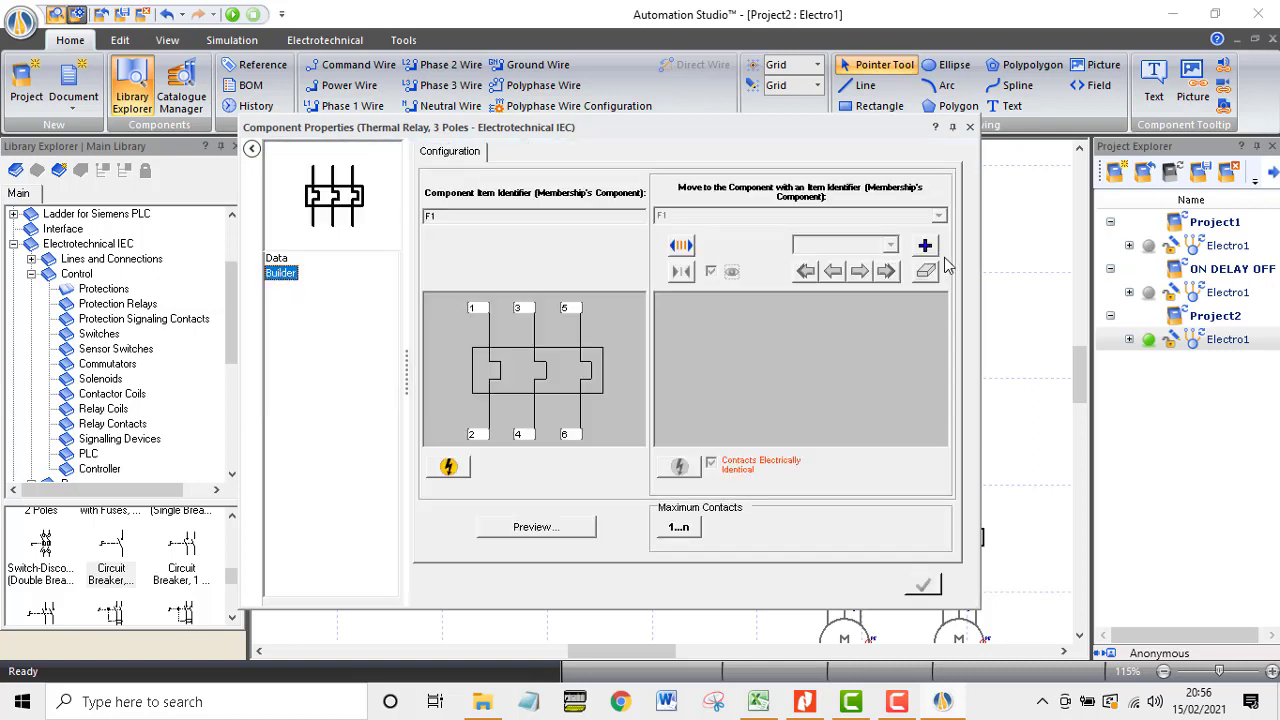
left_click(926, 246)
double_click(805, 370)
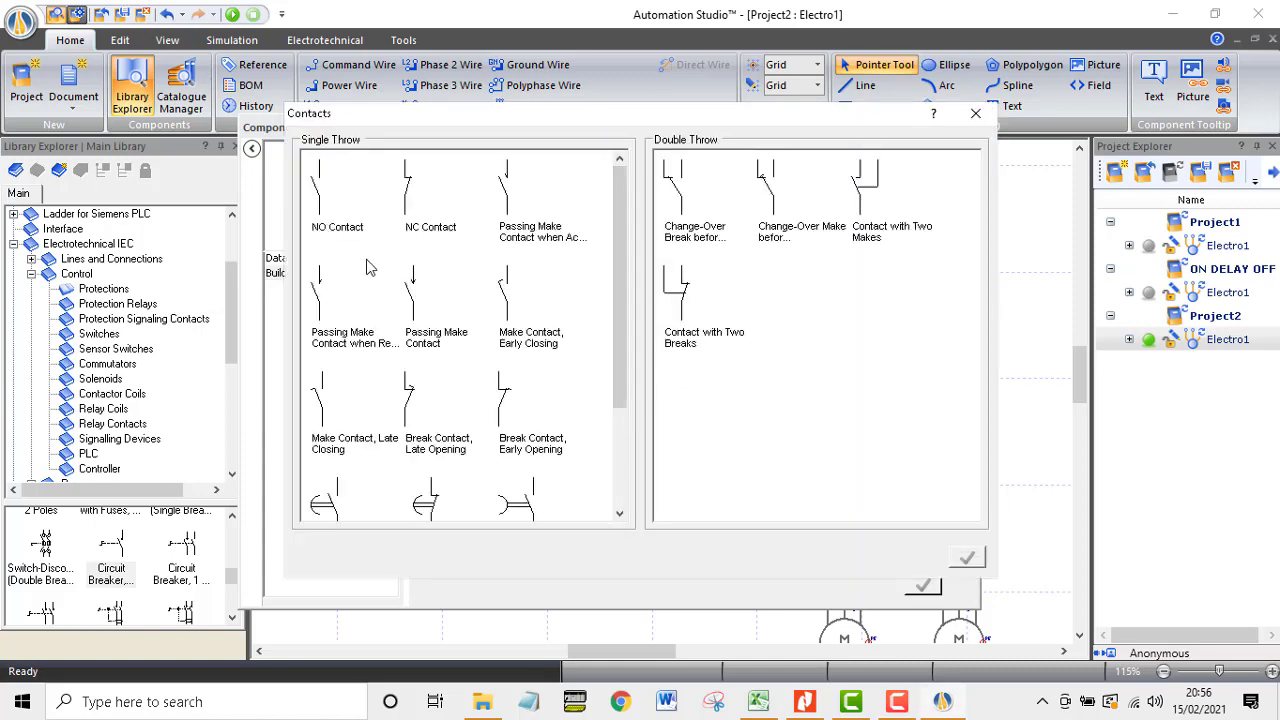
left_click(806, 702)
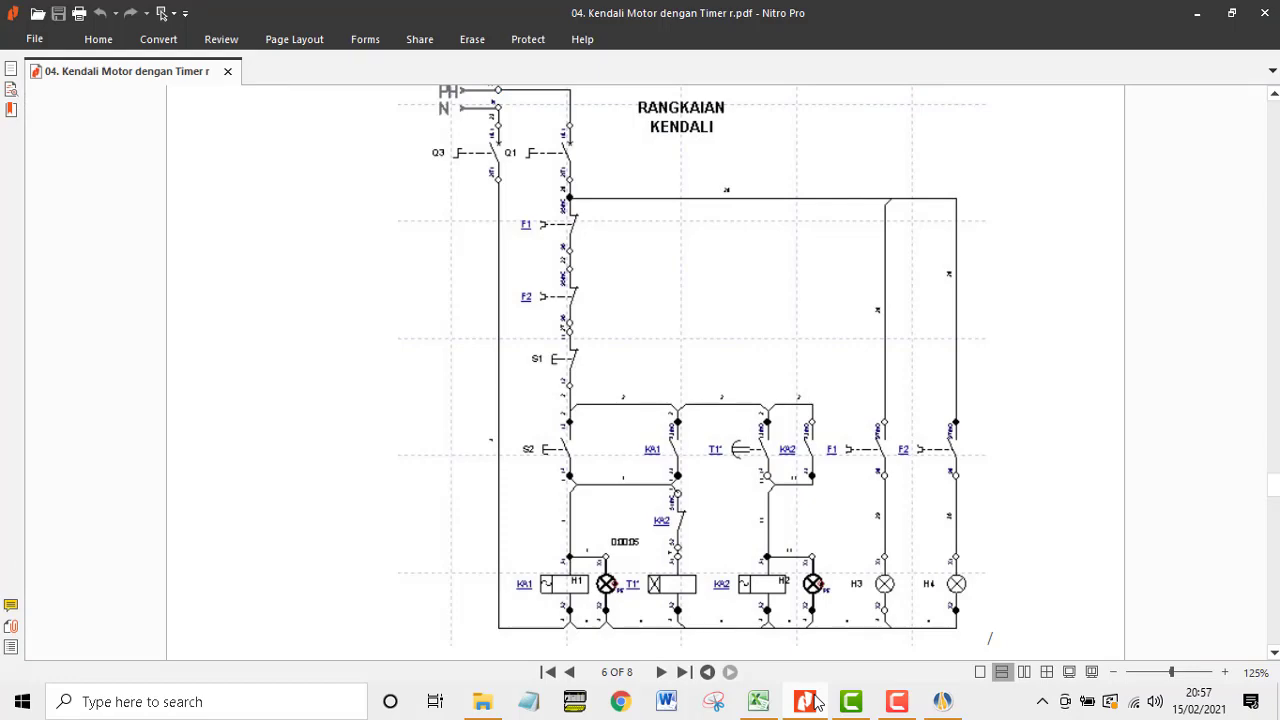
left_click(812, 701)
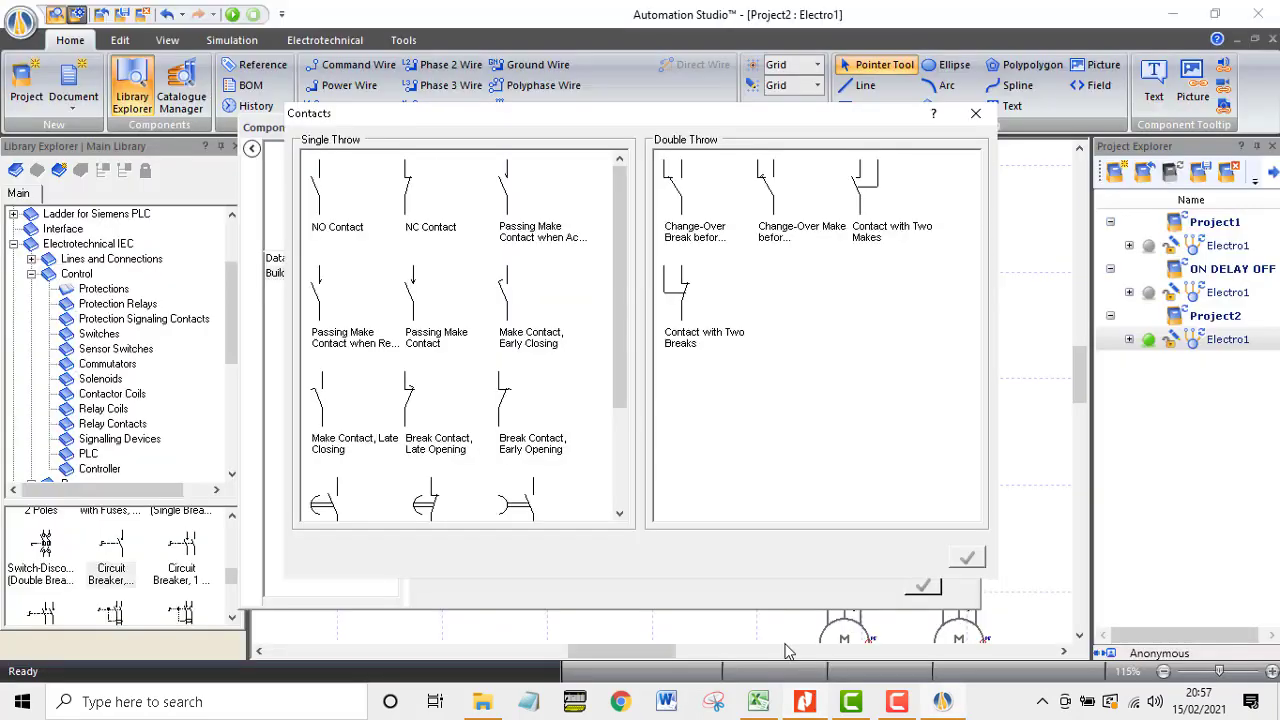
double_click(322, 207)
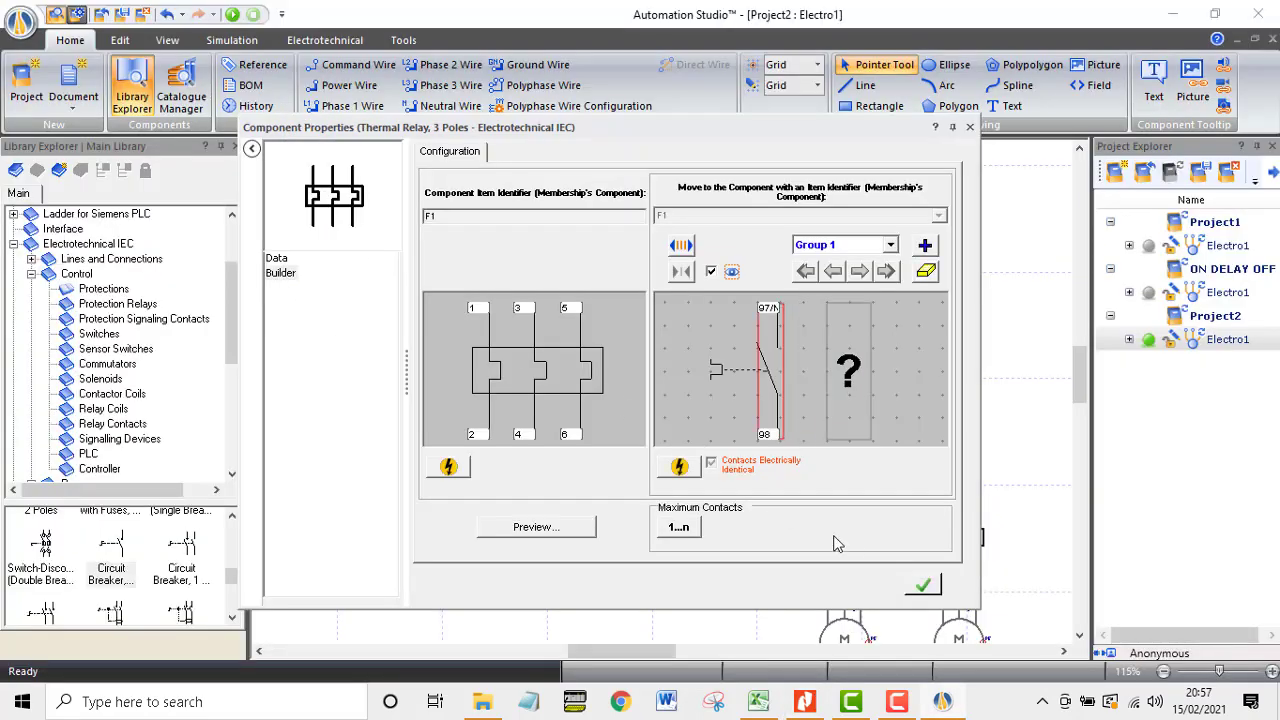
Step: Recheck the lab sheet diagram and add an NC contact to thermal relay F1 as a second contact group
left_click(805, 701)
left_click(797, 712)
left_click(925, 246)
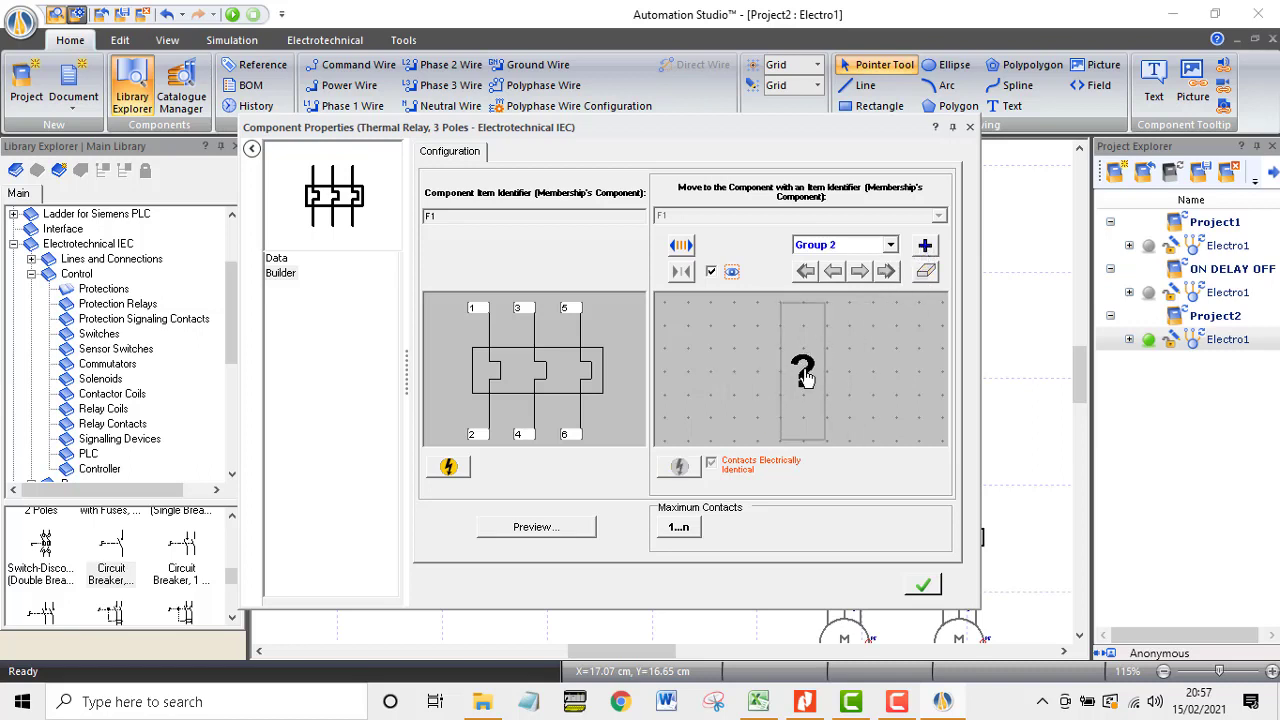
double_click(805, 375)
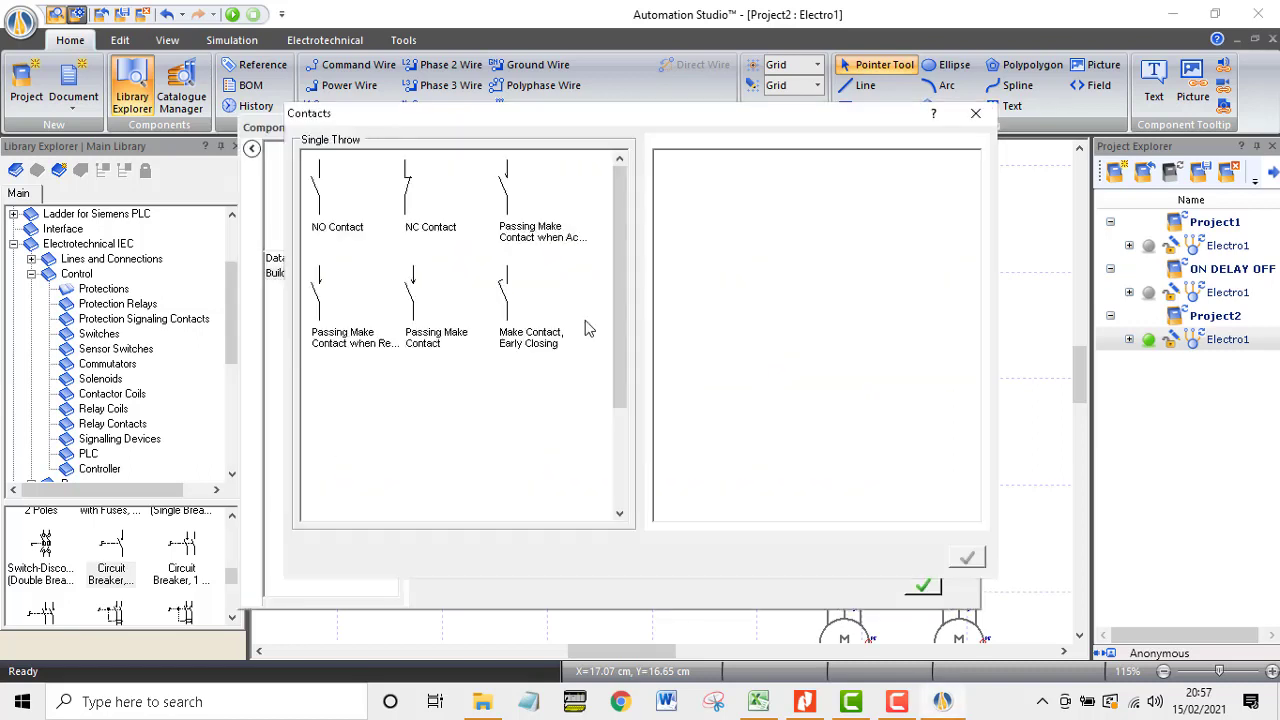
double_click(408, 200)
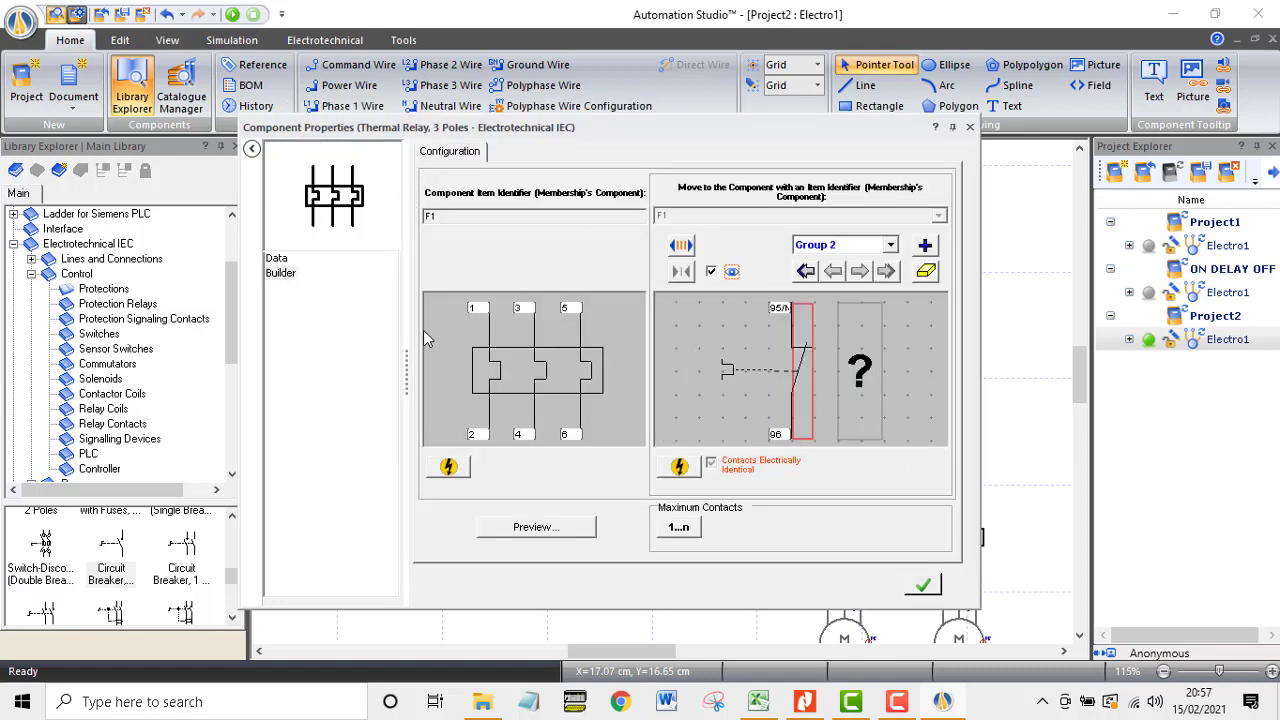
Step: Set thermal relay F1's Set Current to 1.3 A, display it with the breakage countdown, and save the relay configuration
left_click(452, 469)
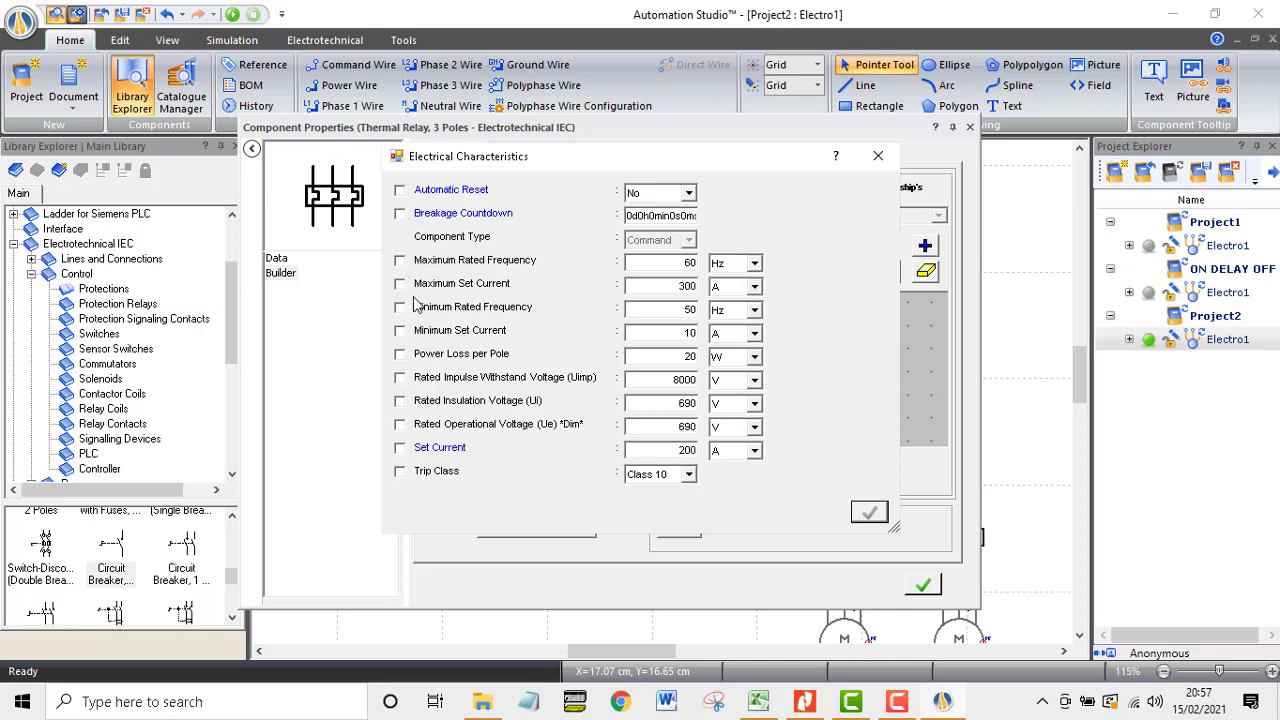
left_click(401, 449)
left_click_drag(650, 452, 713, 465)
left_click(868, 513)
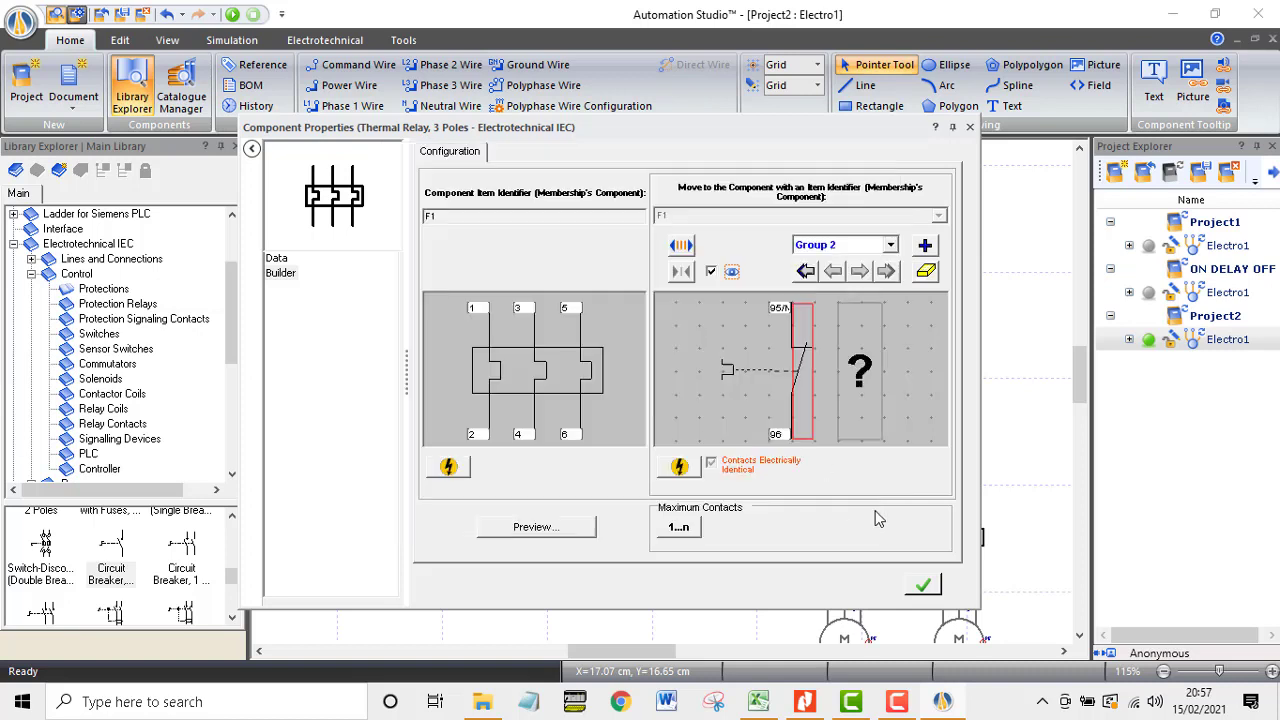
left_click(924, 587)
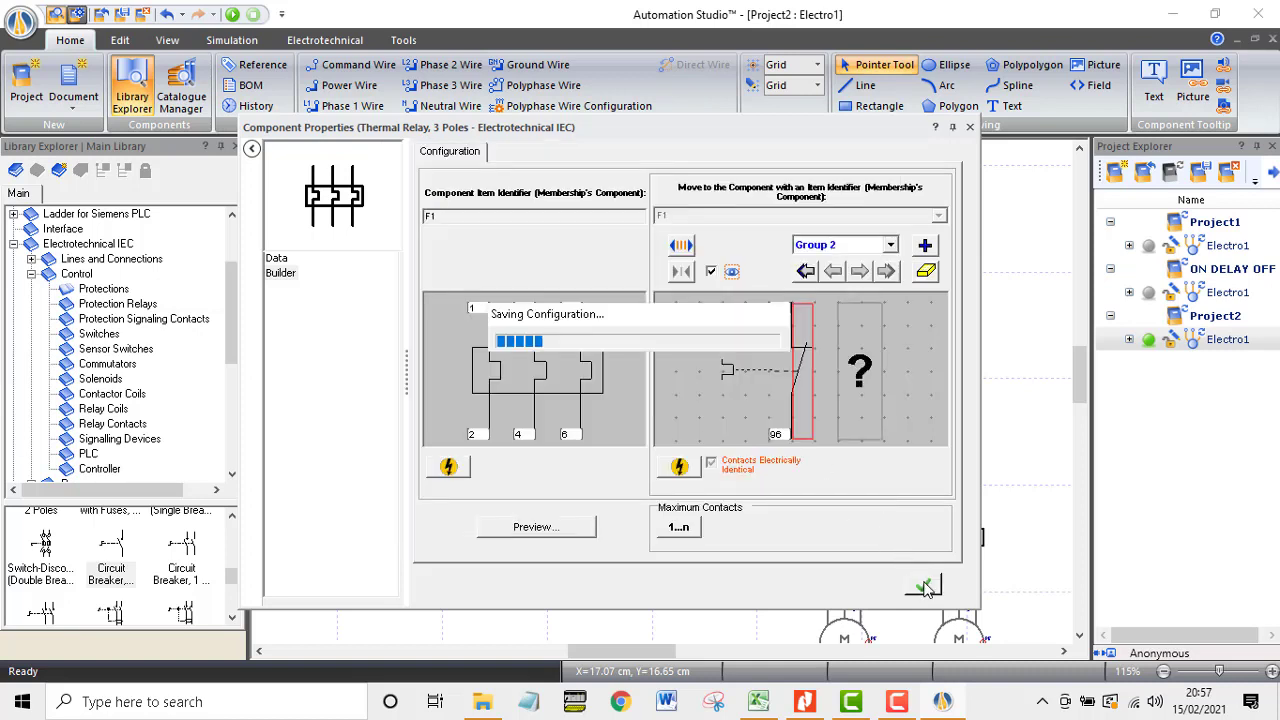
left_click(969, 127)
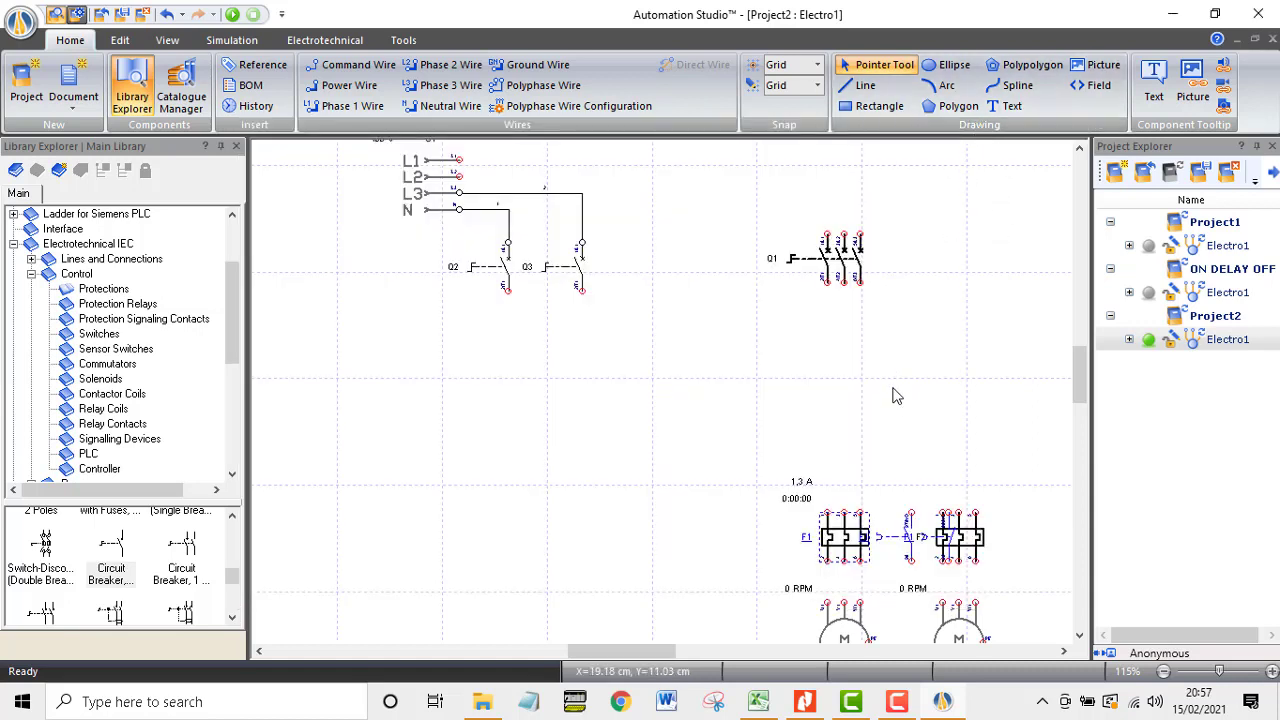
Step: Move F1's NO contact into the open area and its NC contact below breaker Q3, keeping relay F2 above motor M2
left_click(950, 538)
left_click(953, 541)
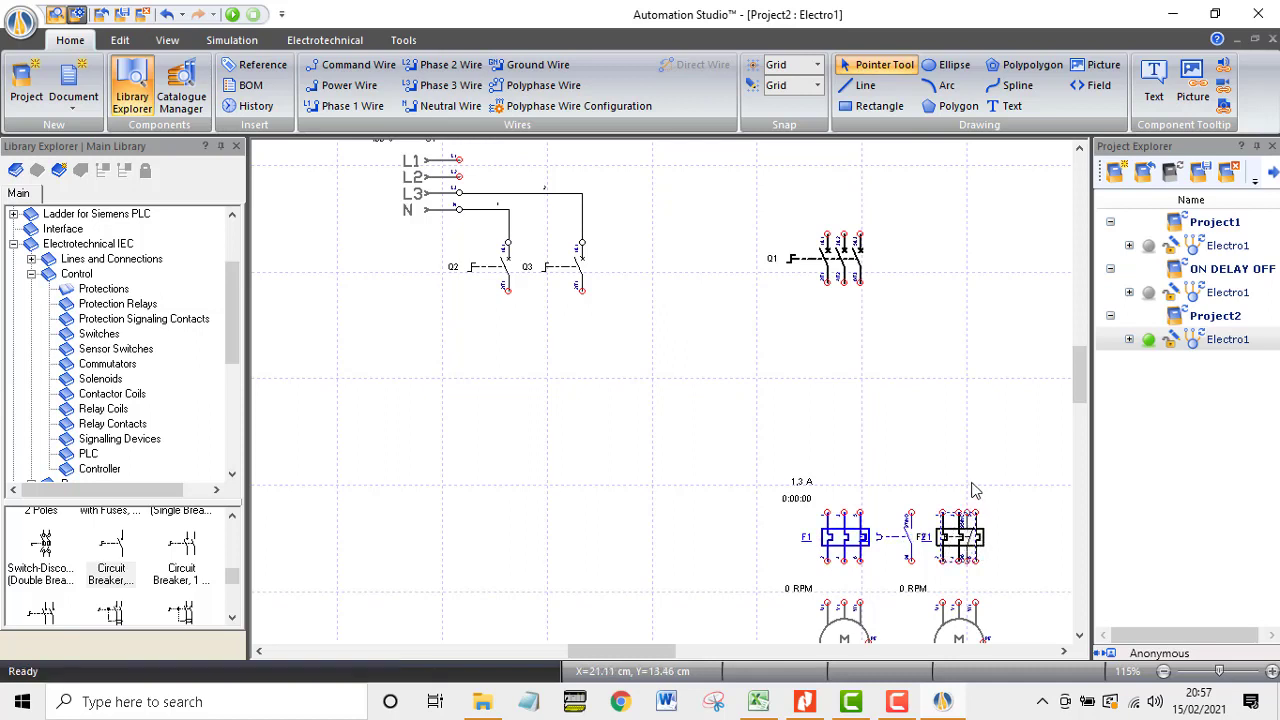
left_click_drag(905, 537, 740, 437)
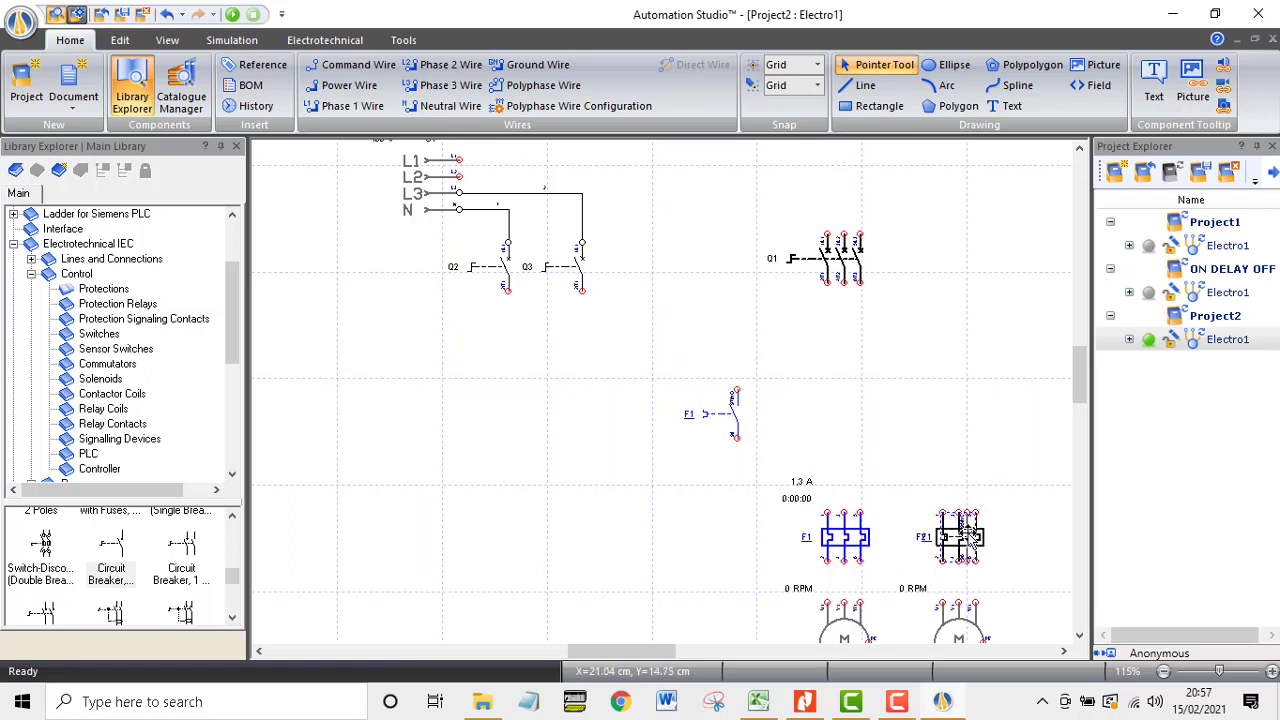
left_click_drag(975, 540, 905, 440)
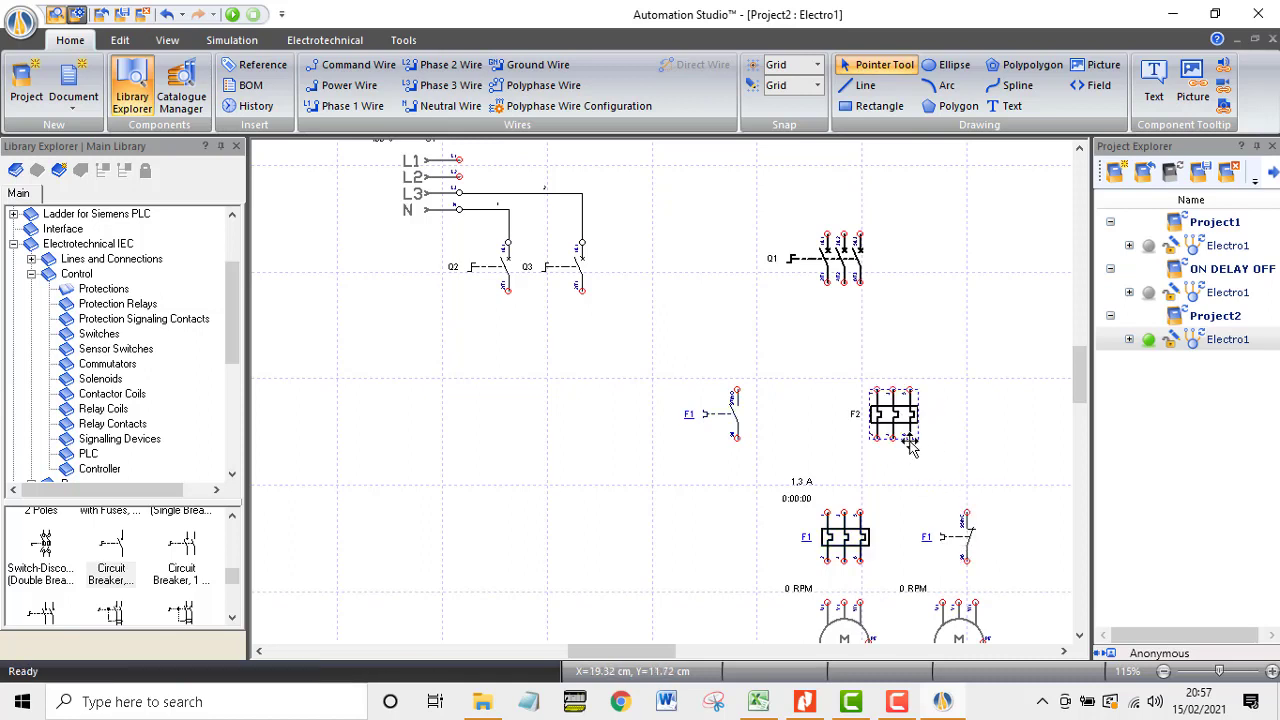
left_click(962, 536)
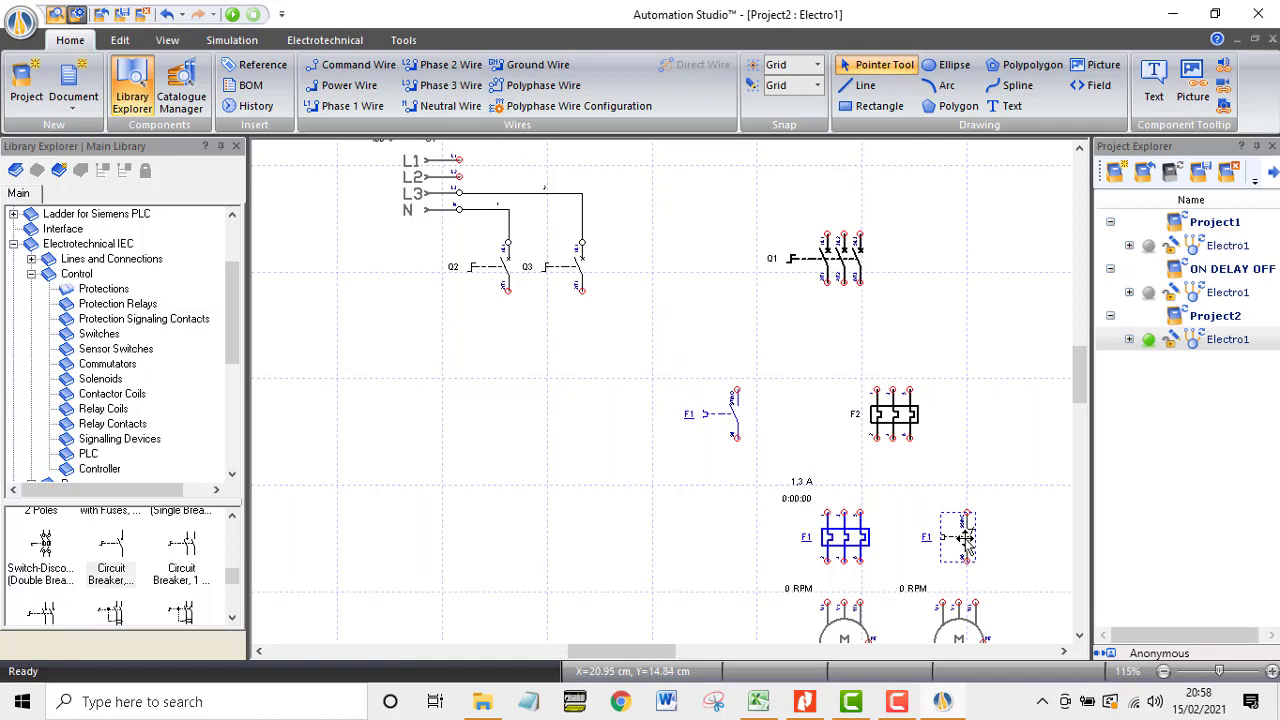
left_click_drag(965, 538, 588, 370)
left_click_drag(898, 420, 955, 545)
Step: Add an NO contact to the first contact group of thermal relay F2 in its Builder configuration
double_click(955, 542)
left_click(925, 250)
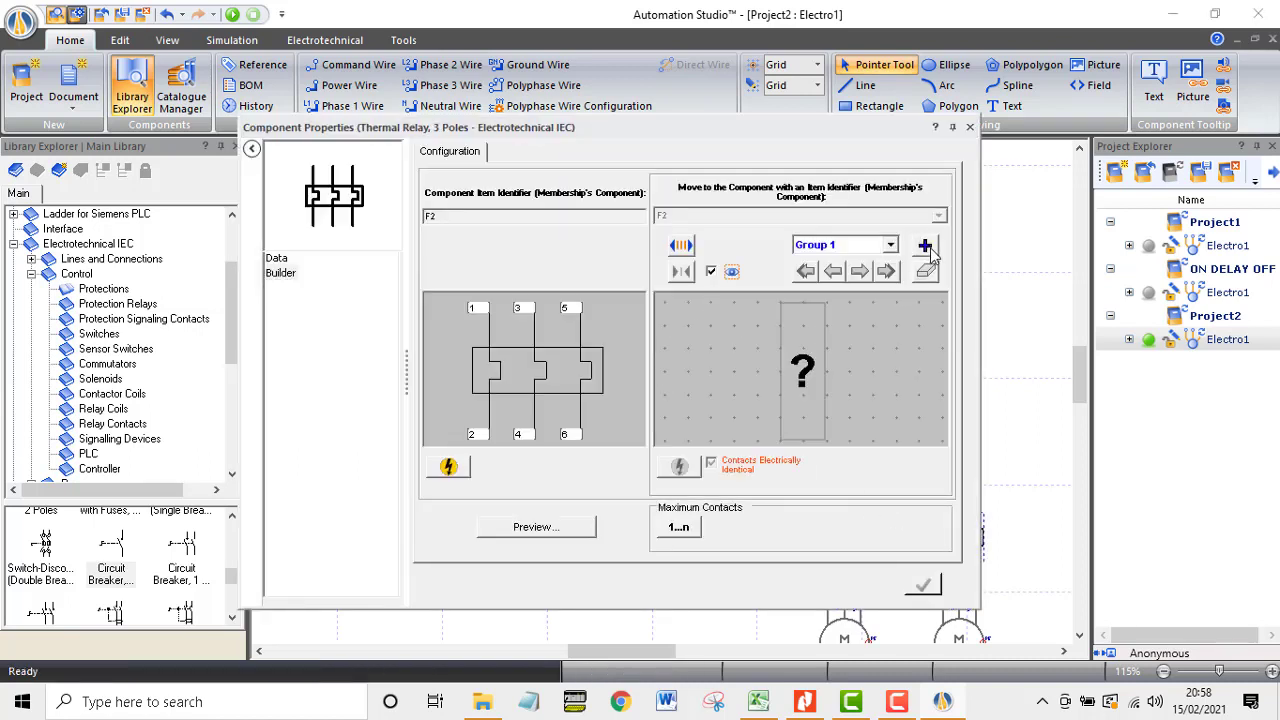
double_click(804, 372)
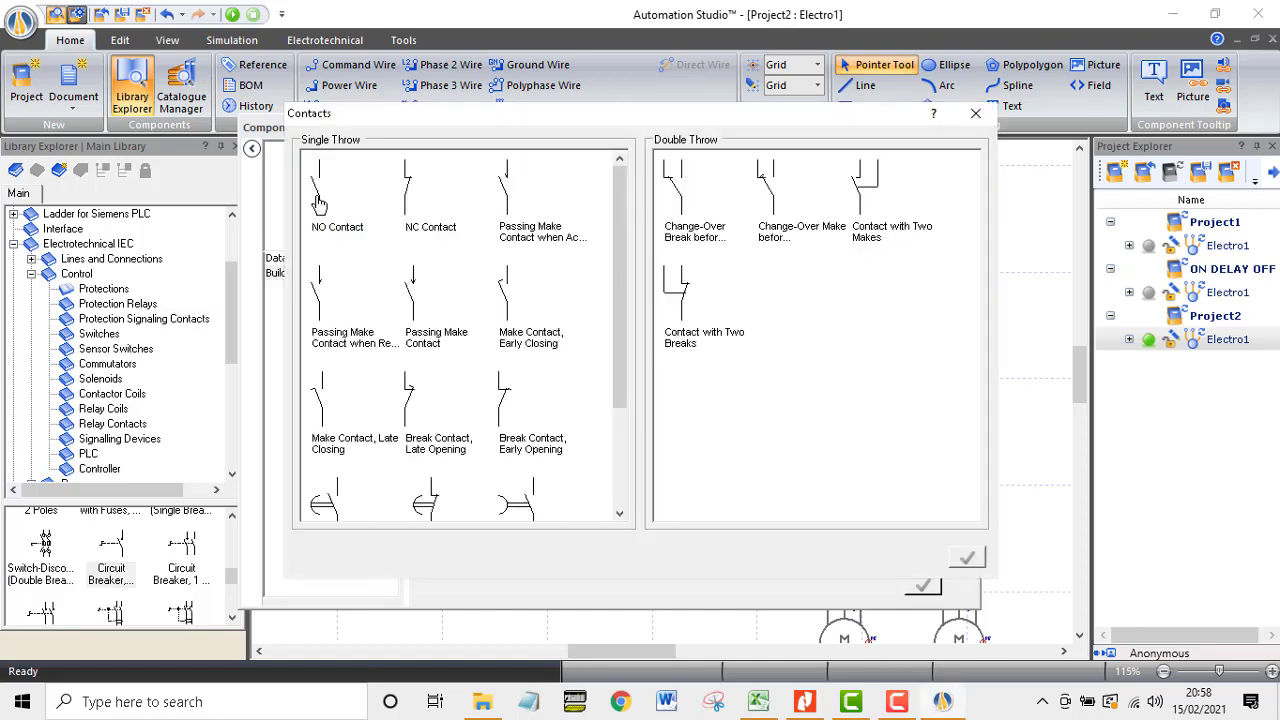
double_click(318, 203)
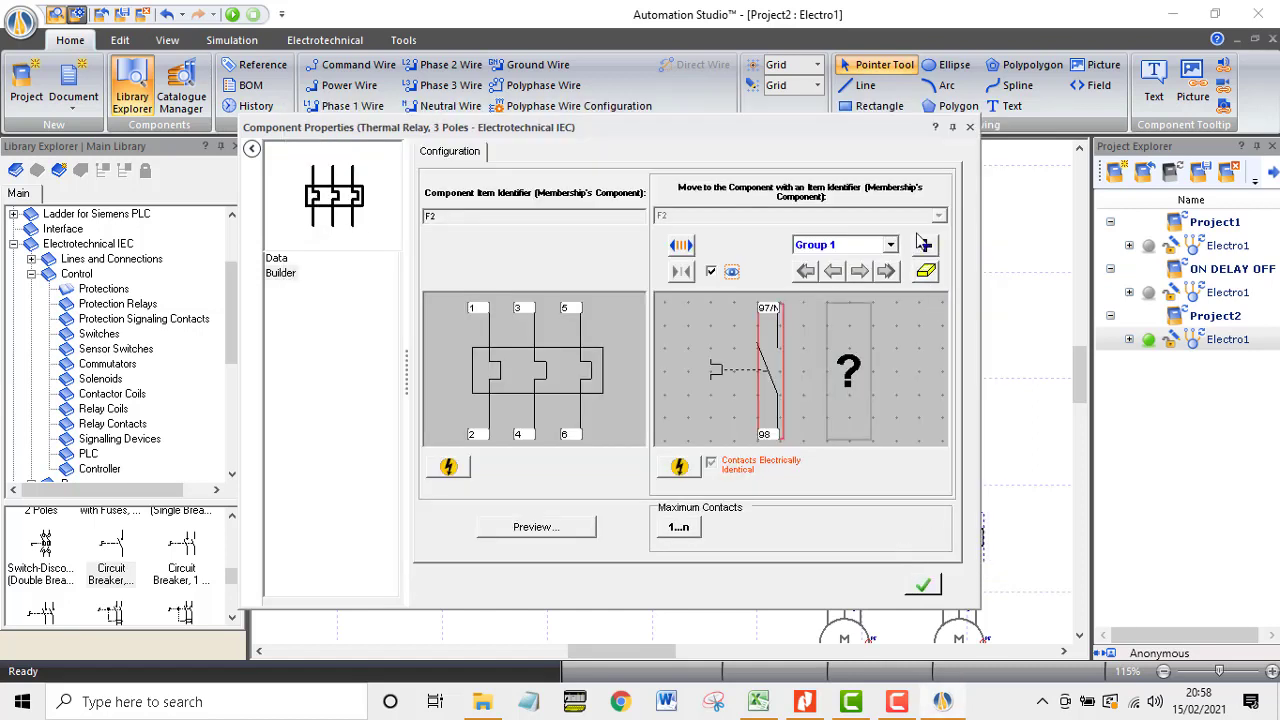
Step: Create a second contact group for thermal relay F2 and assign an NO contact to it
left_click(922, 251)
double_click(789, 398)
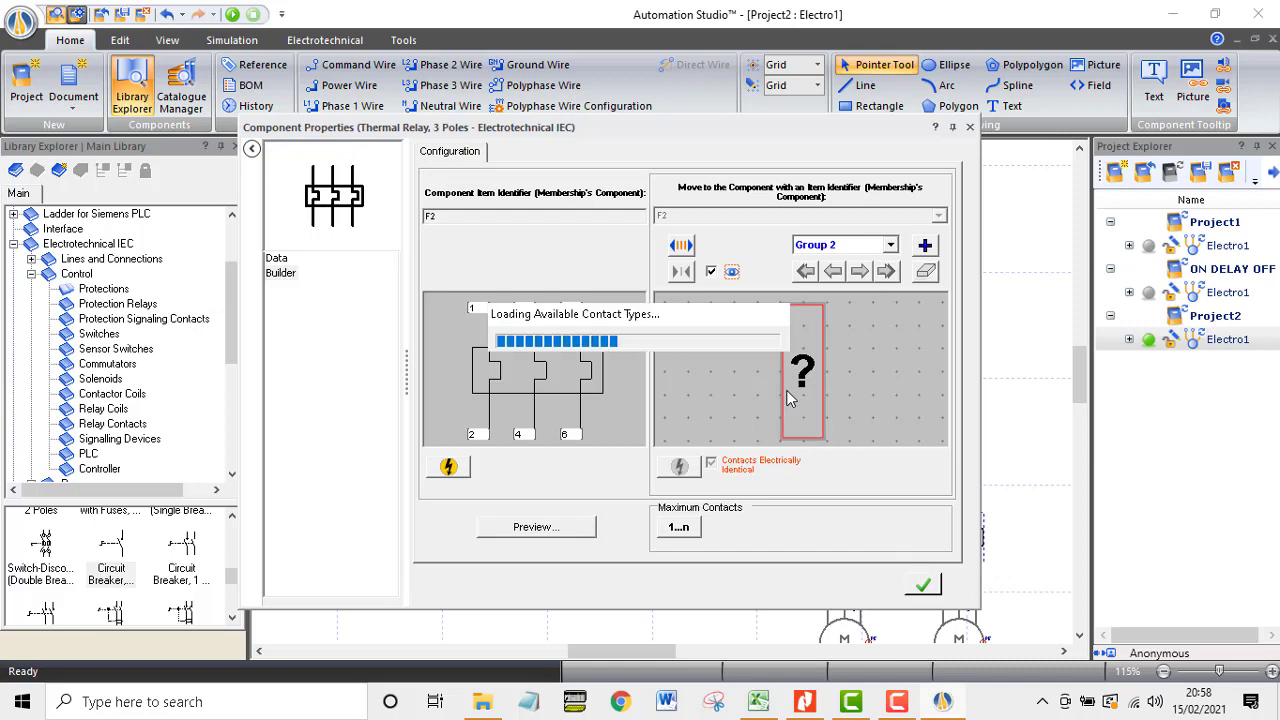
left_click(321, 206)
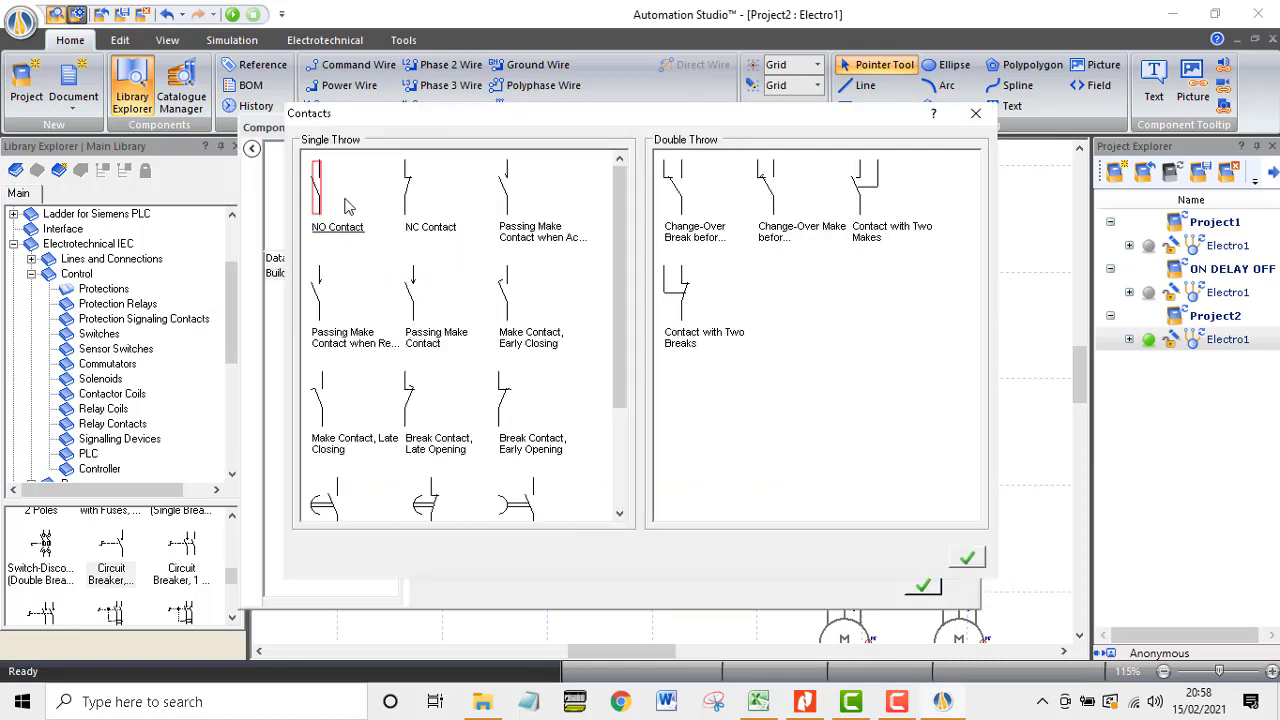
left_click(964, 562)
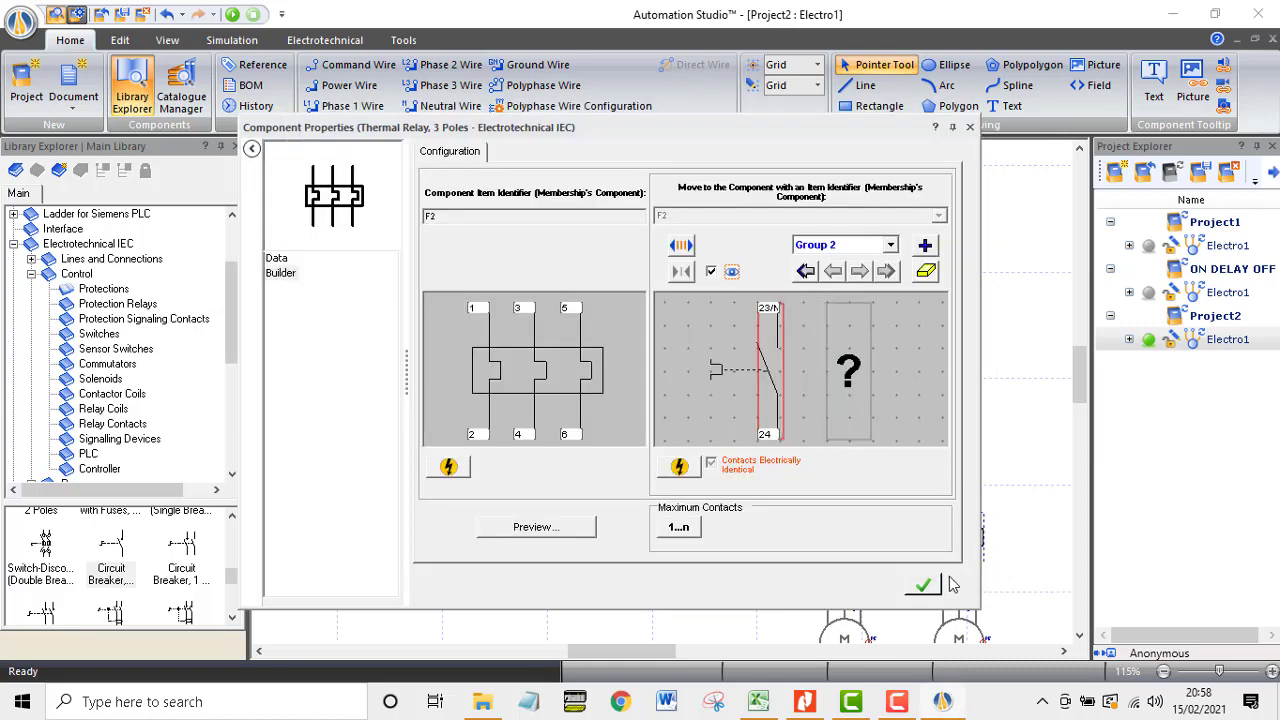
Step: Check F2's two contact groups, replace the Group 2 contact with an NC contact, and save the relay configuration
left_click(891, 246)
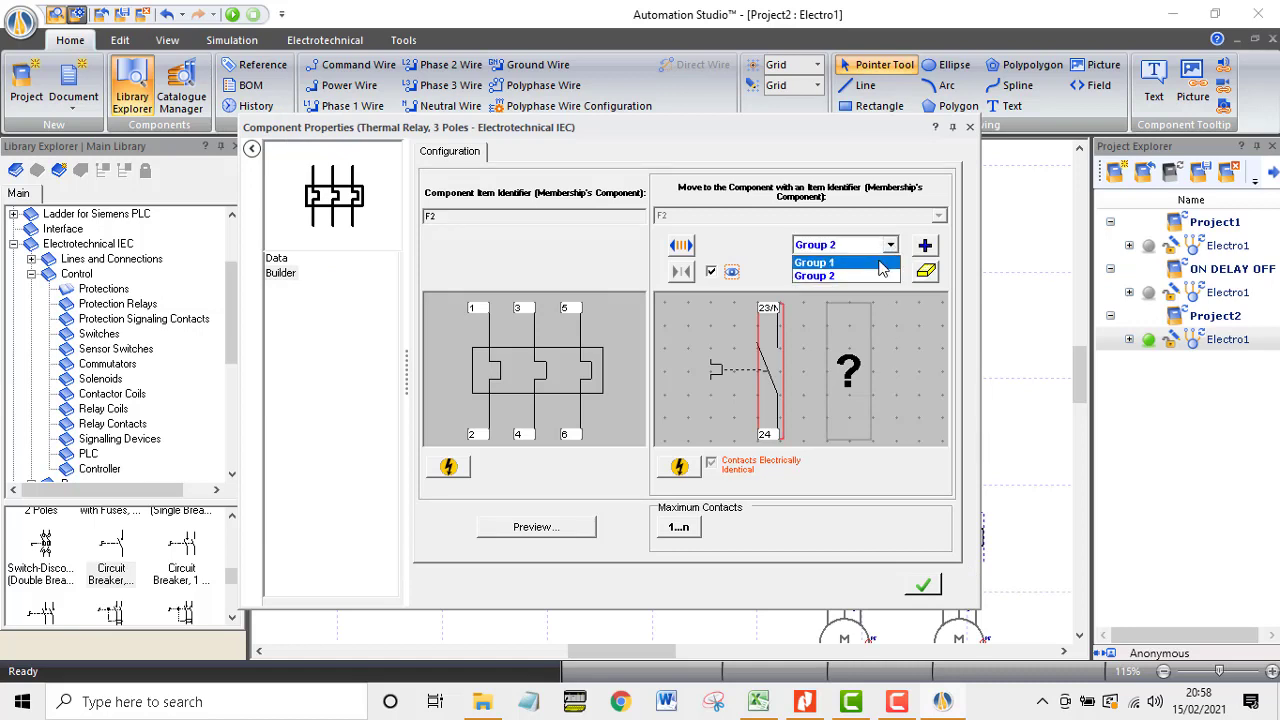
left_click(885, 260)
left_click(886, 246)
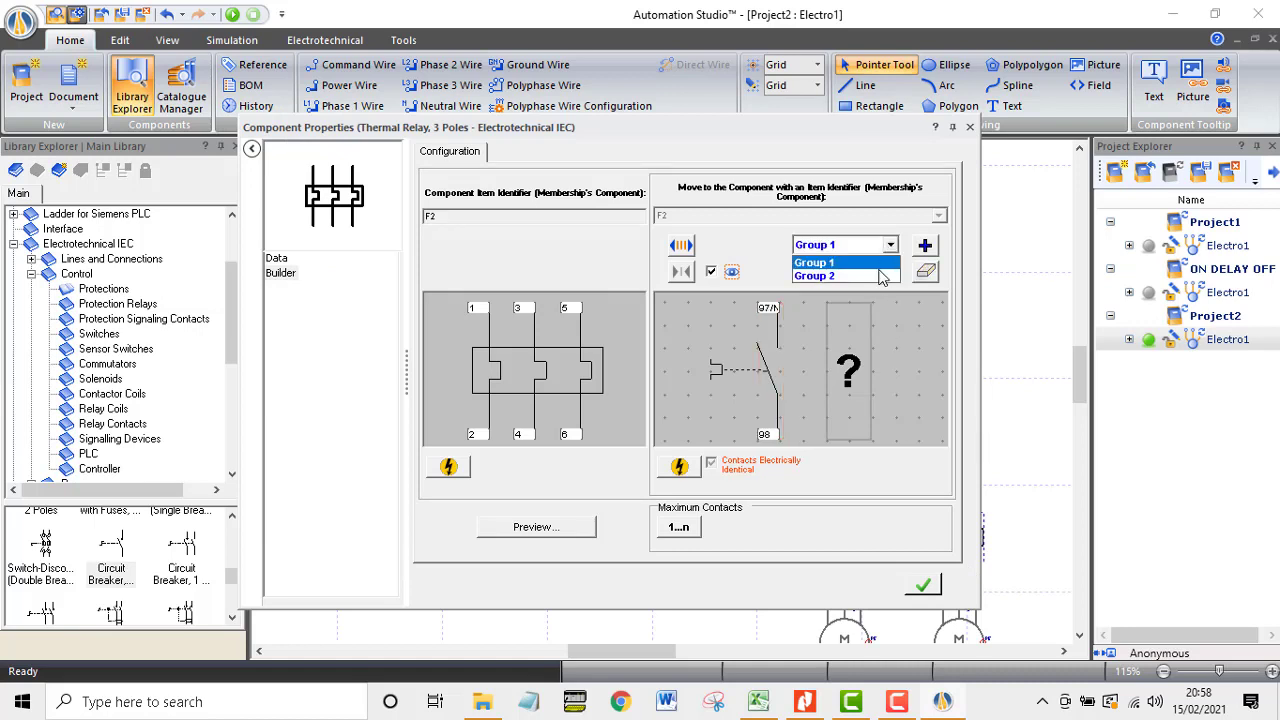
left_click(843, 272)
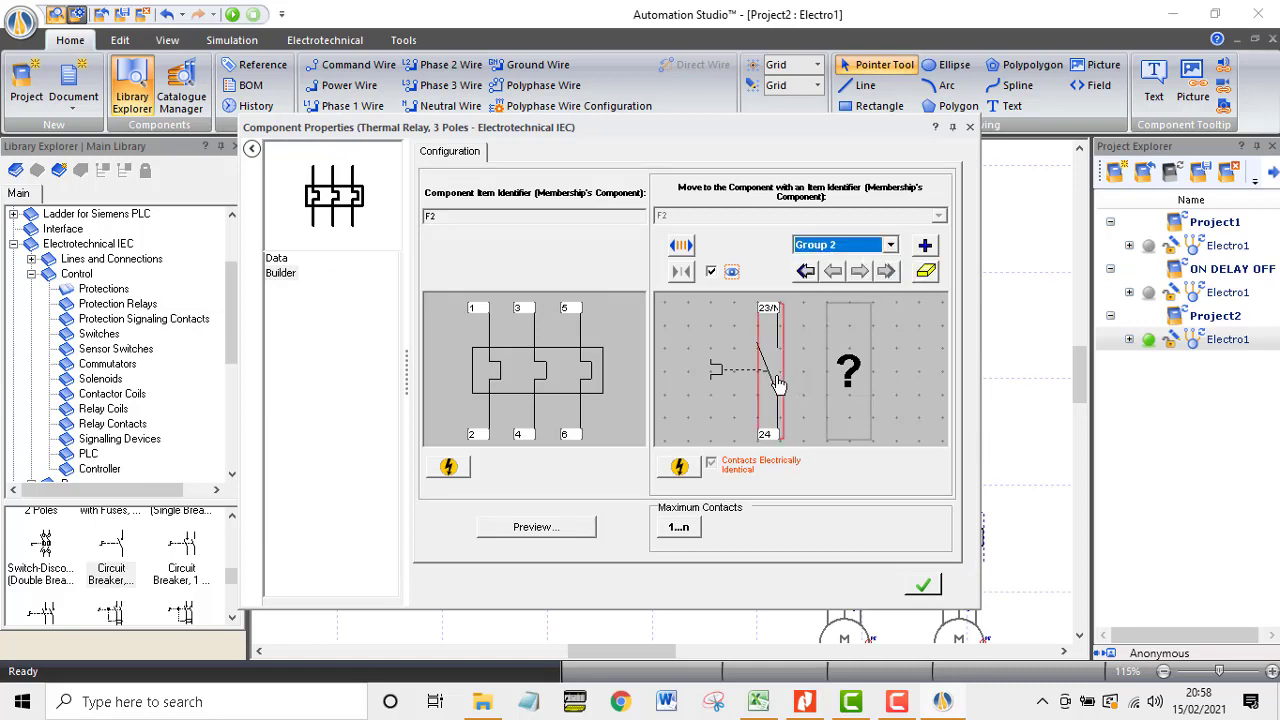
left_click(926, 272)
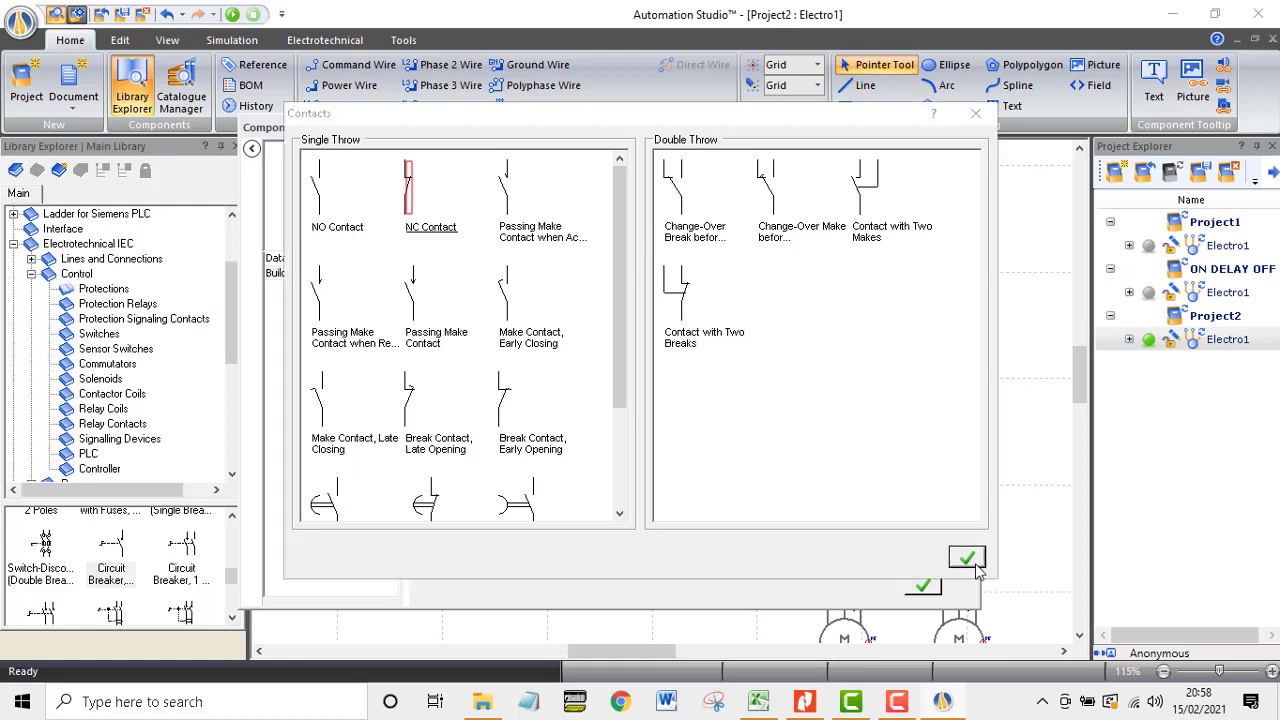
left_click(967, 558)
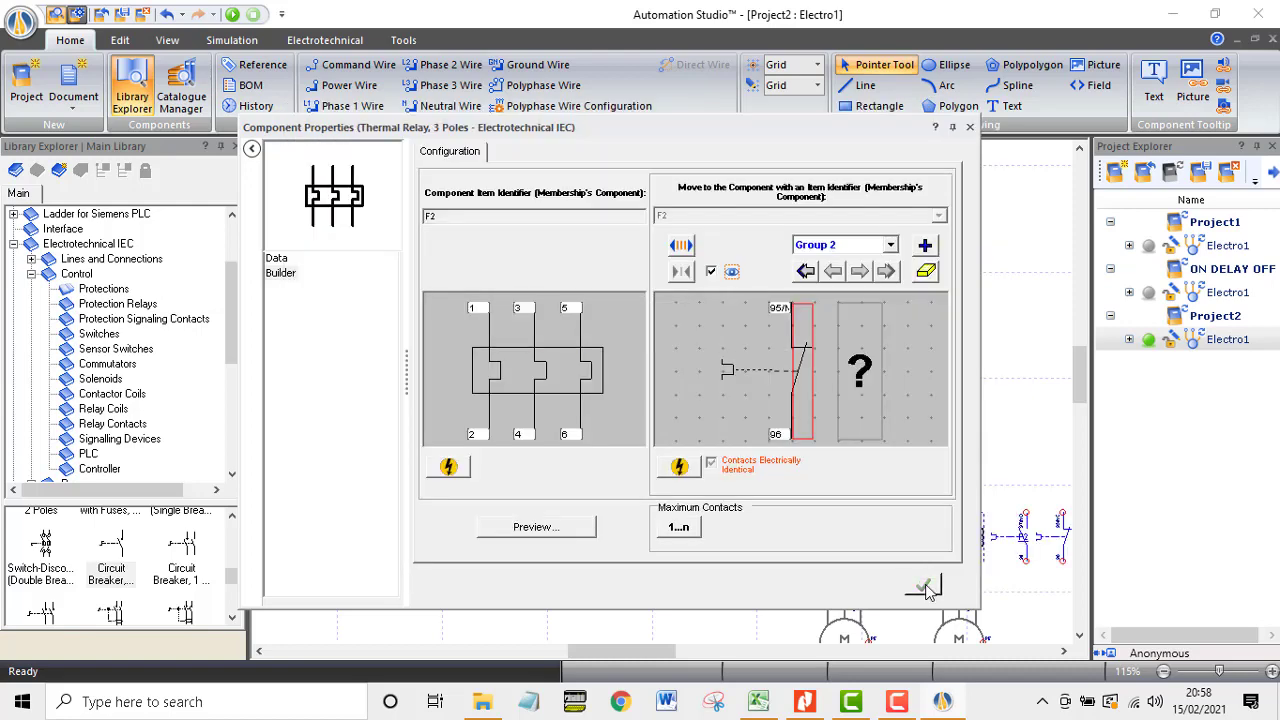
left_click(969, 128)
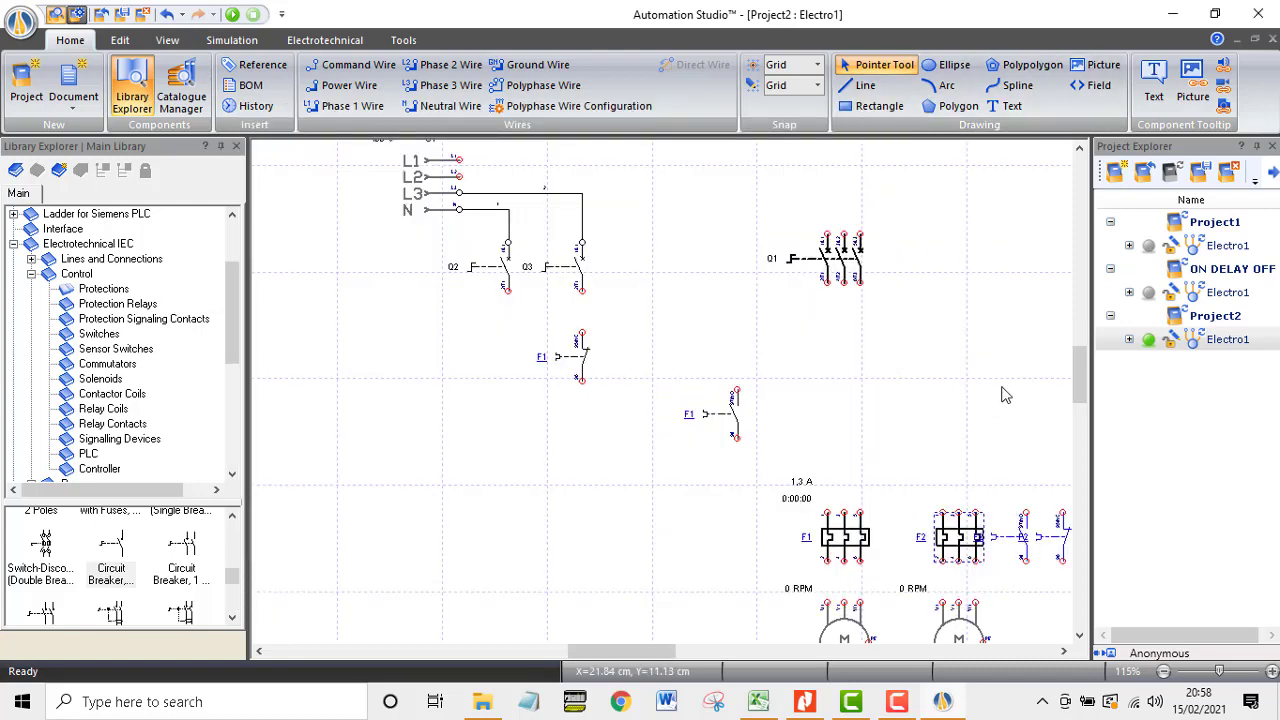
Step: Place F2's NC contact below F1's NC contact and set the F1 and F2 NO contacts side by side above the relays
left_click_drag(1062, 540, 573, 421)
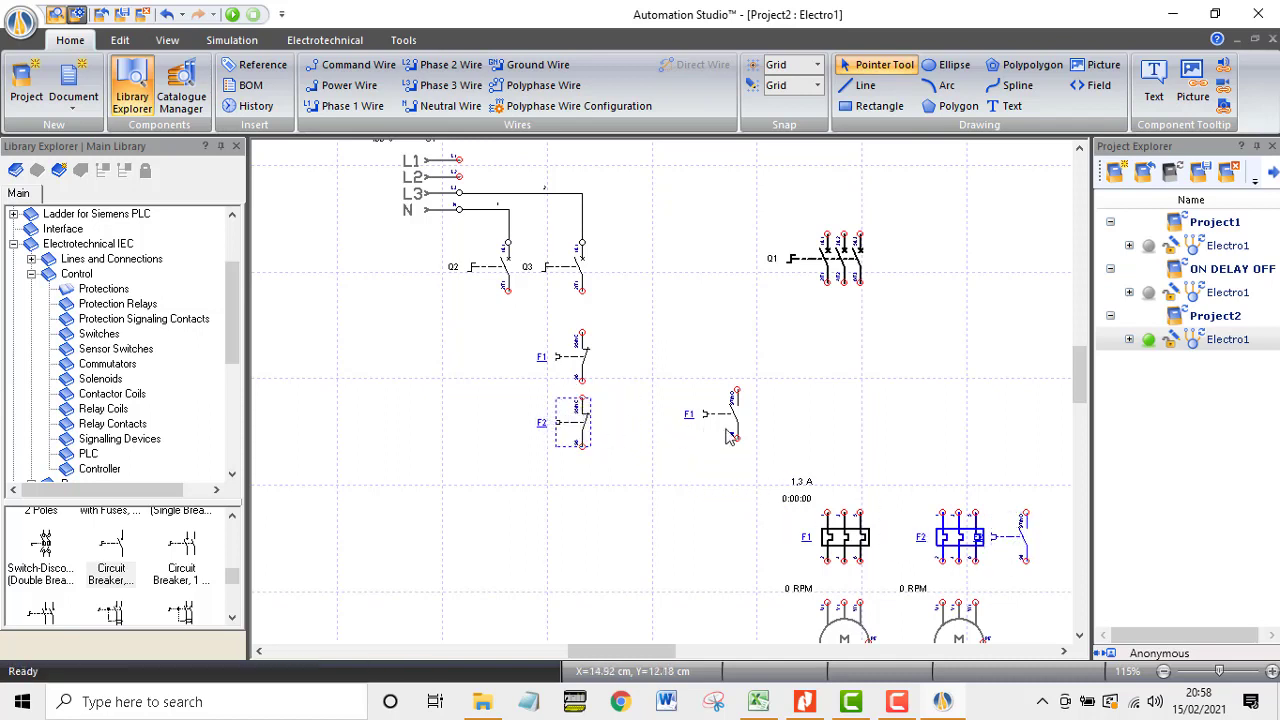
left_click_drag(735, 420, 735, 476)
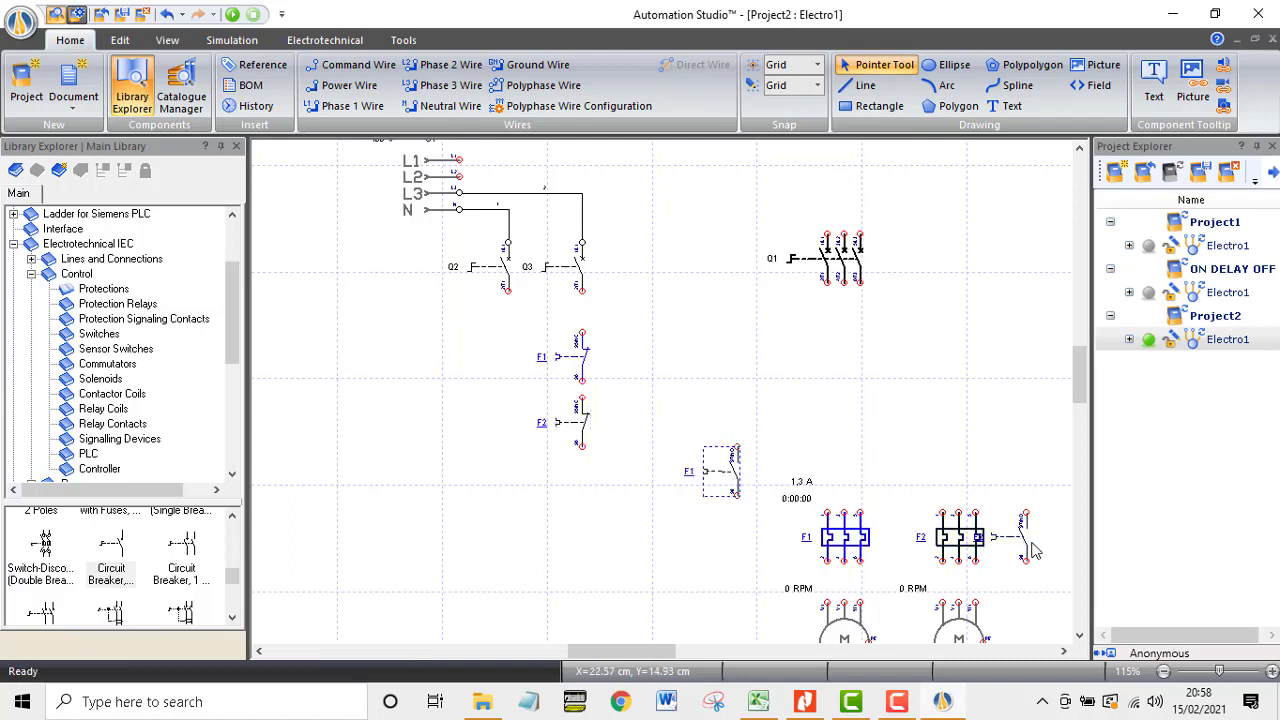
left_click_drag(1022, 537, 784, 398)
left_click_drag(733, 452, 829, 404)
left_click(780, 404)
left_click_drag(710, 412, 727, 411)
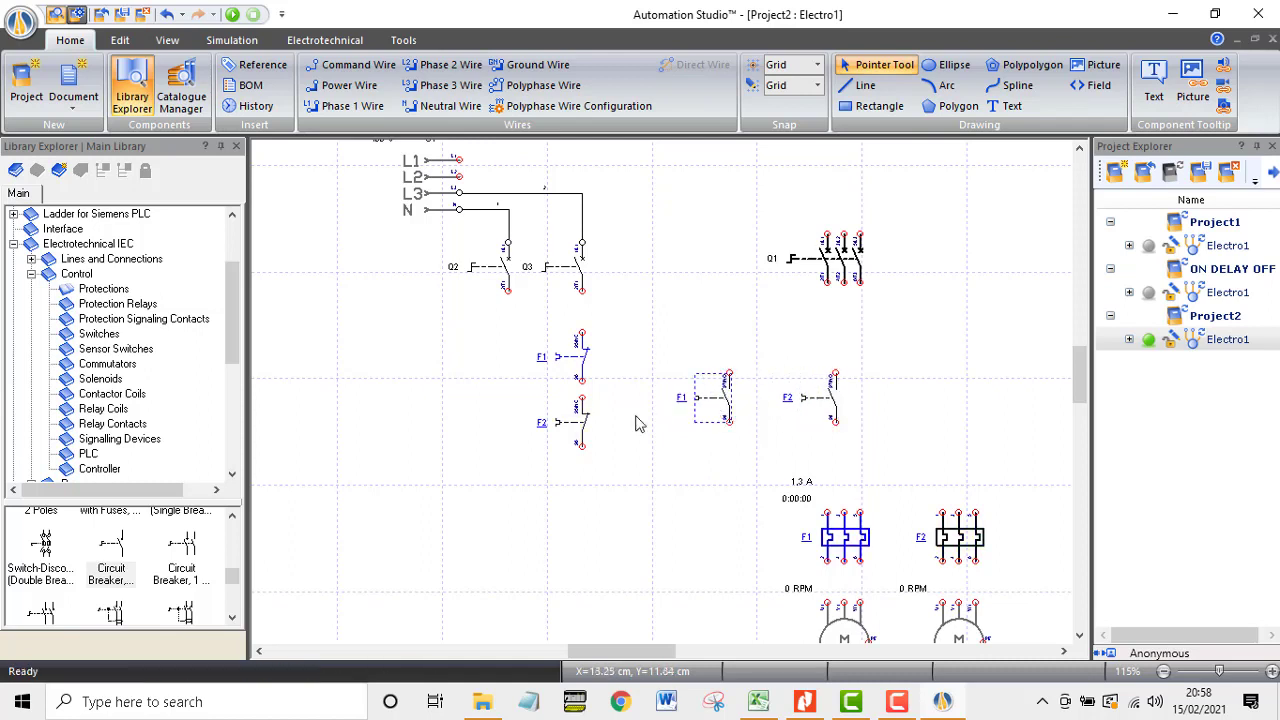
Step: Shift the F1 and F2 NC contacts up beneath breaker Q3 so they form a closely spaced vertical column
left_click_drag(638, 303, 530, 523)
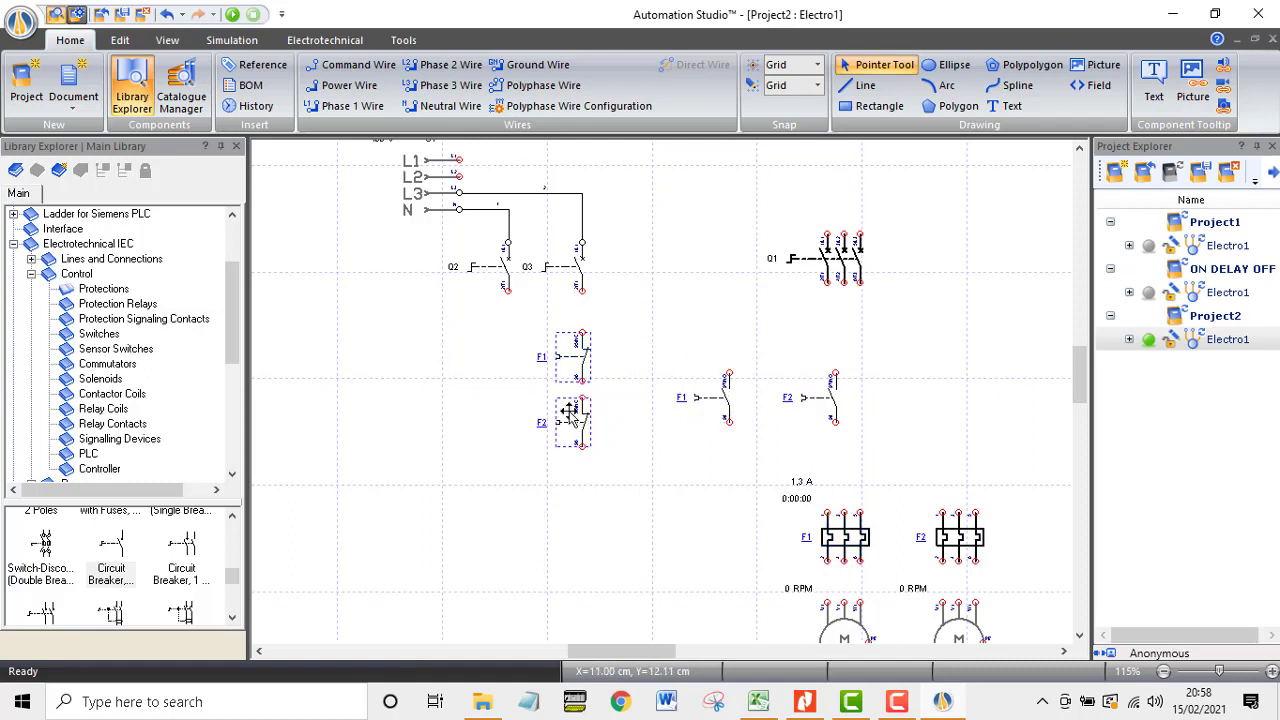
left_click(583, 362)
left_click_drag(626, 318, 516, 484)
left_click_drag(620, 344, 461, 491)
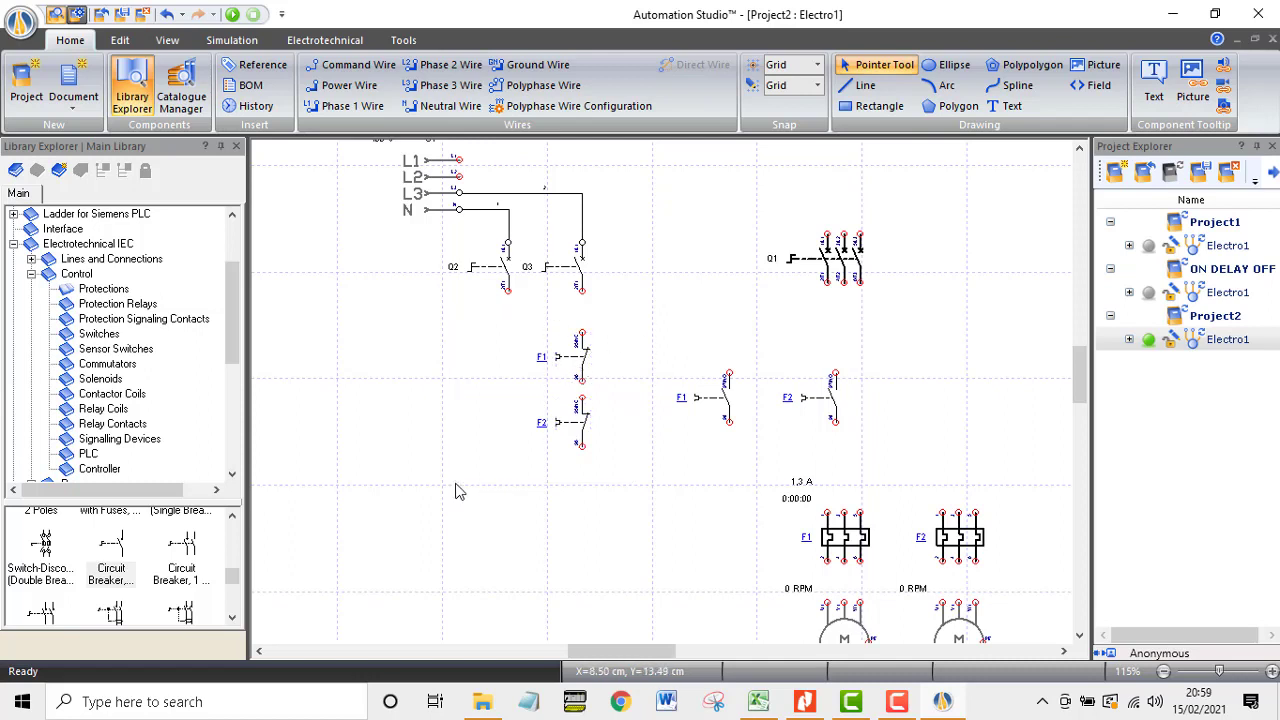
left_click_drag(580, 378, 580, 345)
left_click(626, 355)
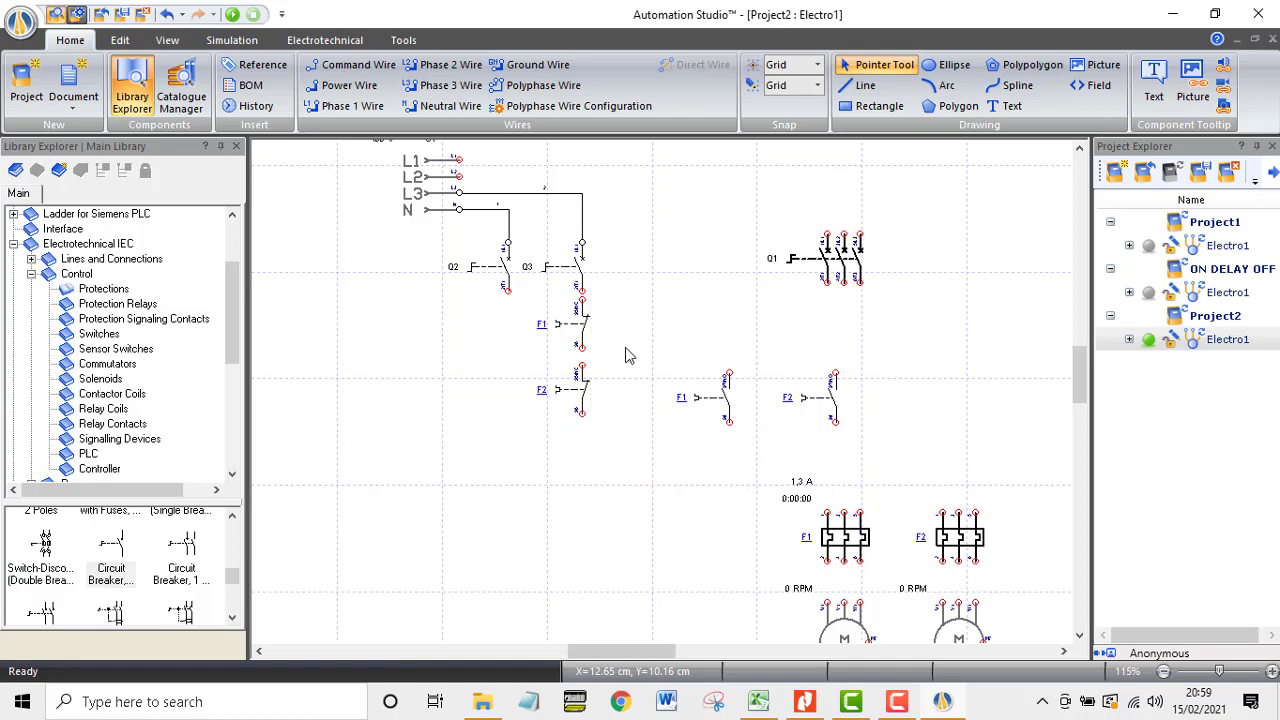
left_click(589, 391)
left_click_drag(589, 391, 589, 381)
left_click(632, 390)
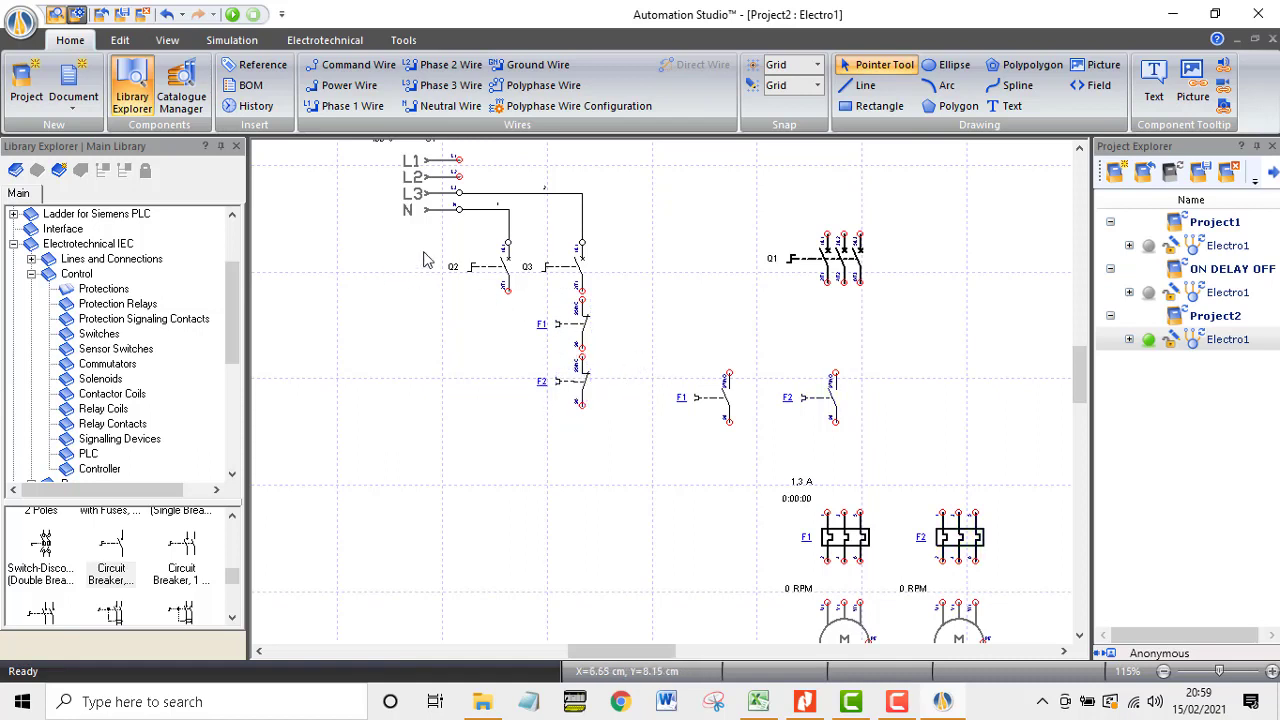
Step: Place a normally closed push-button switch directly beneath F2's NC contact in the Q3 branch
left_click(106, 335)
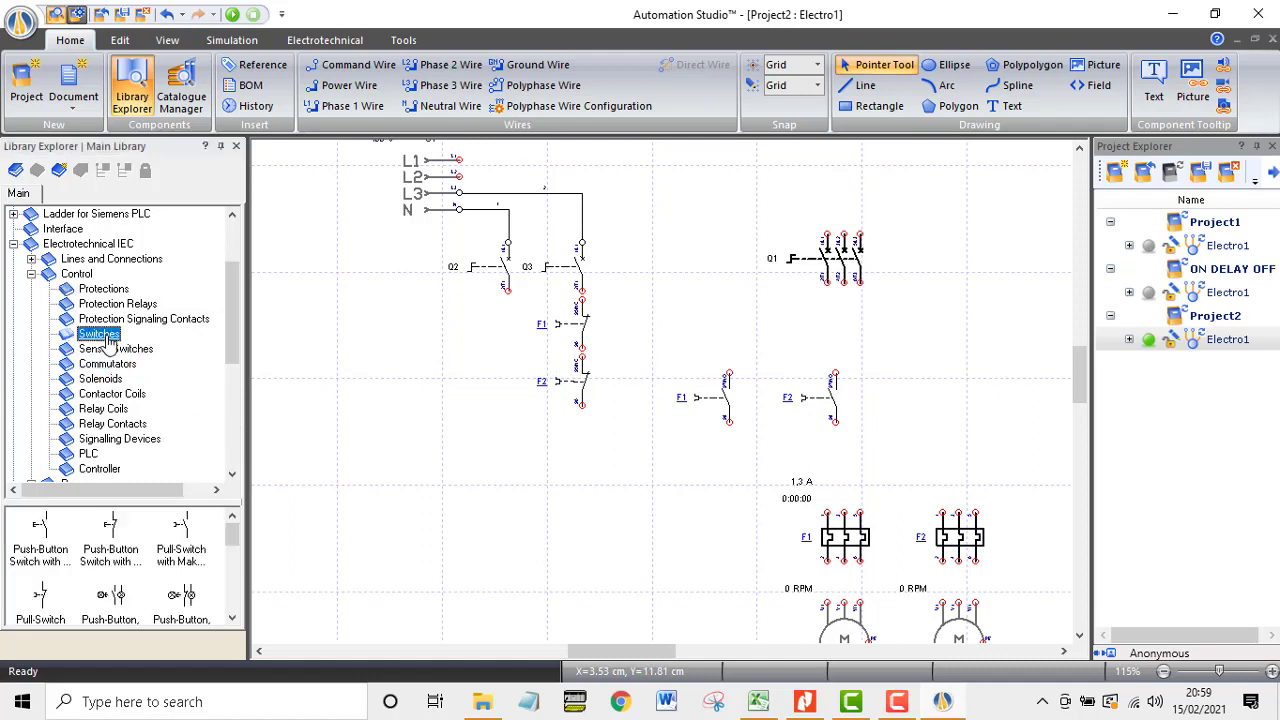
left_click(124, 537)
left_click_drag(113, 537, 585, 475)
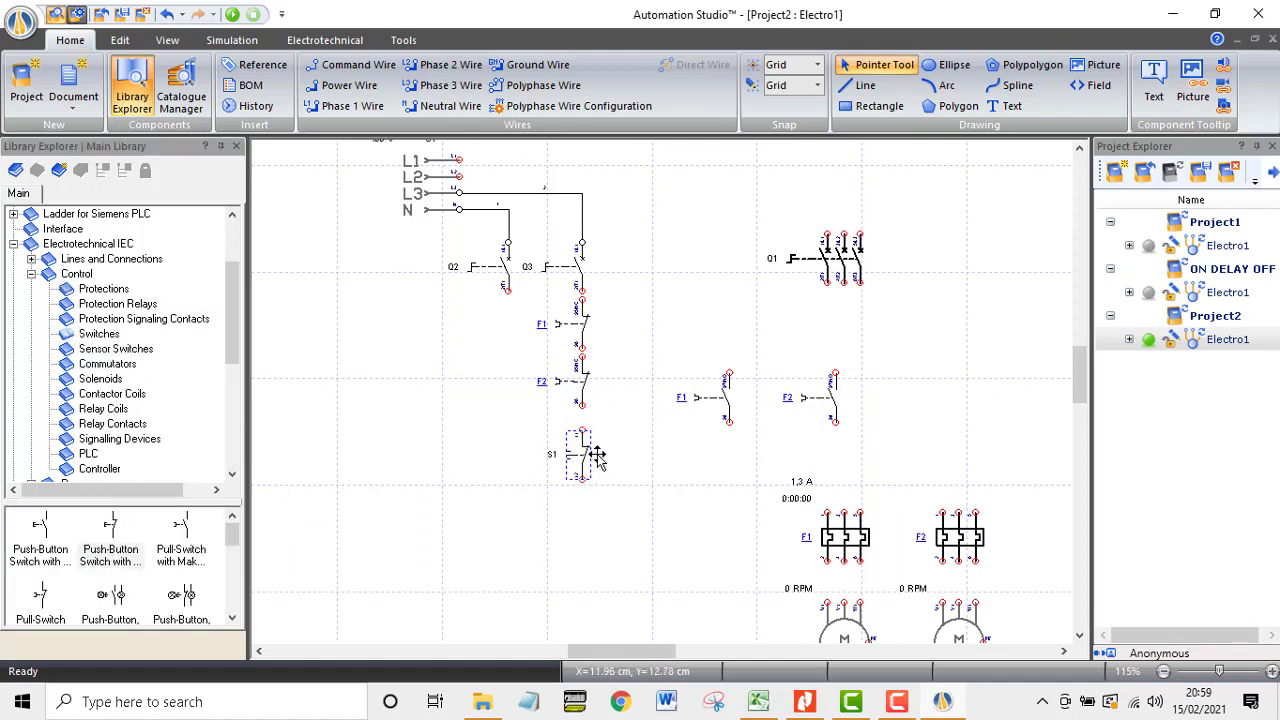
key("Up")
key("Up")
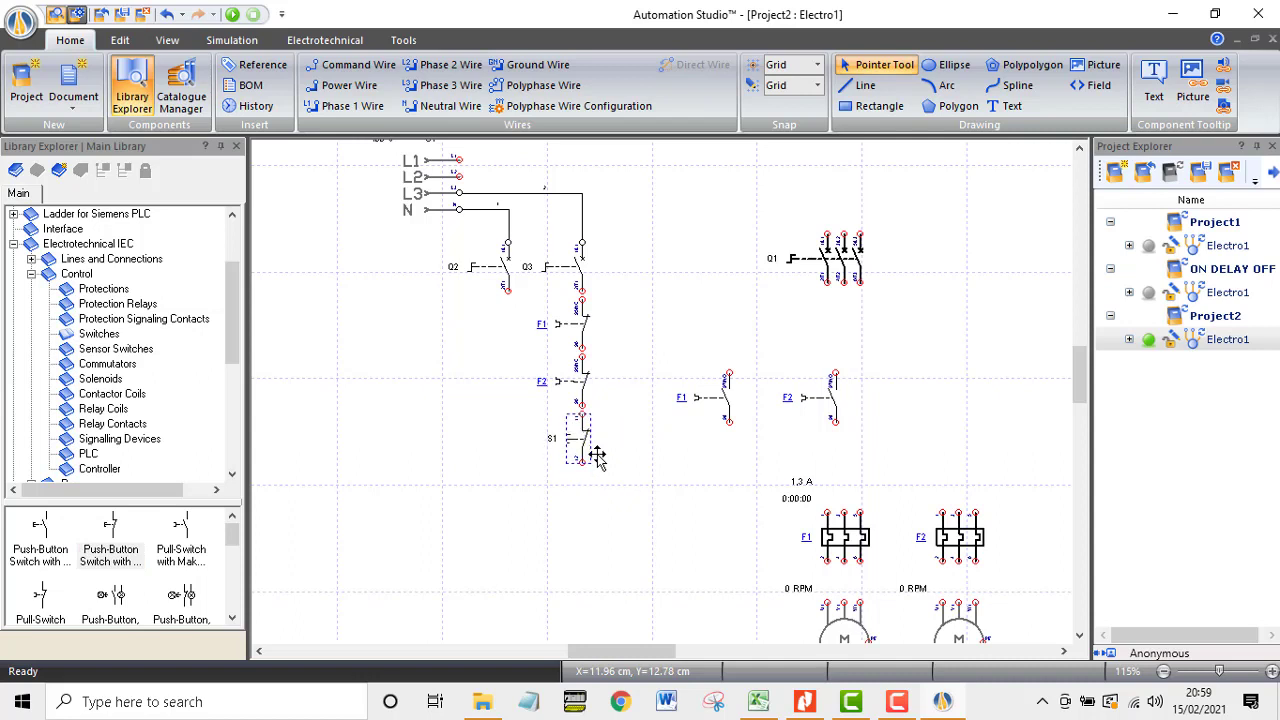
Step: Place a normally open push-button switch below S1 and an AC contactor coil beneath it
left_click_drag(37, 553, 578, 530)
scroll(370, 477, "down", 2)
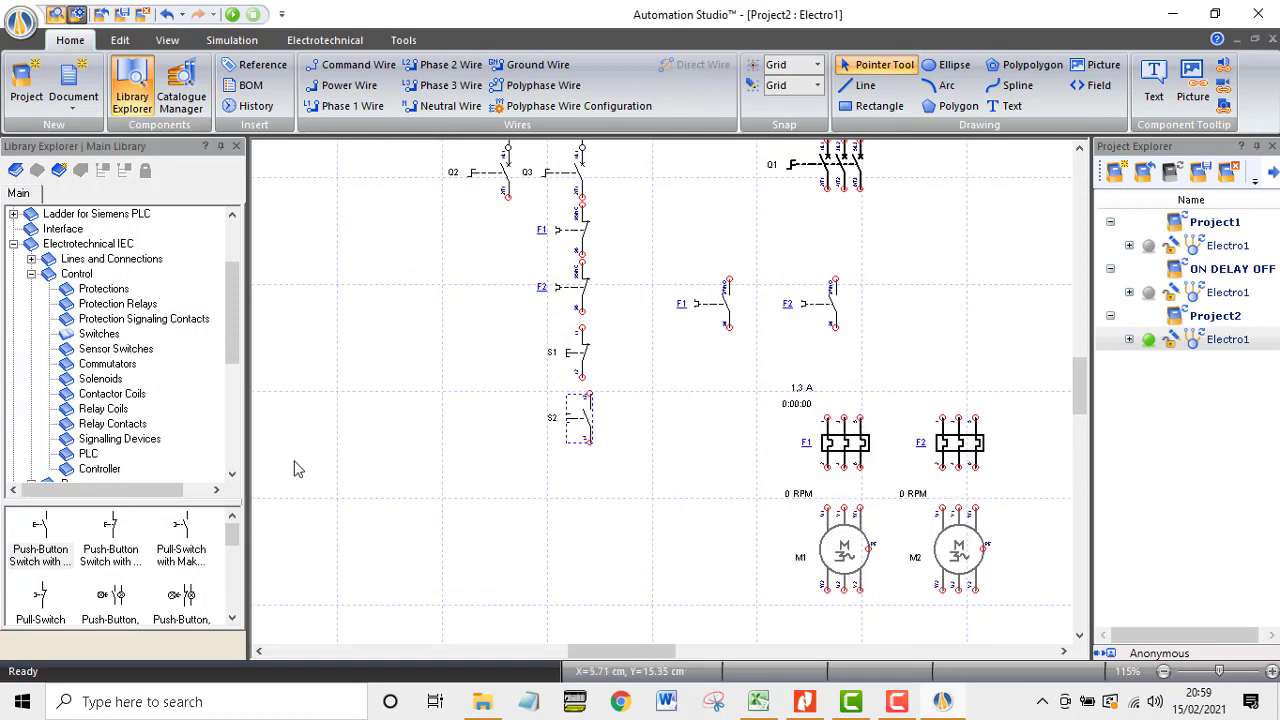
left_click(124, 396)
left_click_drag(104, 540, 584, 511)
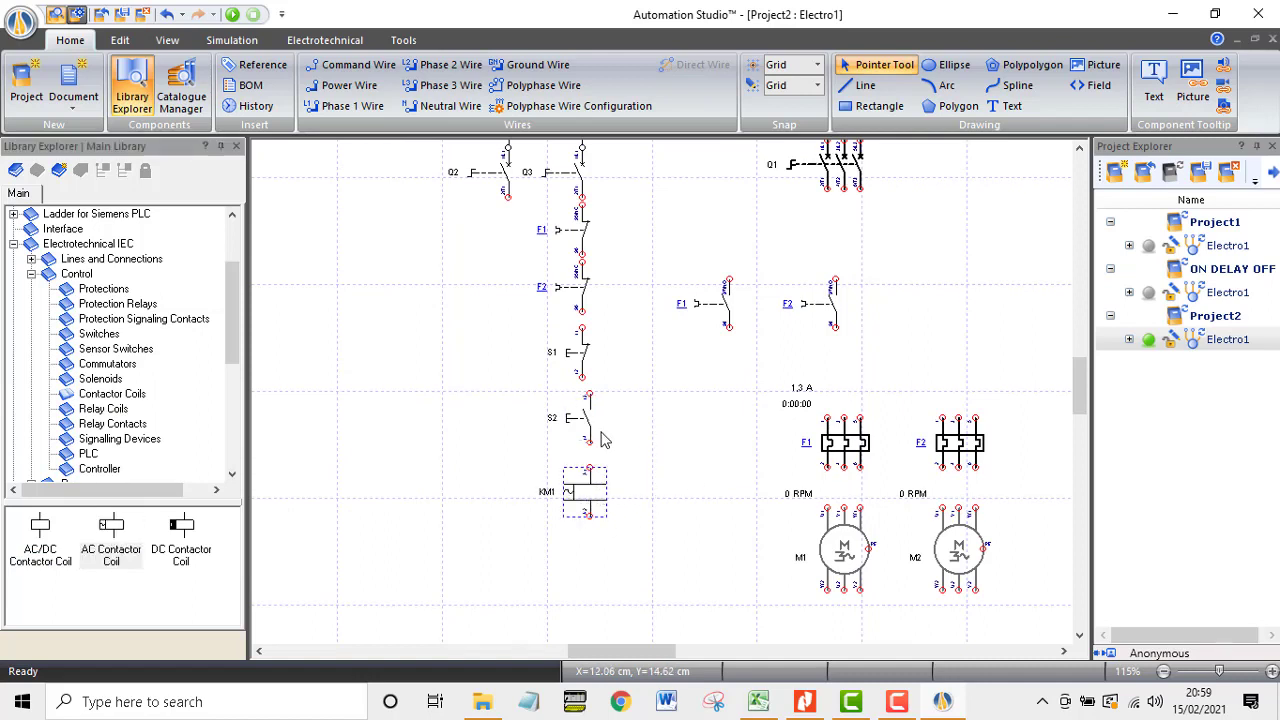
Step: Align S1, S2 and coil KM1 in the Q3 column and close the gaps between them
left_click_drag(590, 420, 581, 420)
left_click(580, 337)
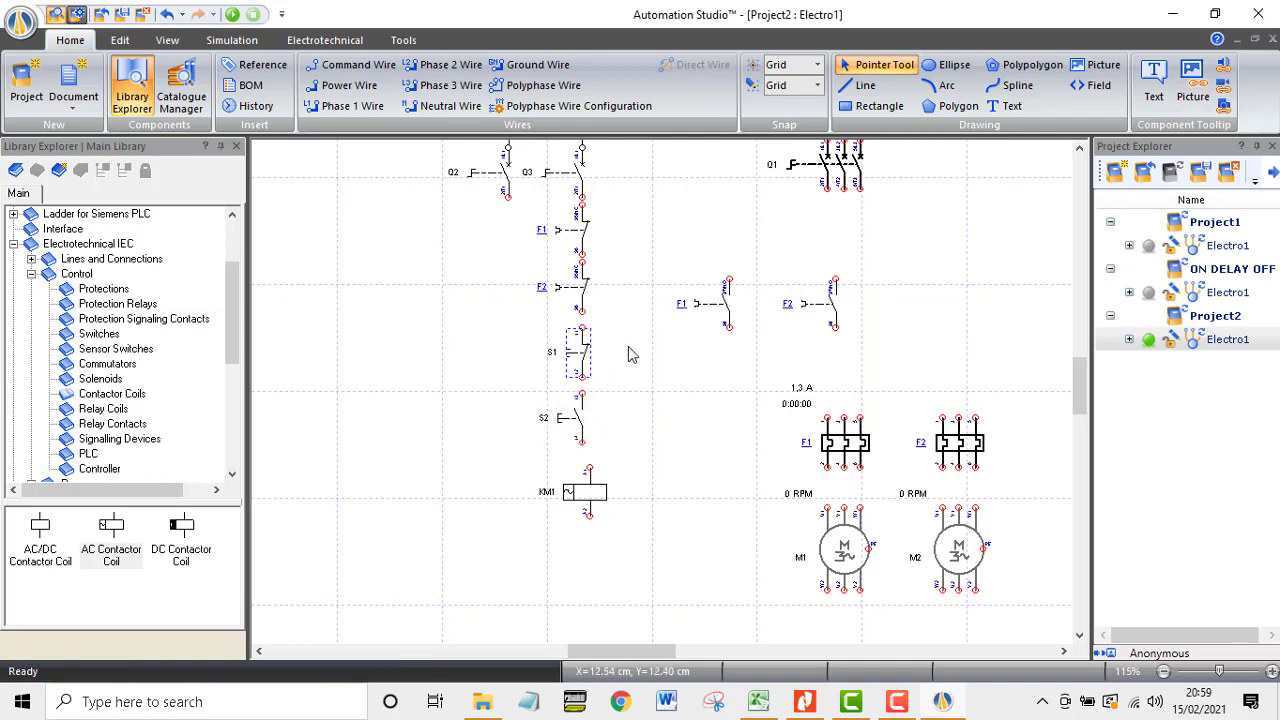
key("Up")
left_click(580, 418)
key("Up")
key("Up")
left_click(586, 472)
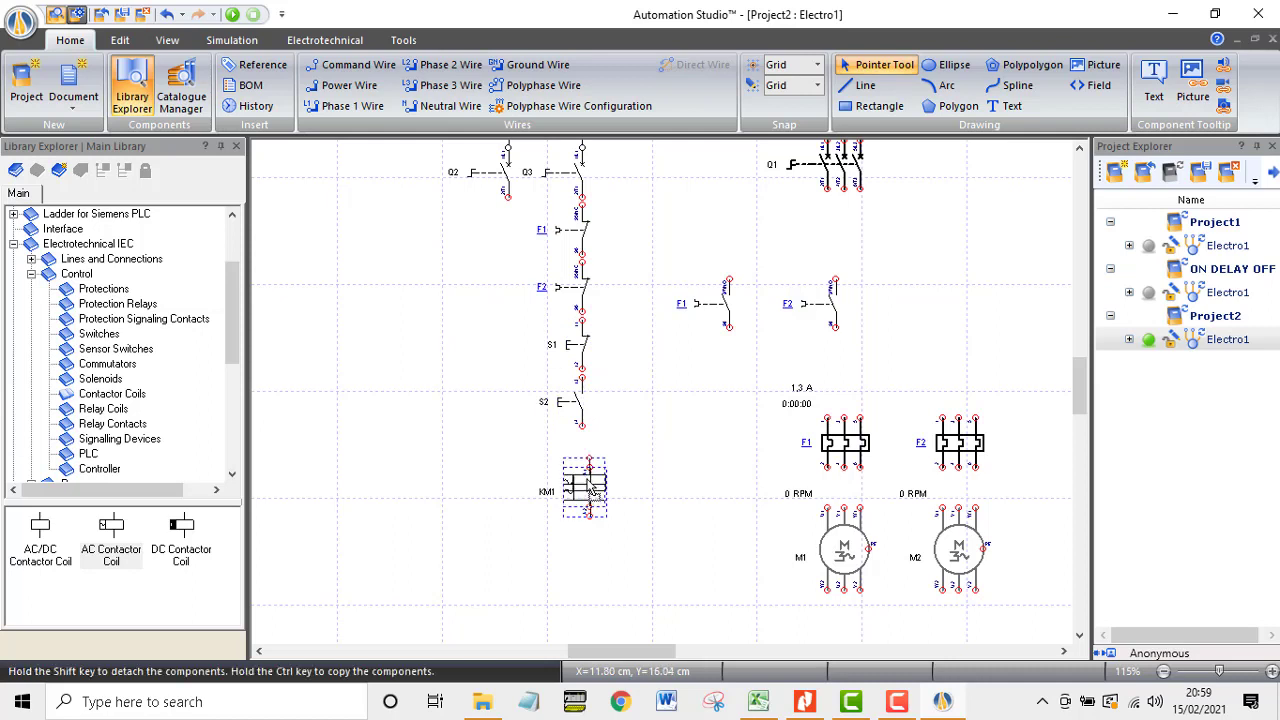
left_click_drag(589, 493, 582, 461)
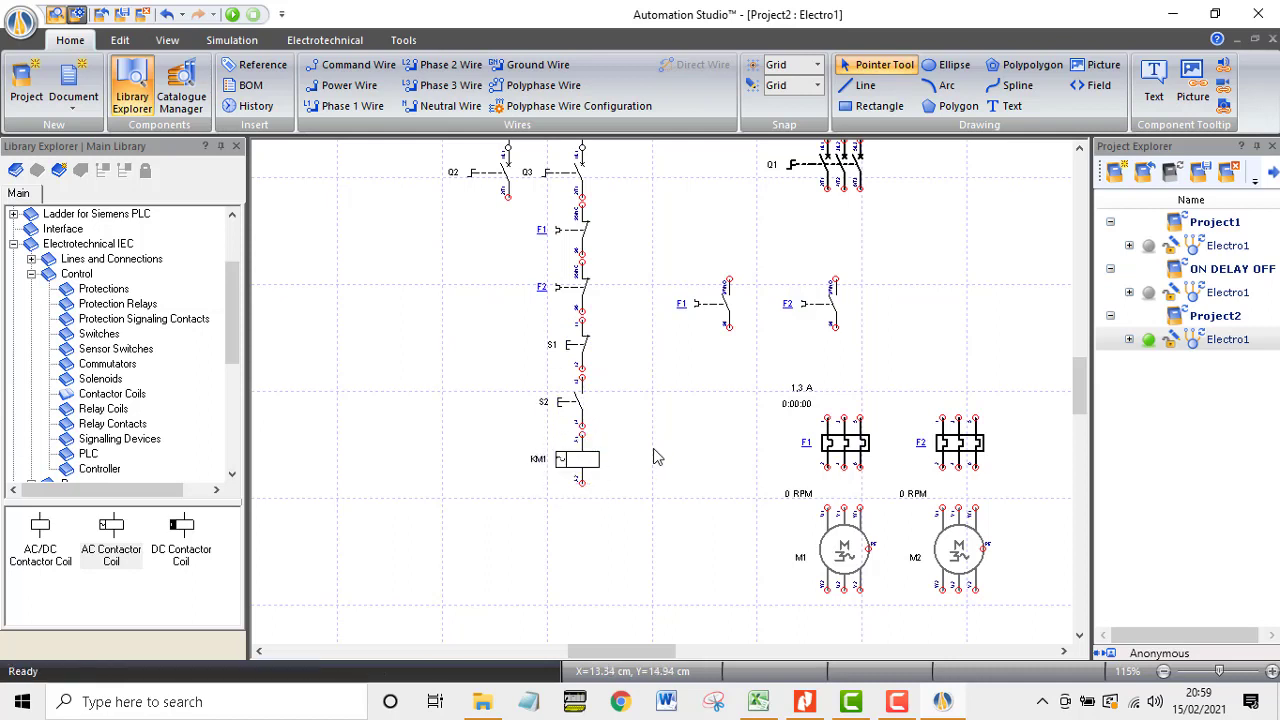
Step: Move F2's NO contact farther away from F1's NO contact, keeping both at the same height
scroll(657, 457, "up", 2)
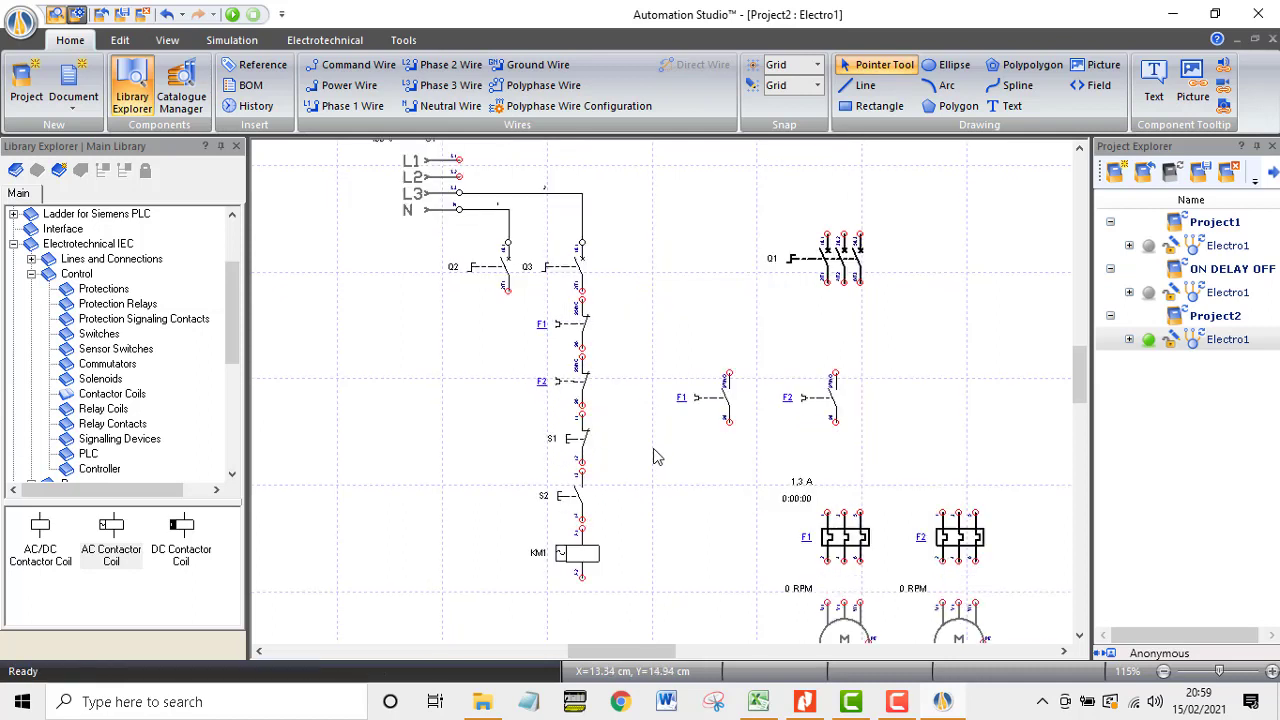
scroll(645, 485, "down", 2)
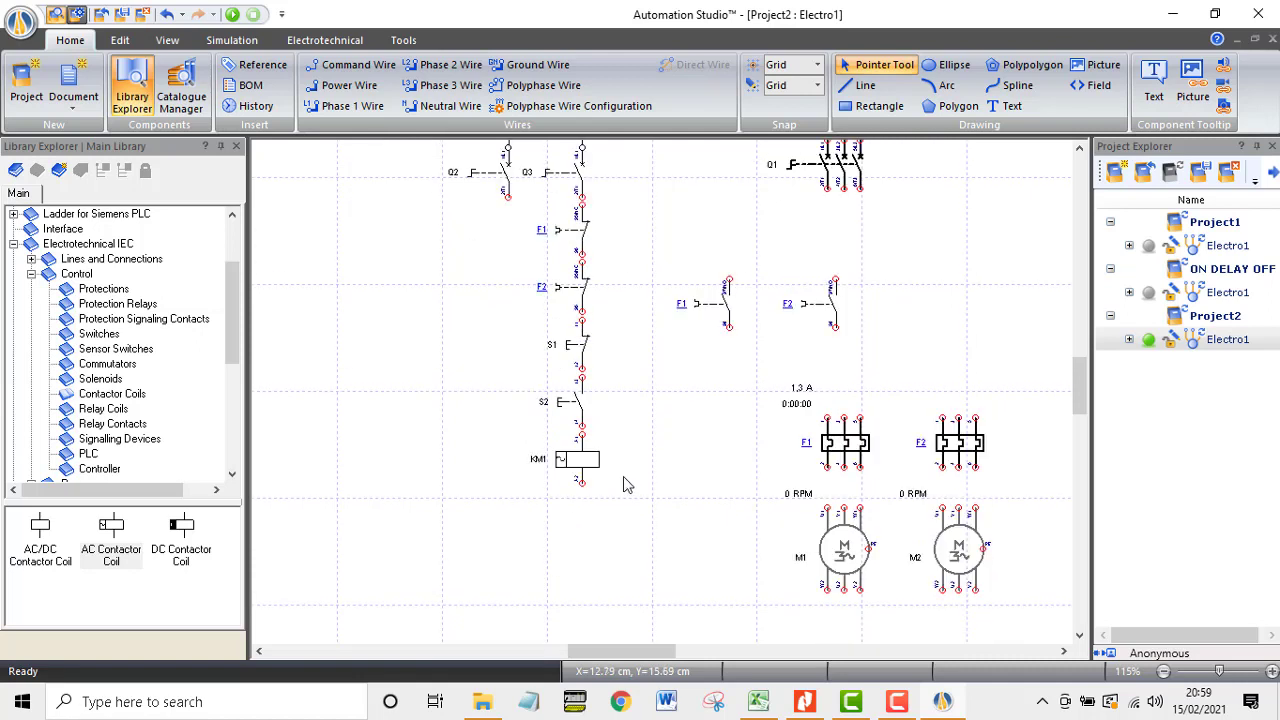
left_click(727, 313)
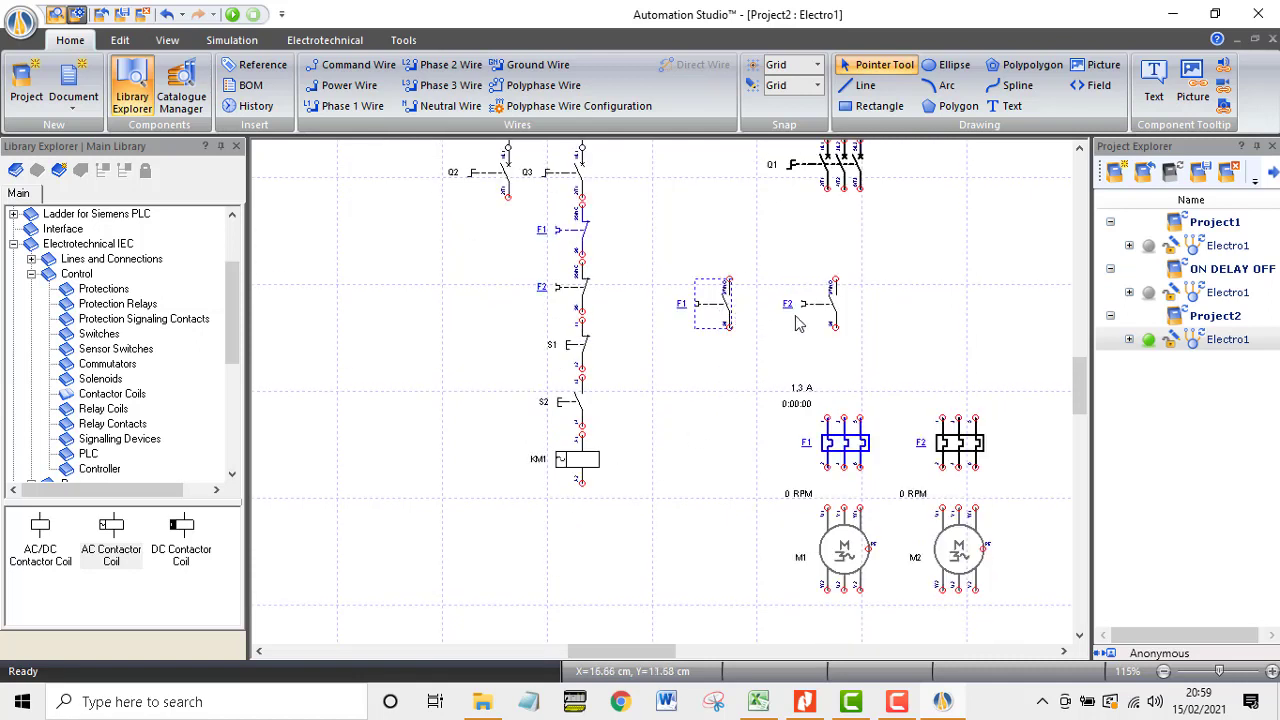
left_click(830, 310)
left_click_drag(830, 310, 870, 310)
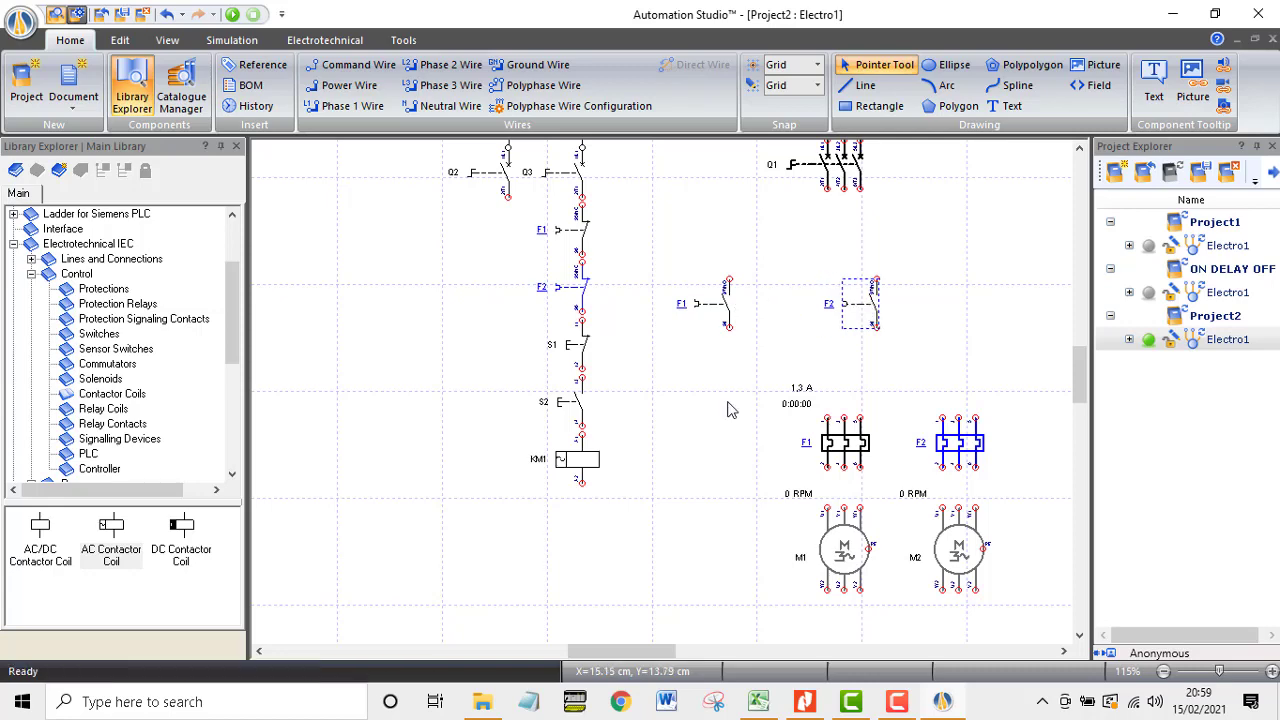
Step: Move the NO contacts of F1 and F2 closer together and nearer to breaker Q1
scroll(690, 395, "up", 2)
left_click(651, 387)
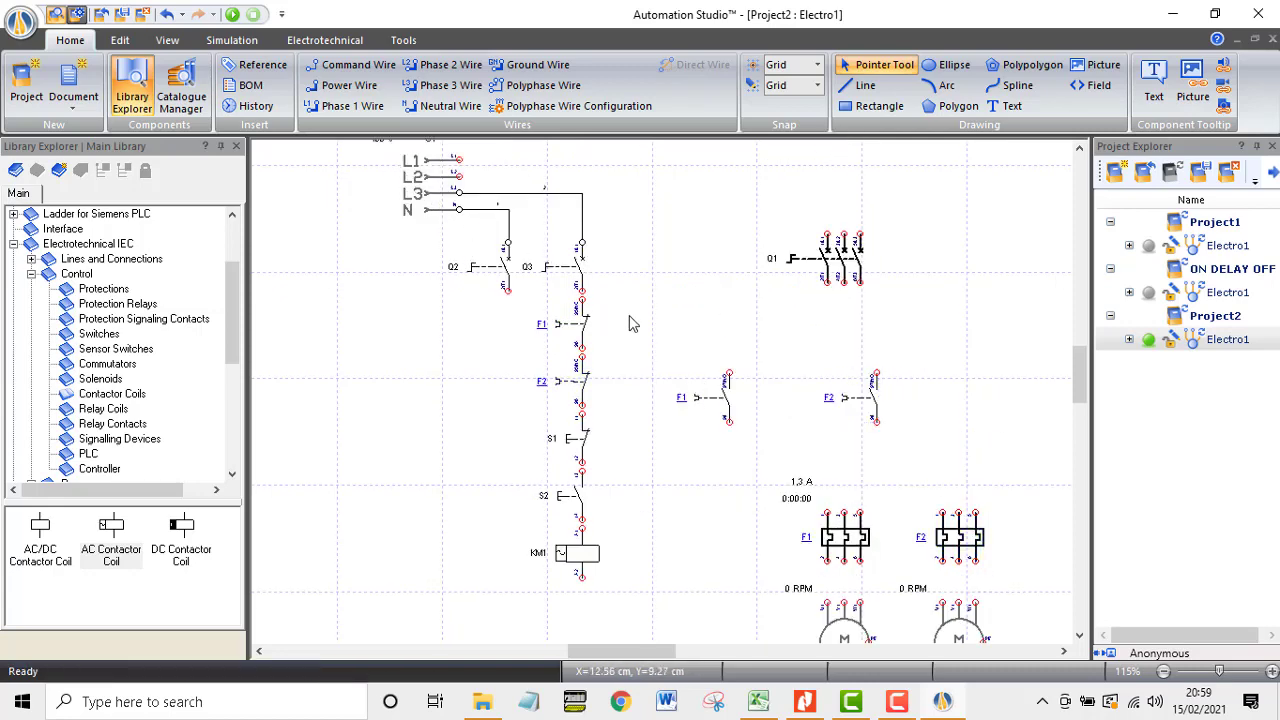
scroll(716, 278, "down", 2)
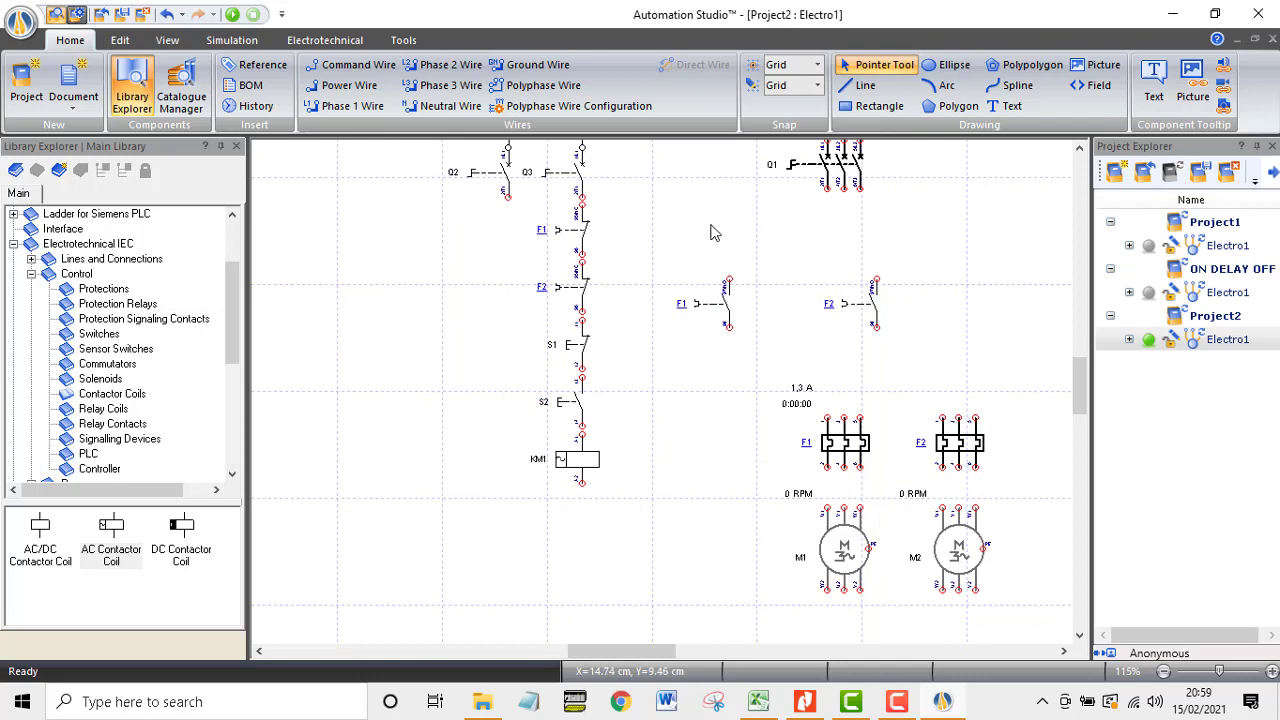
scroll(711, 229, "up", 2)
left_click(727, 395)
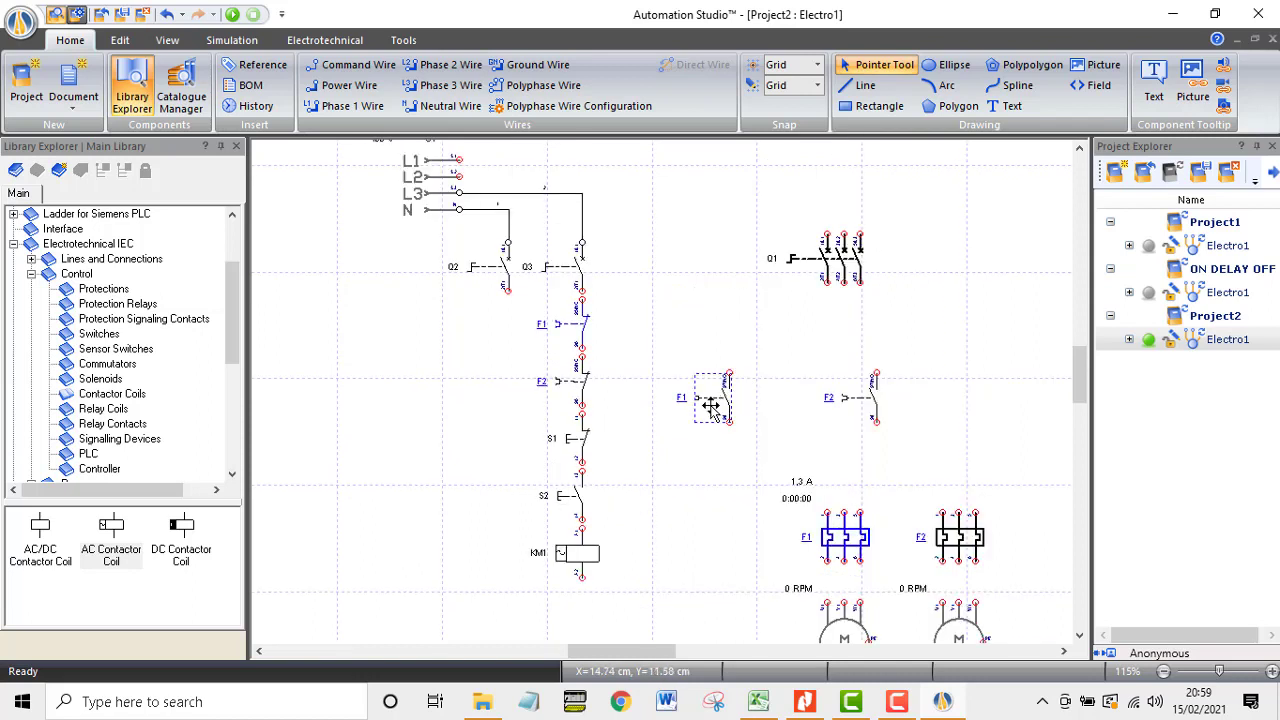
left_click_drag(727, 397, 791, 365)
left_click_drag(871, 398, 871, 373)
left_click(792, 386)
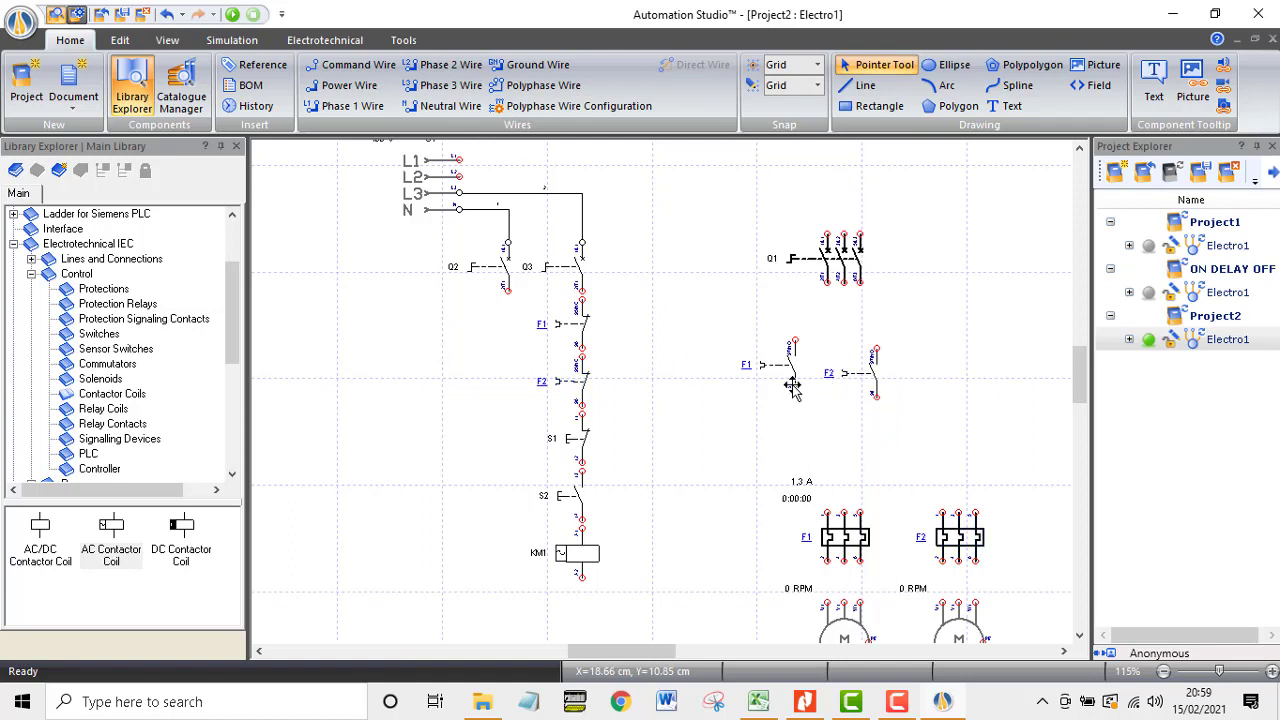
Step: Add a contact group with a single NO contact to coil KM1 and save the configuration
double_click(586, 558)
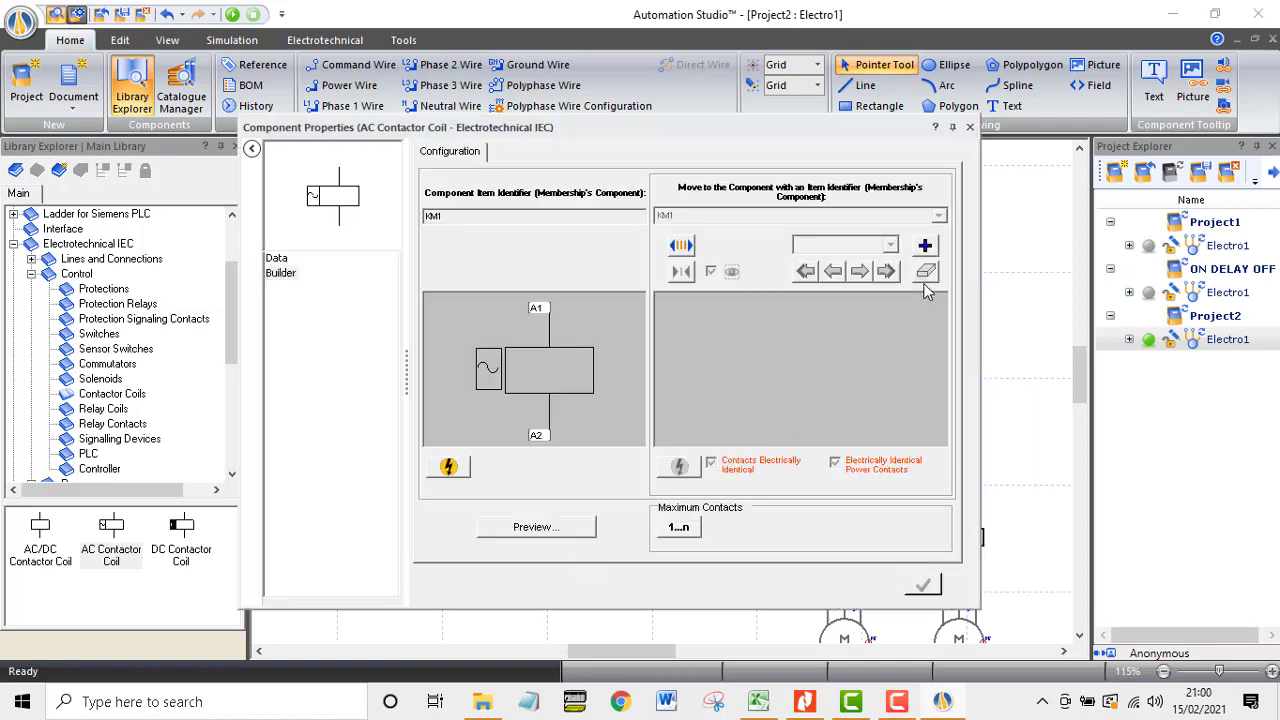
left_click(925, 246)
left_click(792, 348)
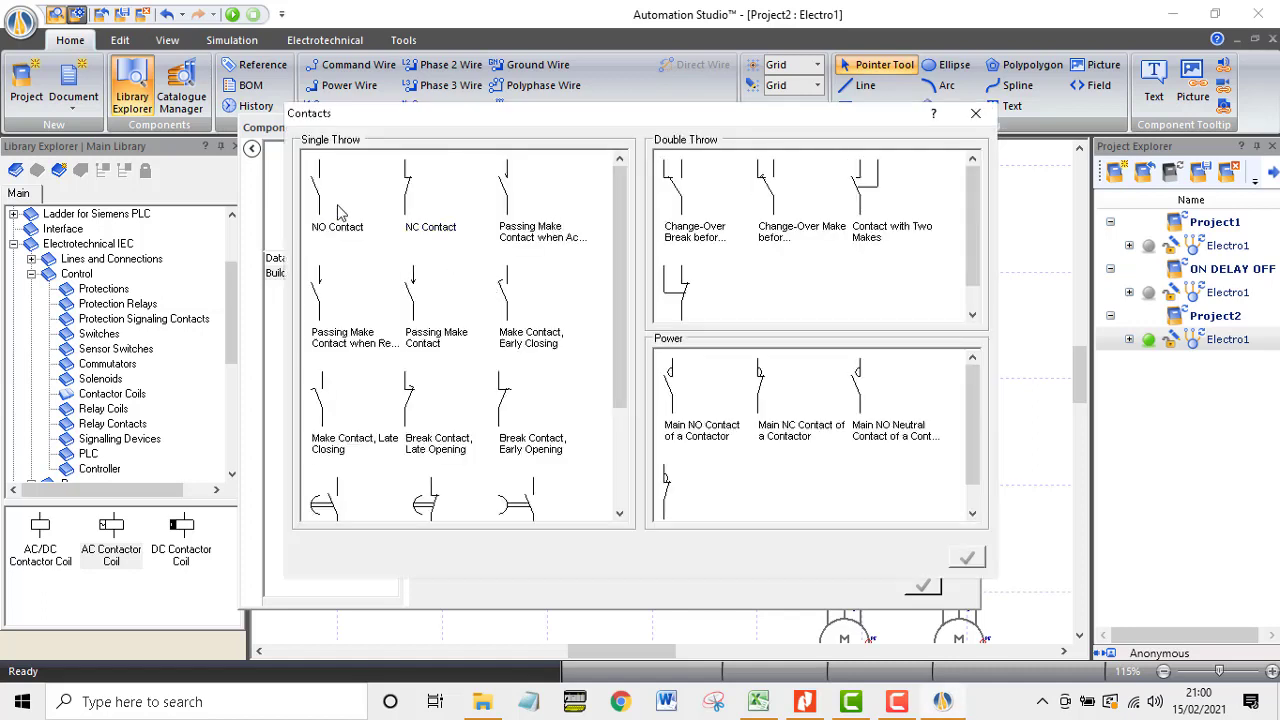
double_click(316, 190)
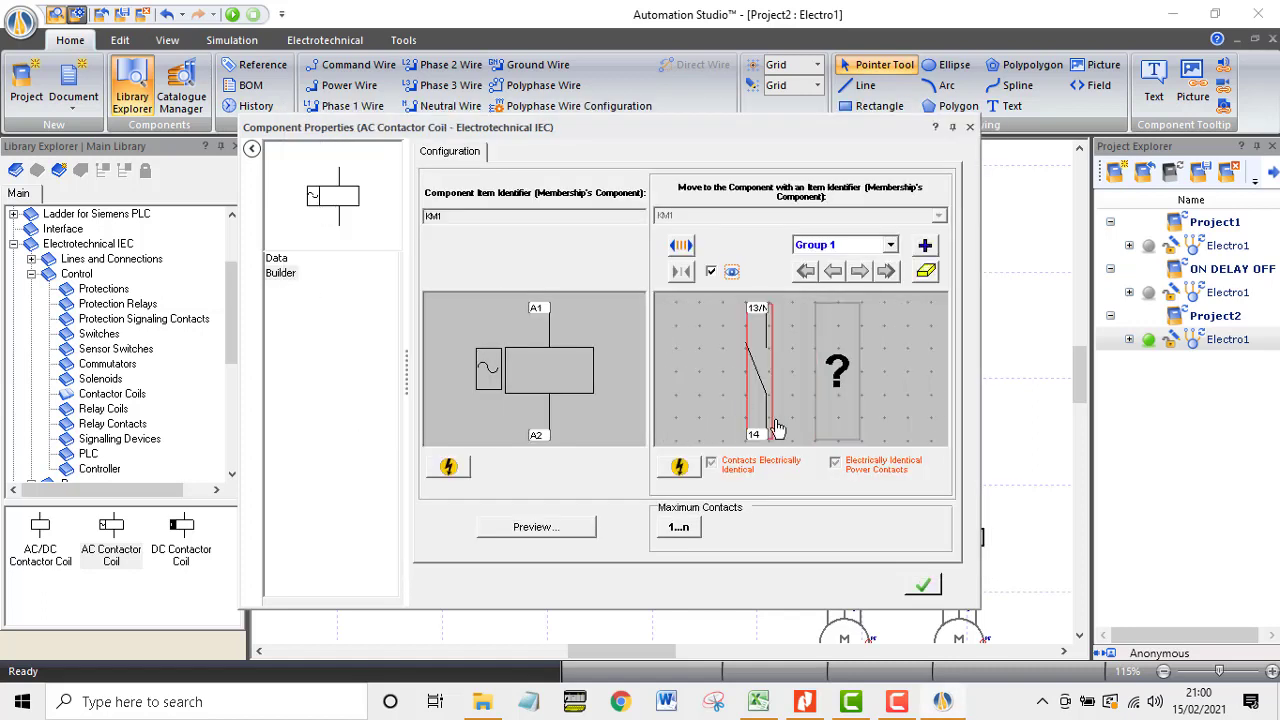
left_click(922, 588)
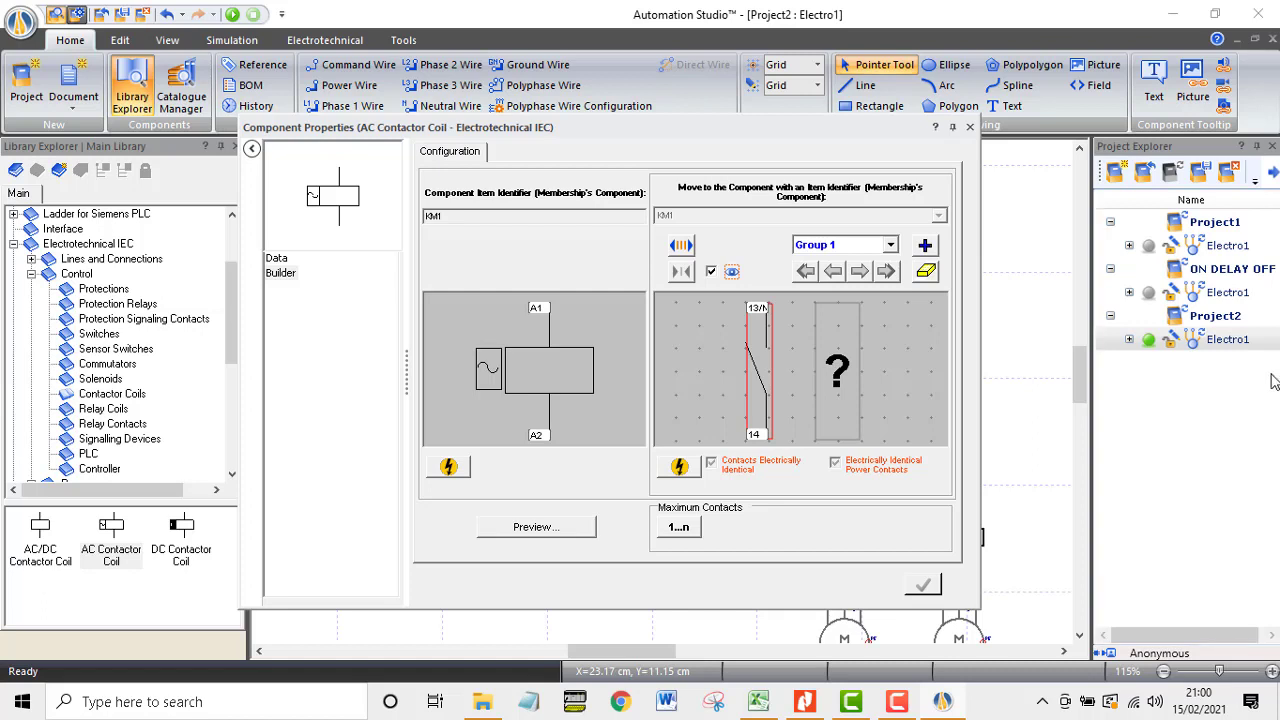
Step: Add a second contact group with three linked NO contacts to coil KM1 and save the configuration
left_click(926, 246)
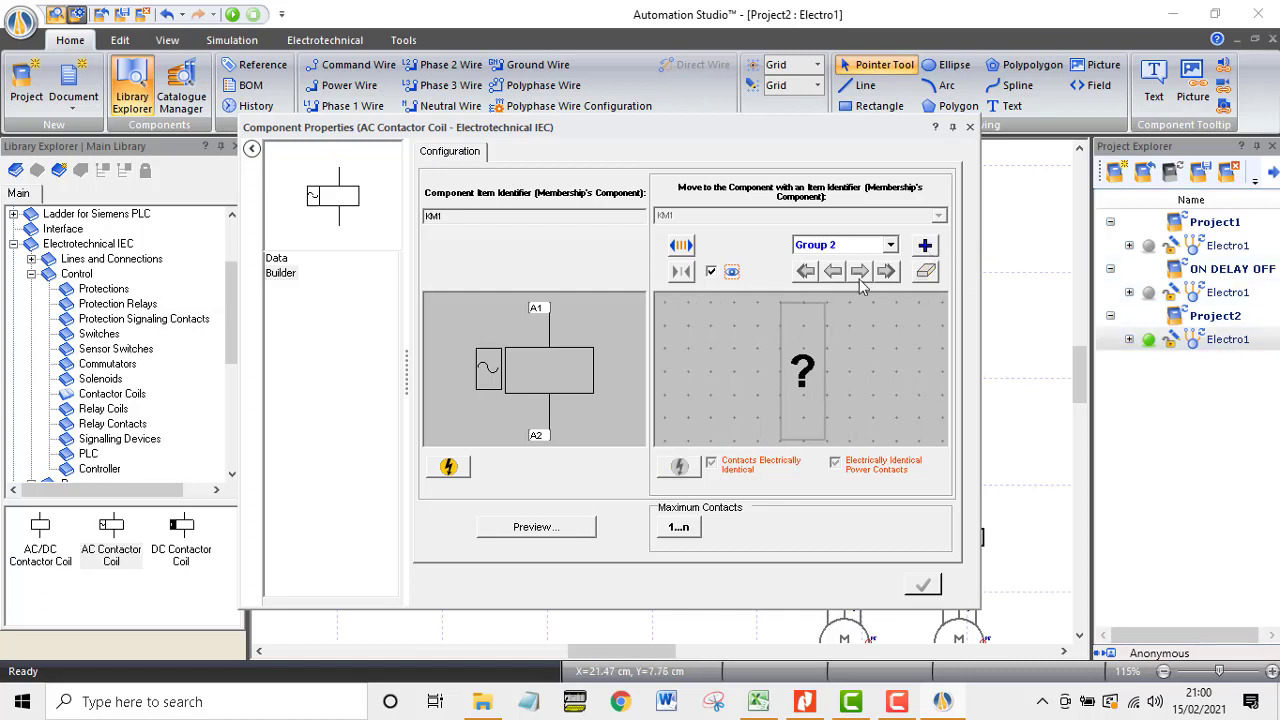
left_click(806, 358)
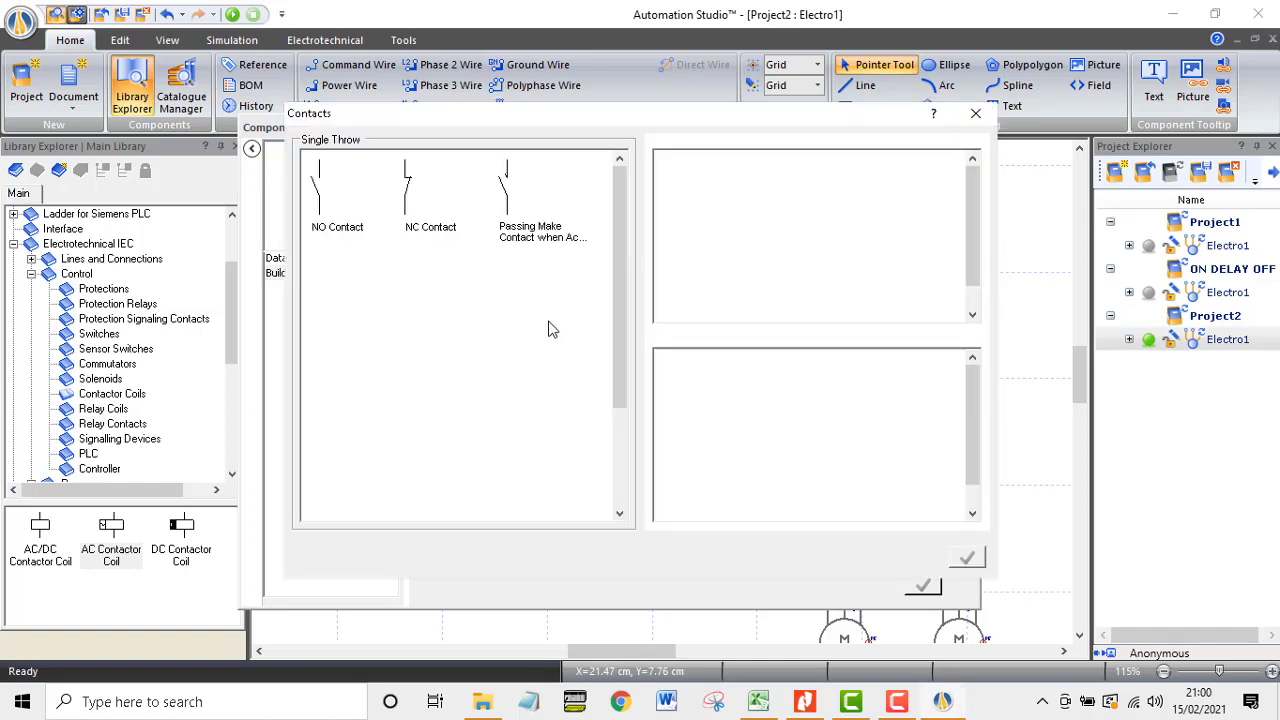
left_click(318, 196)
left_click(820, 392)
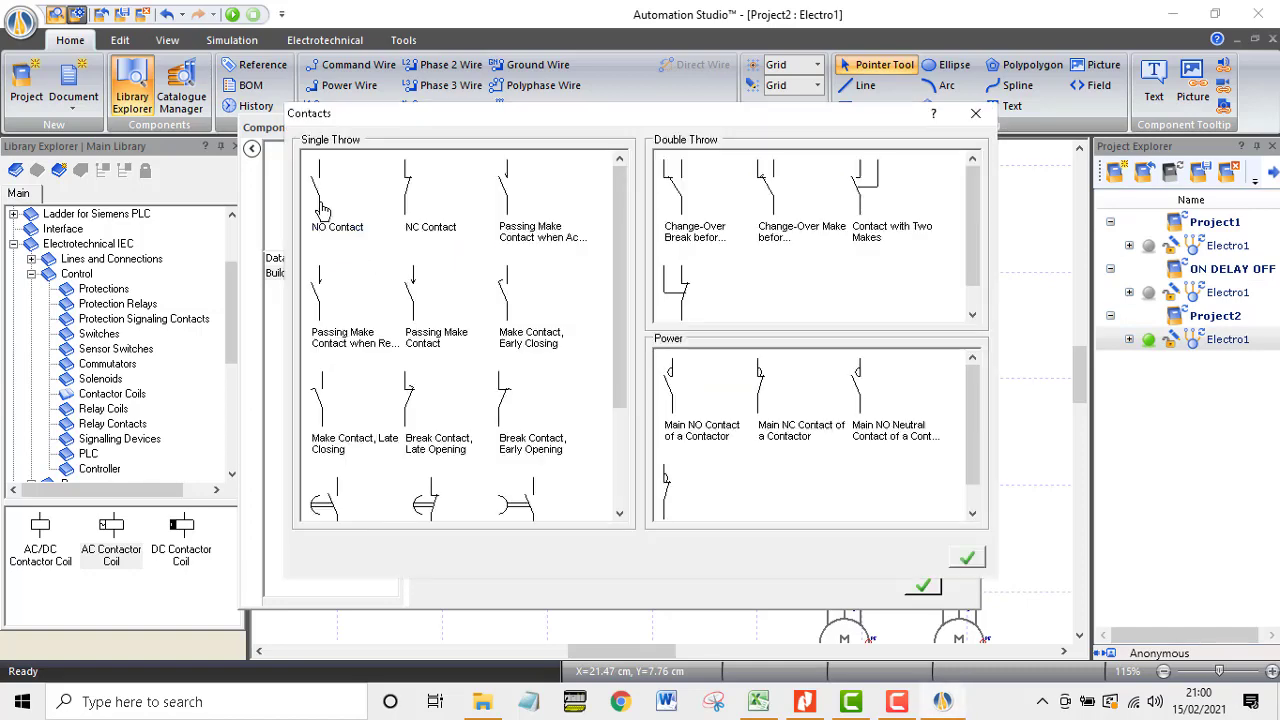
left_click(321, 208)
left_click(866, 385)
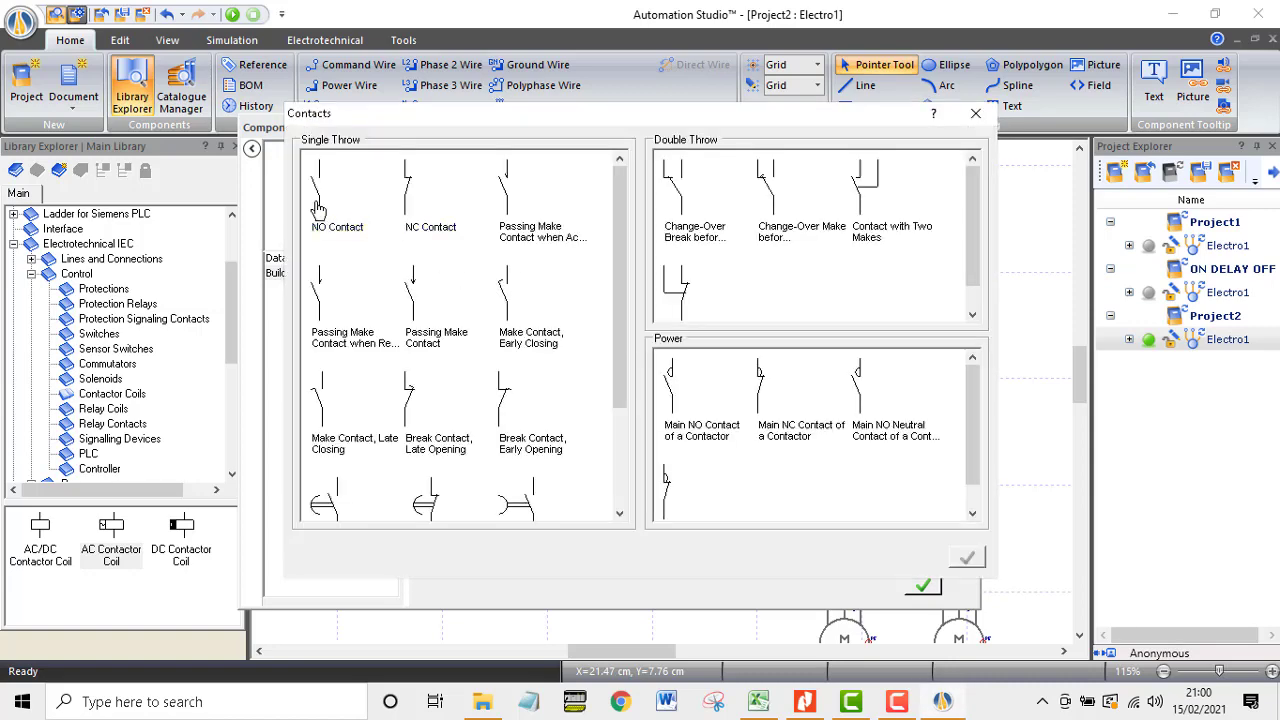
left_click(320, 208)
left_click(926, 580)
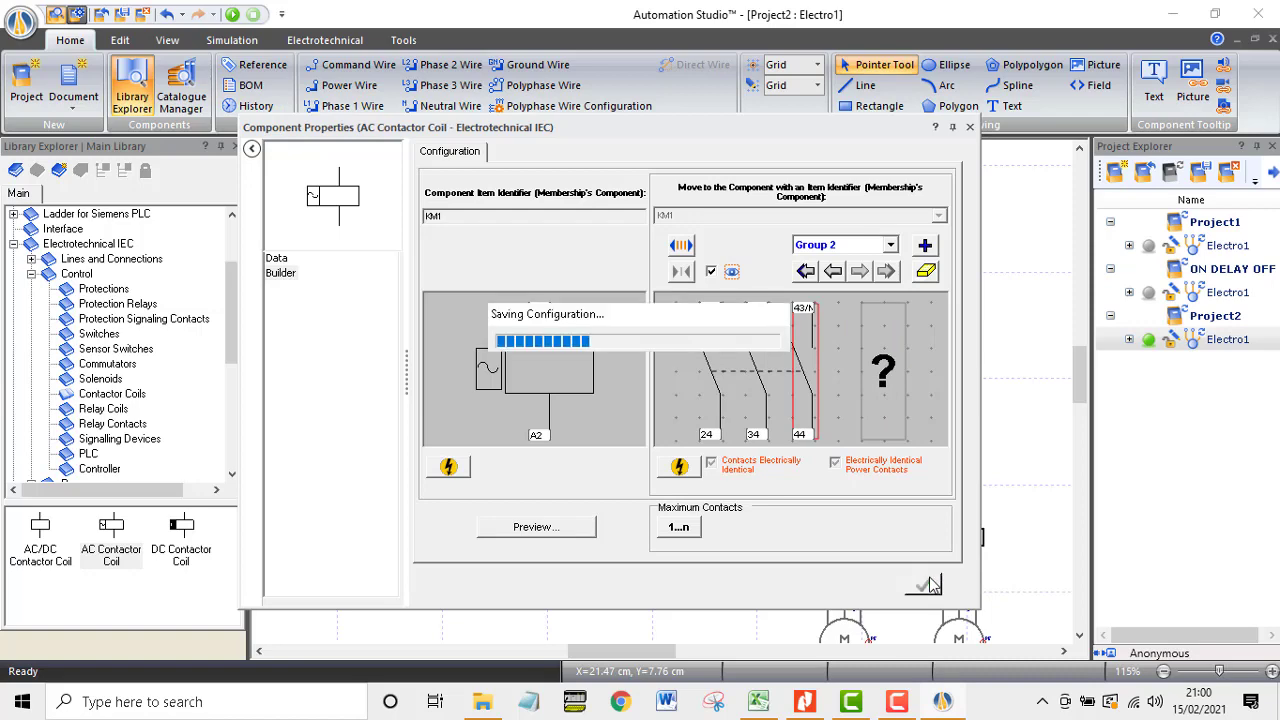
left_click(969, 127)
Step: Move KM1's three-pole contact toward the power circuit and its single NO contact beside S1
scroll(742, 525, "down", 3)
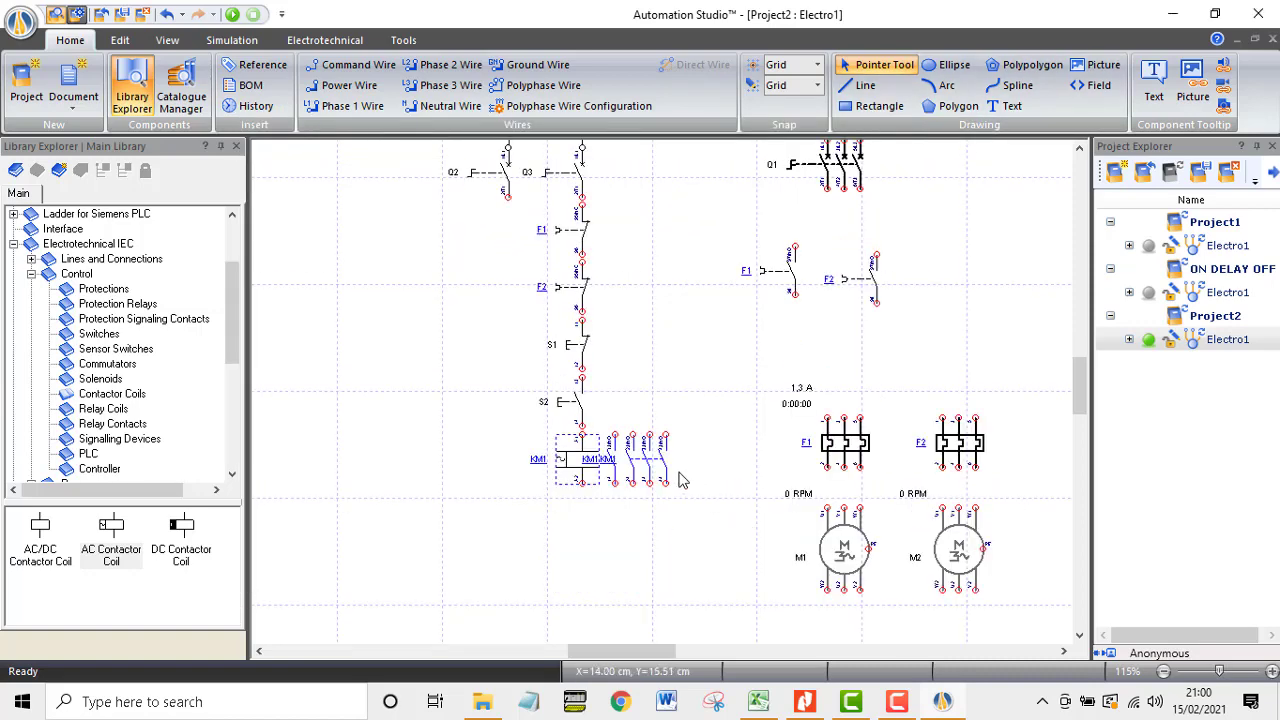
left_click_drag(647, 468, 742, 372)
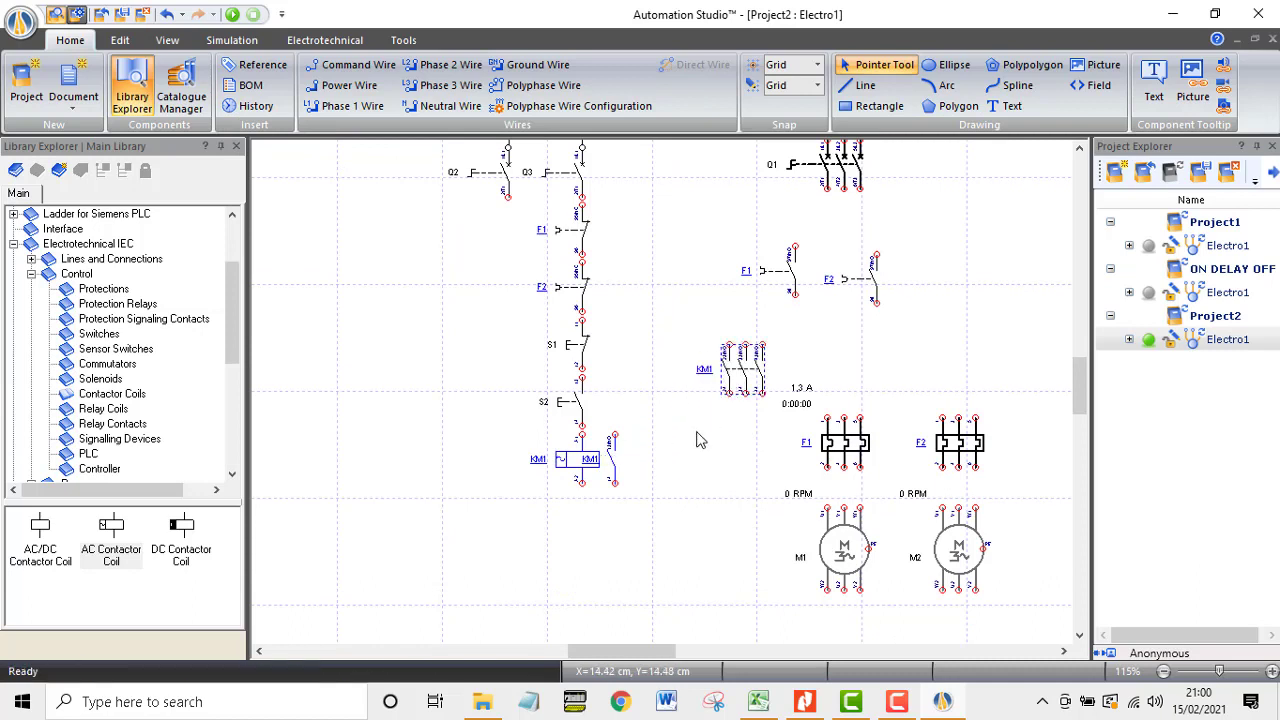
left_click_drag(614, 463, 625, 347)
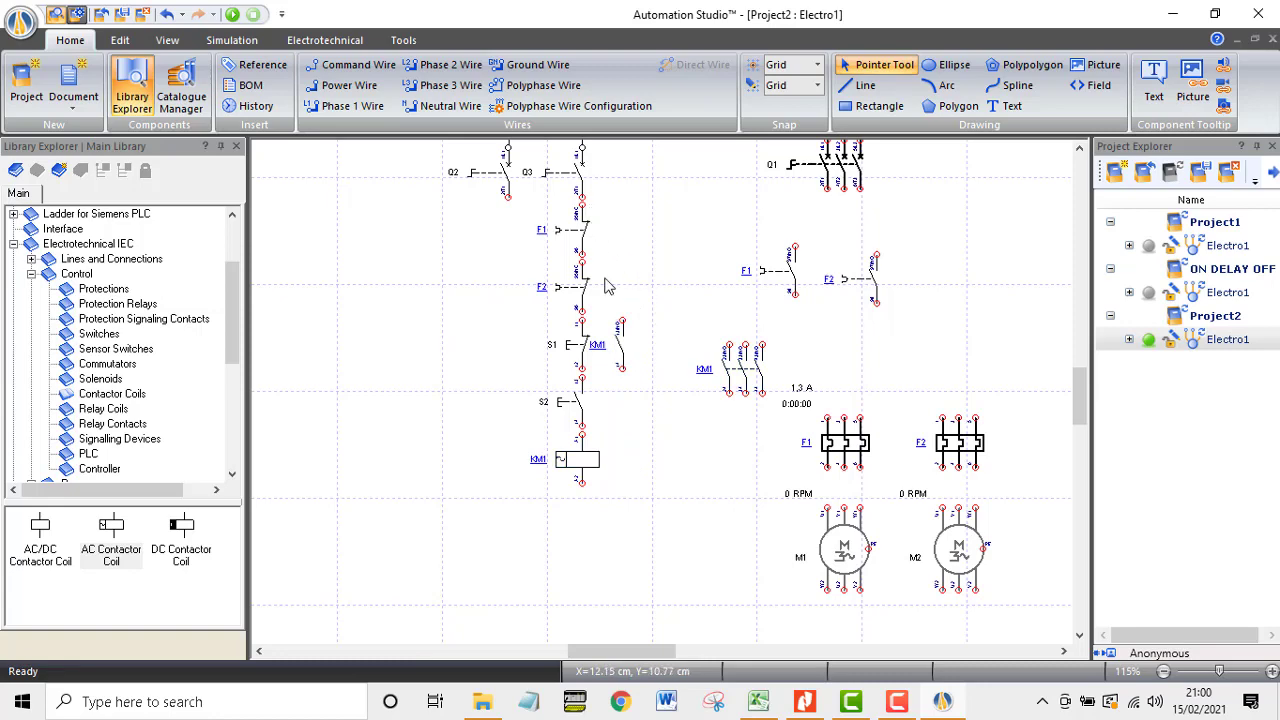
Step: Wire Q3, F1's NC contact, F2's NC contact and S1 in series
scroll(590, 197, "up", 3)
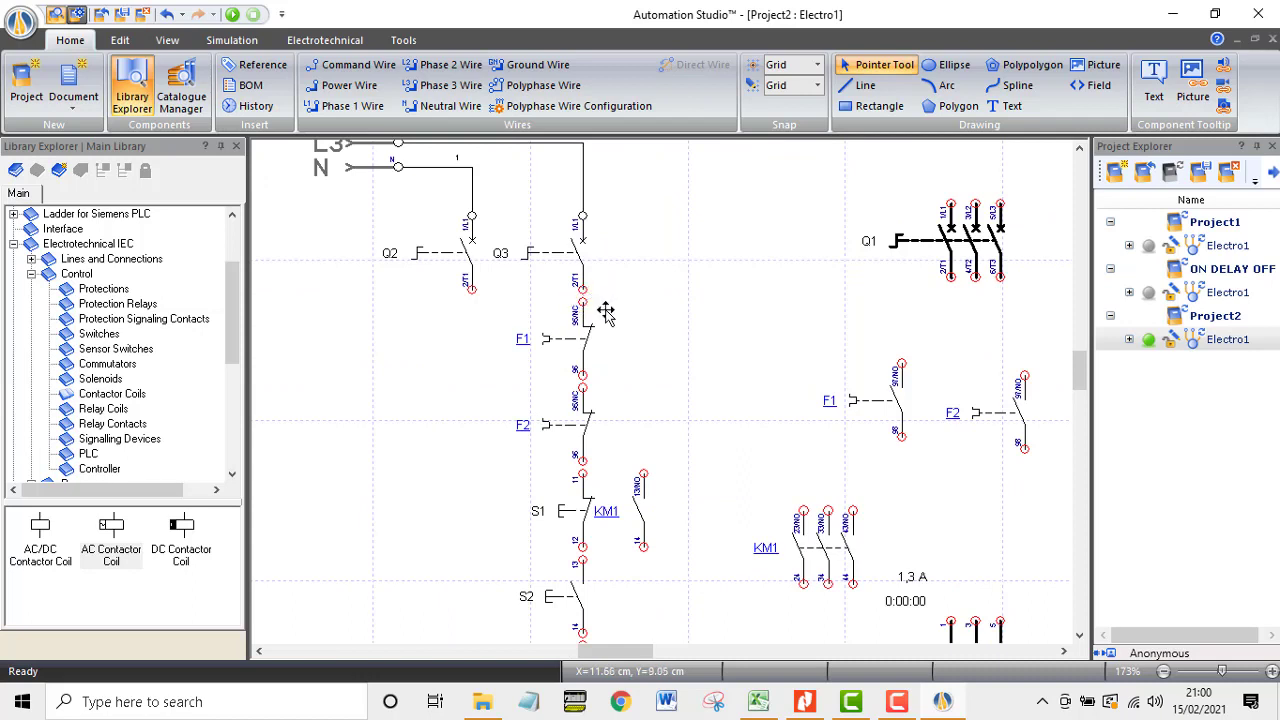
left_click(583, 287)
left_click(583, 301)
left_click(583, 374)
left_click(583, 387)
left_click(582, 462)
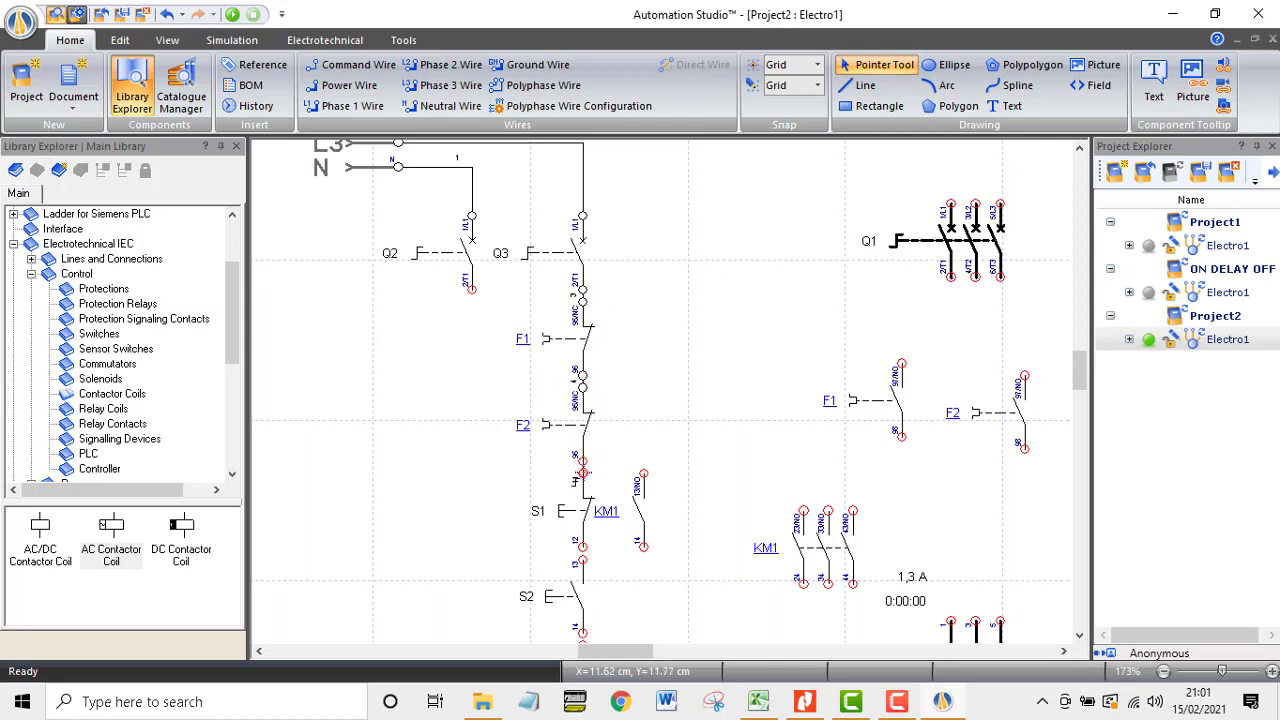
Step: Wire KM1's single NO contact in parallel with S1 and join S1 to S2
scroll(617, 453, "down", 4)
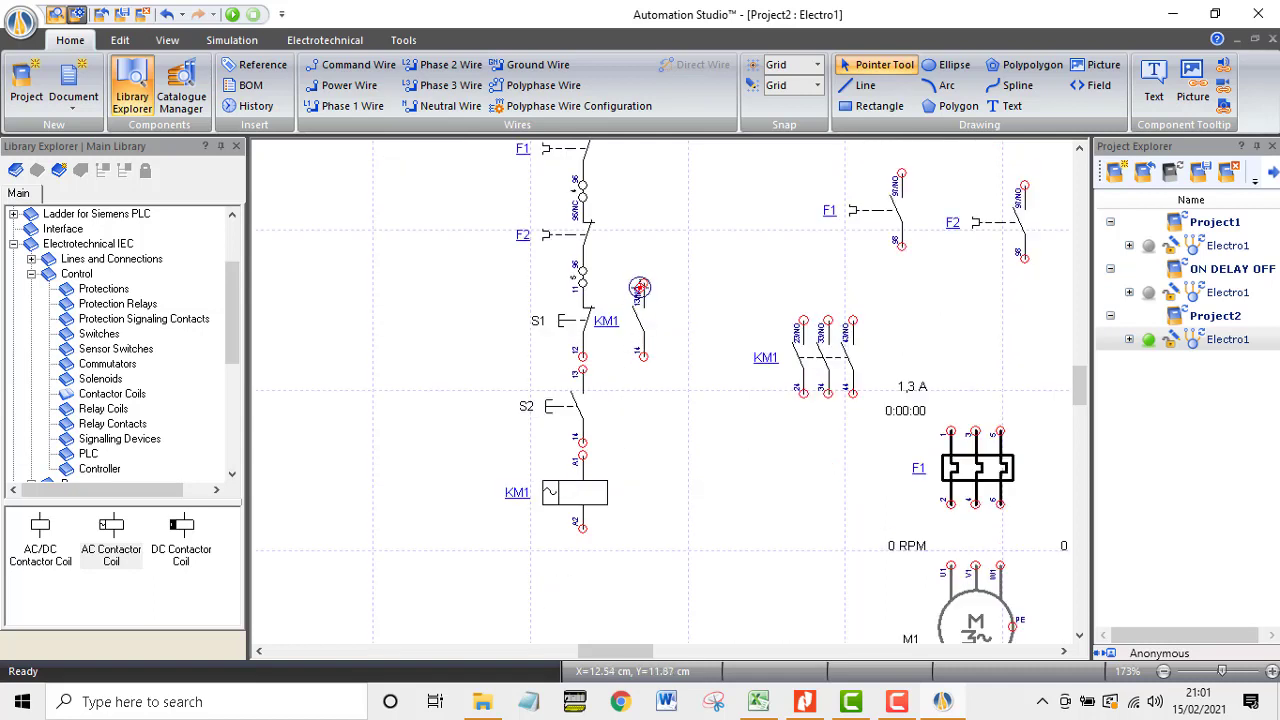
left_click(583, 285)
left_click(643, 356)
left_click(581, 355)
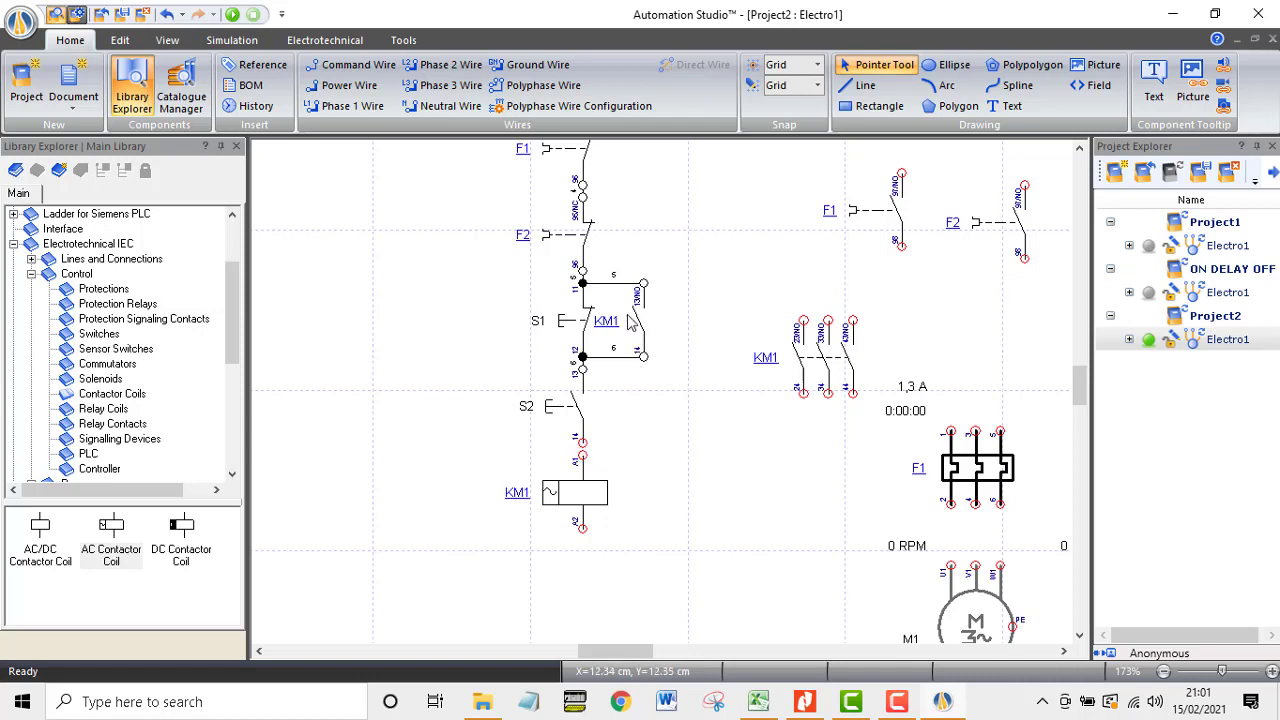
Step: Delete both wires connecting KM1's single NO contact across S1
left_click(619, 284)
key("Delete")
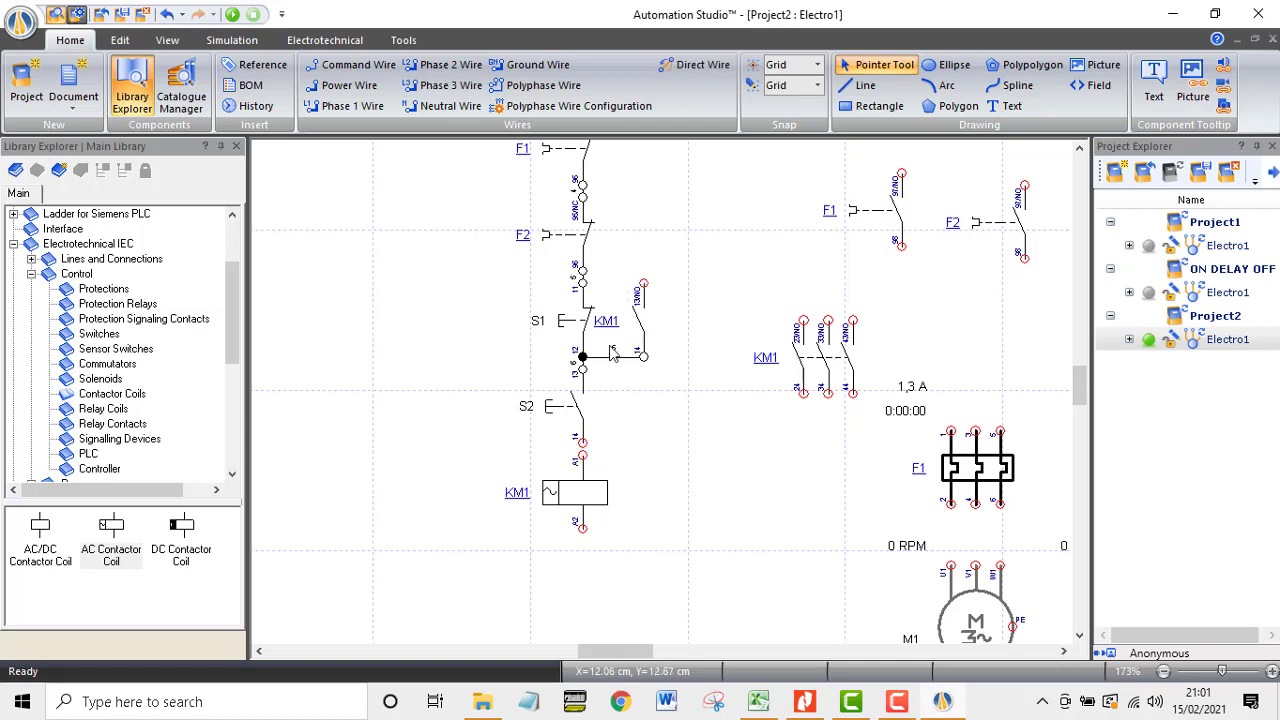
left_click(612, 356)
key("Delete")
Step: Move KM1's single NO contact beside S2 and wire it in parallel with S2
mouse_move(637, 333)
left_mouse_down()
mouse_move(643, 405)
mouse_move(626, 370)
mouse_move(582, 370)
left_mouse_up()
left_click(668, 402)
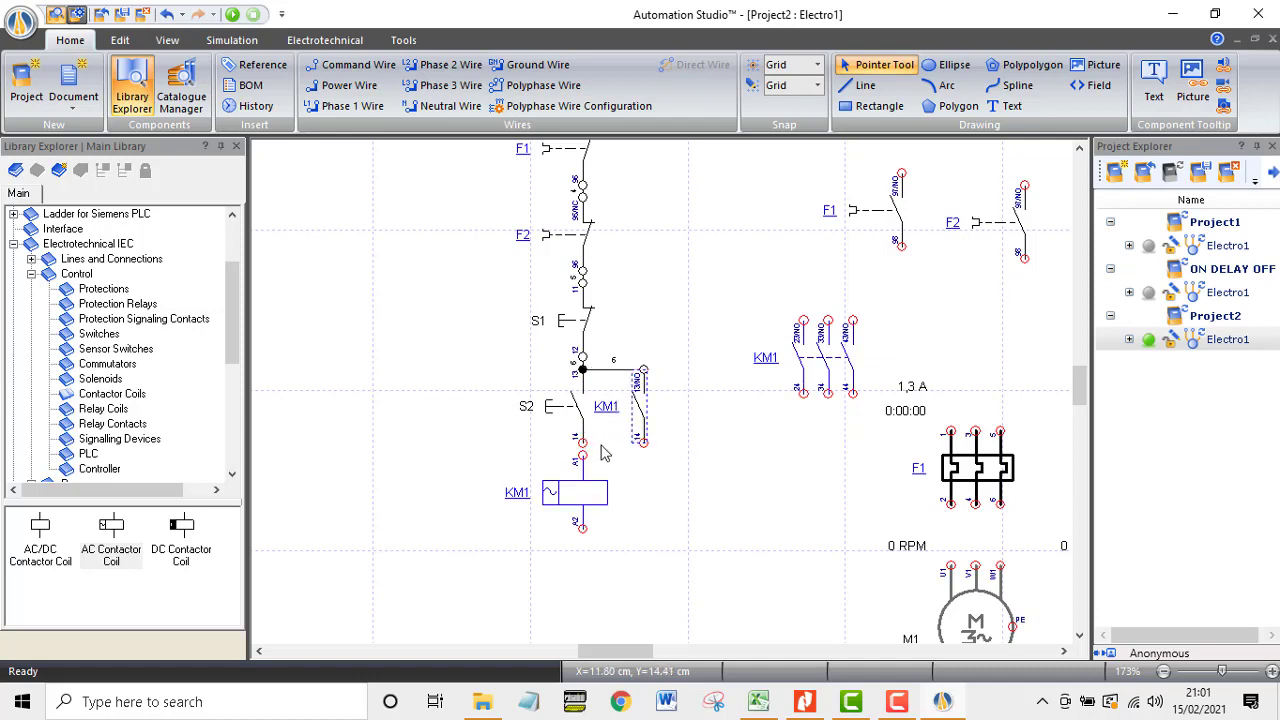
left_click_drag(642, 441, 582, 443)
Step: Lower coil KM1 in its column and wire its A1 terminal to S2's lower terminal
left_click(580, 495)
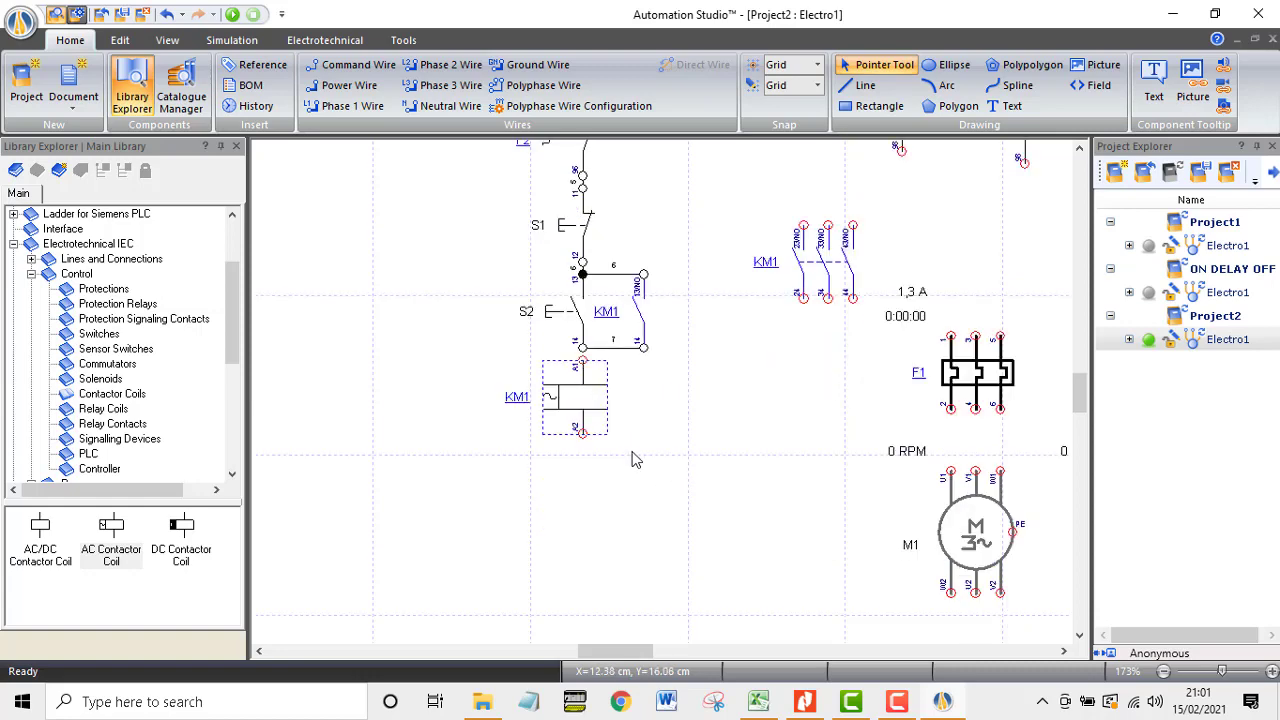
left_click_drag(580, 493, 584, 568)
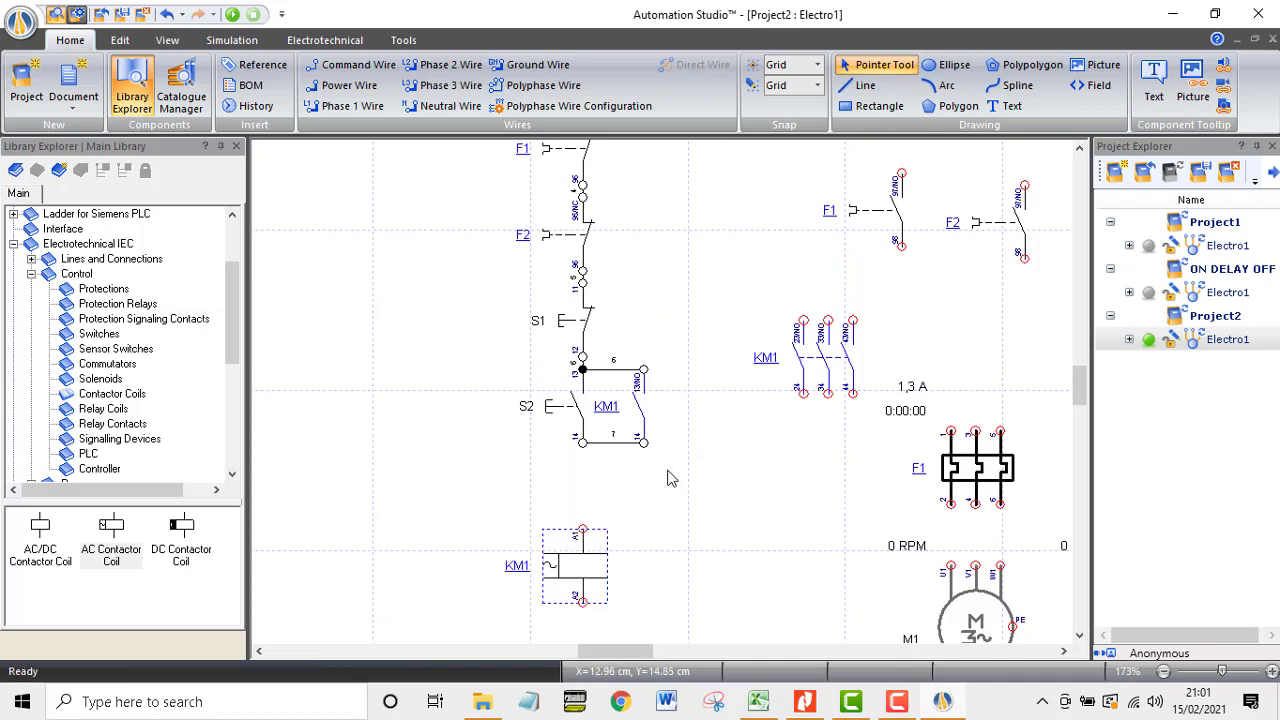
left_click_drag(582, 530, 581, 440)
Step: Wire Q2's lower terminal to coil KM1's A2 terminal and move KM1's three-pole contact above overload relay F1
scroll(575, 420, "up", 2)
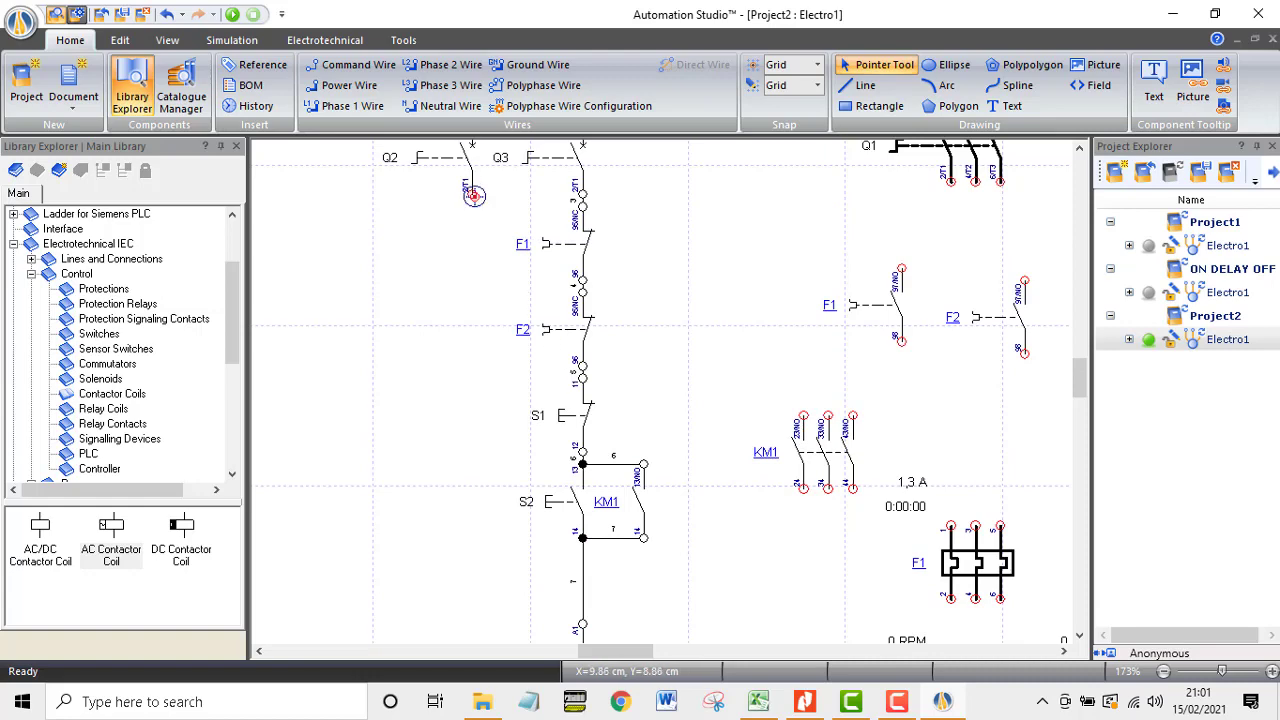
left_click_drag(473, 234, 582, 507)
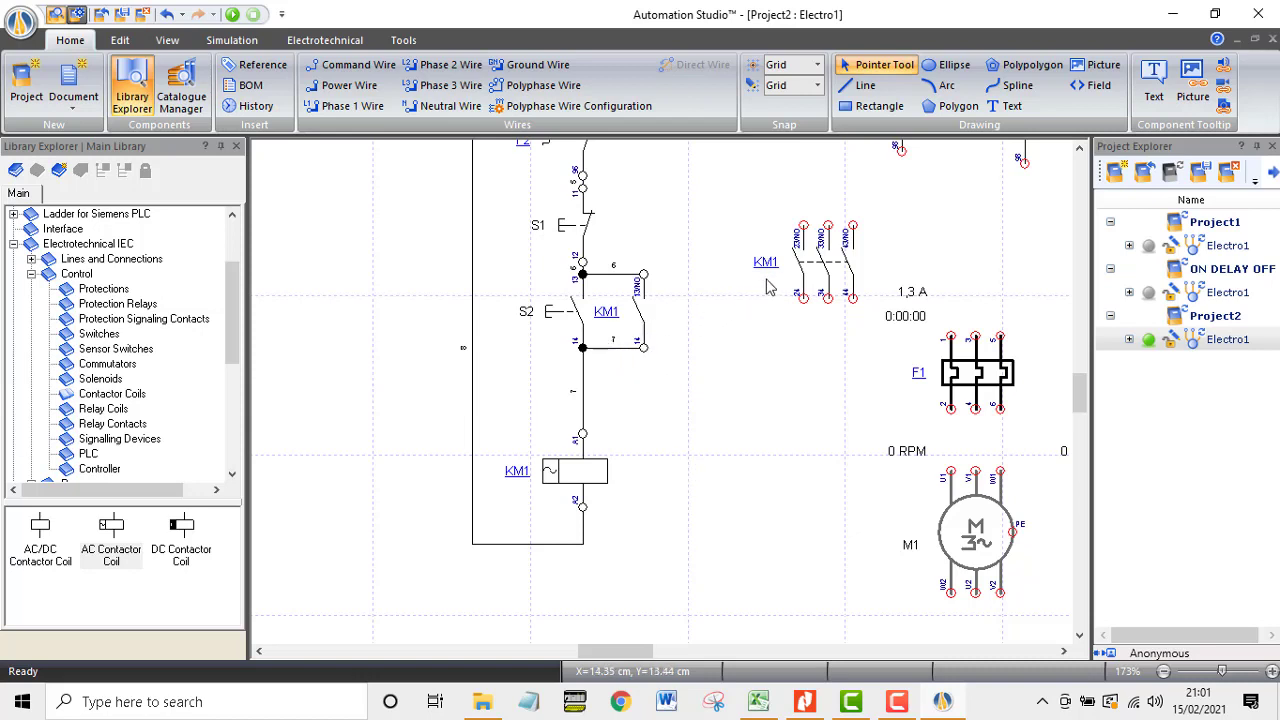
left_click_drag(830, 262, 967, 252)
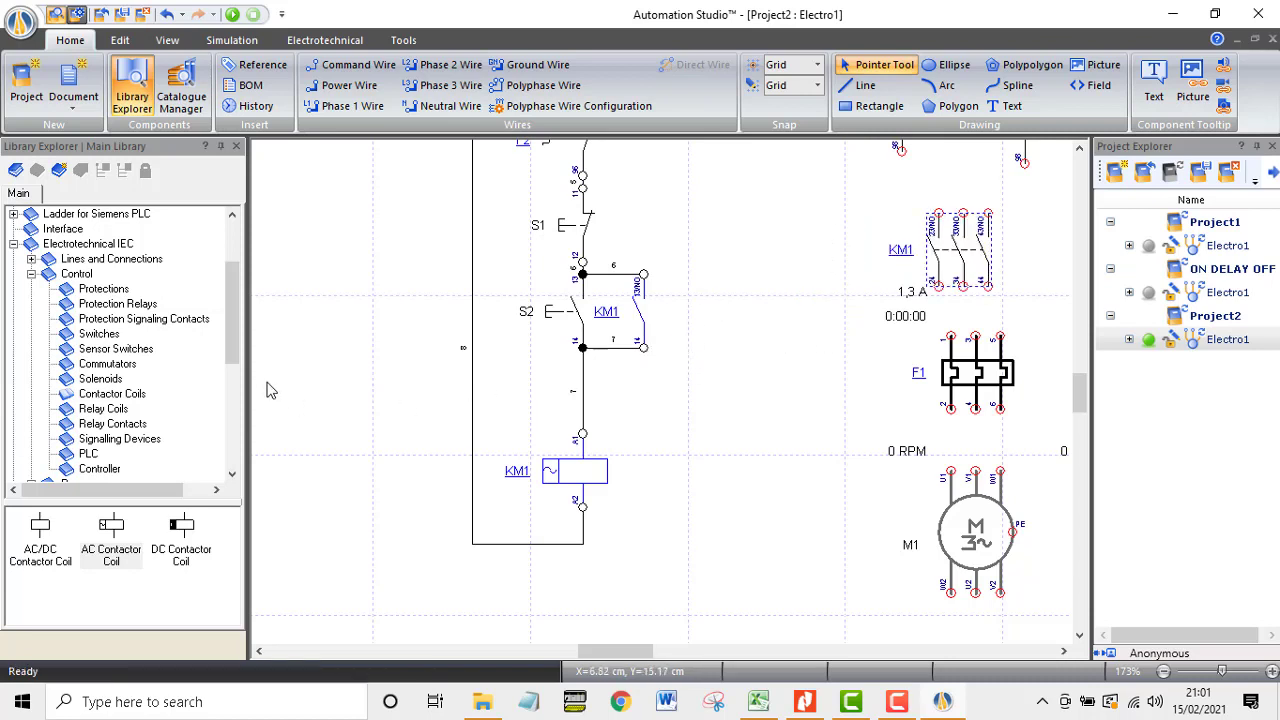
Step: Place an AC/DC on-delay relay coil beside coil KM1 at the same height
left_click(112, 410)
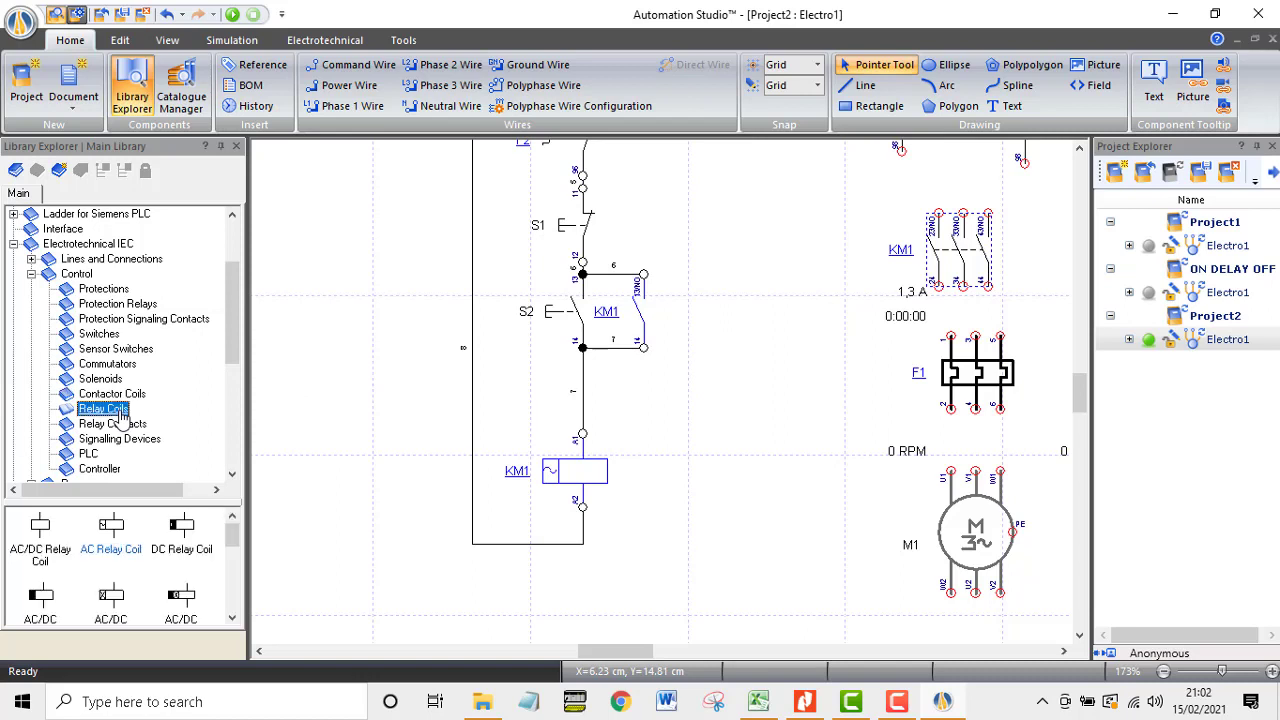
left_click(110, 597)
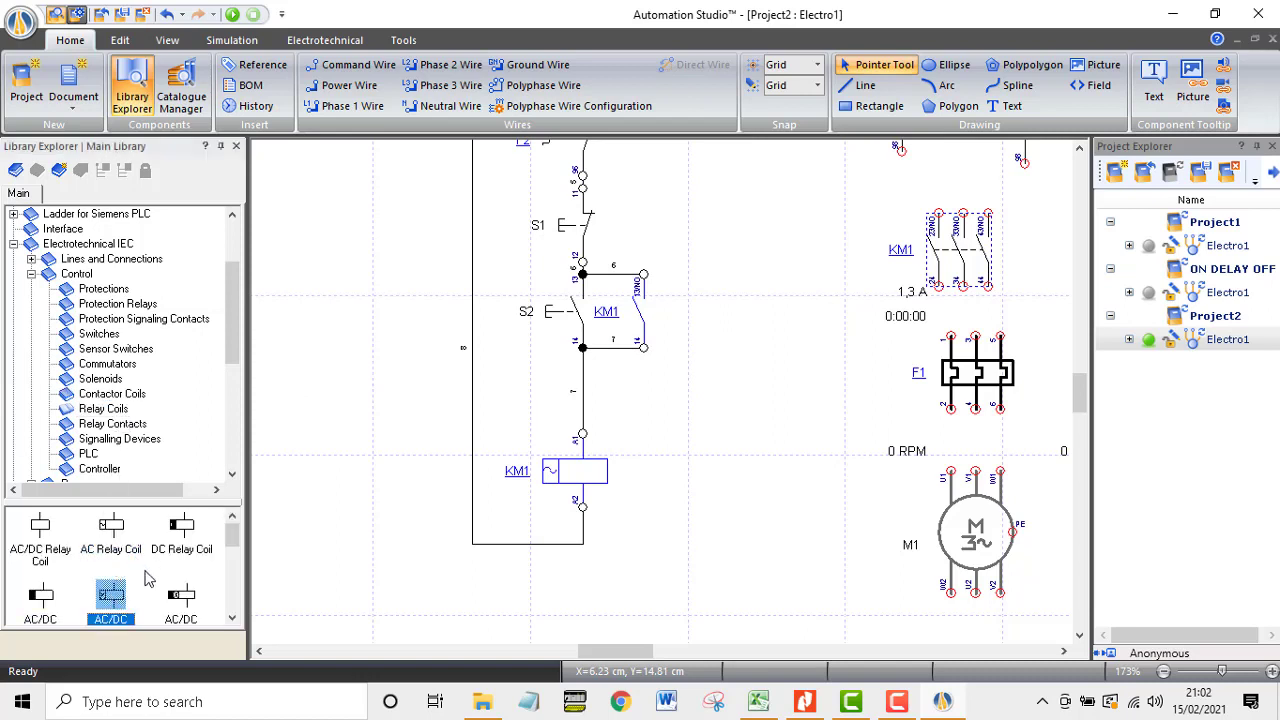
scroll(145, 578, "down", 1)
left_click_drag(125, 540, 706, 490)
left_click_drag(678, 254, 626, 402)
left_click_drag(686, 244, 646, 388)
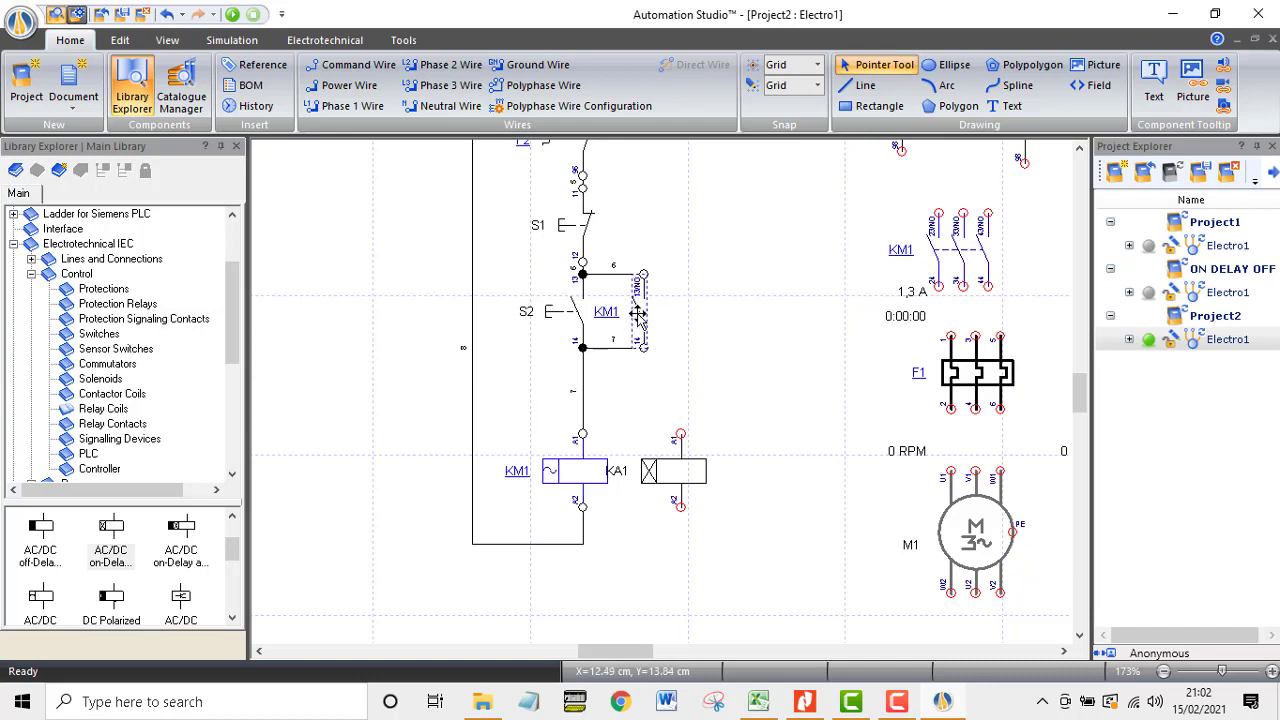
Step: Shift KM1's single NO contact and relay coil KA1 farther from the S2 and KM1 coil column
left_click(641, 323)
left_click_drag(675, 325, 688, 377)
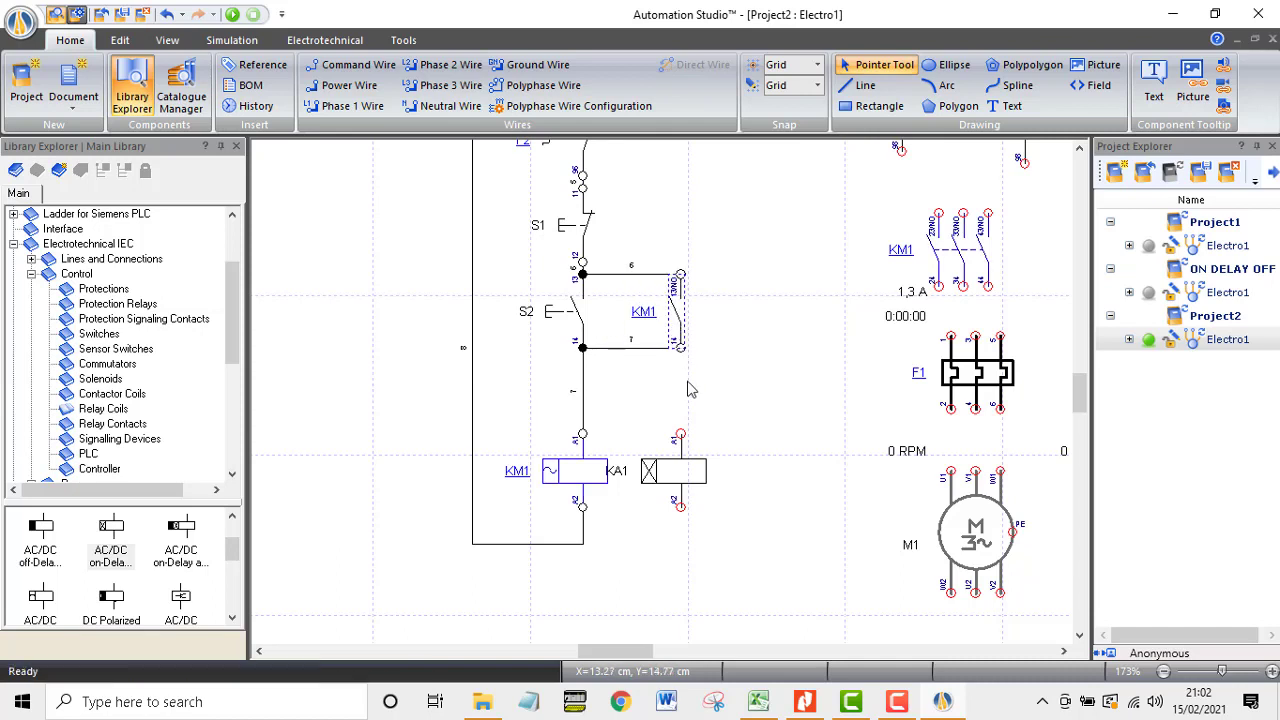
left_click_drag(676, 470, 690, 470)
left_click(680, 323)
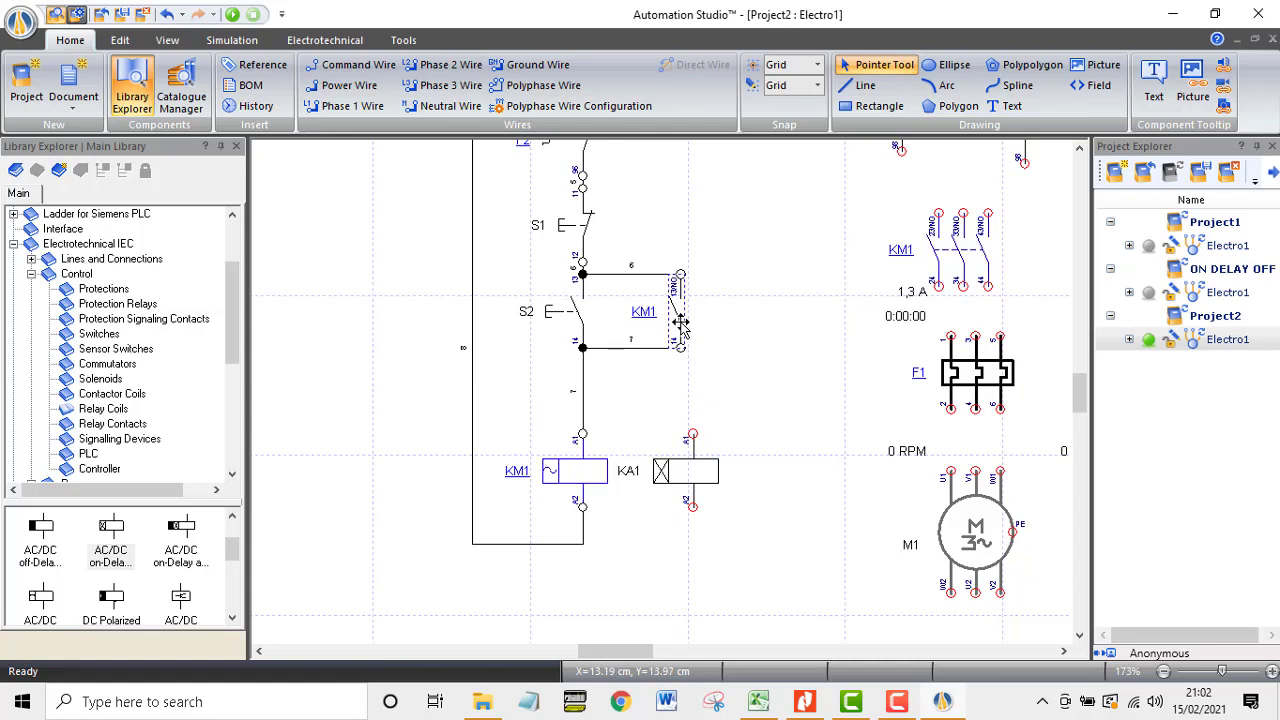
Step: Align KM1's single NO contact above KA1, then wire KA1's A1 to that contact and A2 to coil KM1's return line
mouse_move(680, 323)
left_mouse_down()
mouse_move(694, 323)
mouse_move(692, 433)
left_mouse_up()
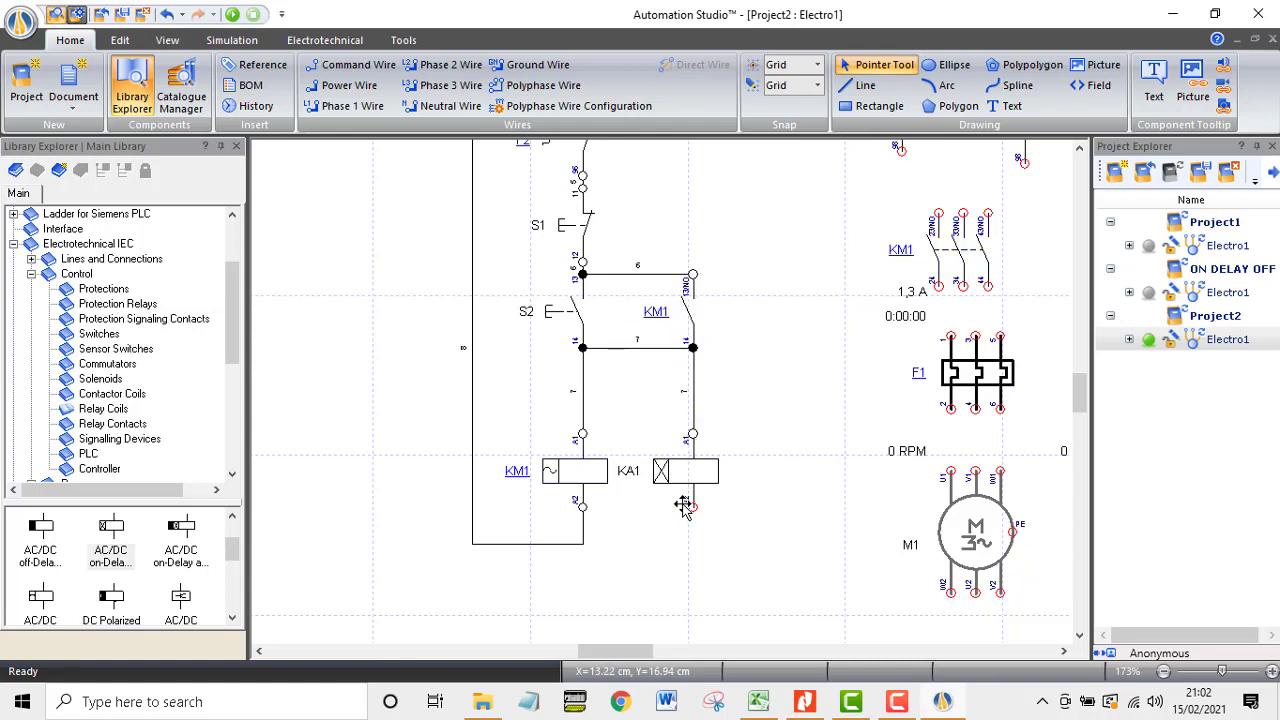
left_click_drag(690, 507, 582, 546)
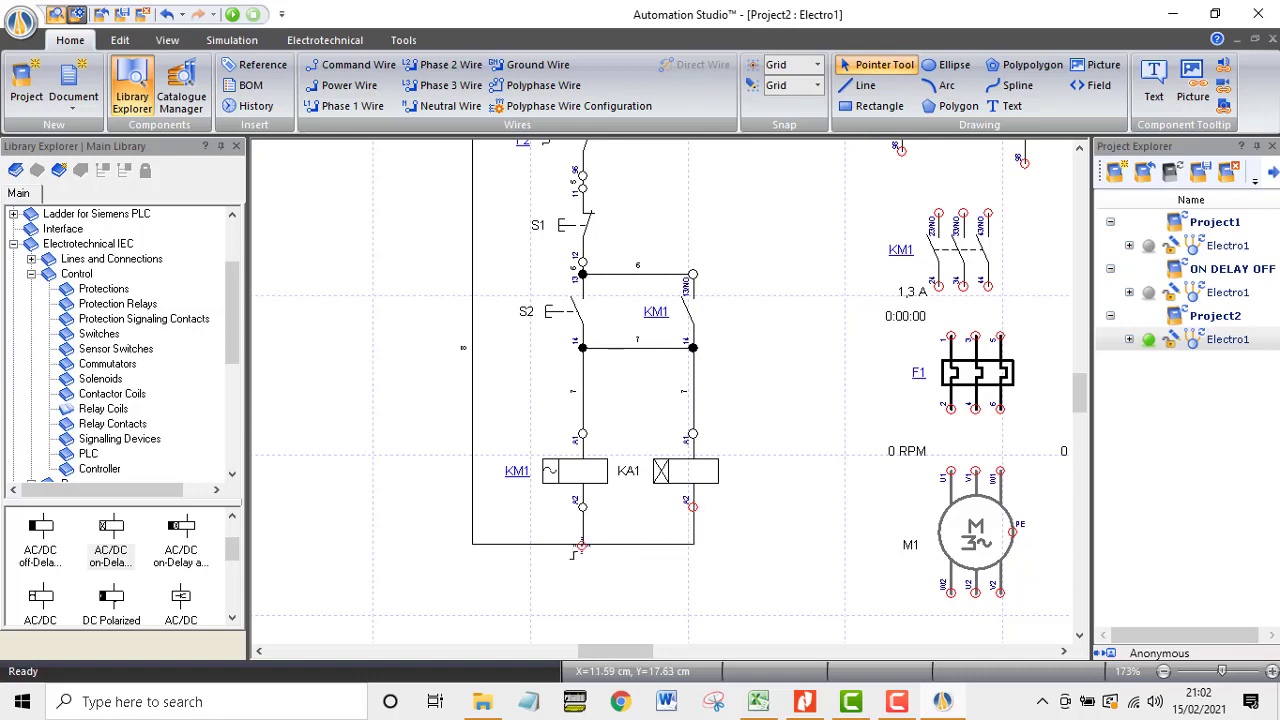
left_click(634, 558)
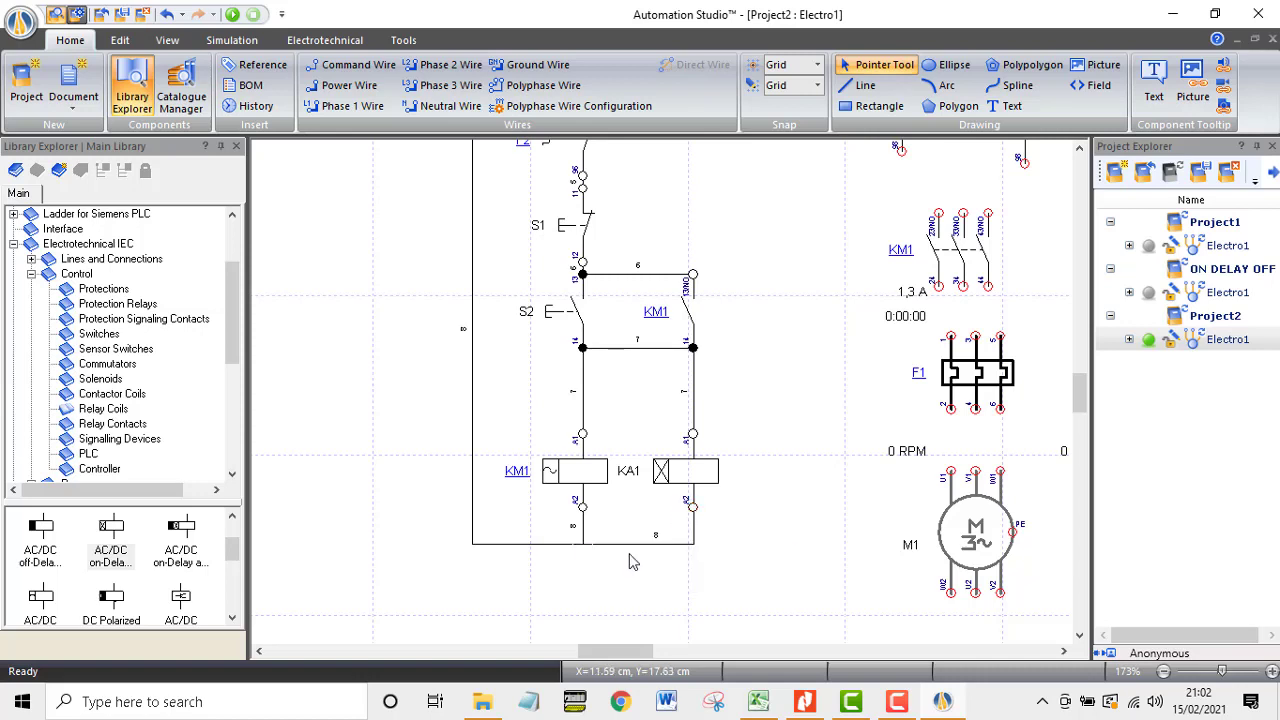
Step: Check relay coil KA1's electrical characteristics, then add and save a contact group with one NO contact
double_click(678, 463)
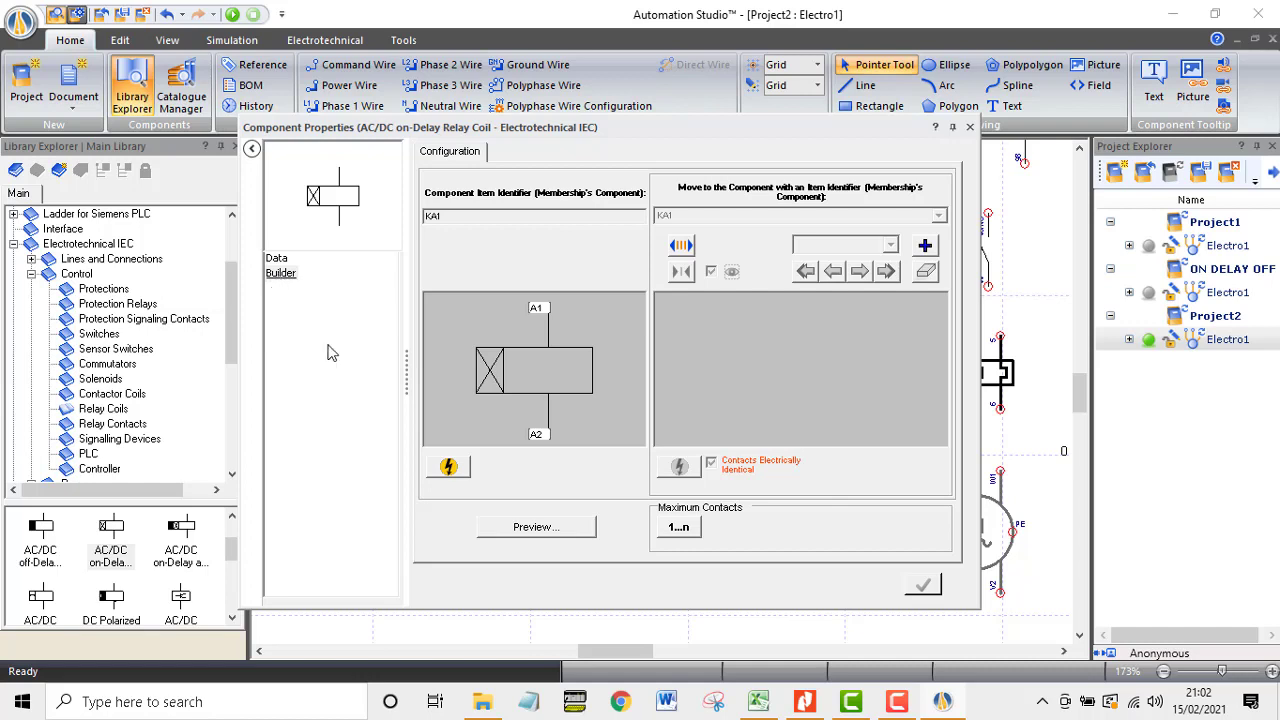
left_click(466, 472)
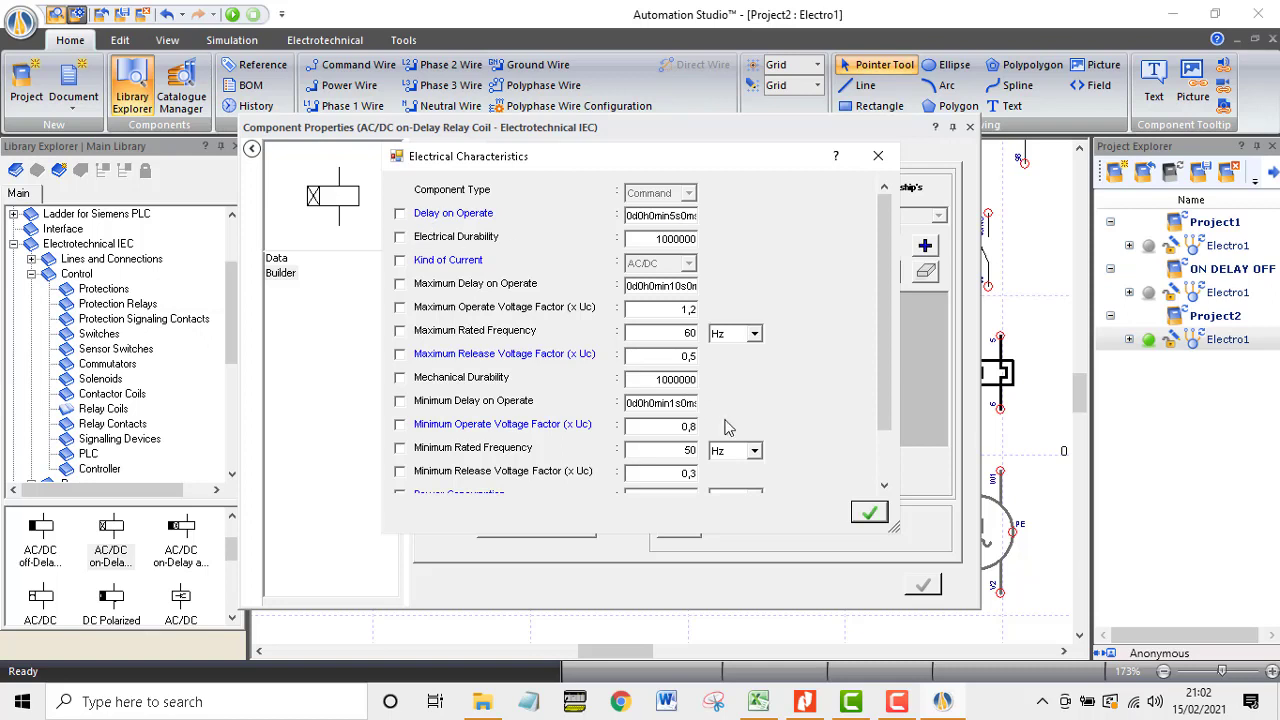
left_click(868, 514)
left_click(923, 247)
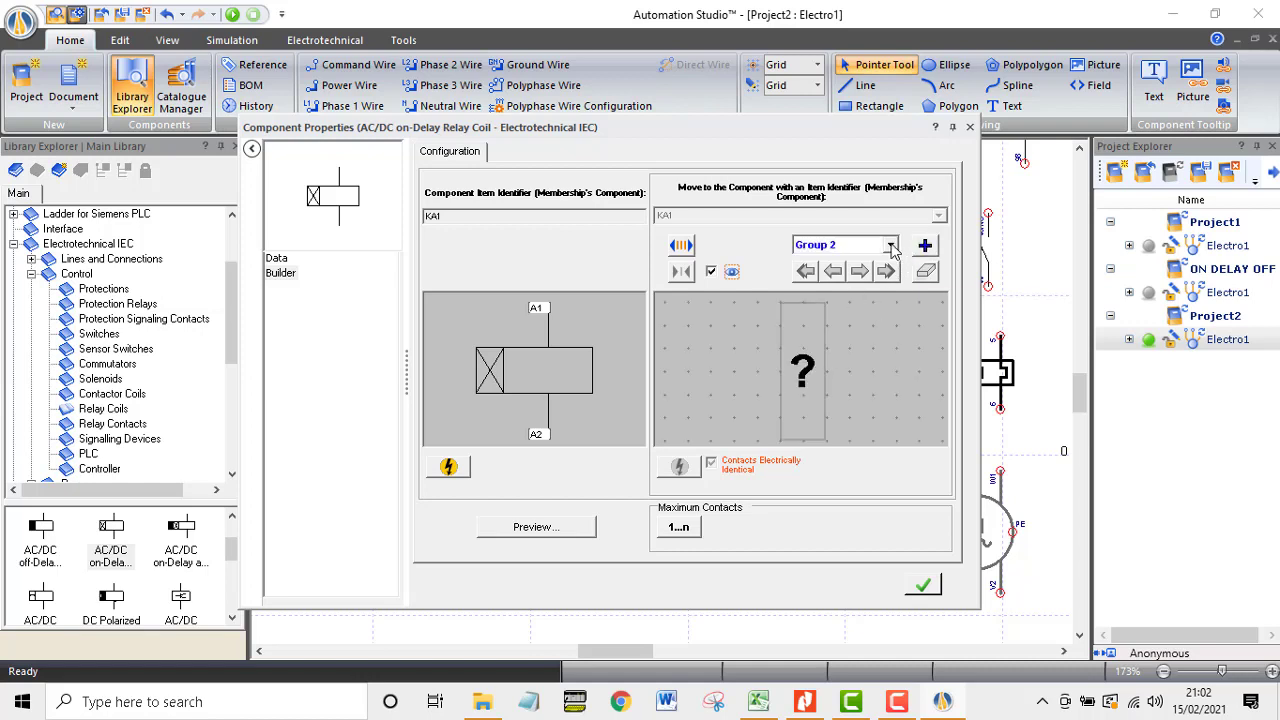
left_click(891, 246)
left_click(803, 380)
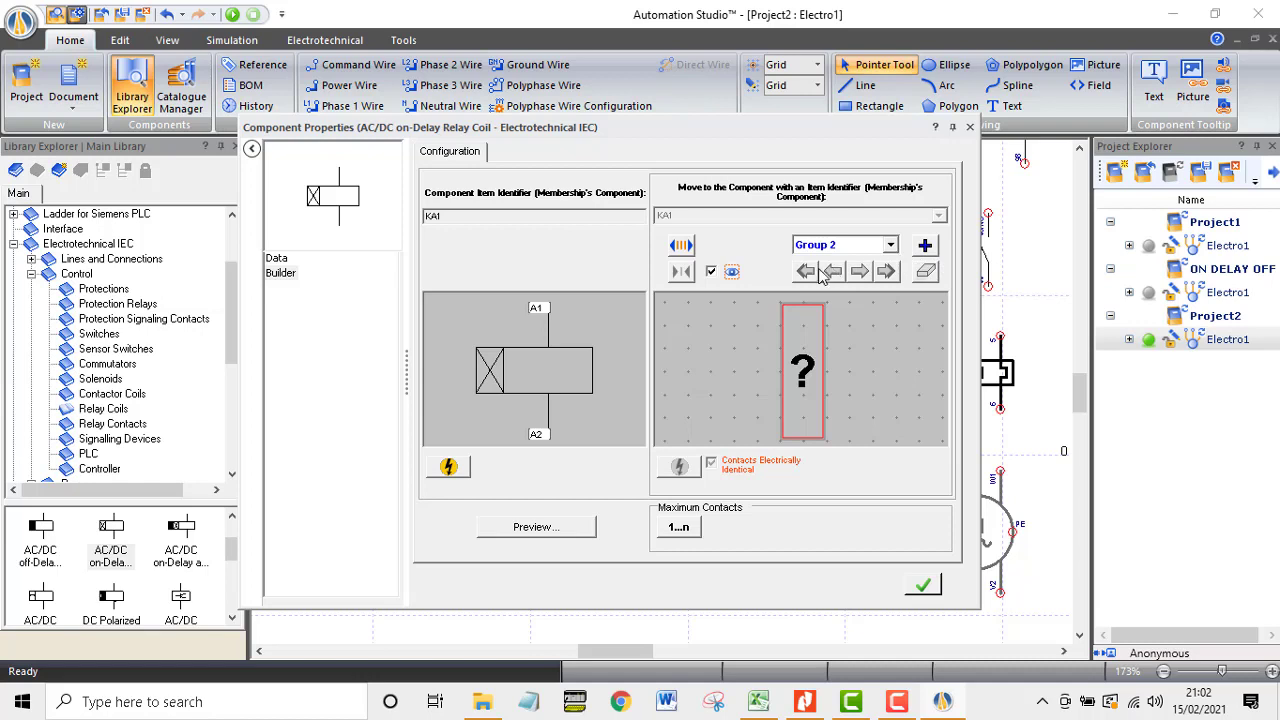
left_click(861, 252)
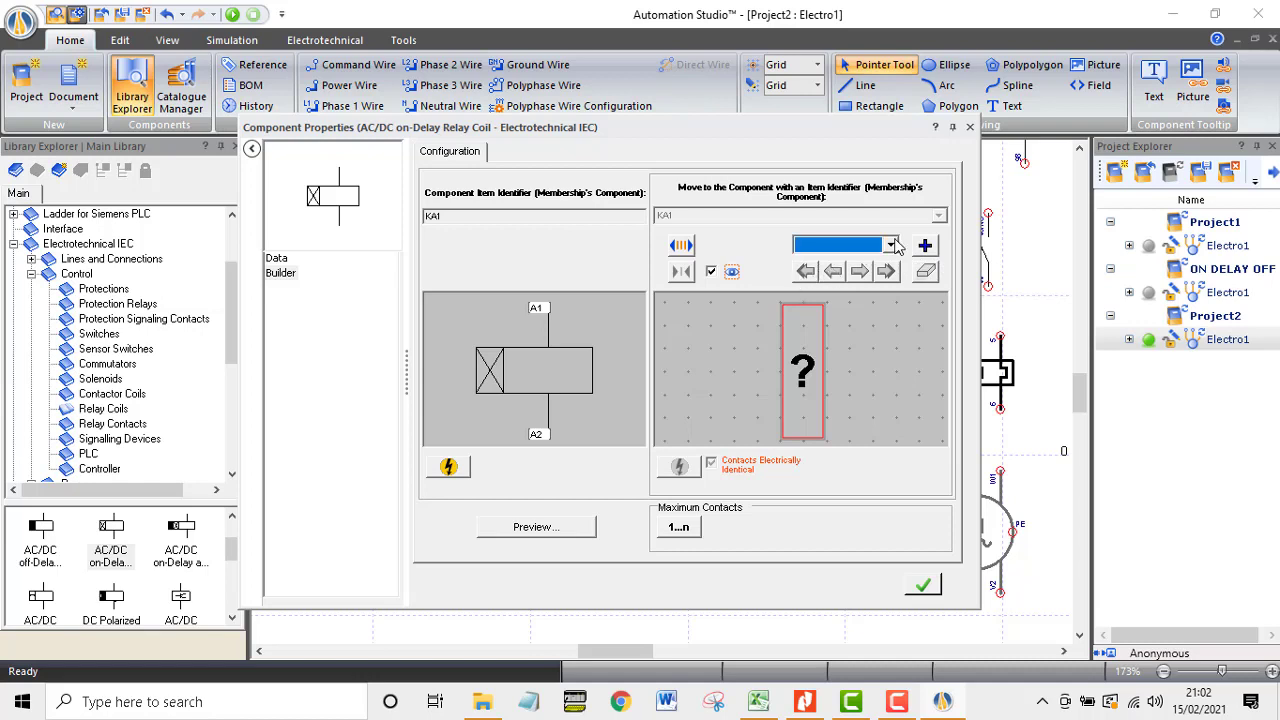
left_click(830, 261)
left_click(827, 381)
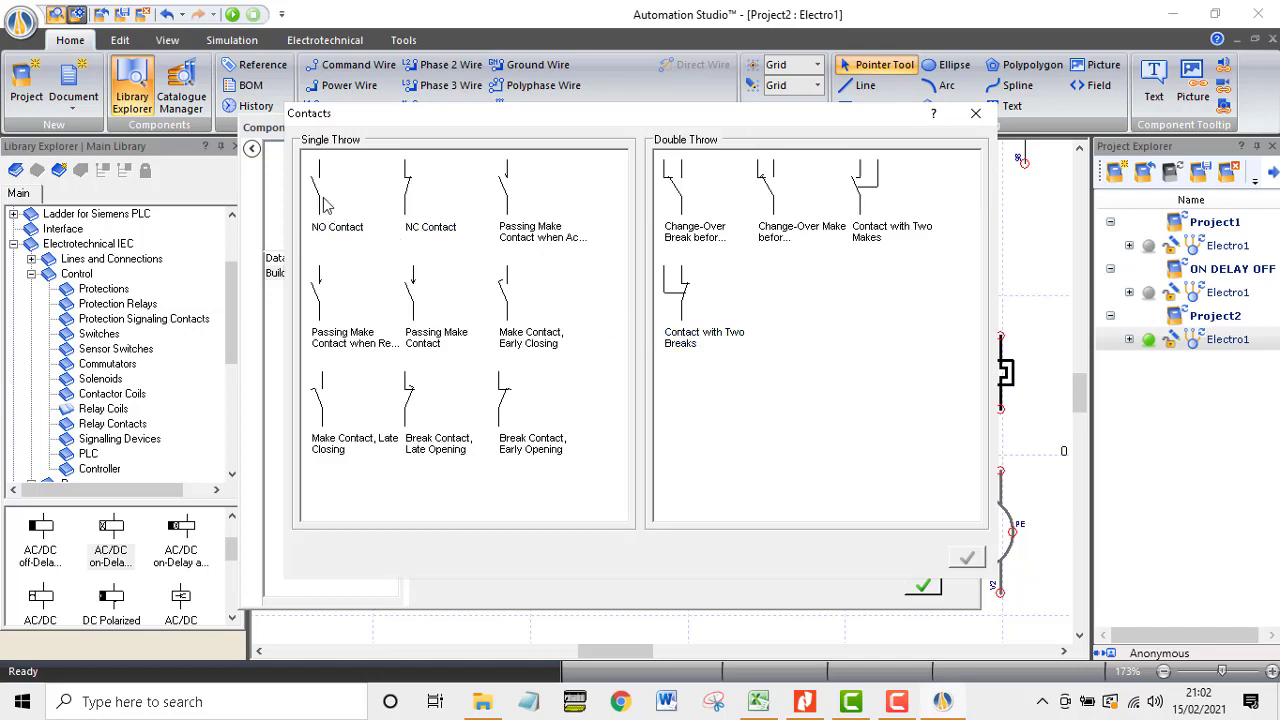
double_click(325, 205)
left_click(922, 584)
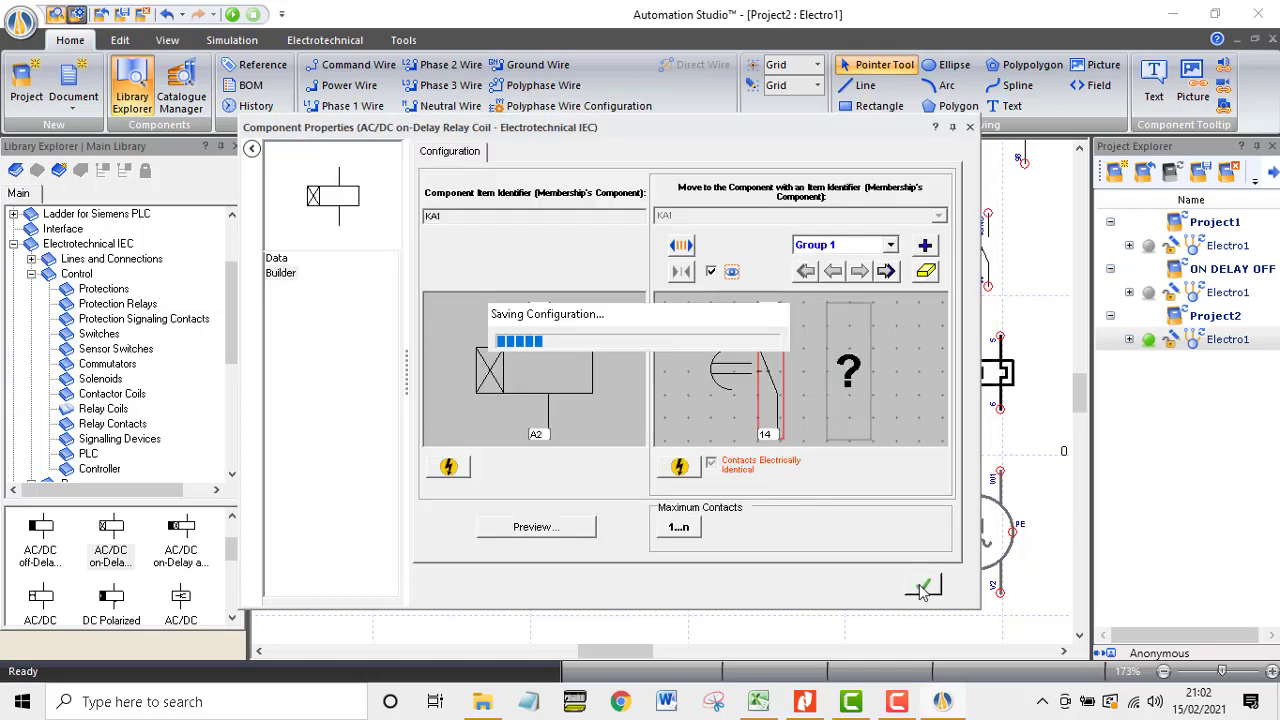
left_click(969, 127)
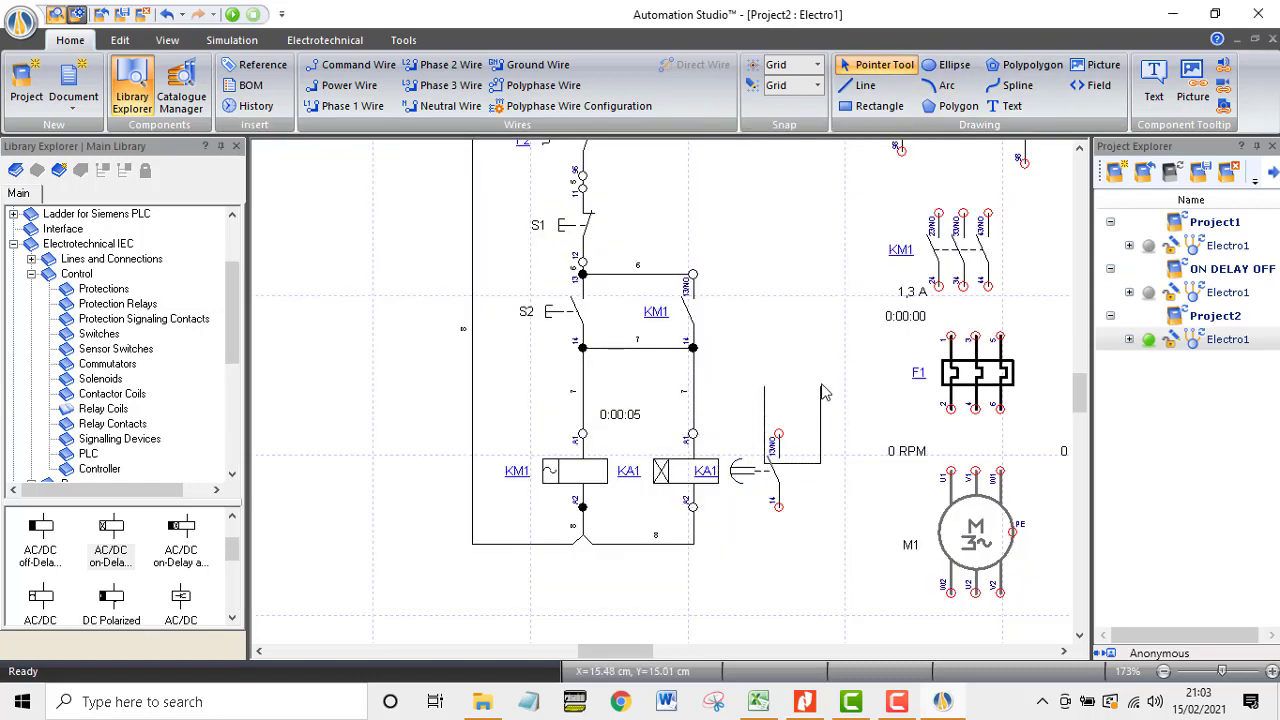
Step: Place KA1's delayed NO contact beside KM1's single NO contact at the same height
left_click_drag(779, 472, 791, 320)
scroll(775, 447, "down", 4)
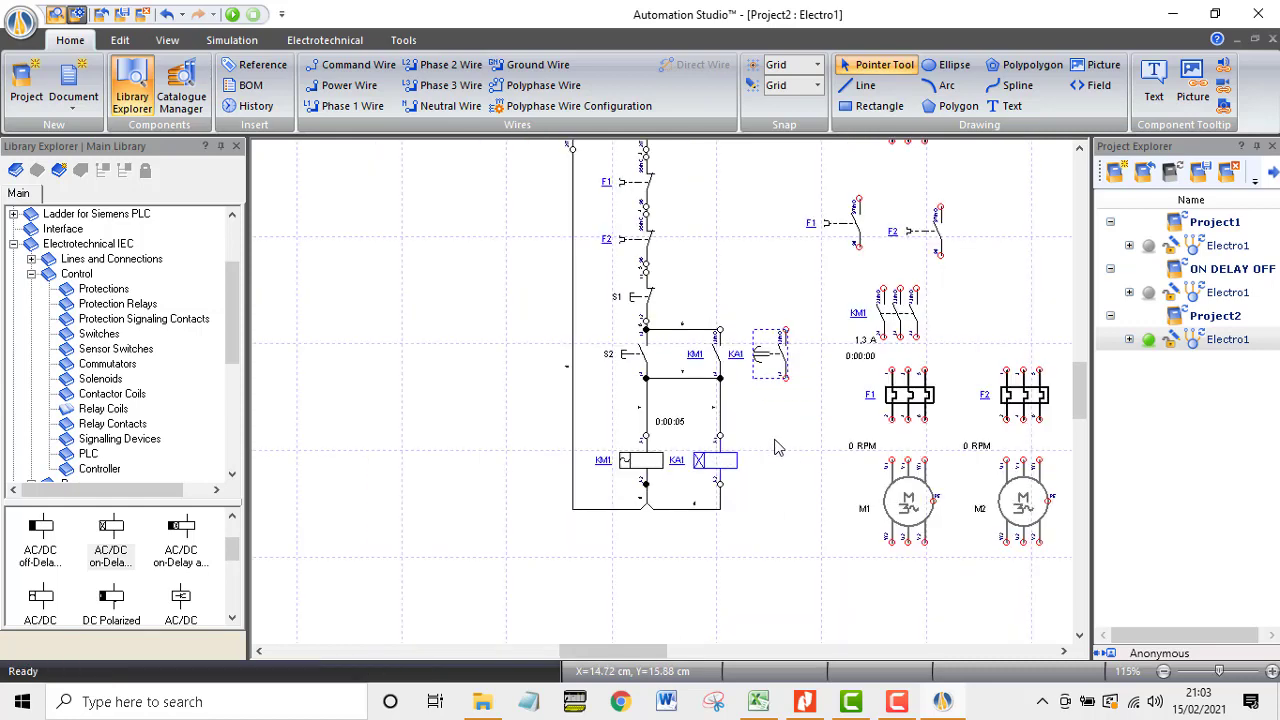
scroll(775, 435, "up", 2)
Step: Shift the whole control circuit, including the 400 V supply, farther away from the power components and motors
left_click_drag(508, 200, 800, 612)
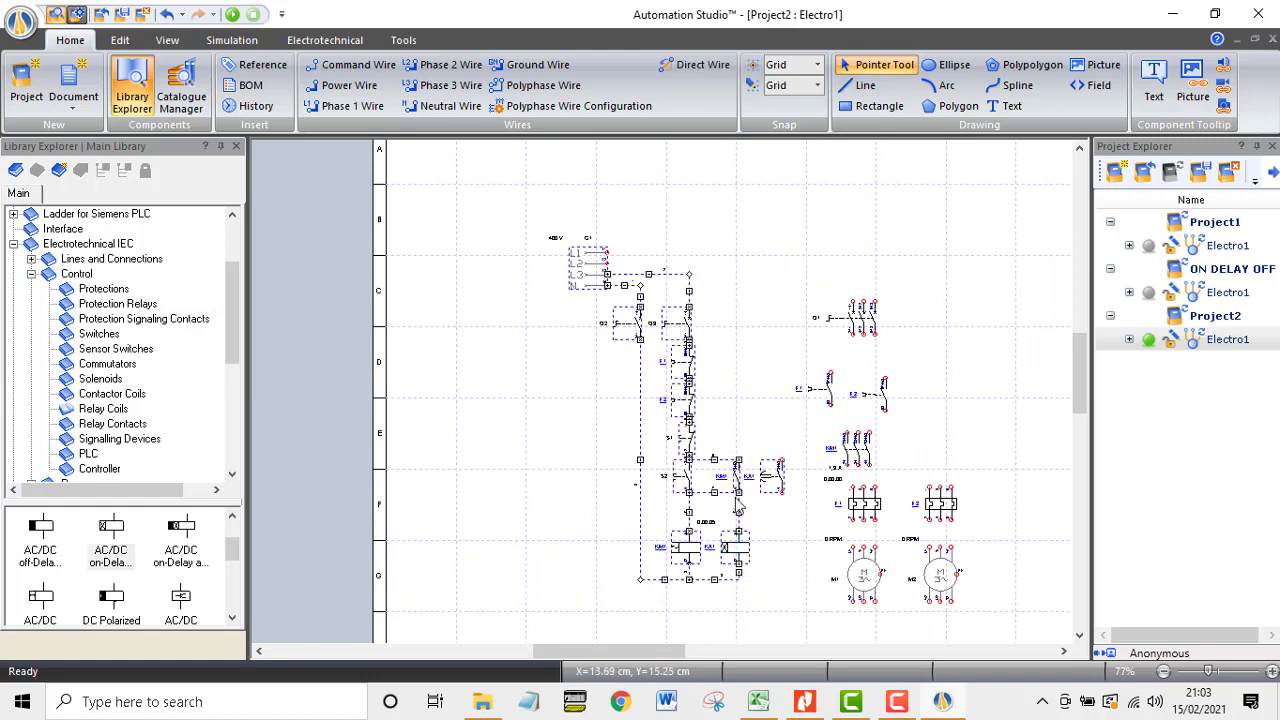
left_click_drag(698, 472, 545, 447)
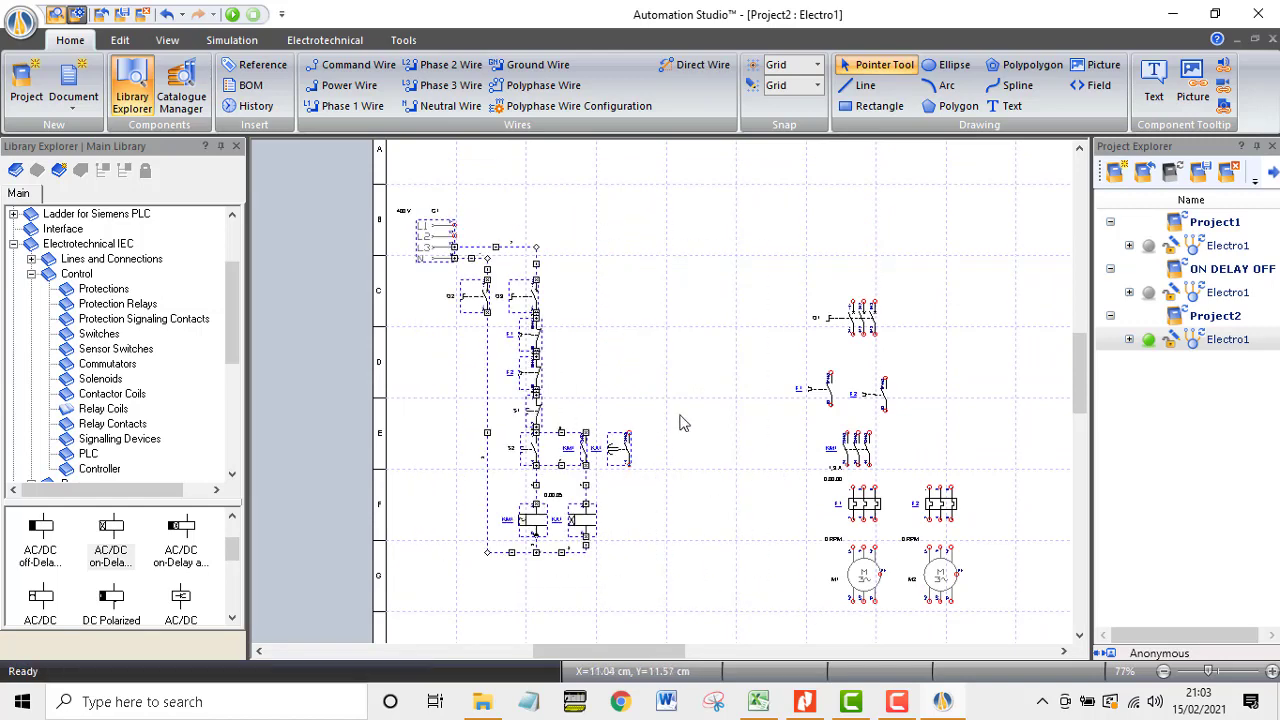
scroll(578, 467, "up", 2)
scroll(578, 467, "up", 1)
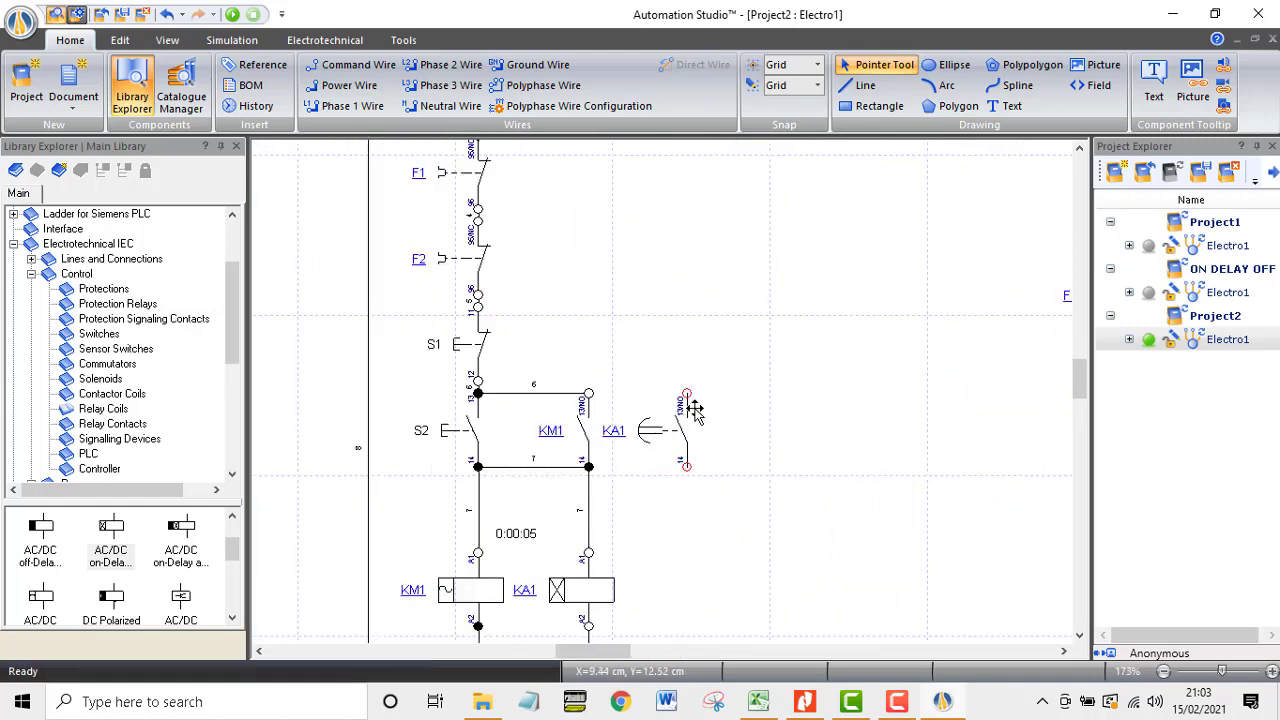
scroll(693, 408, "down", 1)
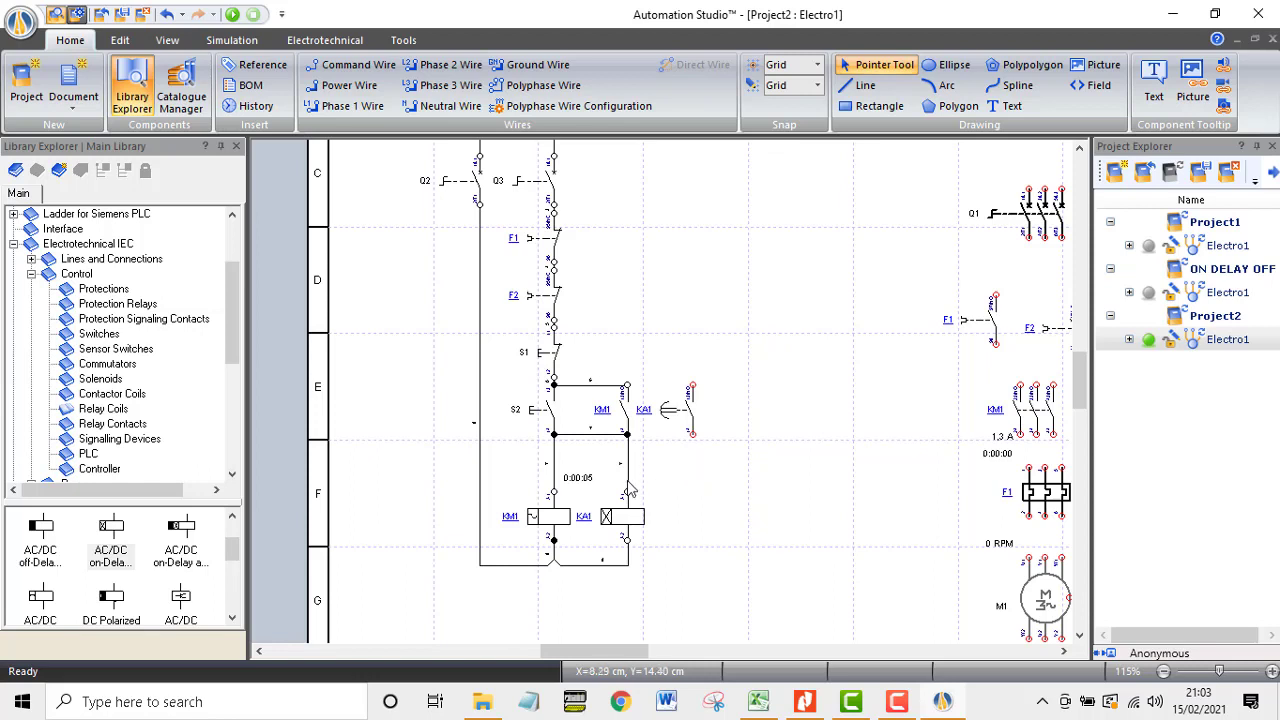
Step: Place an AC contactor coil beside relay coil KA1, directly below KA1's delayed contact
left_click(140, 428)
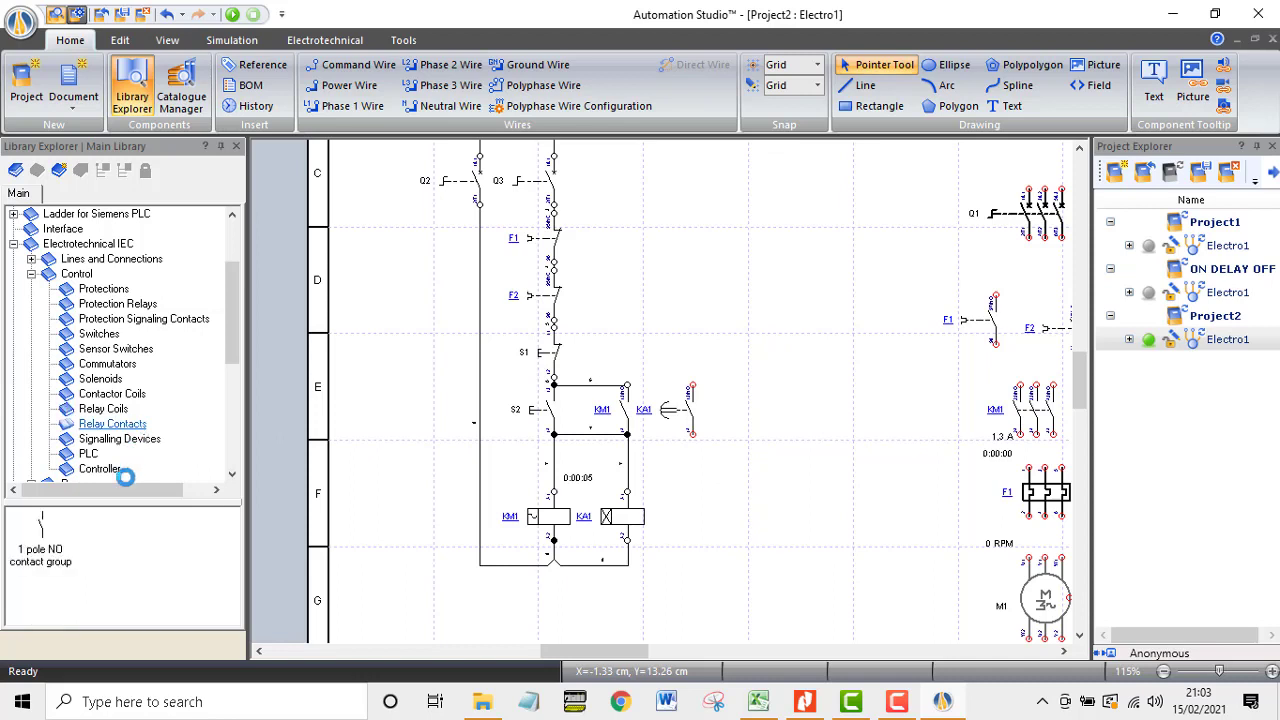
left_click(55, 540)
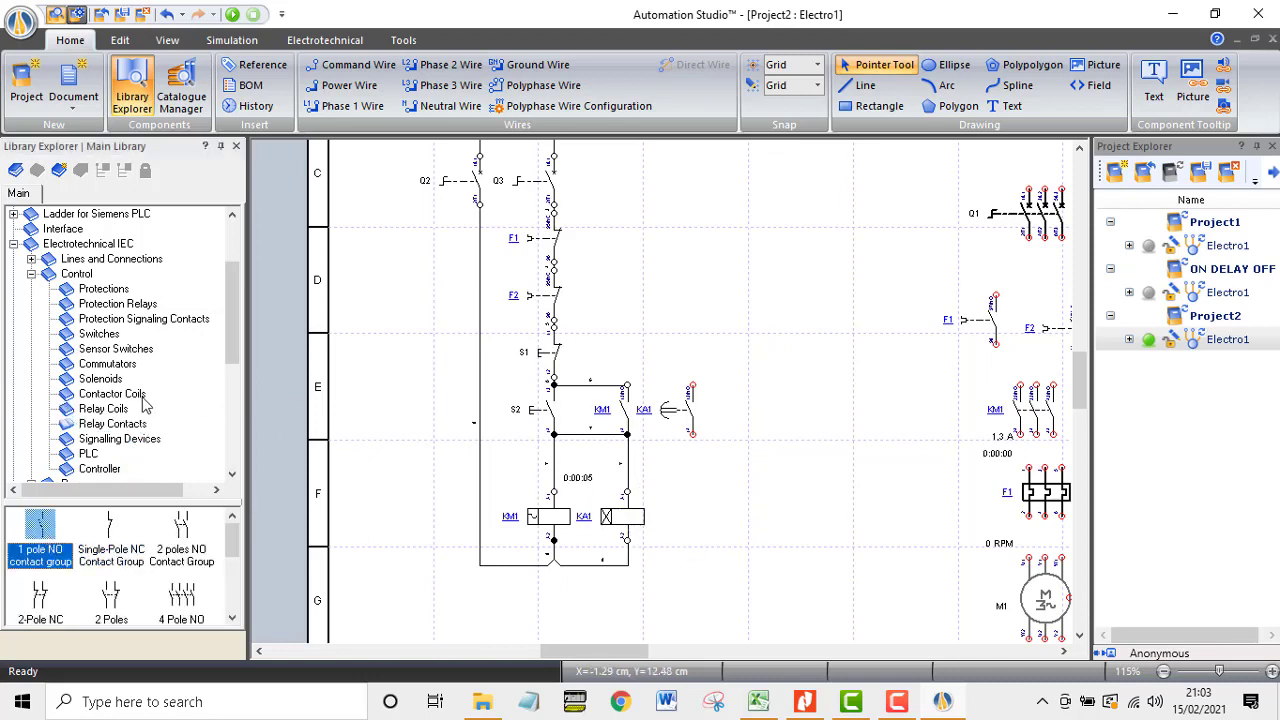
left_click(127, 398)
left_click_drag(111, 530, 694, 531)
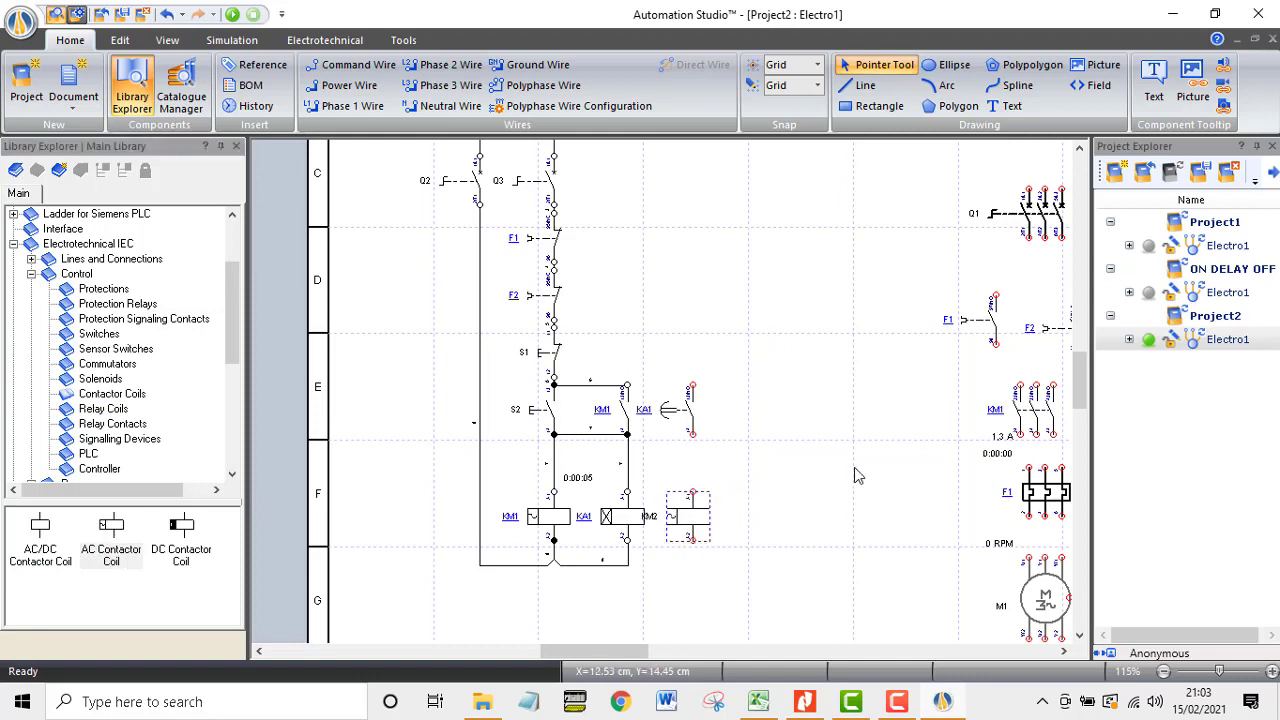
Step: Shift coil KM2 and KA1's delayed contact slightly farther from KA1, then wire the contact's upper terminal to KM1's NO contact
left_click_drag(756, 352, 650, 585)
key("Right")
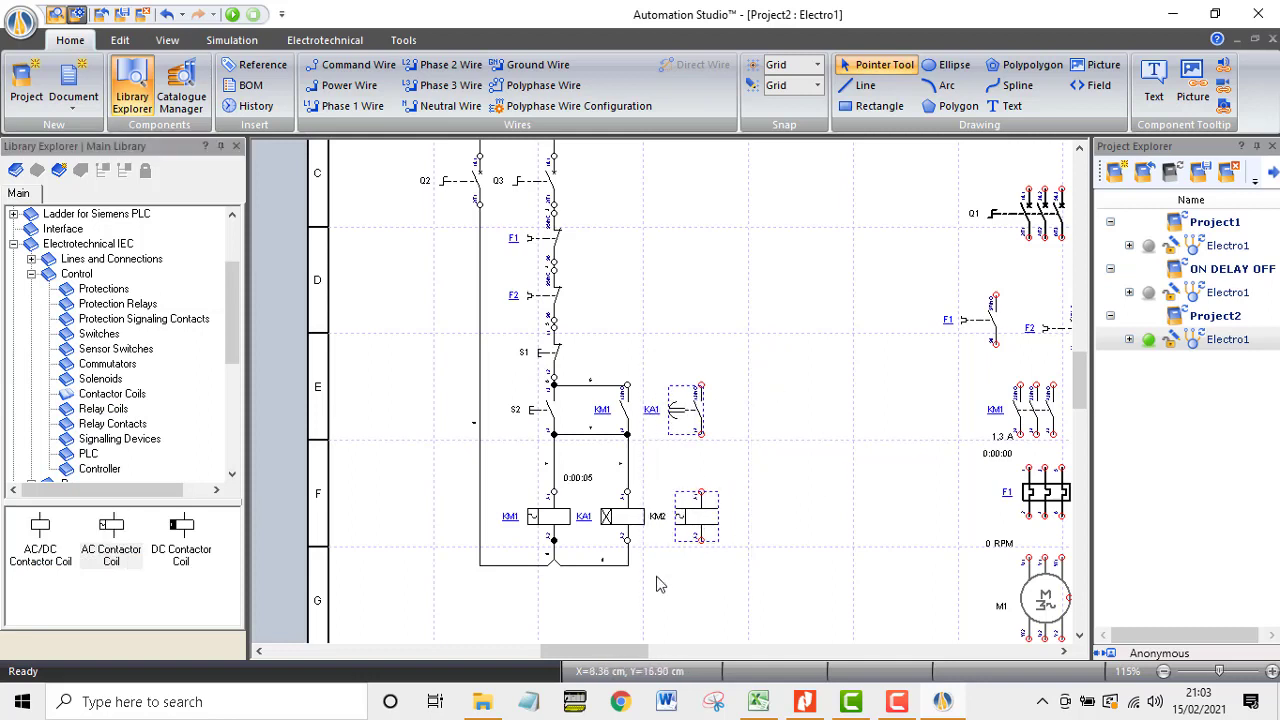
left_click(760, 502)
left_click_drag(700, 386, 626, 385)
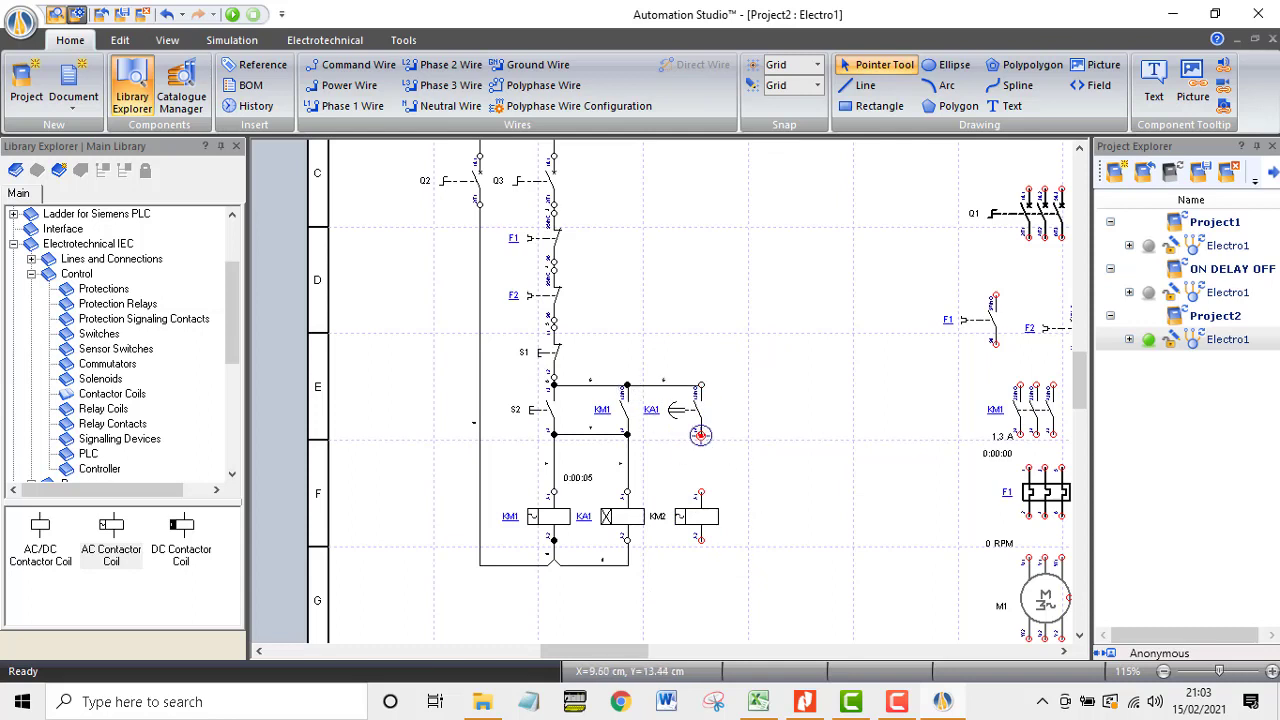
left_click_drag(700, 434, 760, 436)
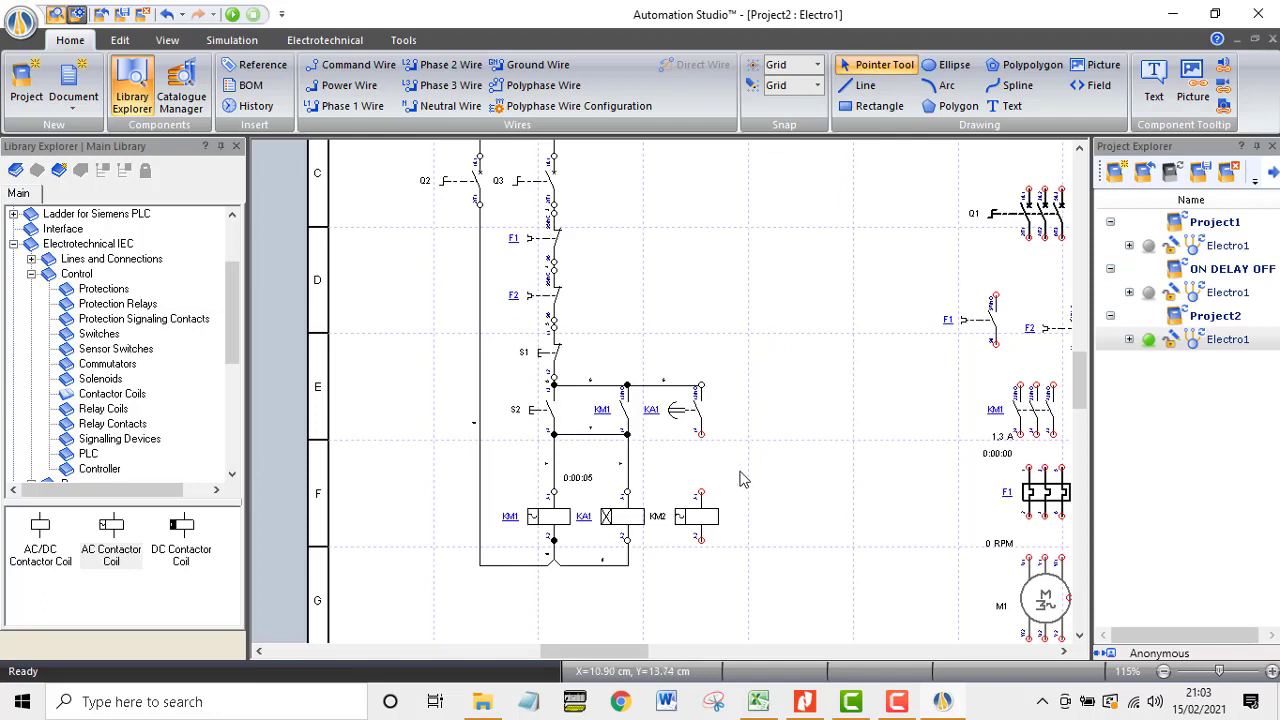
Step: Add a first contact group with one NO contact to contactor coil KM2
left_click(700, 519)
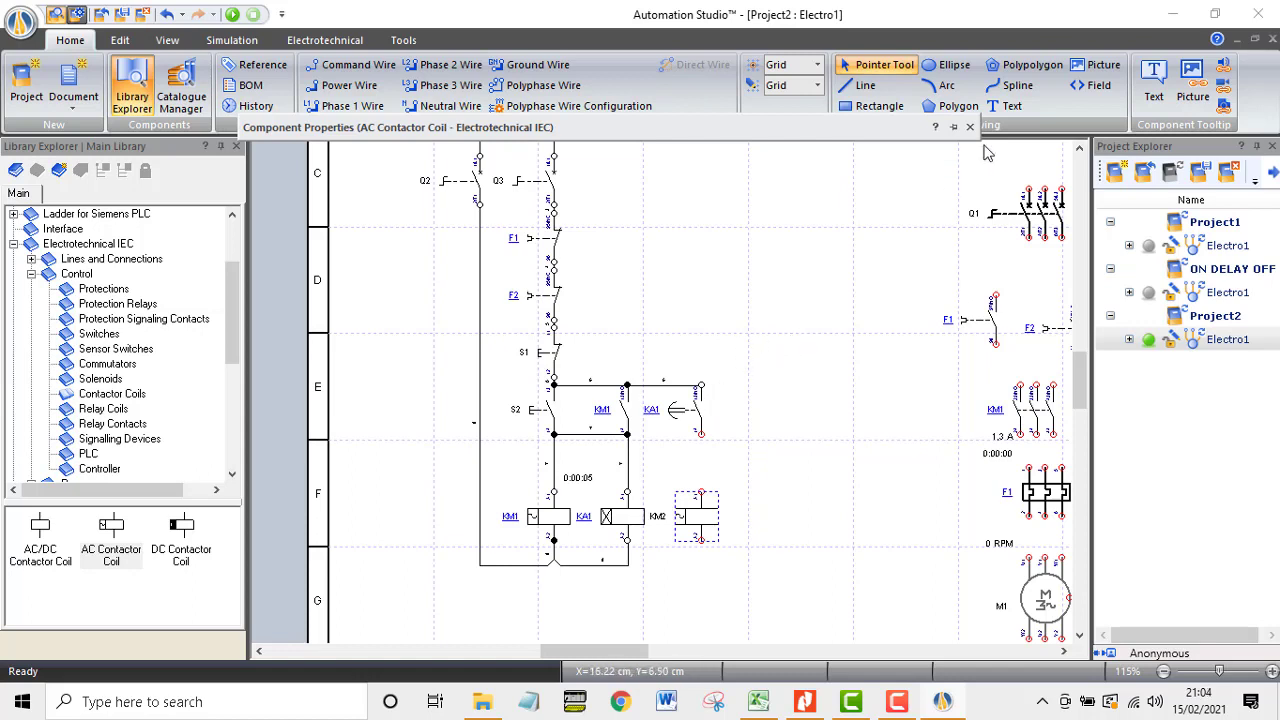
mouse_move(968, 130)
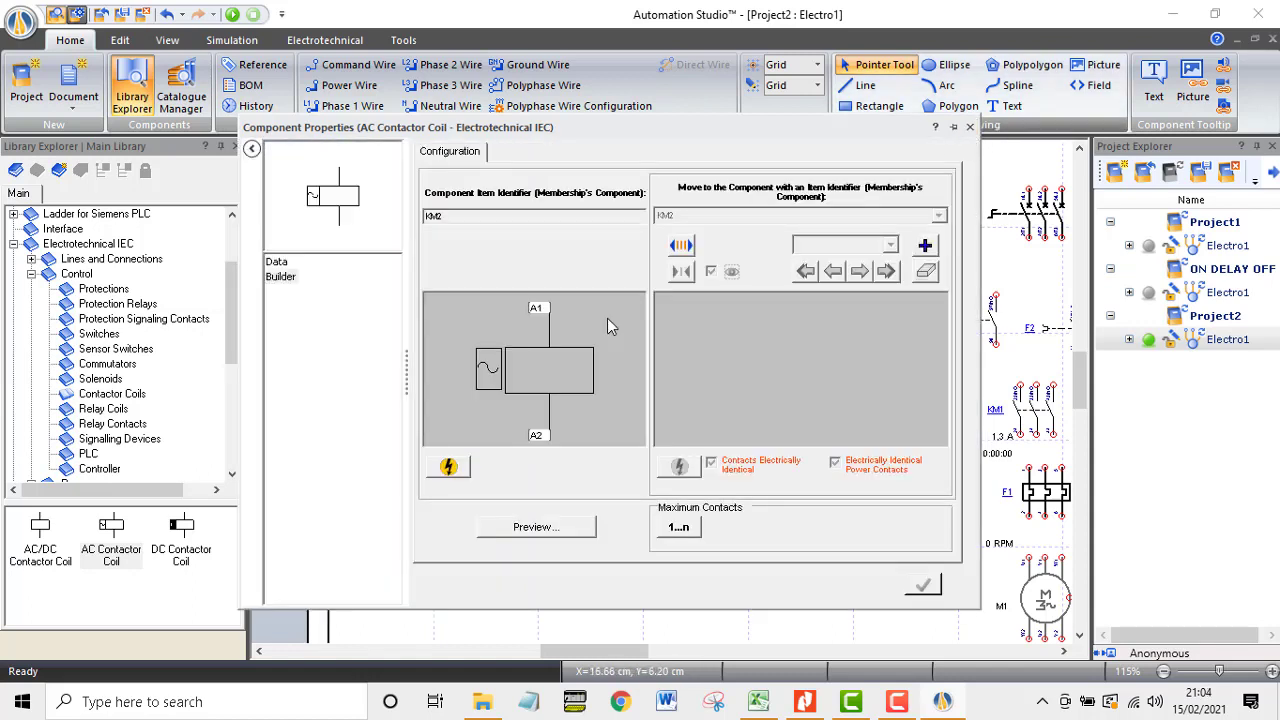
left_click(925, 246)
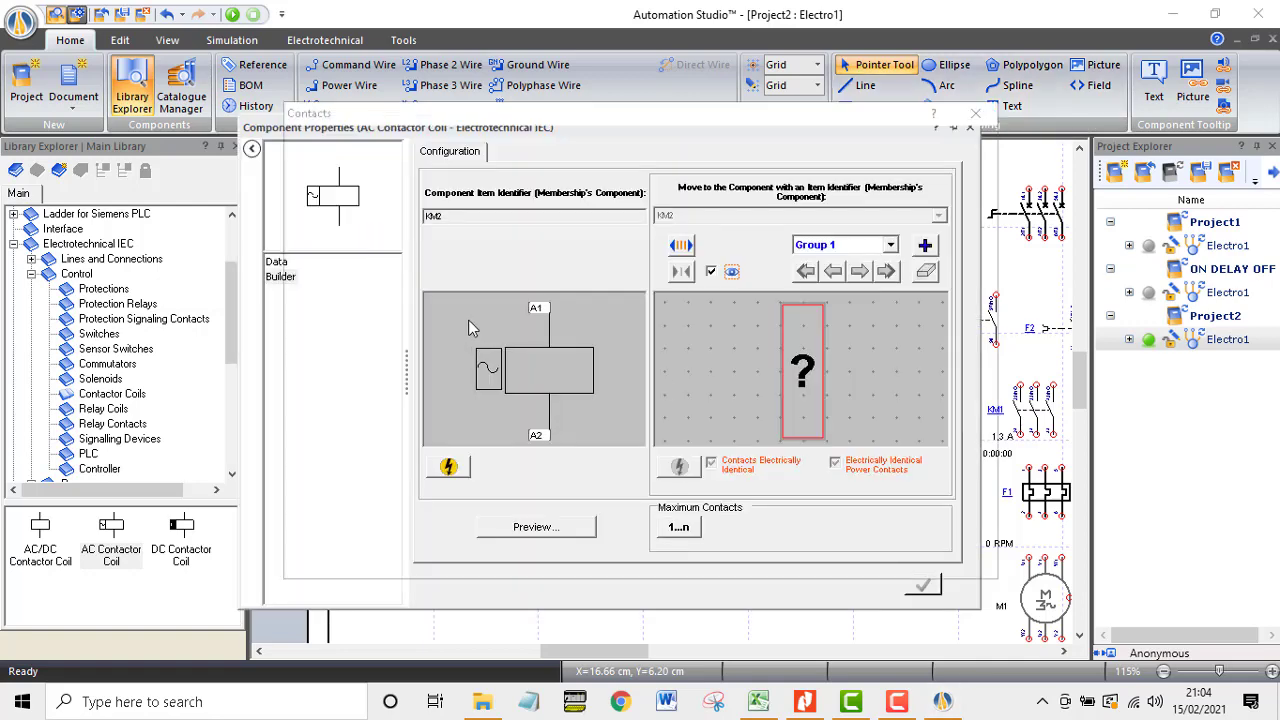
double_click(322, 204)
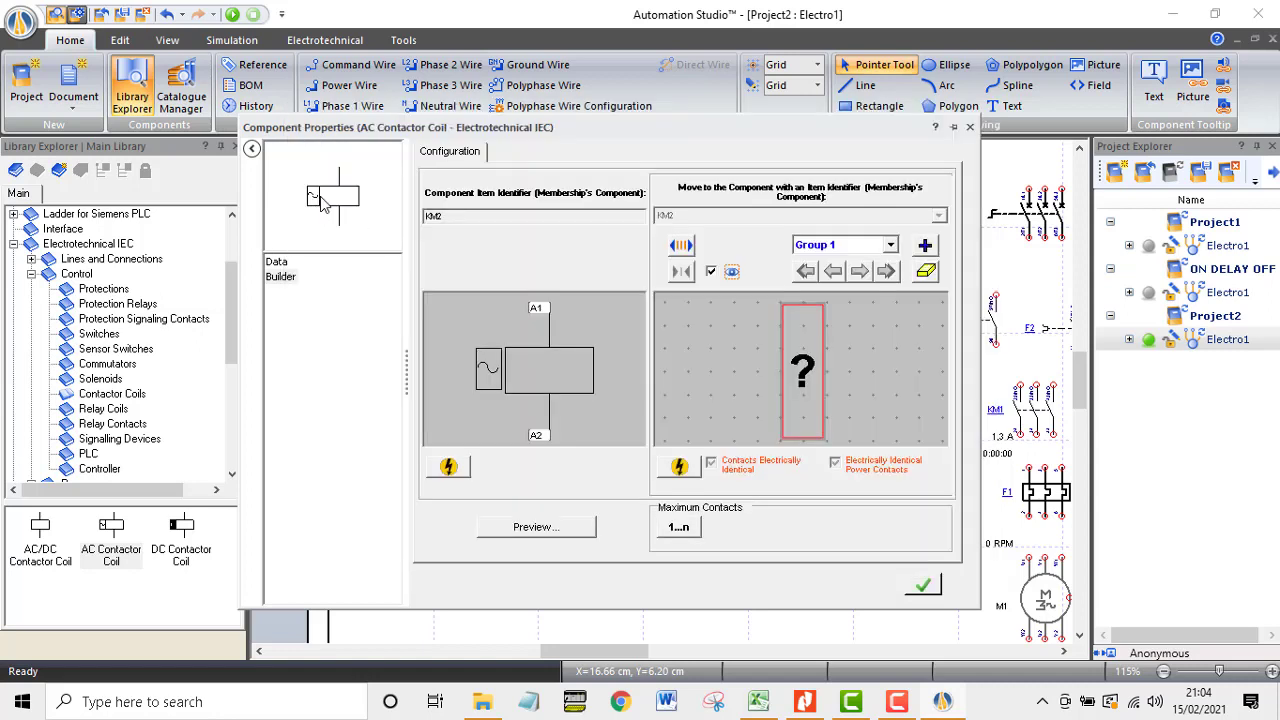
Step: Add a second contact group with three NO contacts to coil KM2 and save the configuration
left_click(925, 248)
left_click(812, 378)
double_click(326, 210)
left_click(832, 378)
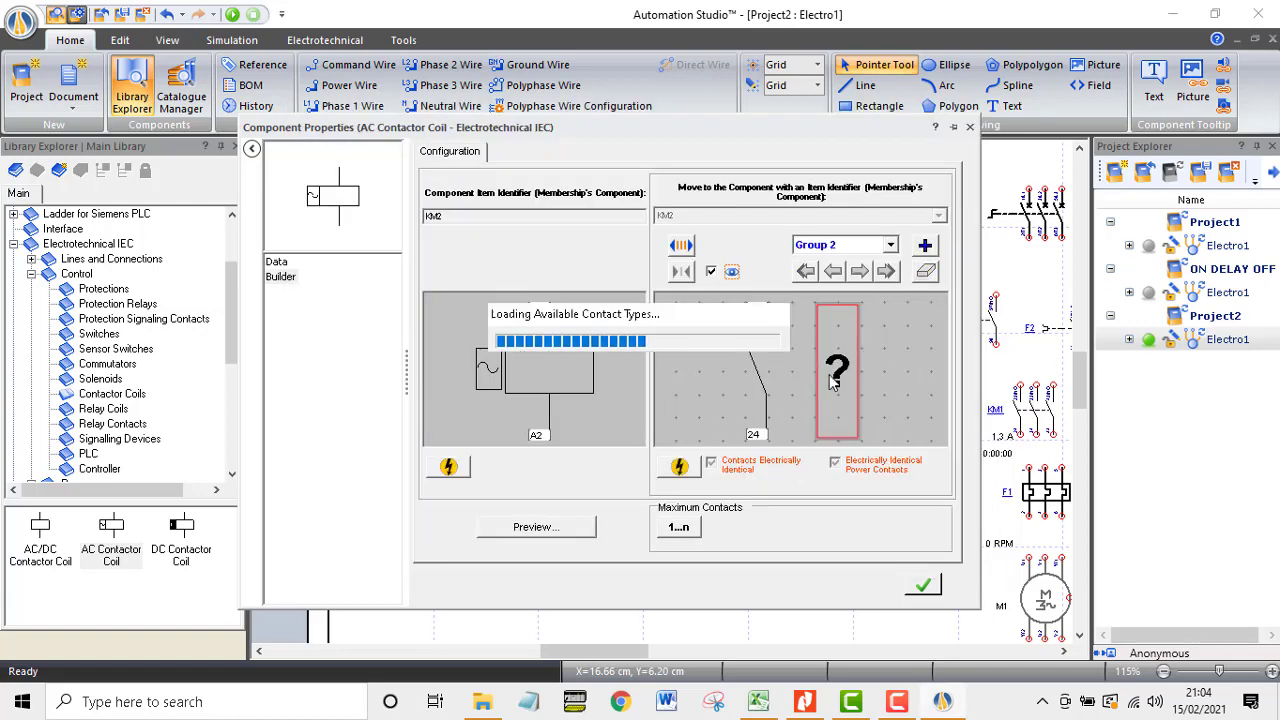
double_click(320, 200)
left_click(869, 403)
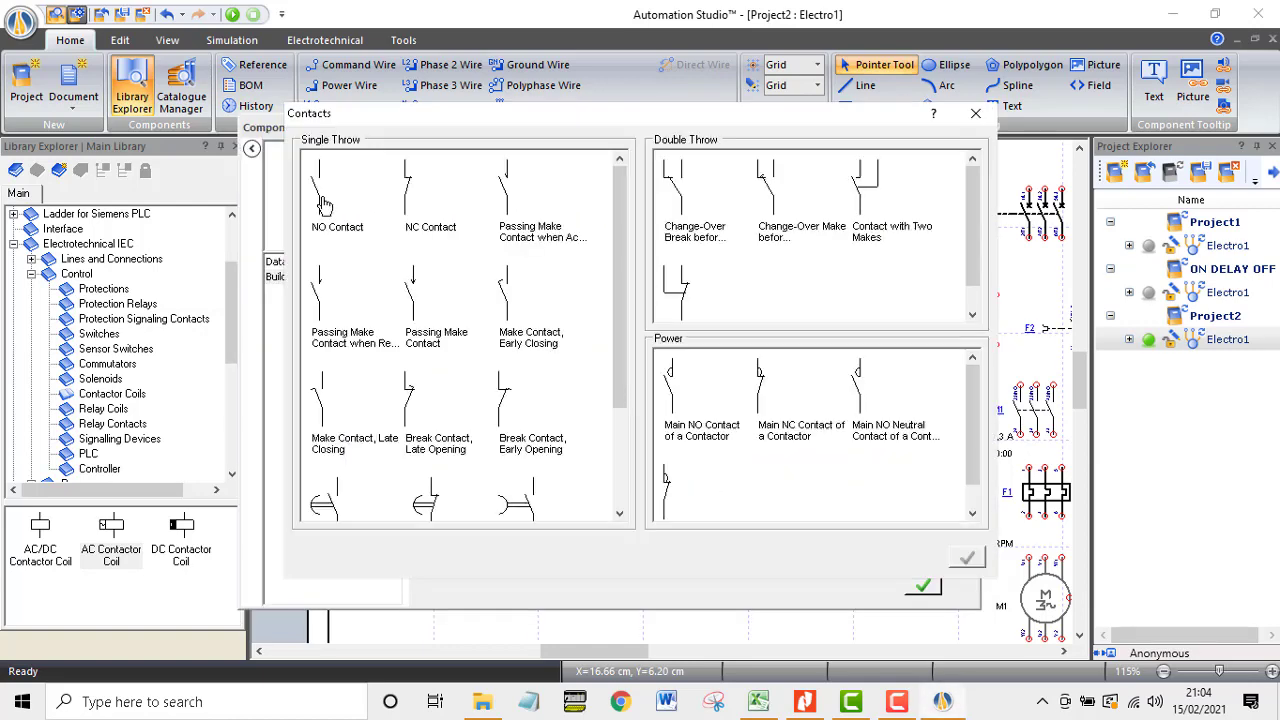
double_click(322, 204)
left_click(922, 585)
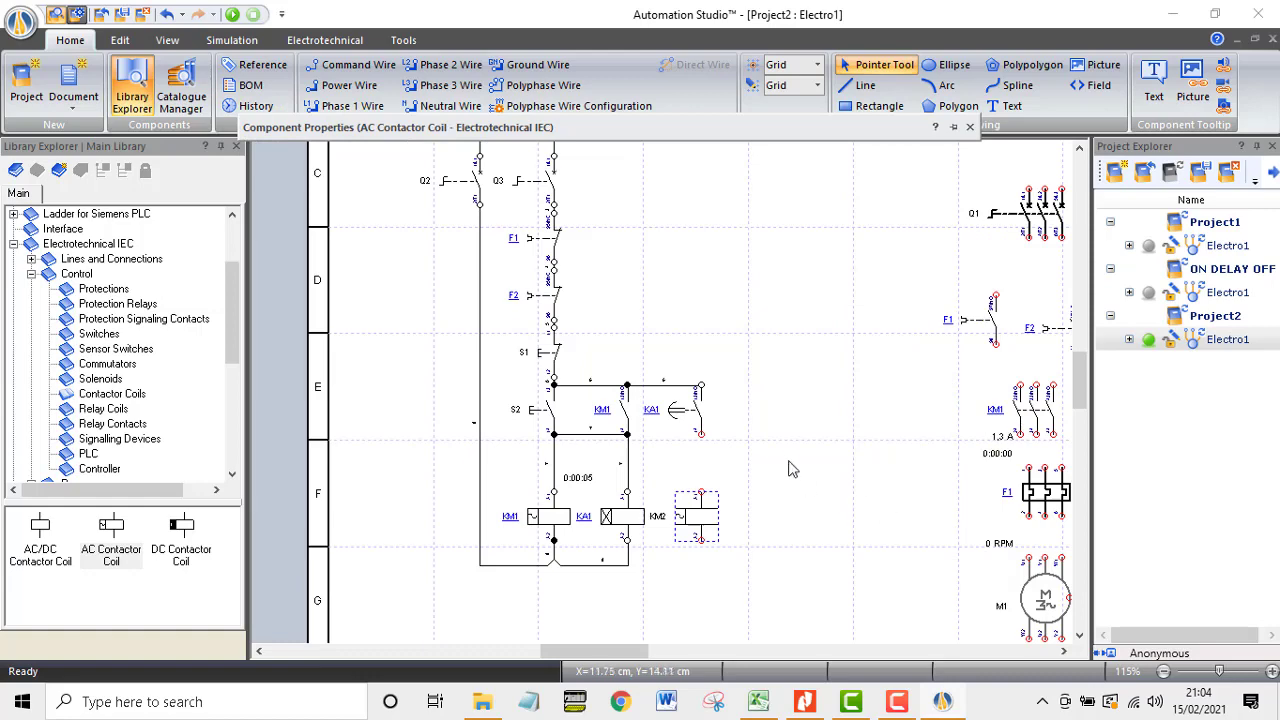
scroll(757, 473, "down", 2)
scroll(757, 473, "up", 2)
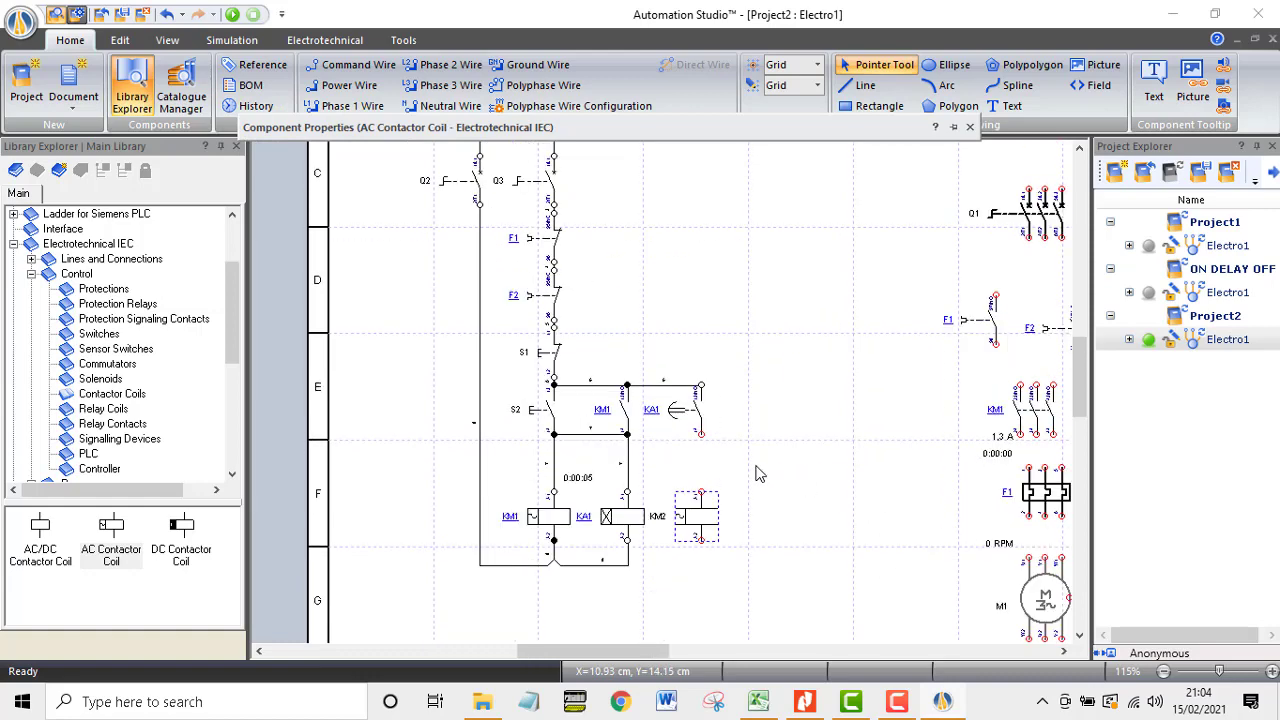
scroll(757, 473, "down", 2)
scroll(757, 473, "up", 2)
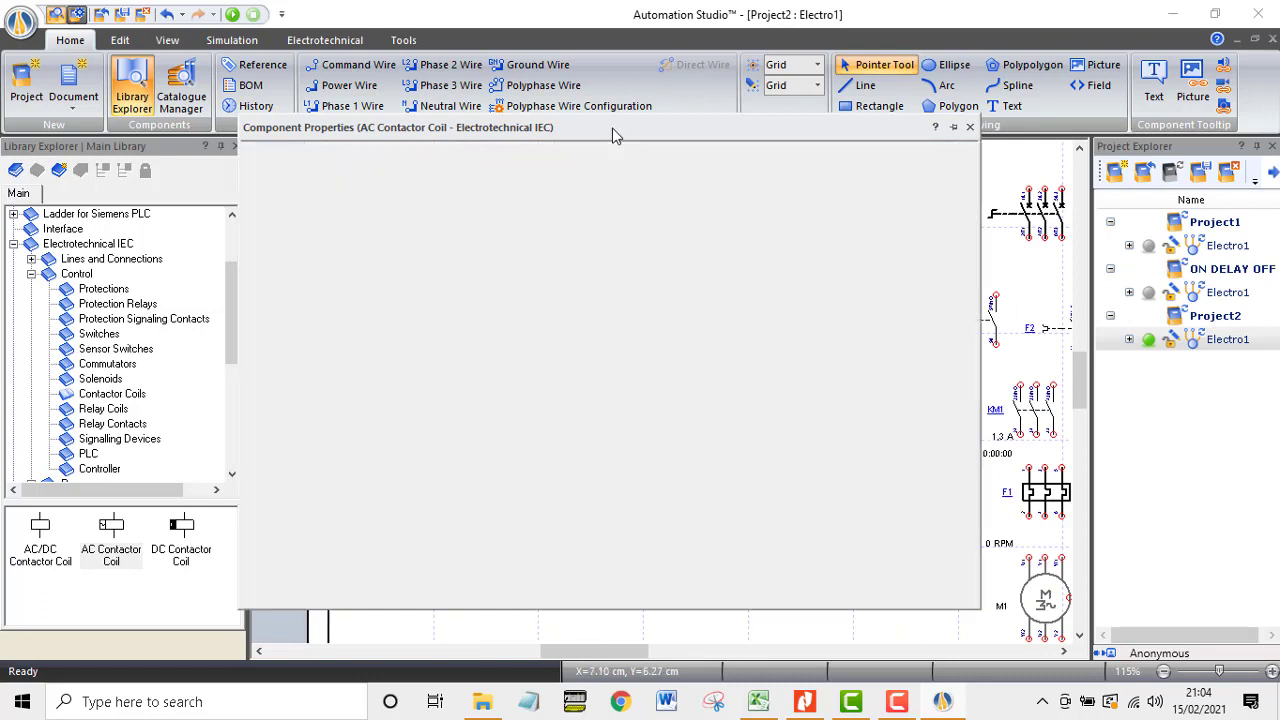
left_click(614, 130)
left_click(923, 586)
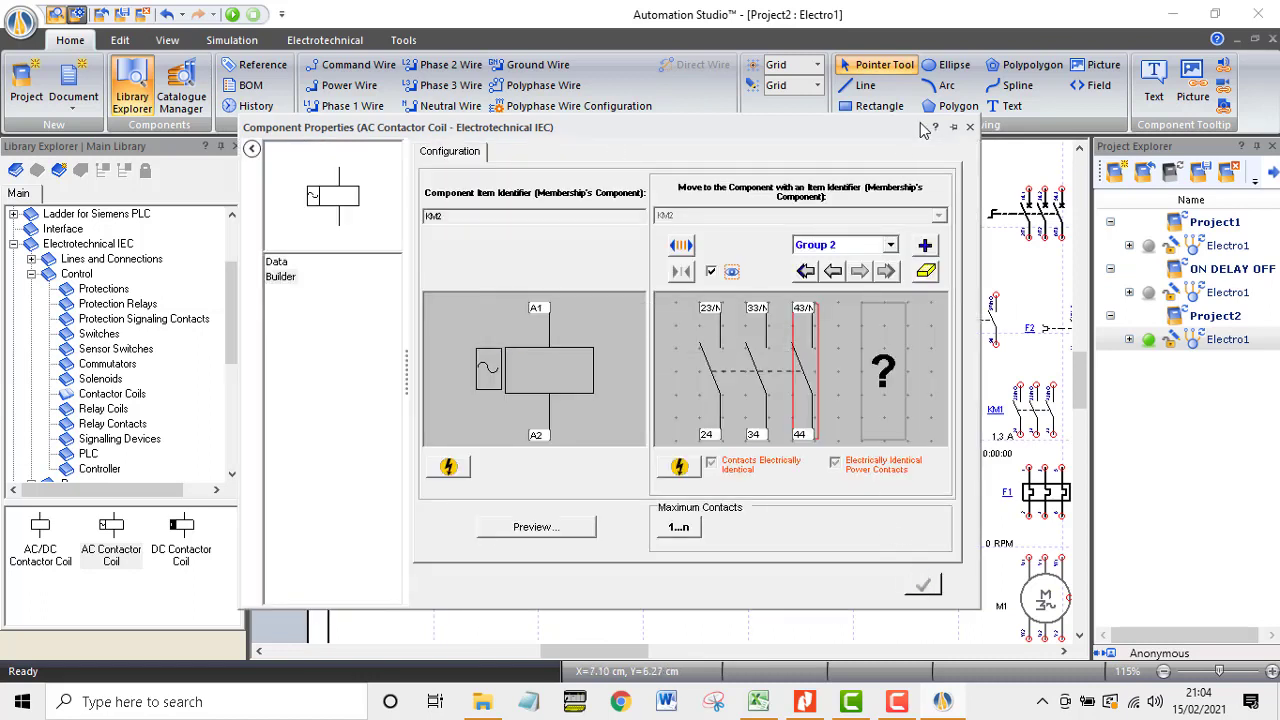
left_click(969, 127)
Step: Move KM2's three-pole contact toward KM1's power contacts and its single NO contact beside KA1's delayed contact
left_click_drag(768, 512, 898, 422)
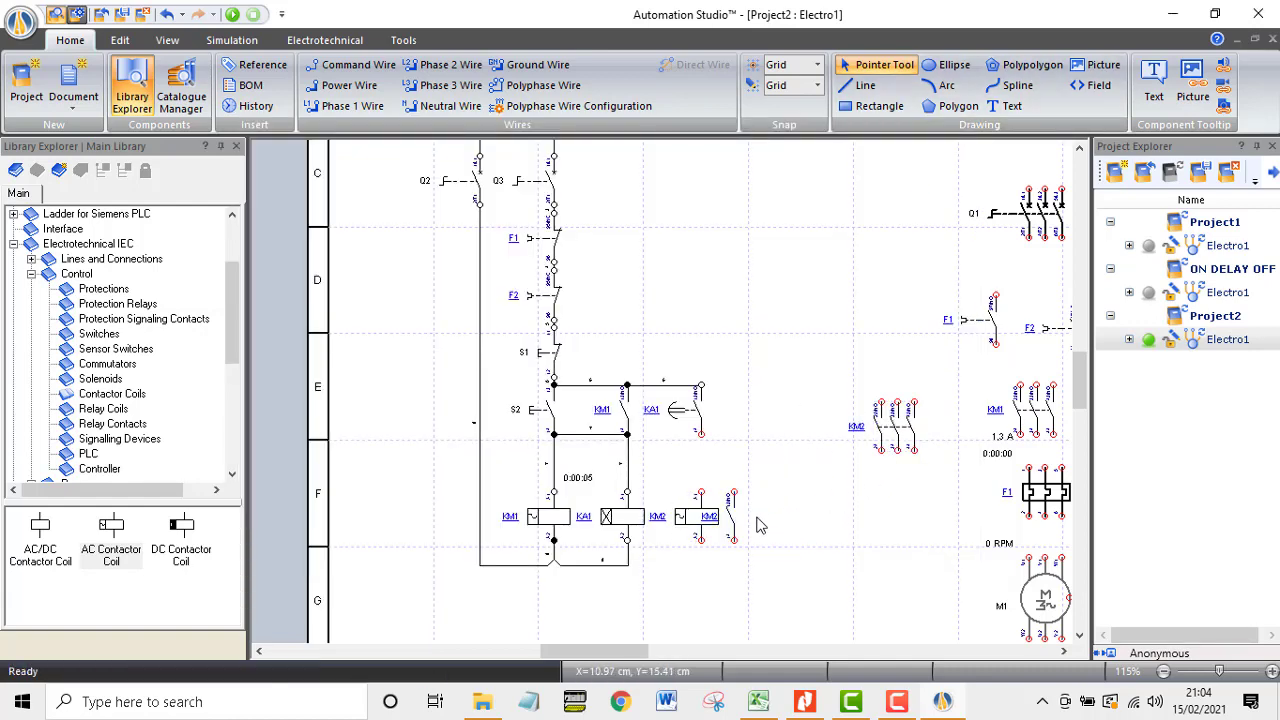
left_click_drag(736, 524, 759, 427)
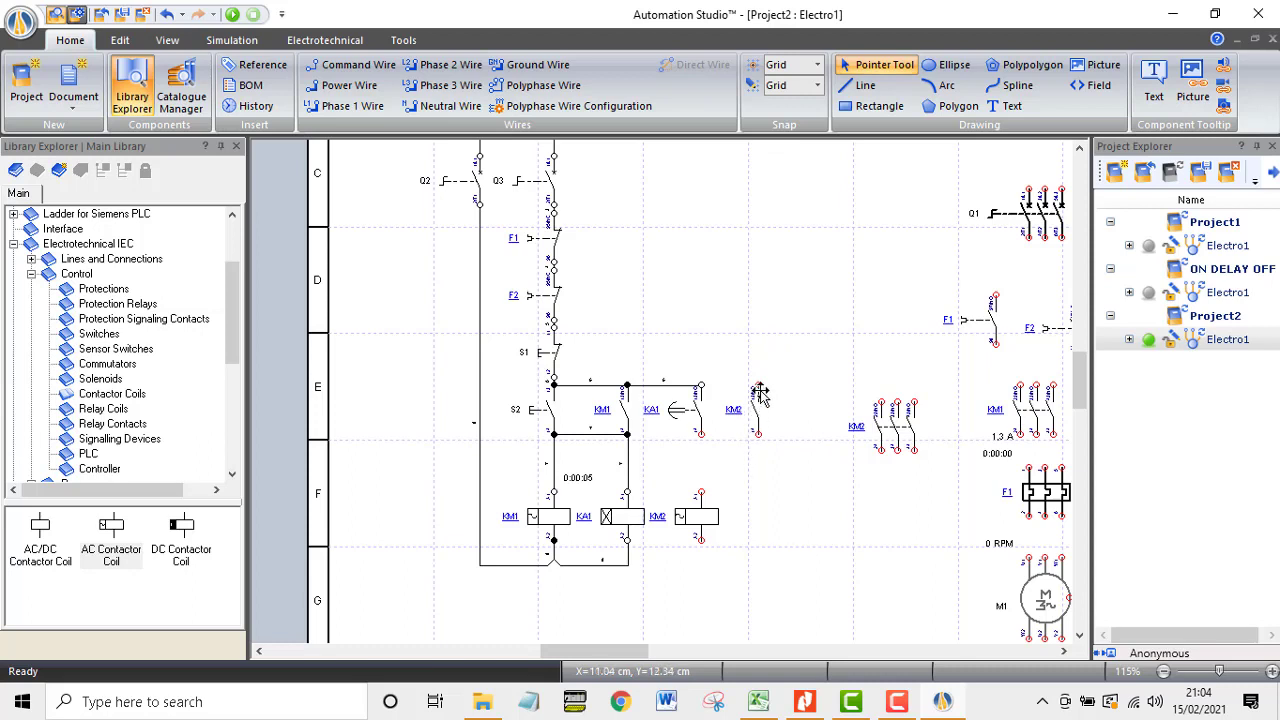
Step: Wire KM2's single NO contact in parallel with KA1's delayed contact
left_click_drag(758, 385, 701, 385)
left_click_drag(758, 433, 701, 434)
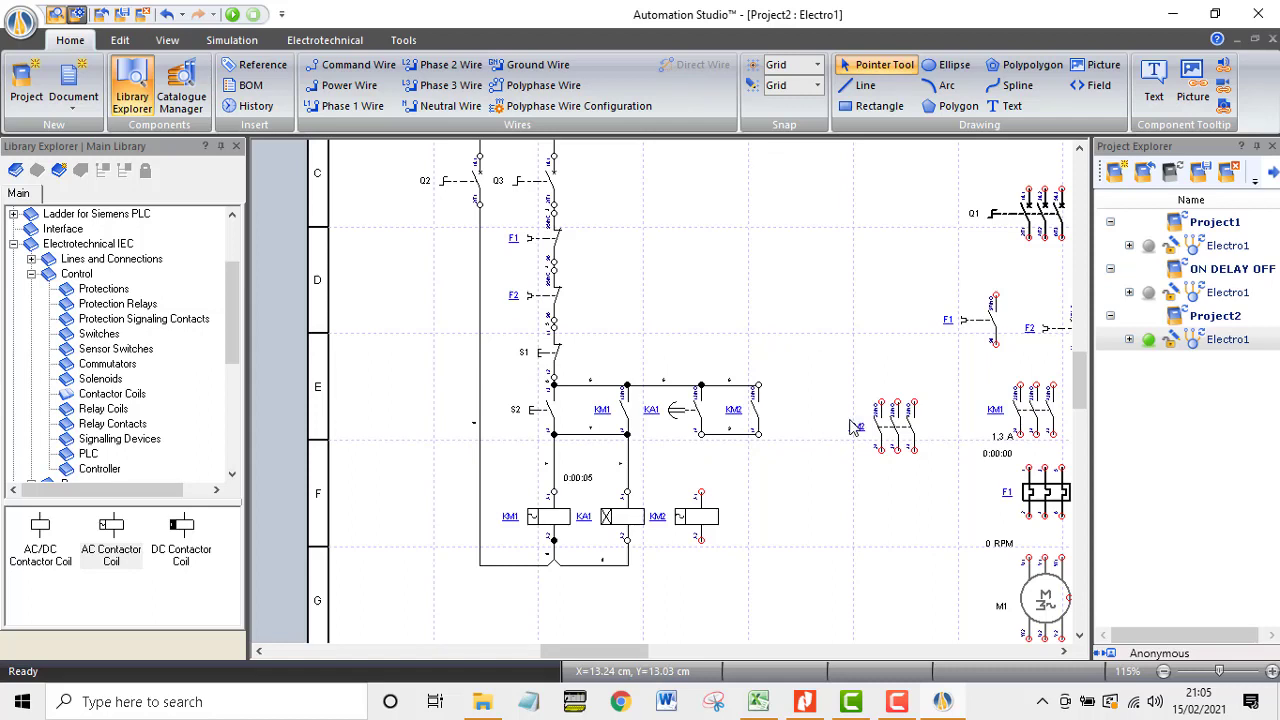
Step: Add a third contact group with one NC contact to contactor coil KM2 and save the configuration
double_click(697, 518)
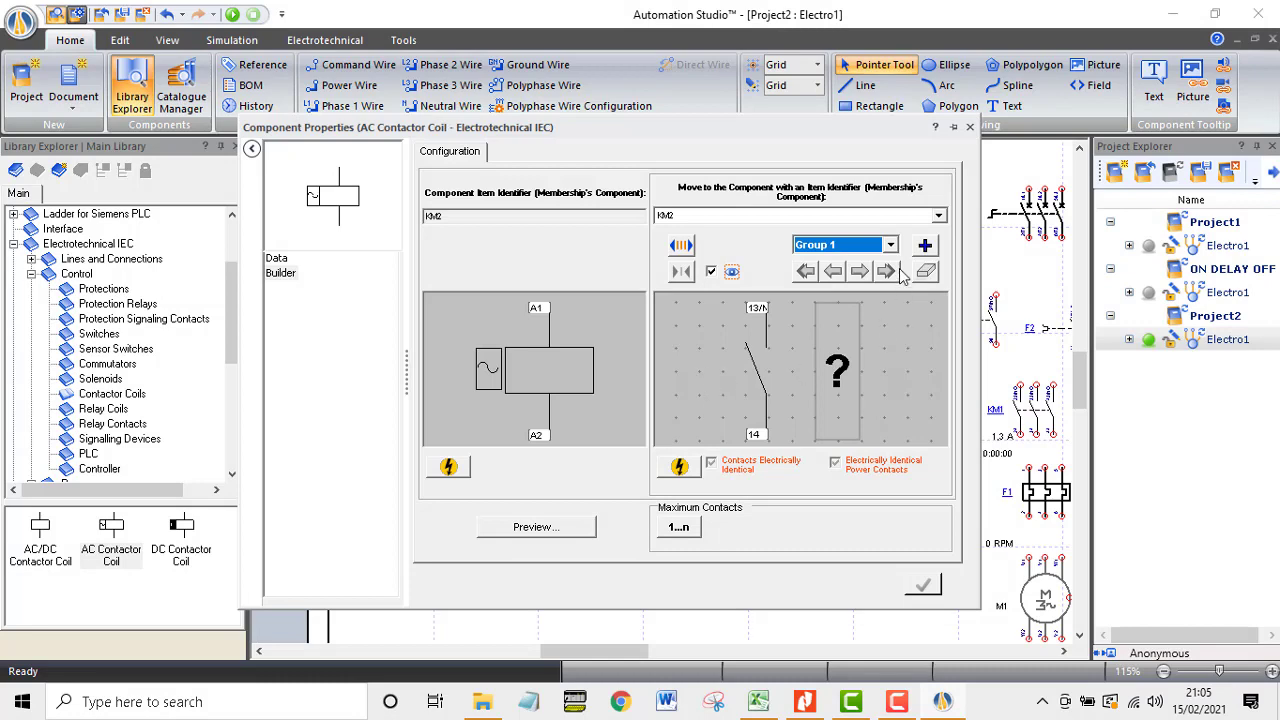
left_click(923, 252)
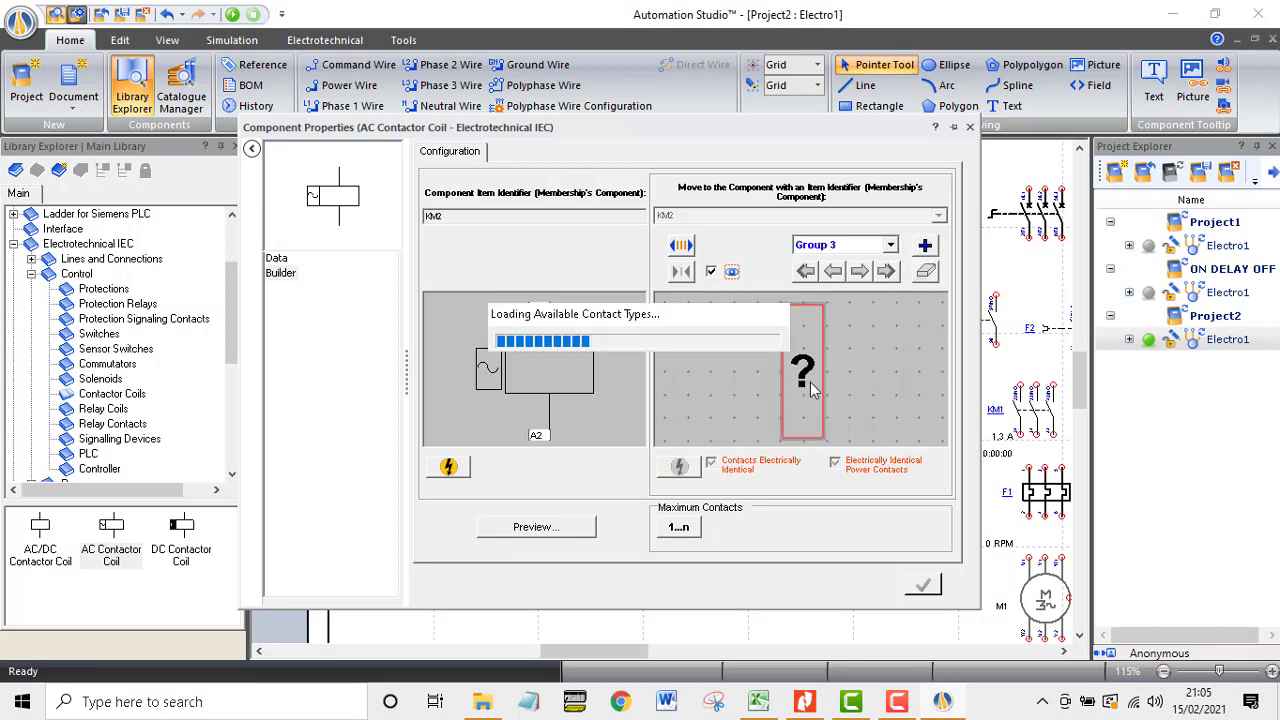
double_click(410, 208)
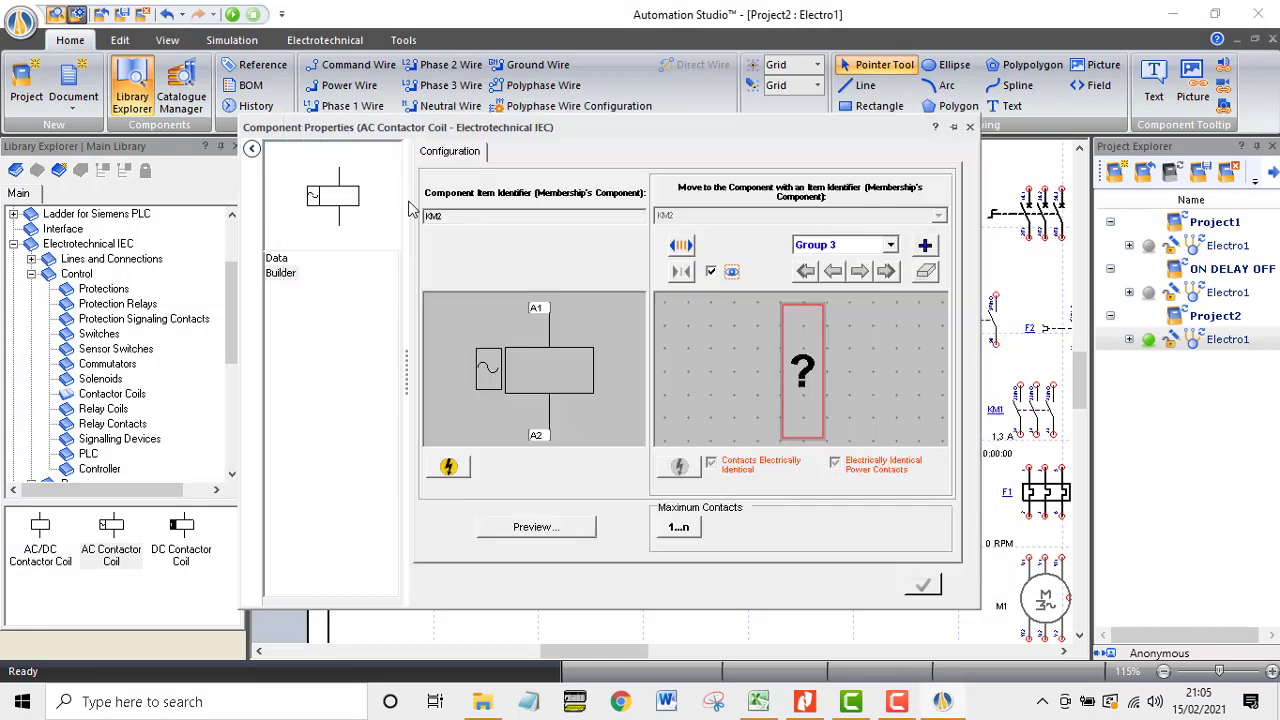
left_click(923, 585)
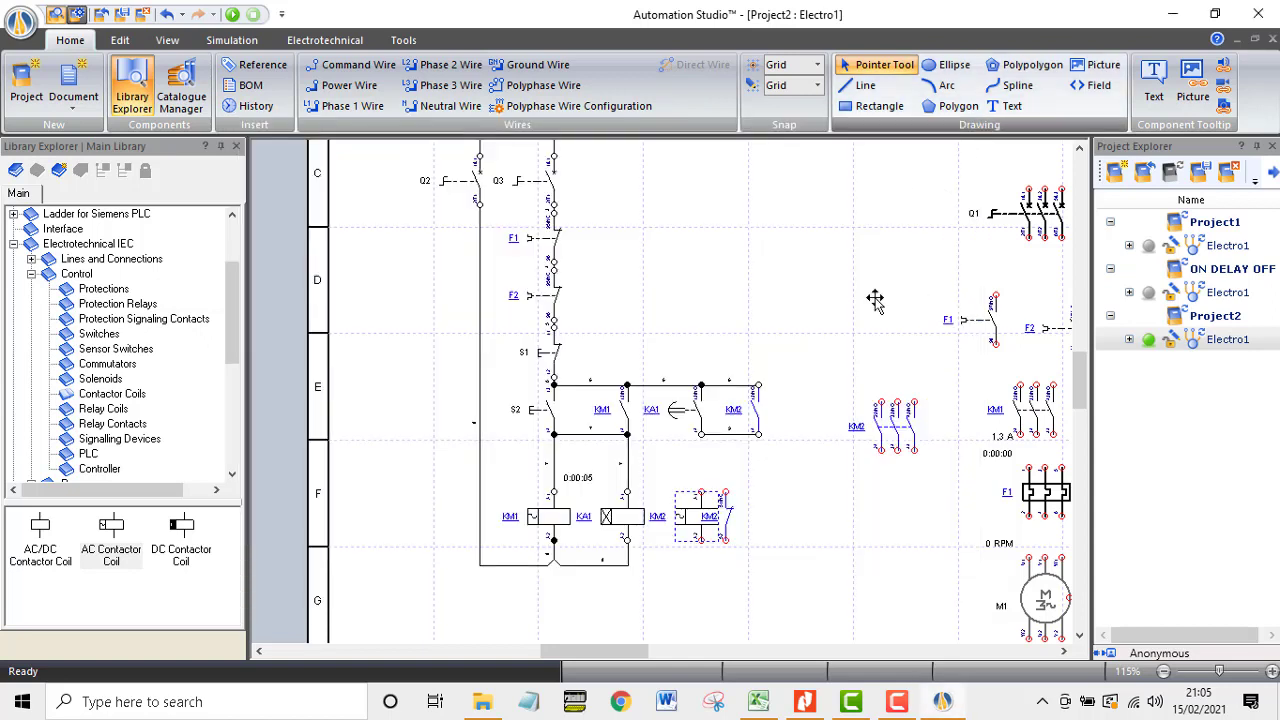
Step: Replace the wire between KM1's holding contact and timer coil KA1 with KM2's NC contact, connected in series
left_click_drag(729, 512, 659, 463)
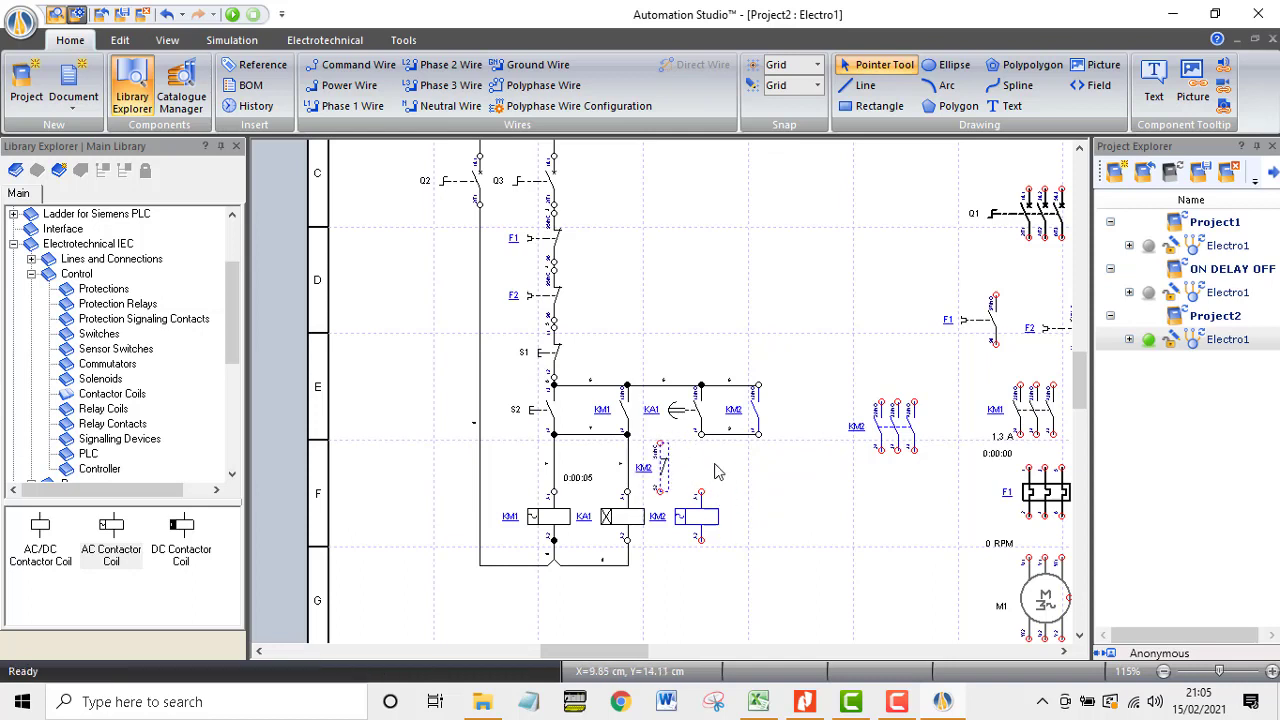
left_click(628, 470)
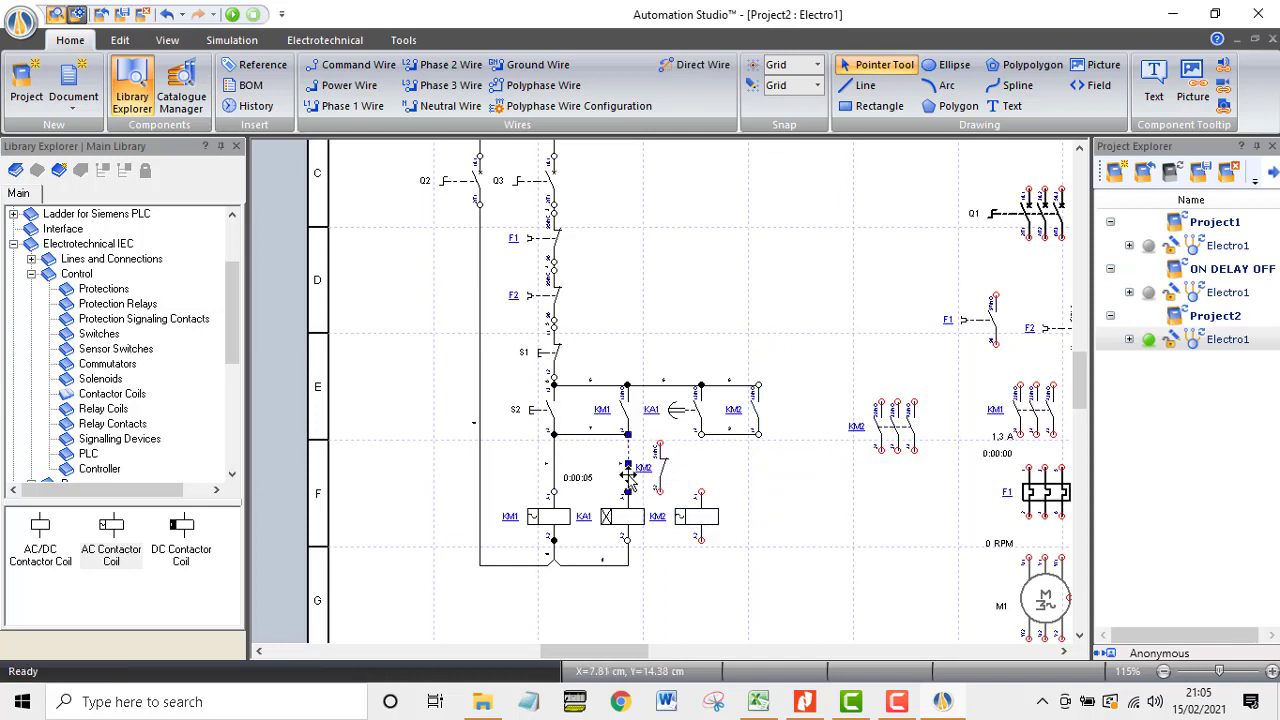
key("Delete")
left_click_drag(661, 473, 628, 470)
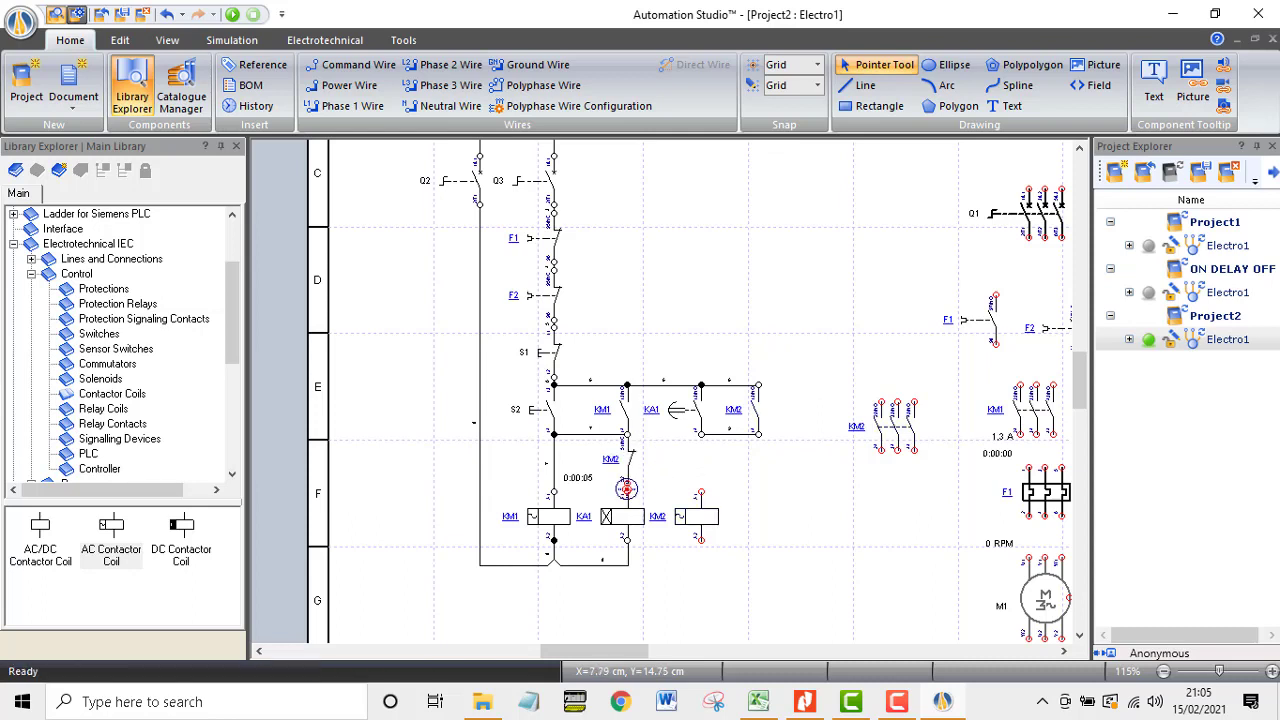
left_click_drag(628, 463, 628, 471)
left_click(769, 407)
mouse_move(628, 468)
left_mouse_down()
mouse_move(633, 478)
mouse_move(622, 462)
left_mouse_up()
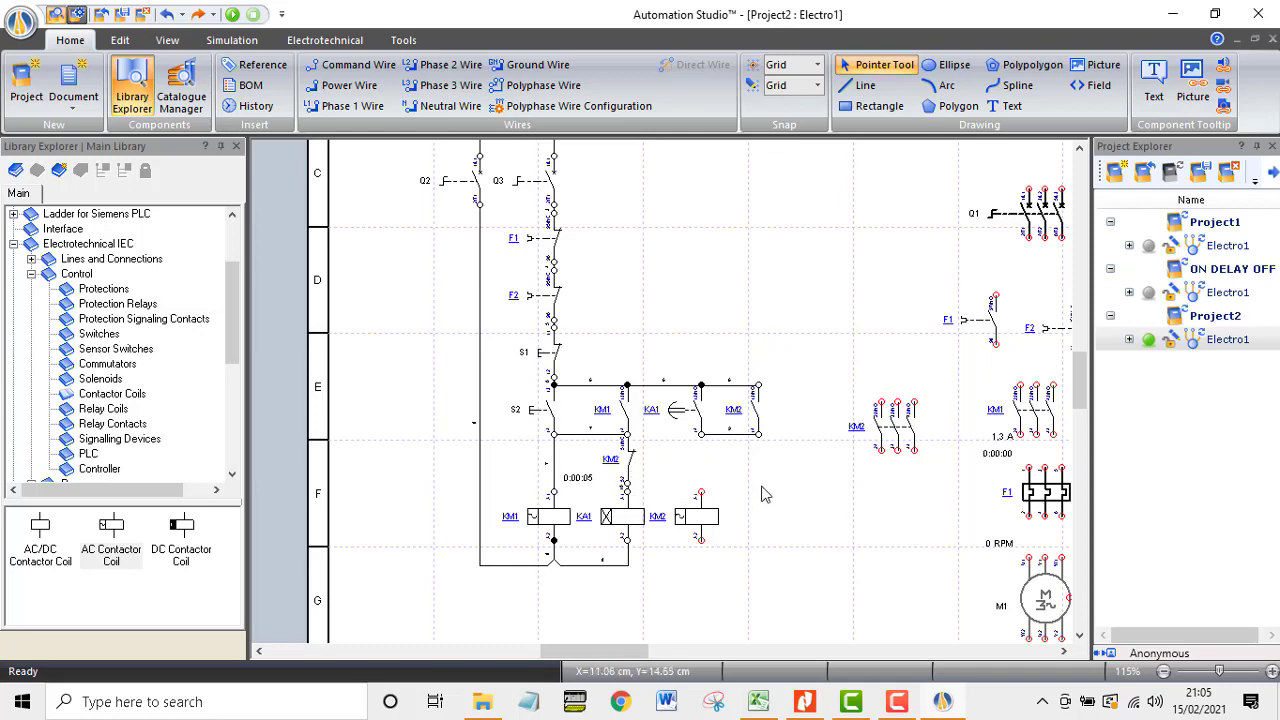
Step: Wire coil KM2 between KA1's delayed contact and the common return line below the coils
left_click_drag(700, 493, 700, 434)
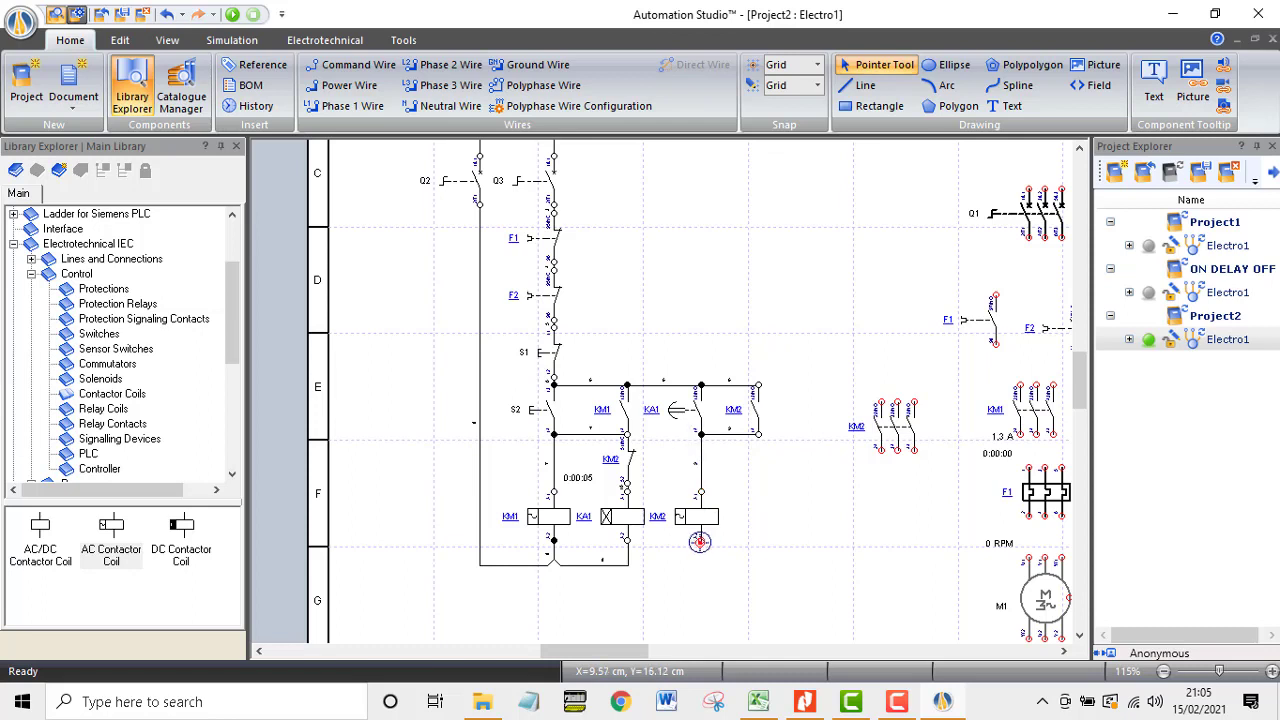
left_click_drag(700, 541, 627, 566)
left_click(720, 580)
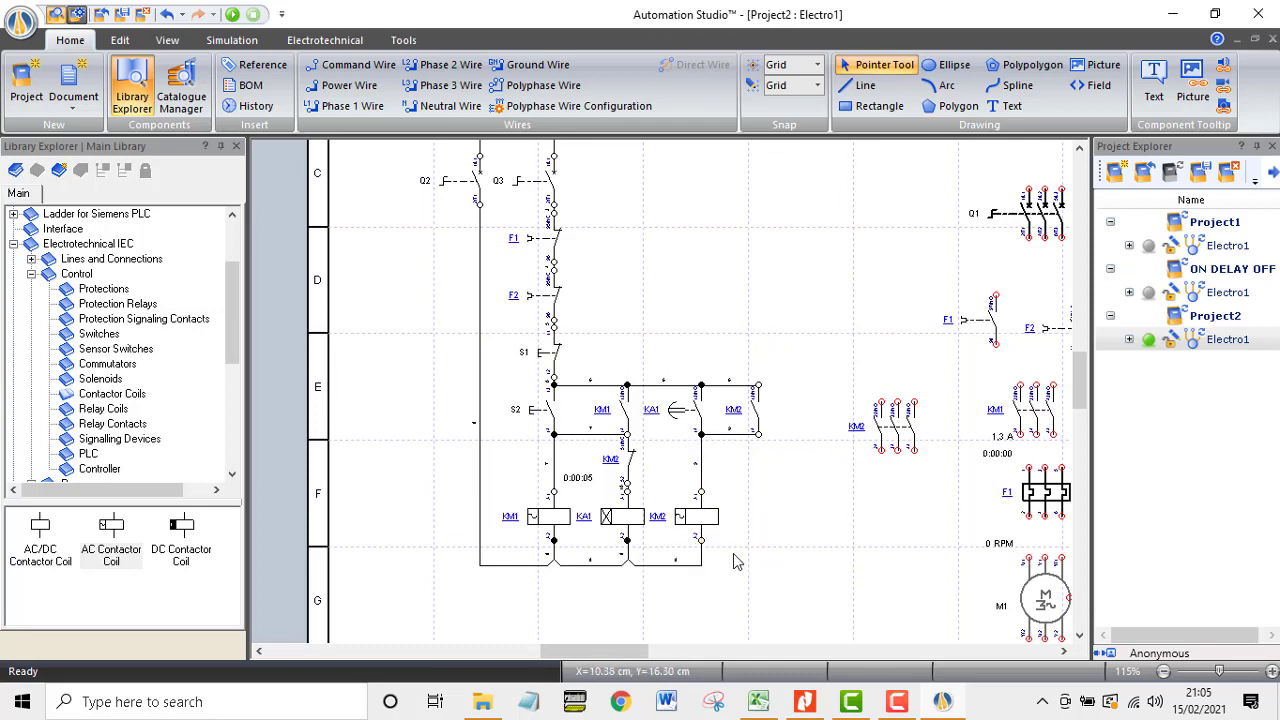
Step: Move KM2's three-pole power contact beside KM1's, directly above thermal relay F2
scroll(790, 484, "down", 3)
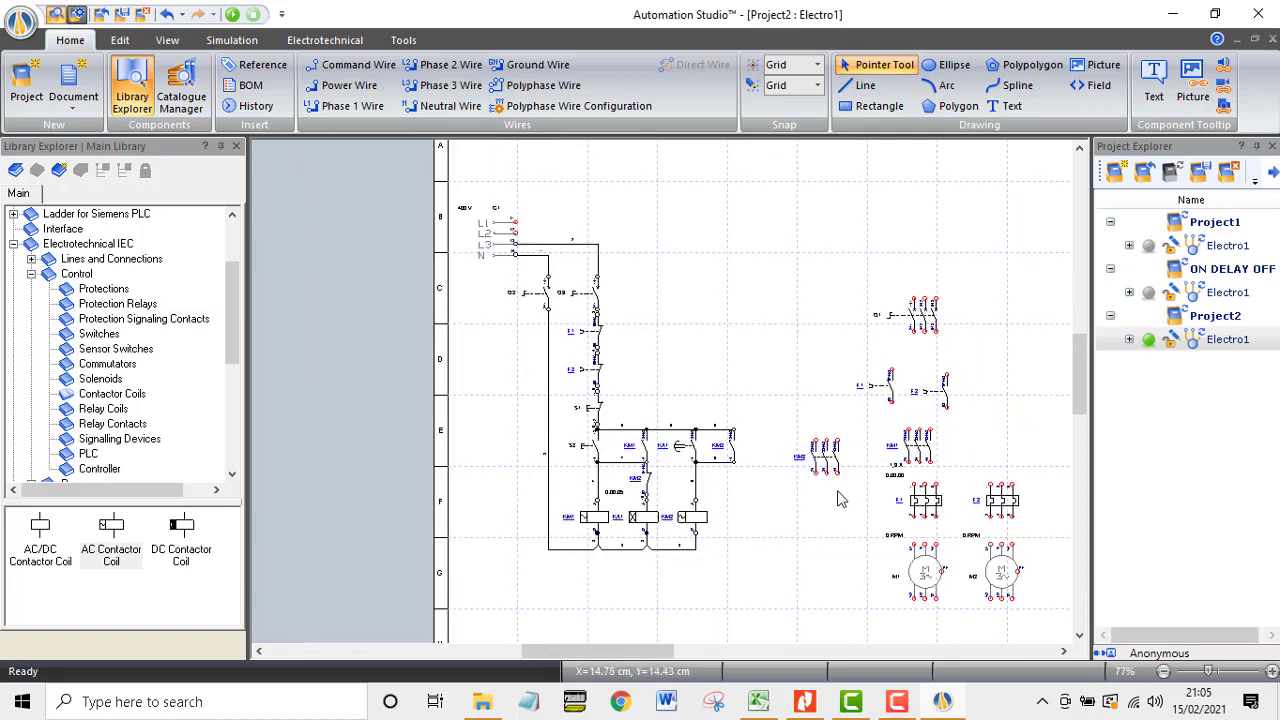
scroll(840, 500, "up", 3)
scroll(782, 454, "down", 3)
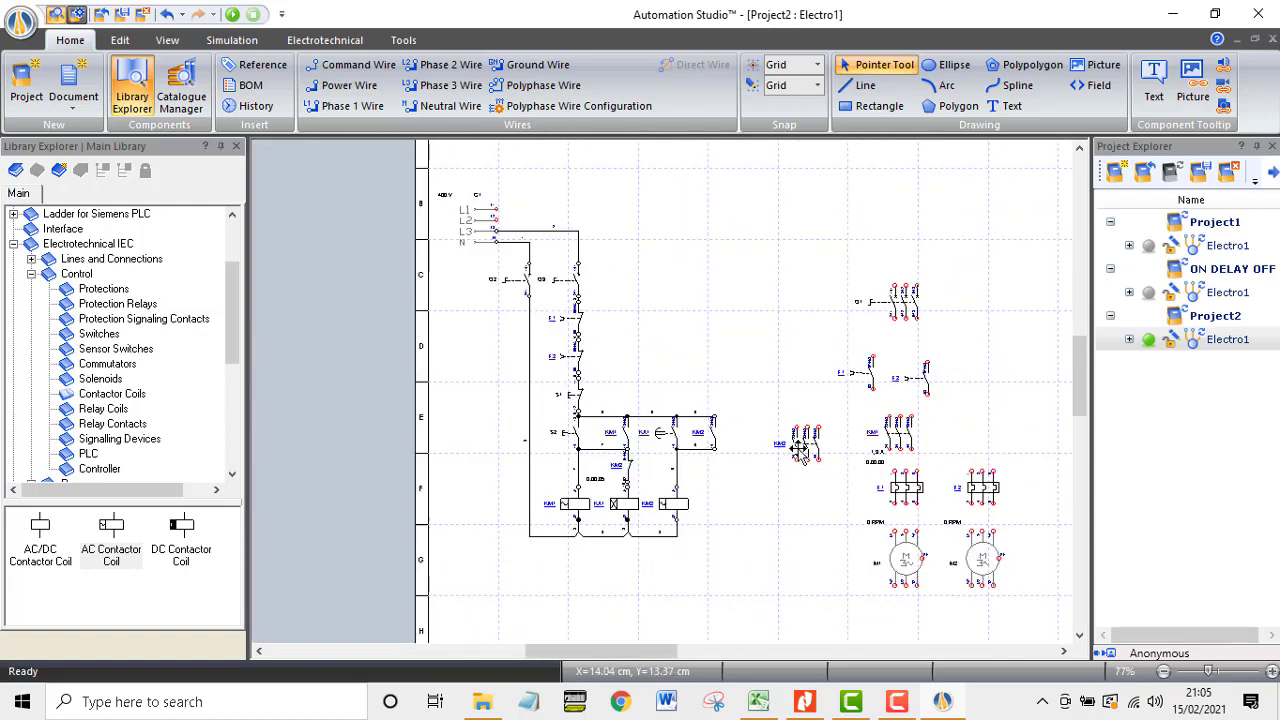
left_click_drag(800, 450, 970, 440)
scroll(970, 440, "up", 3)
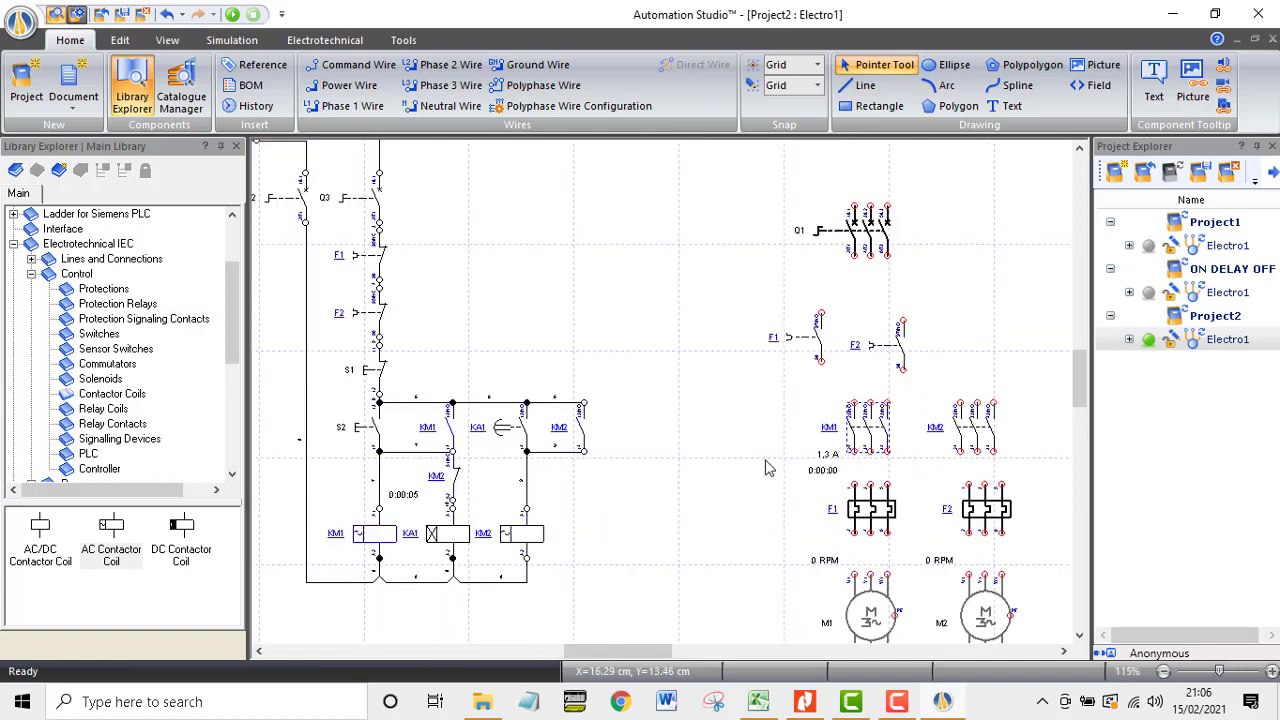
Step: Move the NO contacts of thermal relays F1 and F2 into the control circuit, beside KM2's holding contact
left_click_drag(808, 350, 636, 437)
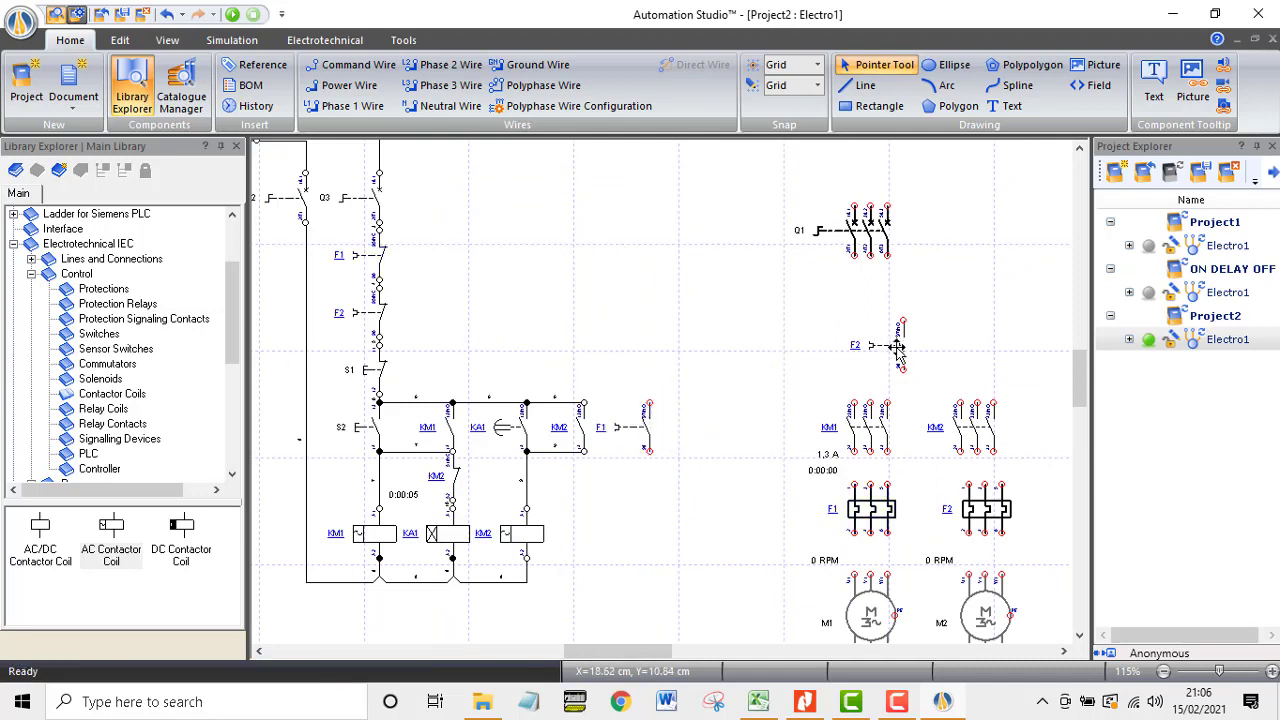
left_click_drag(896, 345, 707, 437)
left_click(764, 491)
Step: Set thermal relay F2's set current to 1,34 A, display its Set Current and Breakage Countdown, and save the configuration
left_click(980, 518)
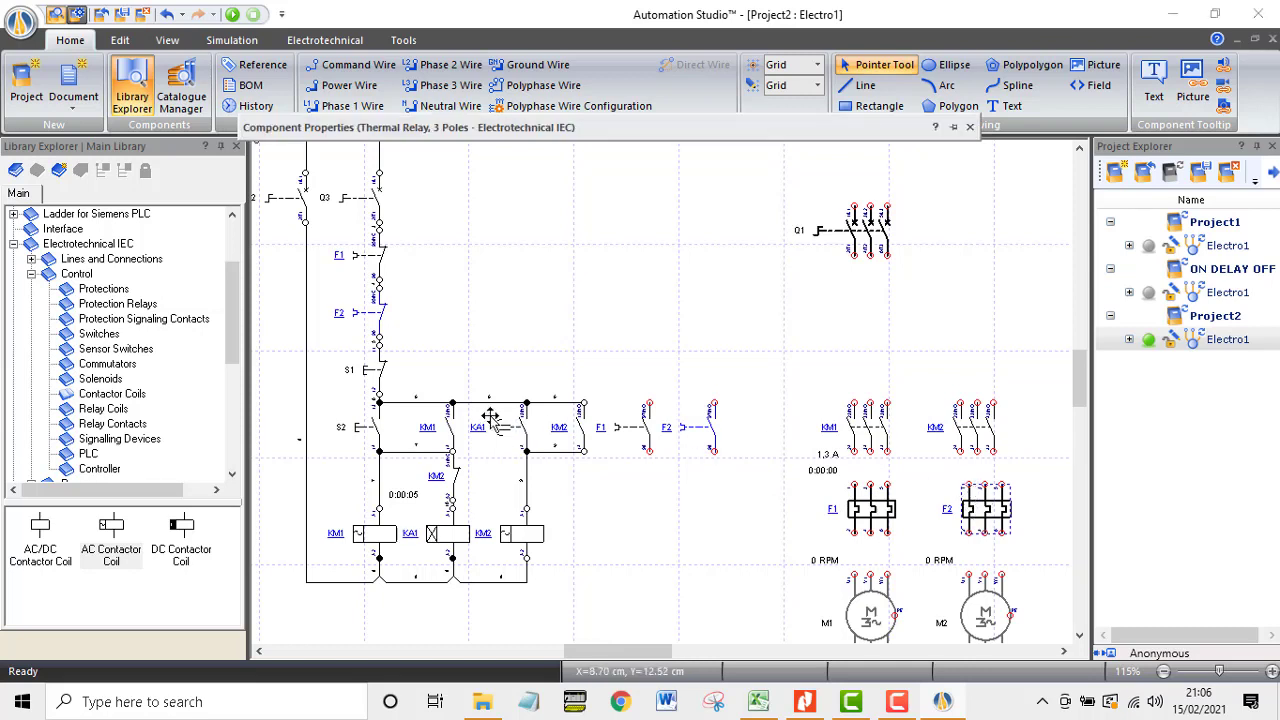
mouse_move(889, 133)
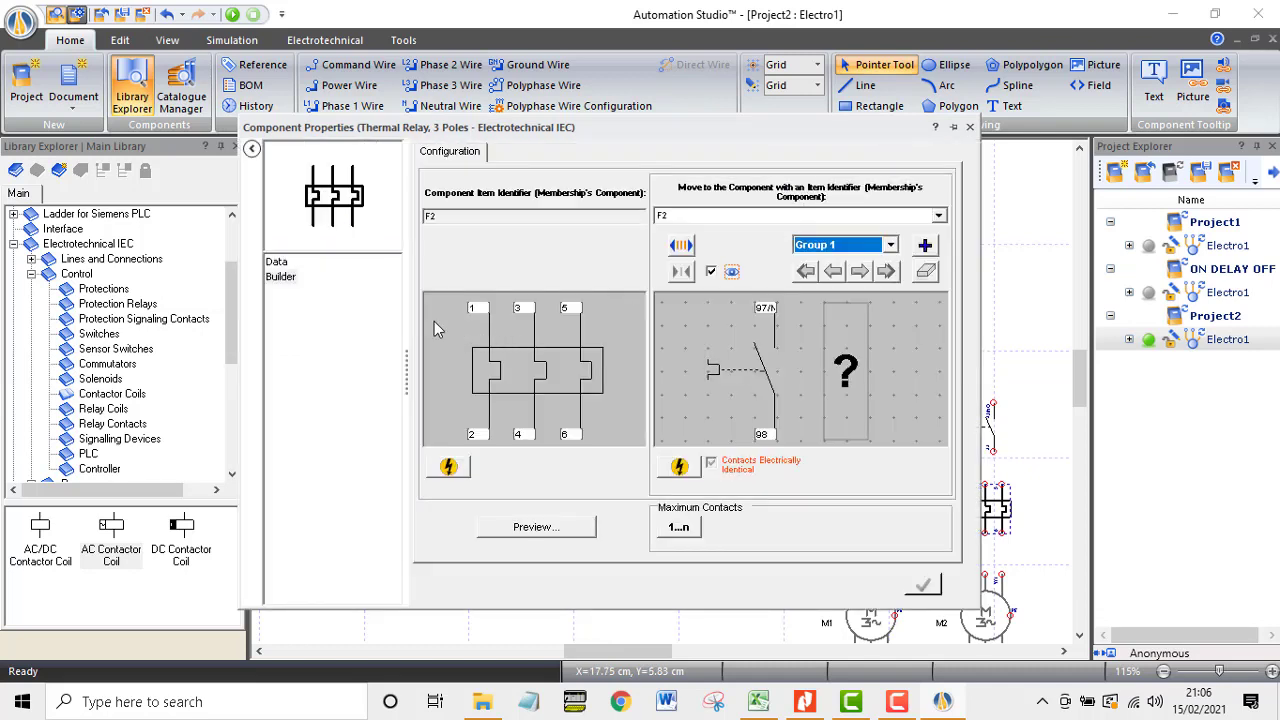
left_click(455, 467)
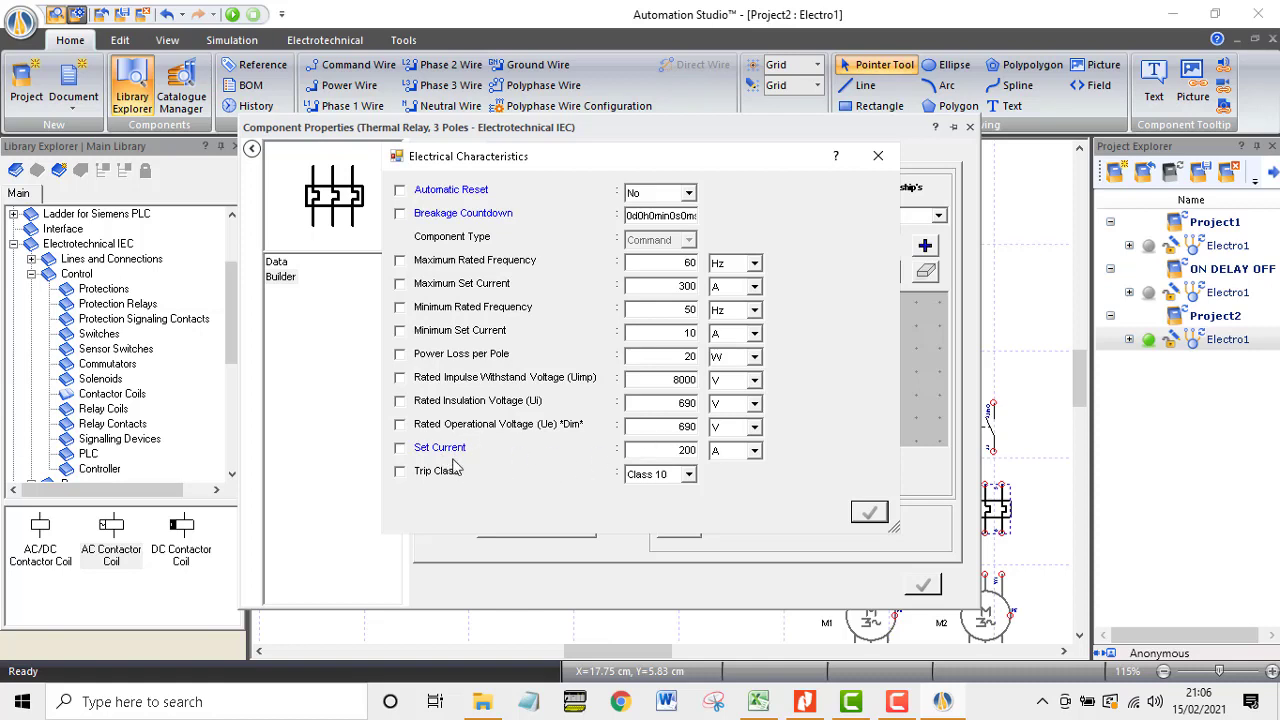
left_click(400, 448)
left_click_drag(666, 450, 742, 448)
type("1,34")
left_click(400, 214)
left_click(869, 513)
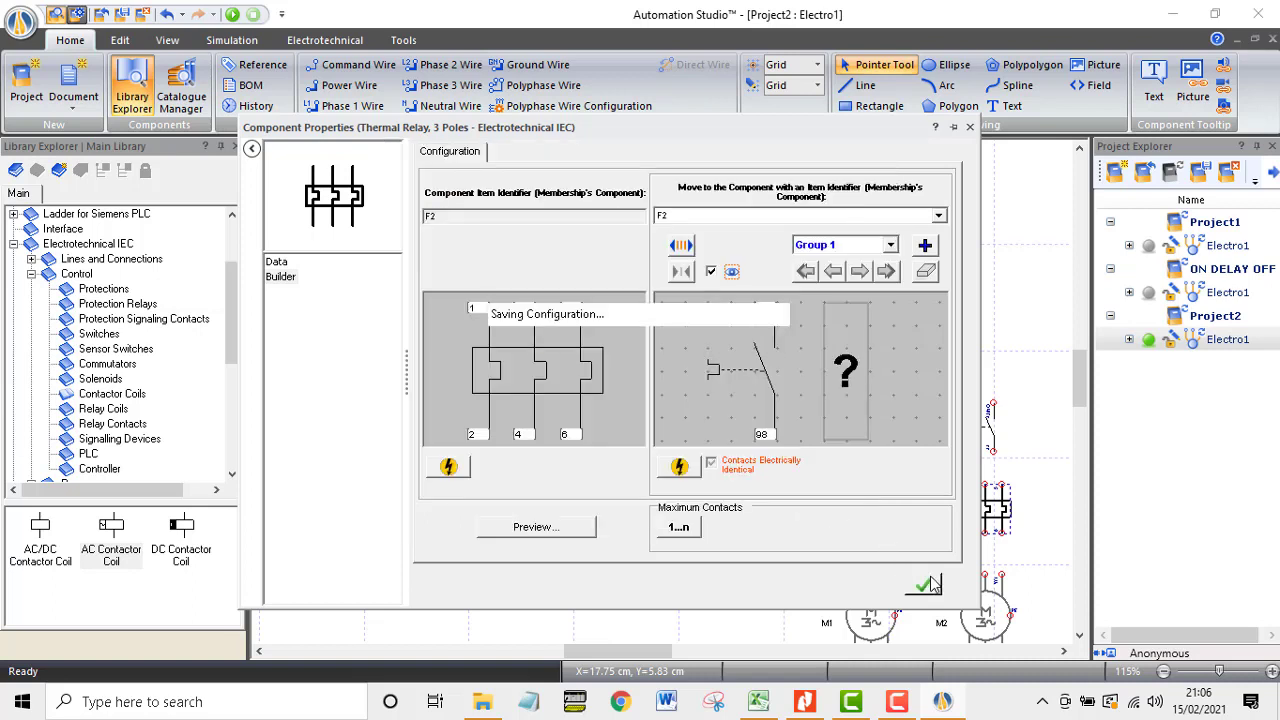
left_click(969, 127)
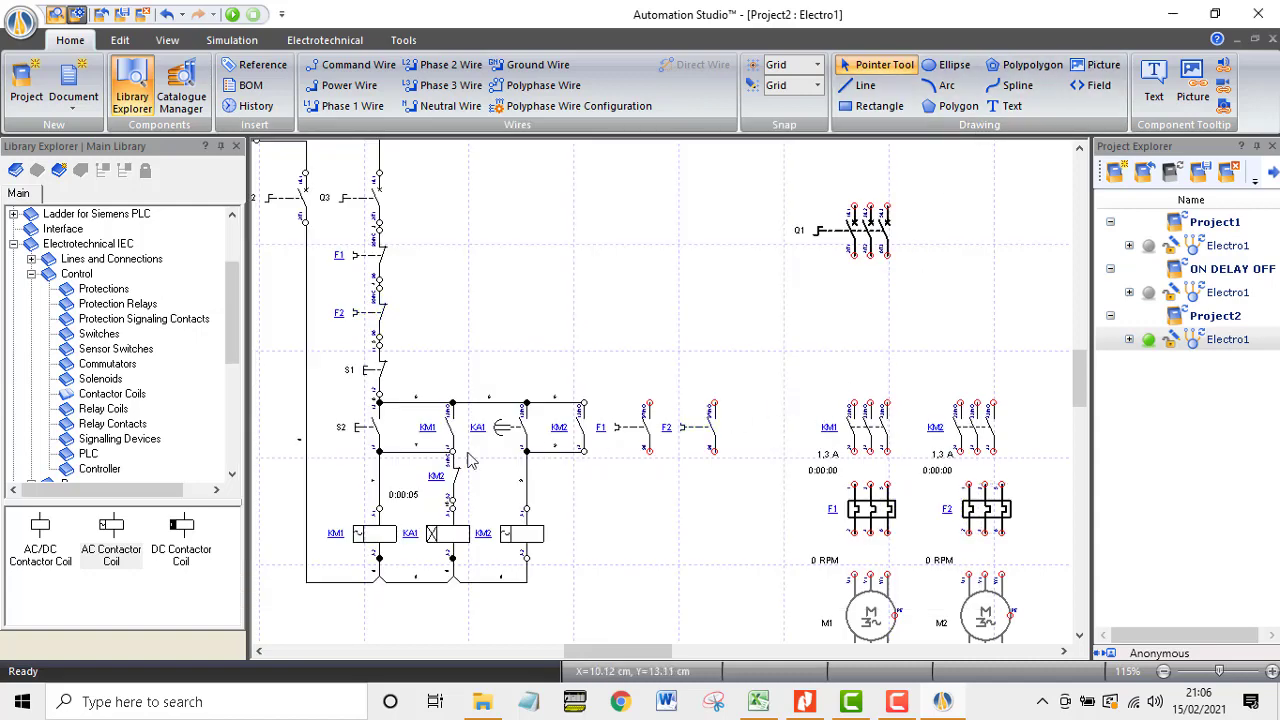
Step: Place a Pilot Light from the Signalling Devices library in the free area above the control branches
left_click(150, 441)
left_click(152, 442)
double_click(182, 526)
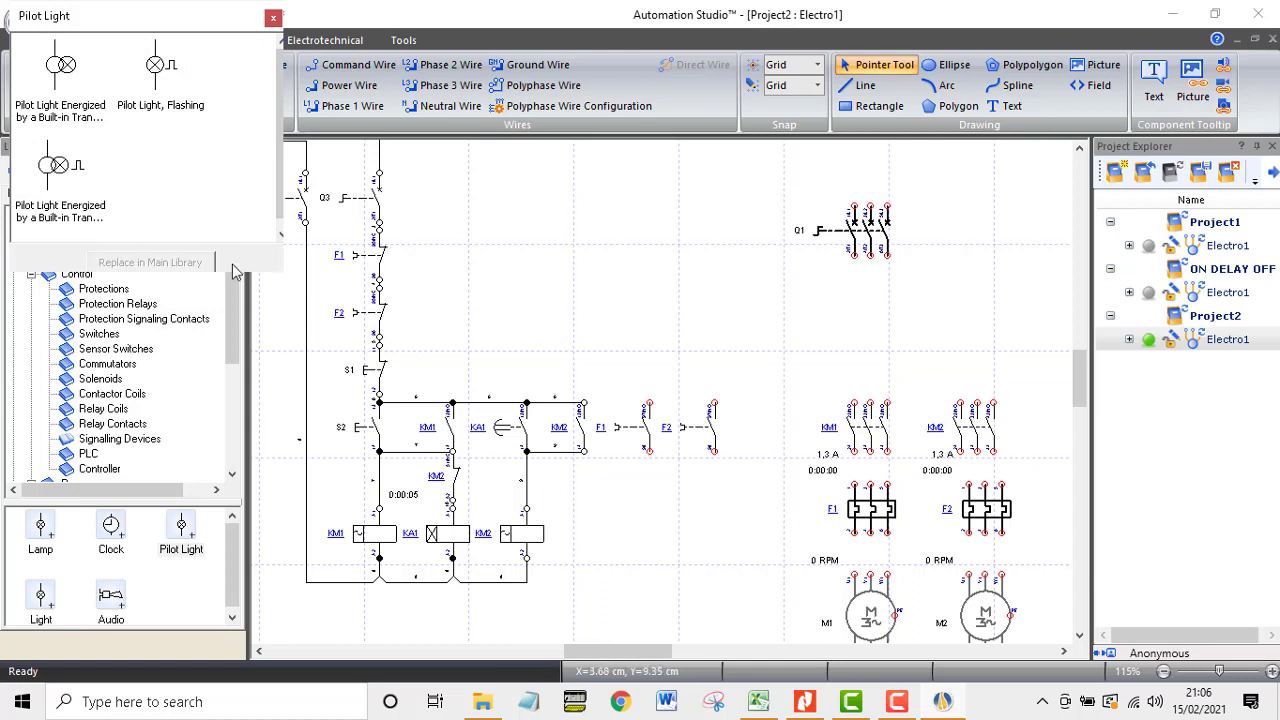
left_click(273, 18)
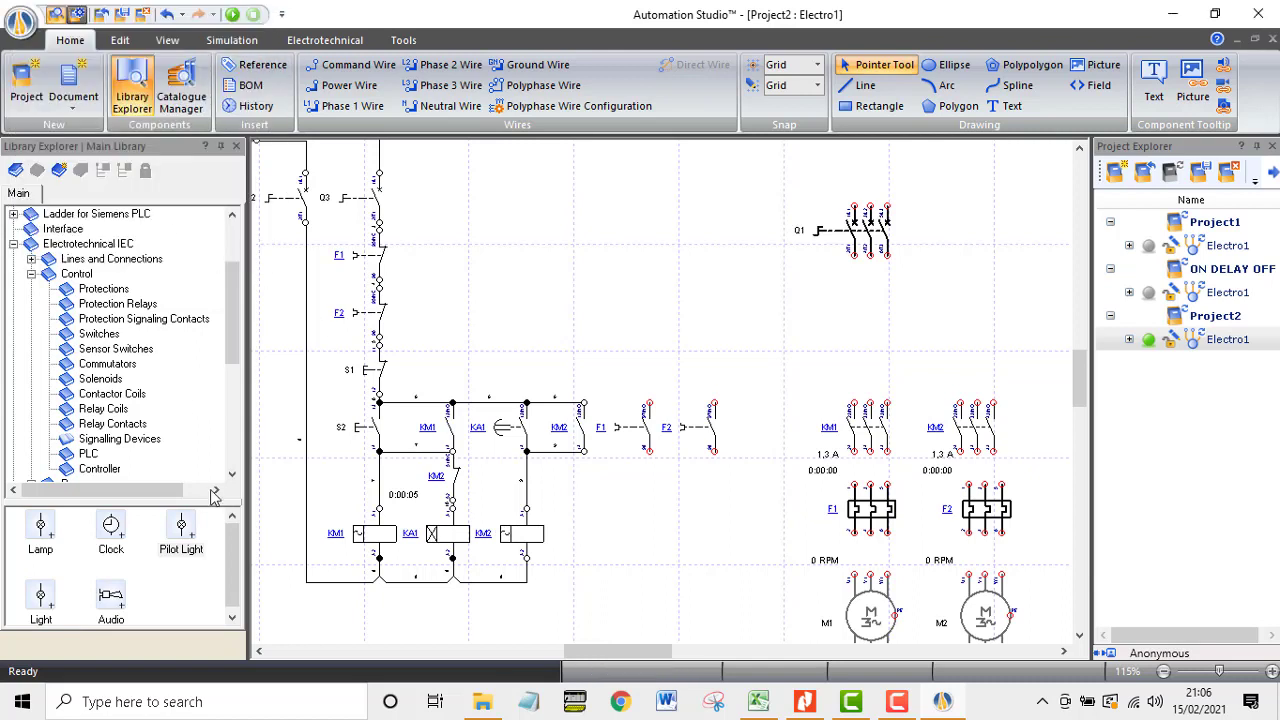
left_click(182, 530)
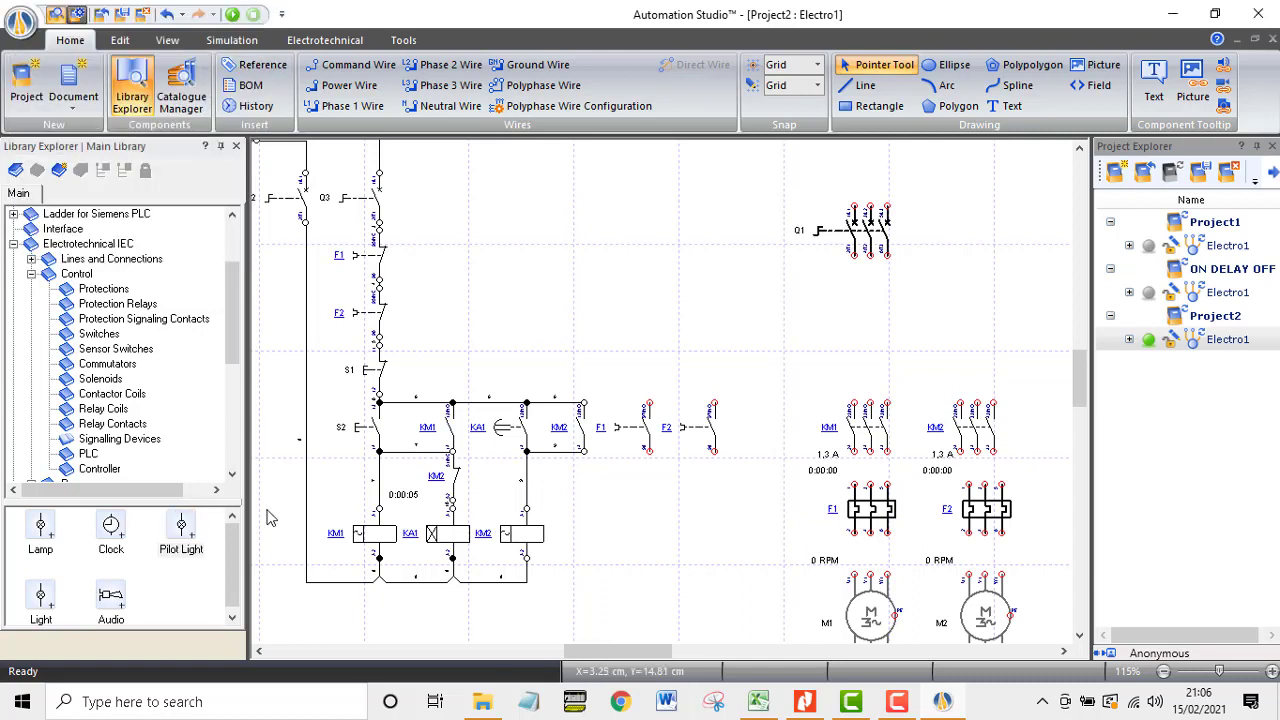
left_click_drag(182, 530, 470, 330)
Step: Shift the KA1 and KM2 branches with the F1 and F2 NO contacts away from coil KM1 to make room
scroll(625, 363, "down", 1)
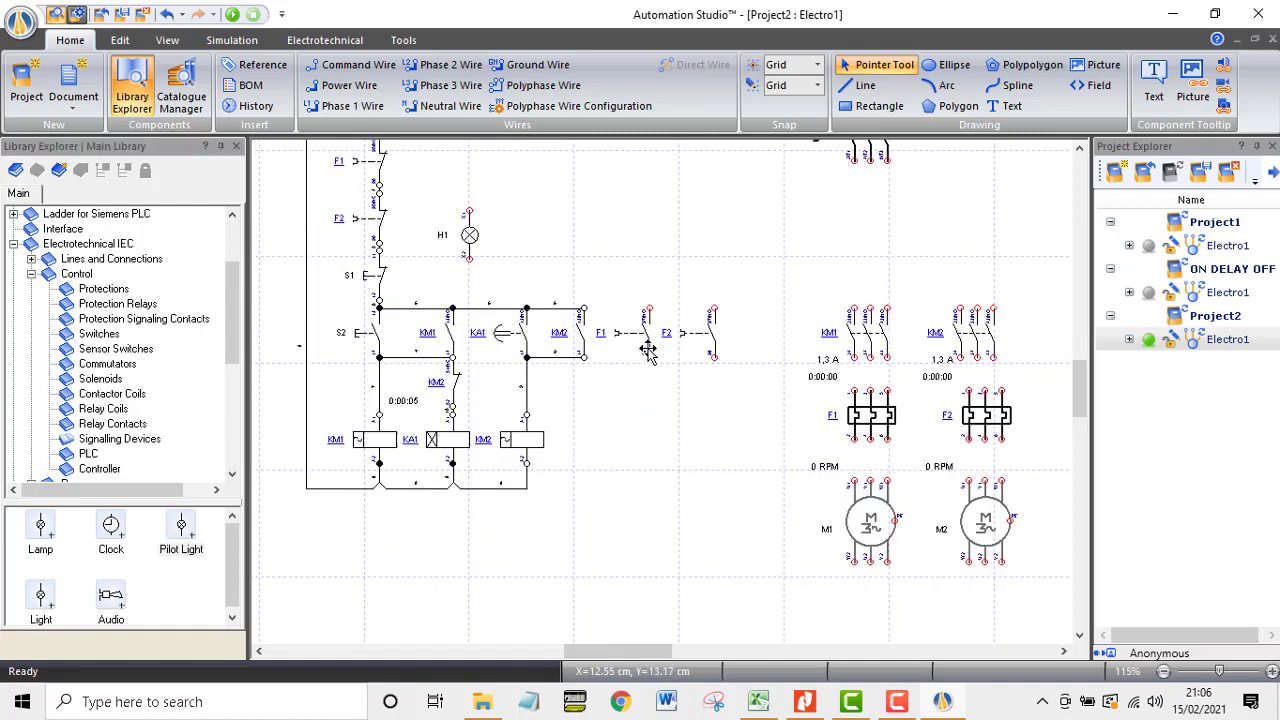
left_click_drag(751, 288, 417, 510)
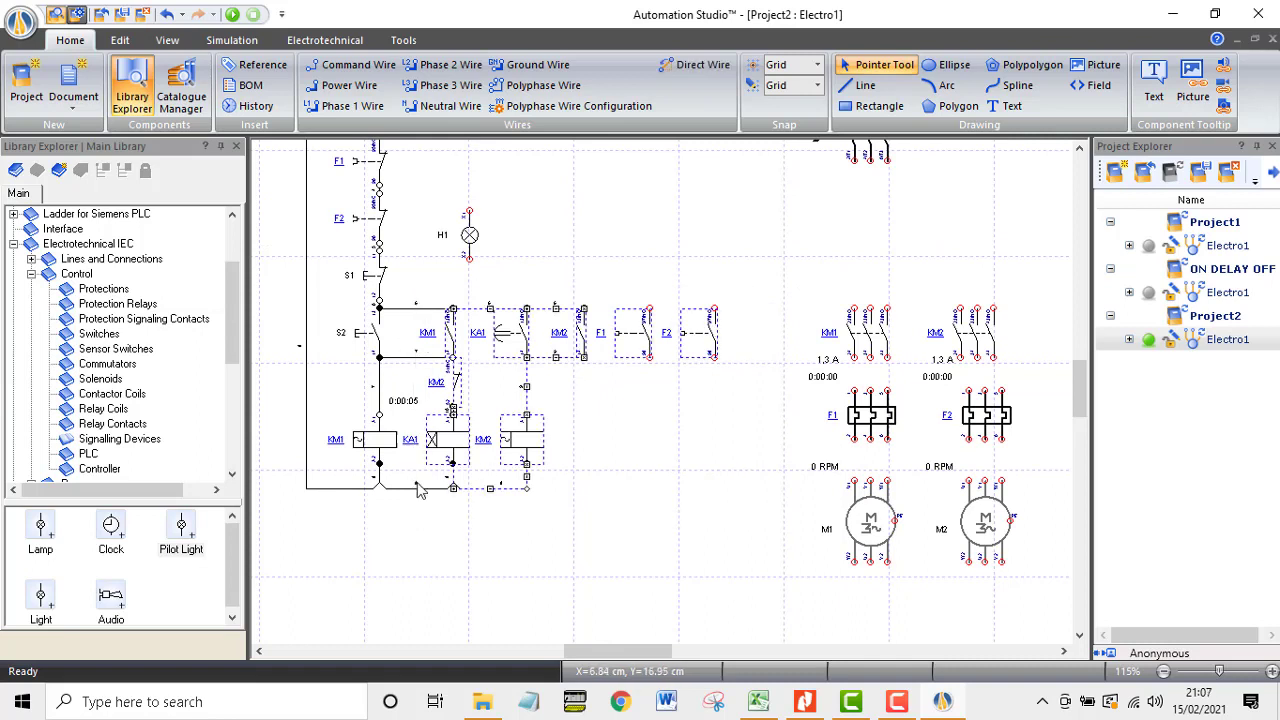
left_click_drag(450, 440, 508, 440)
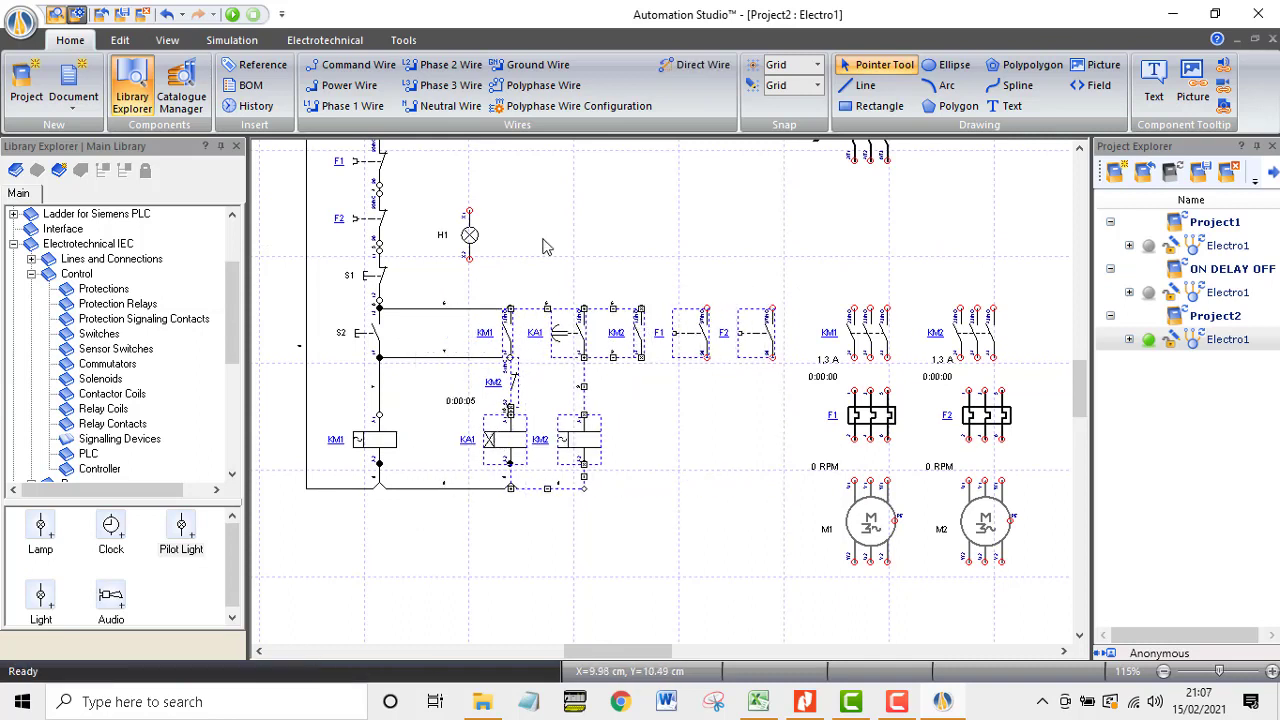
left_click(492, 242)
Step: Move pilot light H1 between coils KM1 and KA1, and place a copy of it beside coil KM2
left_click_drag(469, 248, 420, 448)
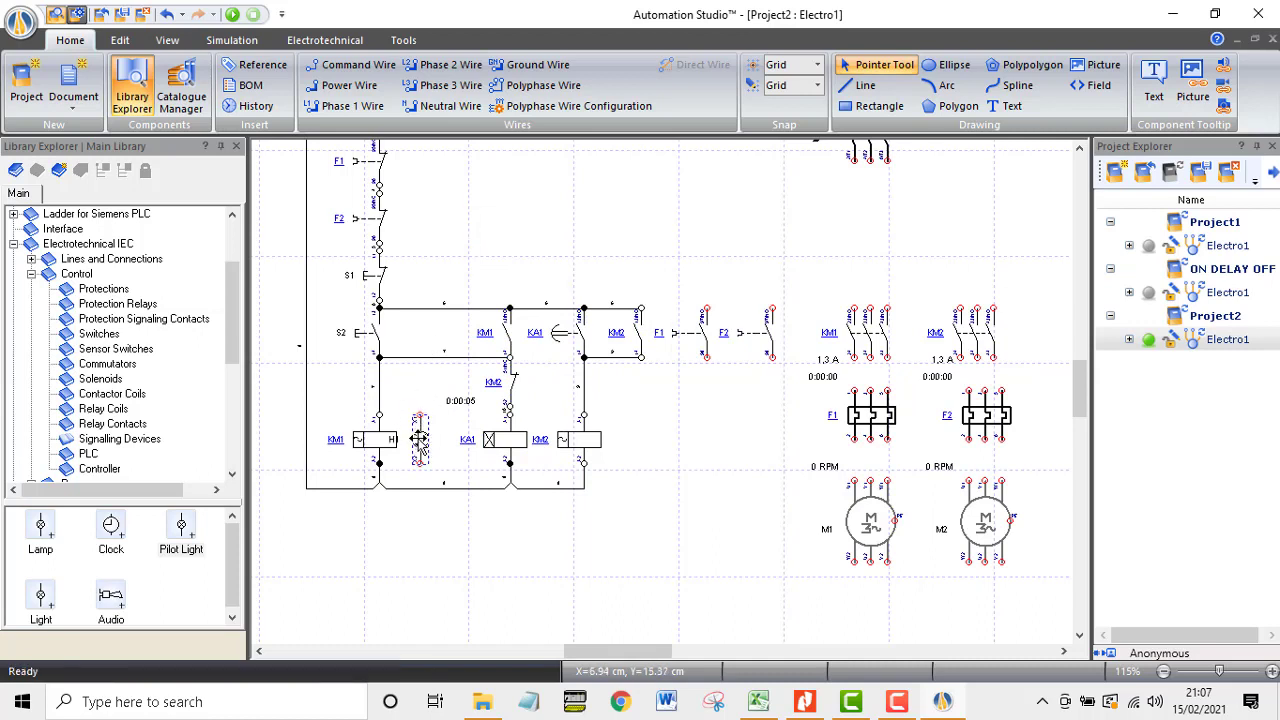
left_click_drag(418, 440, 434, 446)
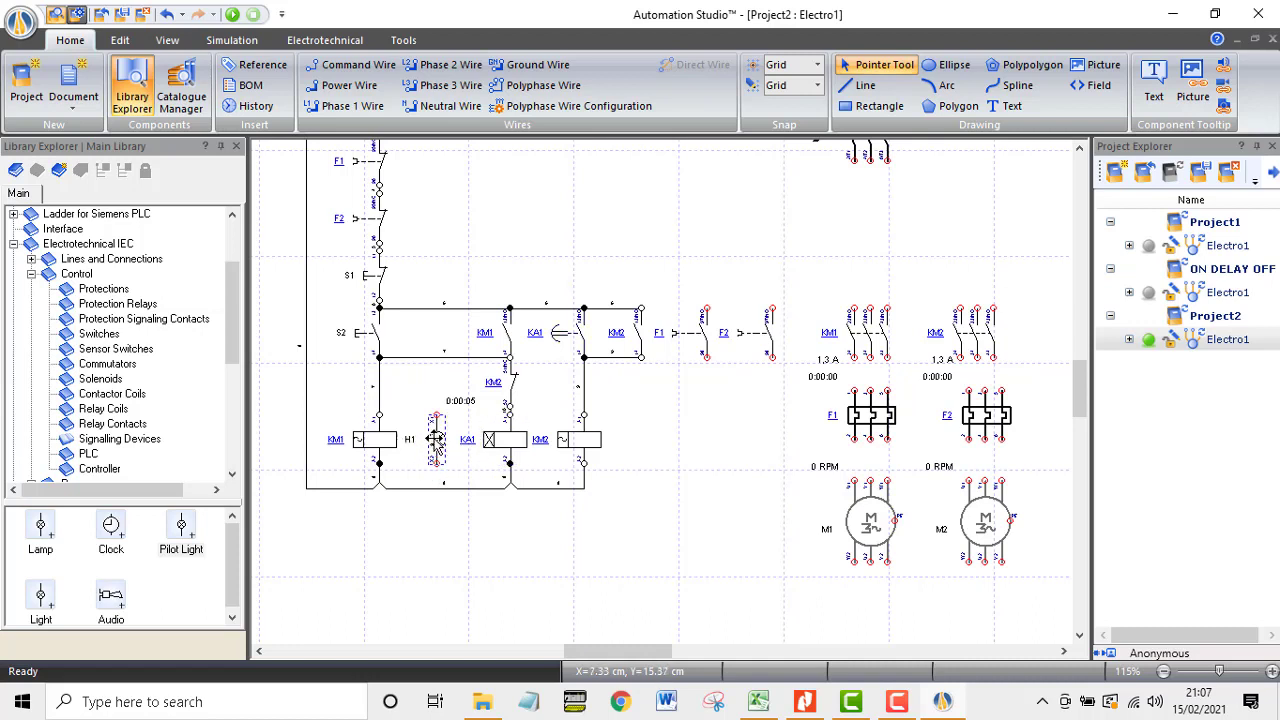
left_click_drag(436, 444, 624, 452)
key("Right")
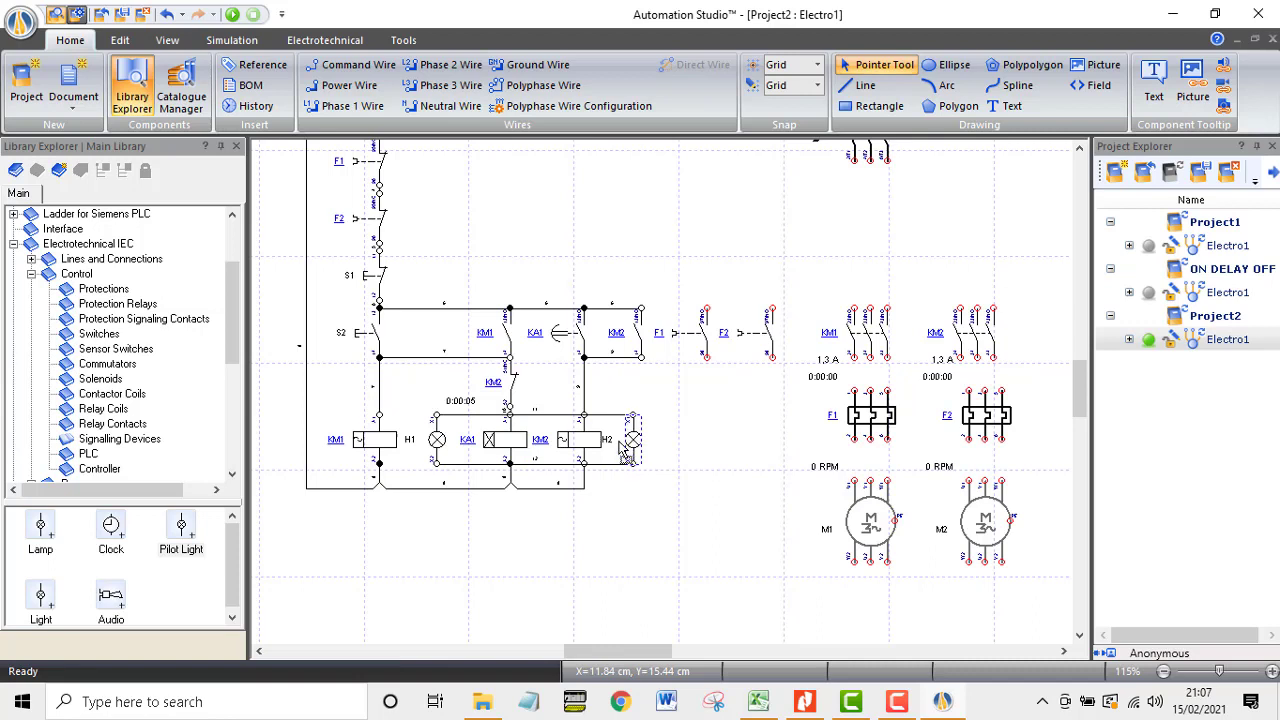
key("Right")
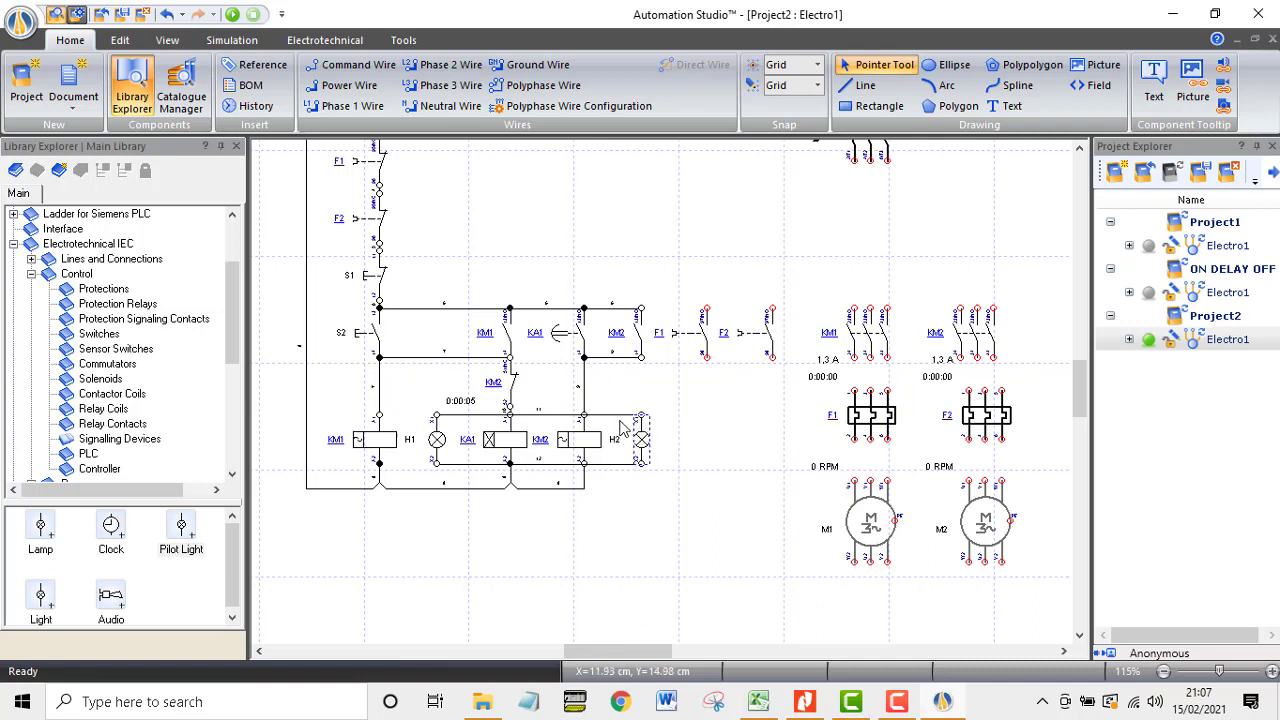
Step: Delete the two wires running between the terminals of pilot lights H1 and H2
left_click(611, 414)
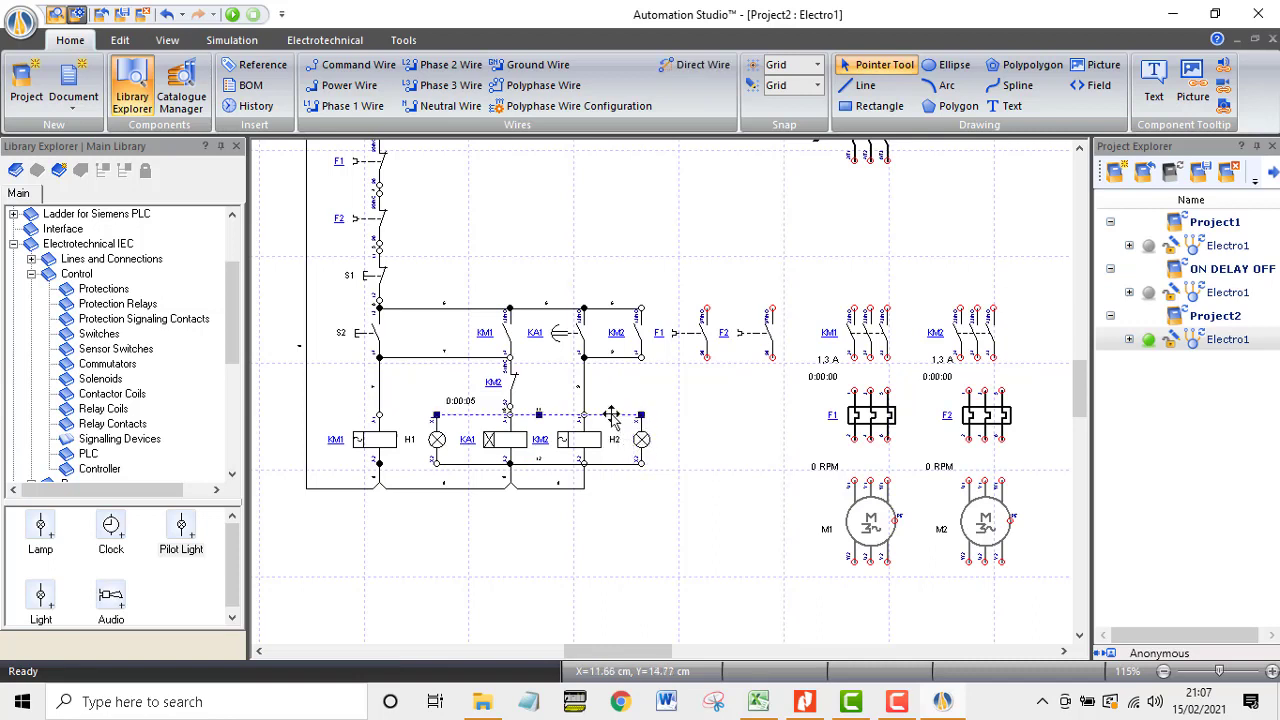
key("Delete")
left_click(618, 466)
key("Delete")
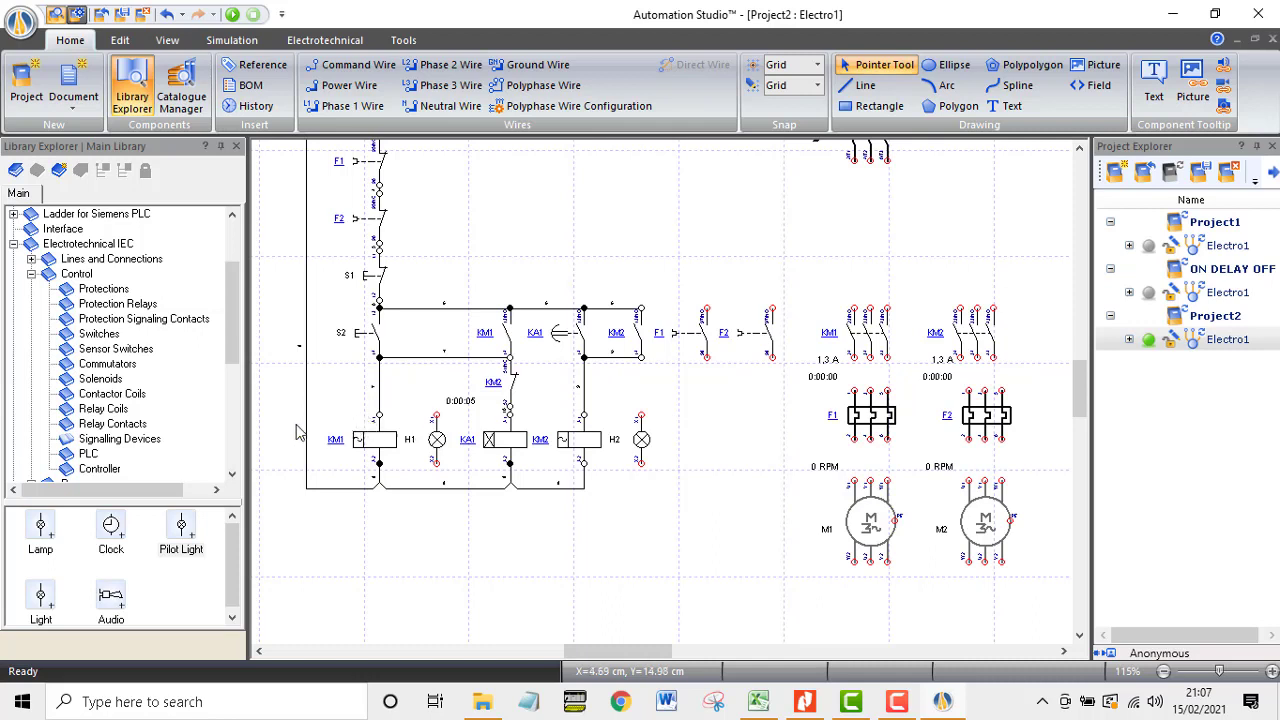
Step: Place two pilot lights below the F1 and F2 NO contacts and wire their lower terminals to the common return line
left_click(143, 444)
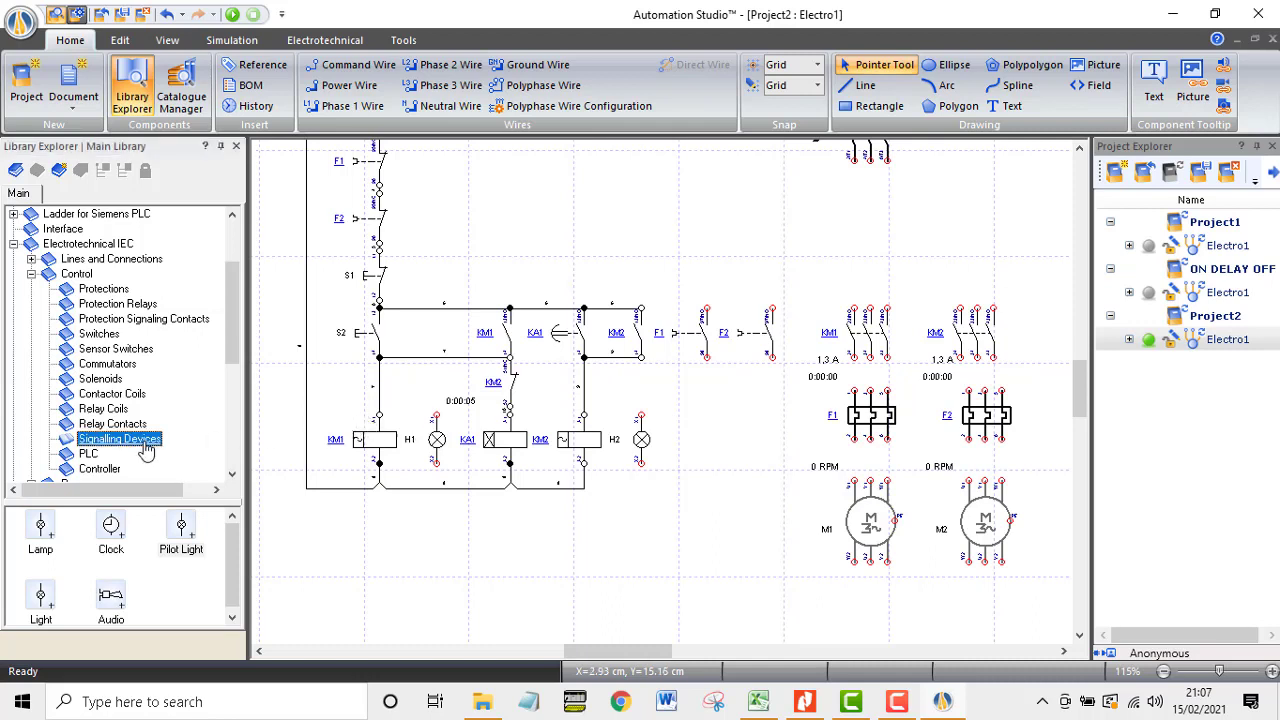
mouse_move(181, 527)
left_mouse_down()
mouse_move(673, 460)
mouse_move(664, 454)
left_mouse_up()
mouse_move(185, 528)
left_mouse_down()
mouse_move(771, 458)
mouse_move(584, 492)
left_mouse_up()
left_click(610, 501)
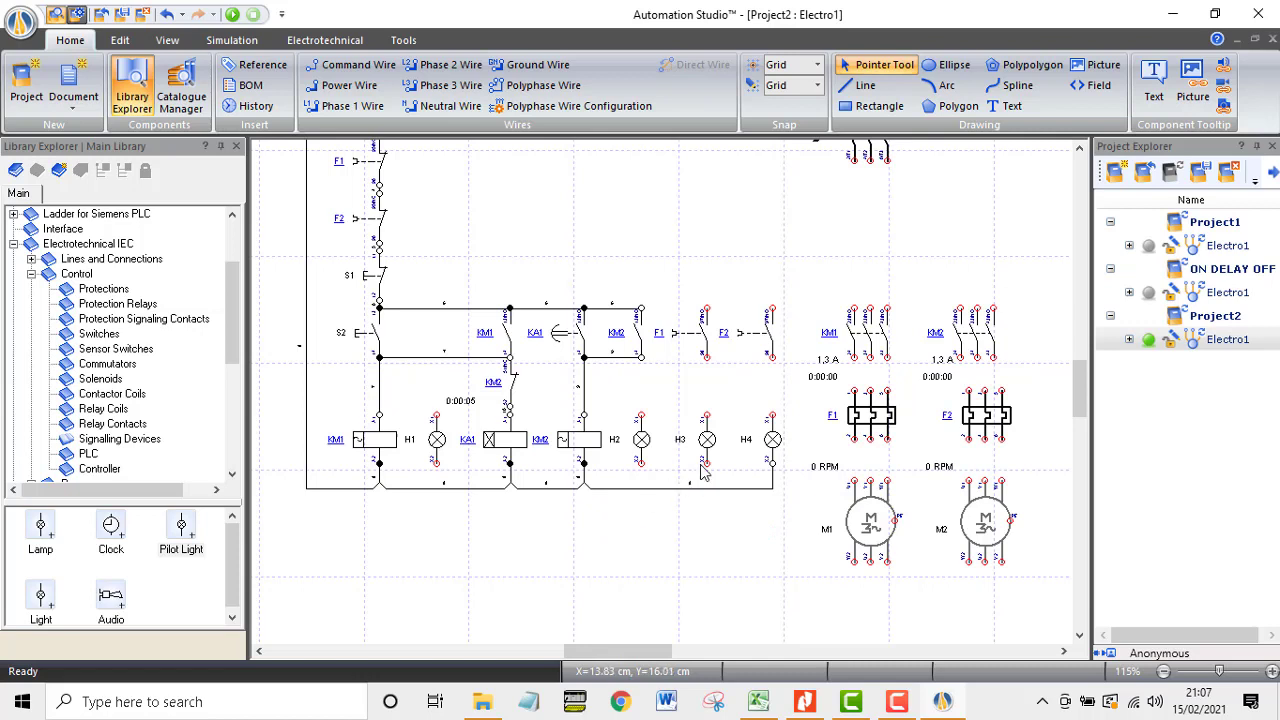
left_click_drag(706, 463, 697, 492)
left_click(720, 500)
Step: Wire pilot lights H3 and H4 to the F1 and F2 NO contacts, and feed both contacts from the line below Q3
left_click_drag(706, 416, 707, 357)
left_click_drag(772, 414, 771, 356)
left_click_drag(707, 309, 377, 224)
scroll(747, 247, "up", 1)
left_click_drag(772, 404, 707, 404)
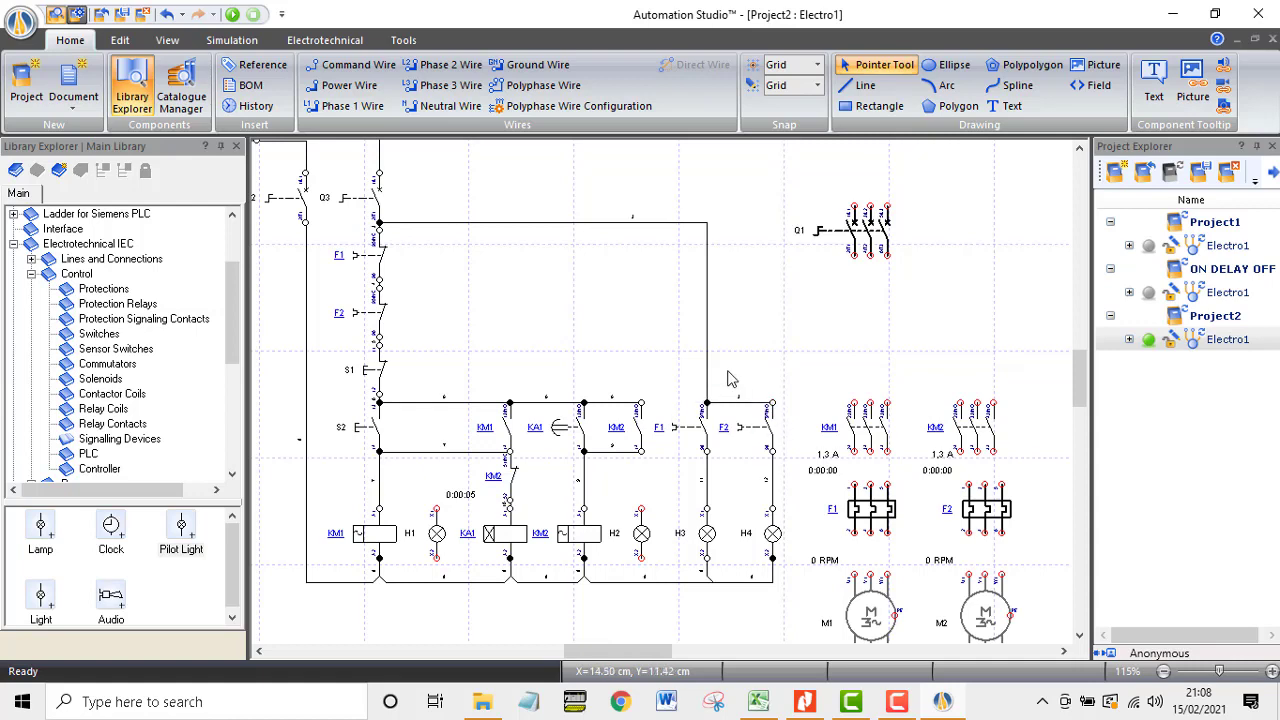
scroll(722, 389, "down", 1)
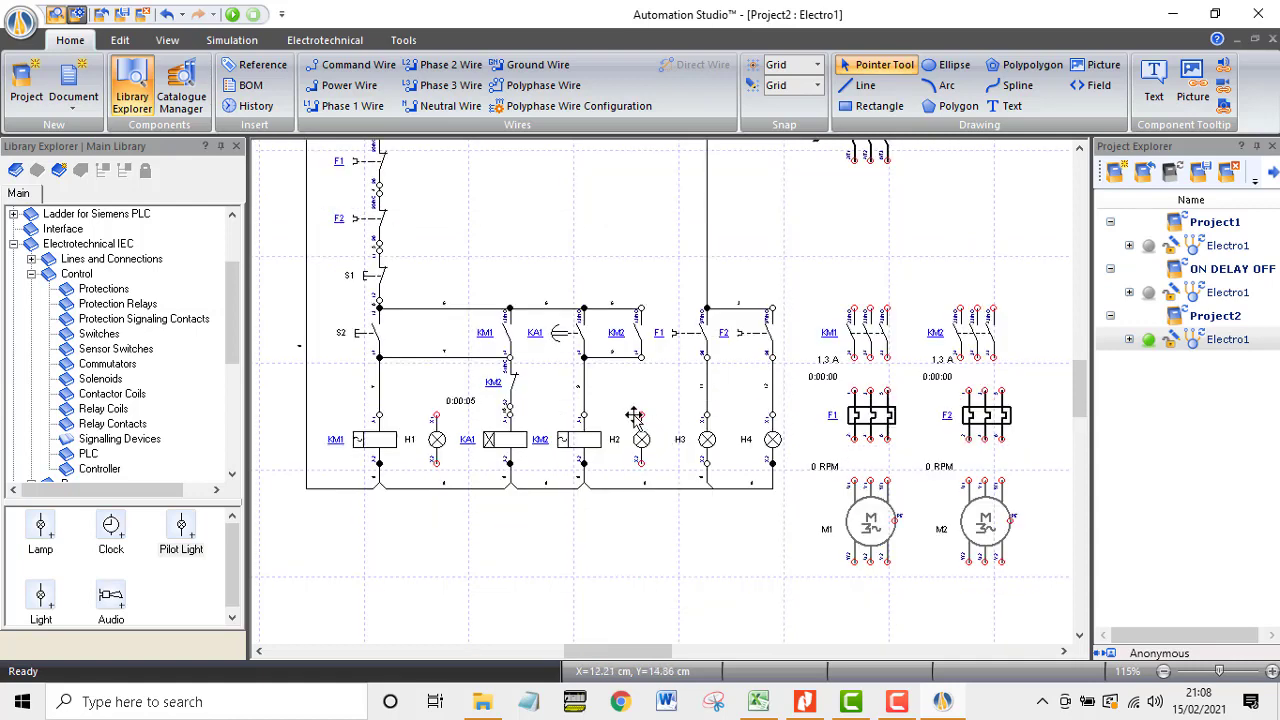
Step: Wire pilot light H2 in parallel with coil KM2 and pilot light H1 in parallel with coil KM1
left_click_drag(641, 414, 584, 413)
left_click_drag(641, 462, 583, 462)
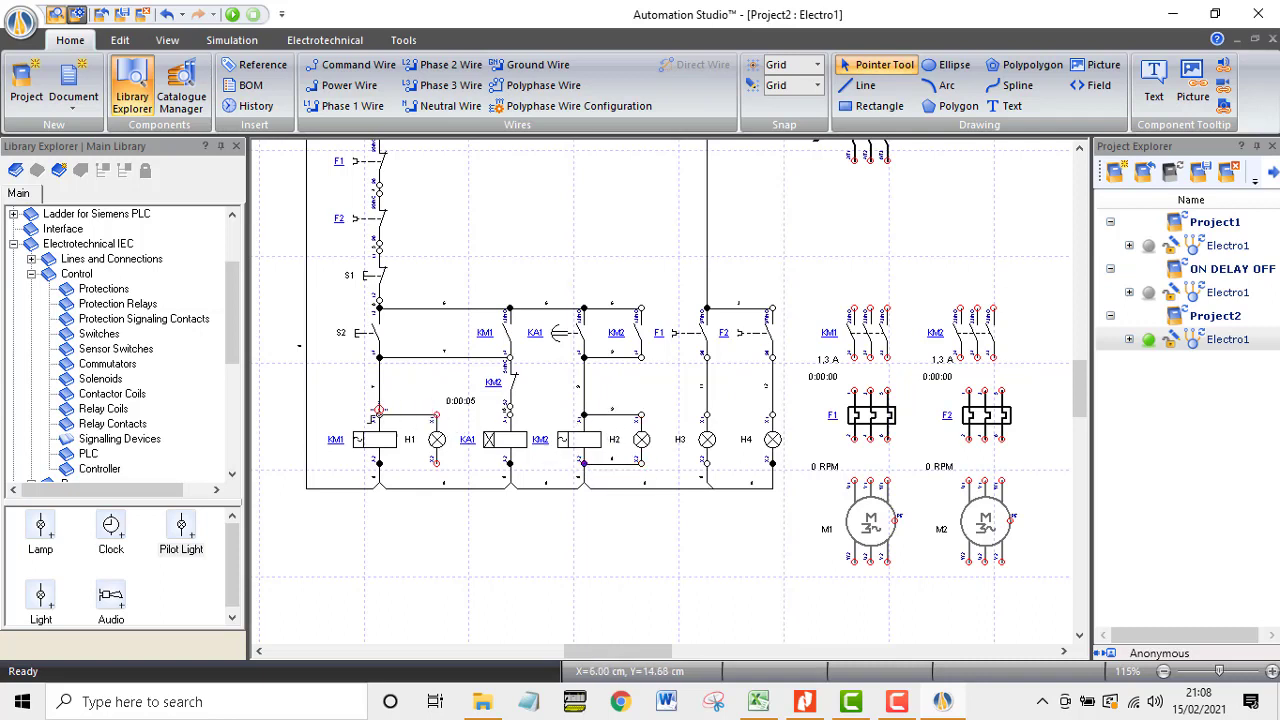
left_click_drag(378, 409, 436, 414)
left_click_drag(436, 462, 378, 460)
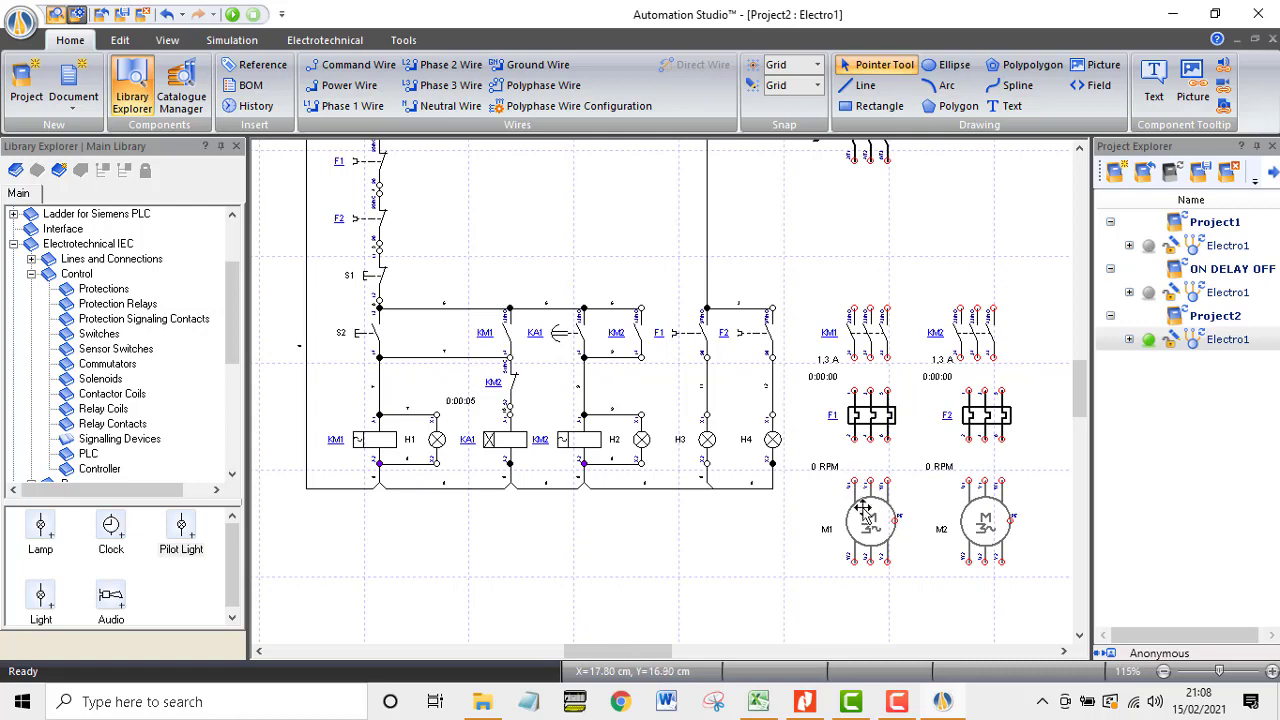
Step: Move the KM1 and KM2 power contacts, overload relays F1 and F2, and both motors up together, closer to Q1
scroll(760, 463, "up", 1)
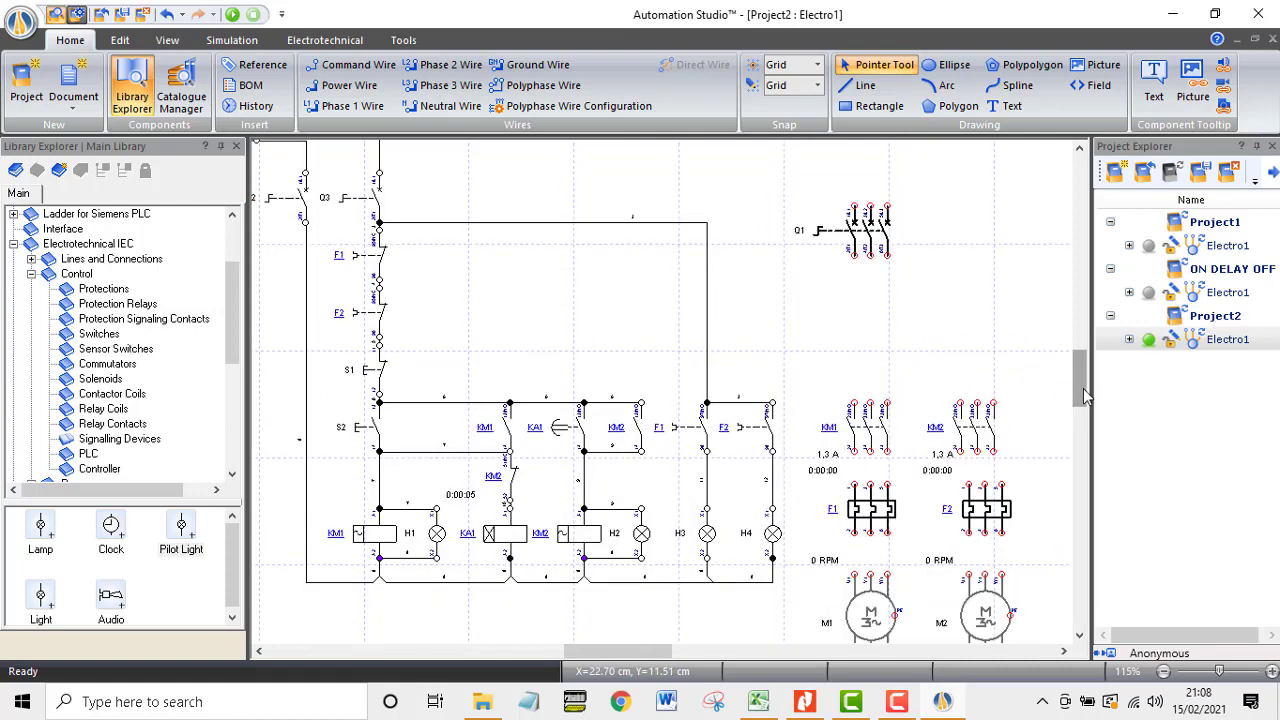
scroll(1043, 400, "down", 1)
left_click_drag(1022, 280, 790, 604)
left_click_drag(884, 400, 893, 342)
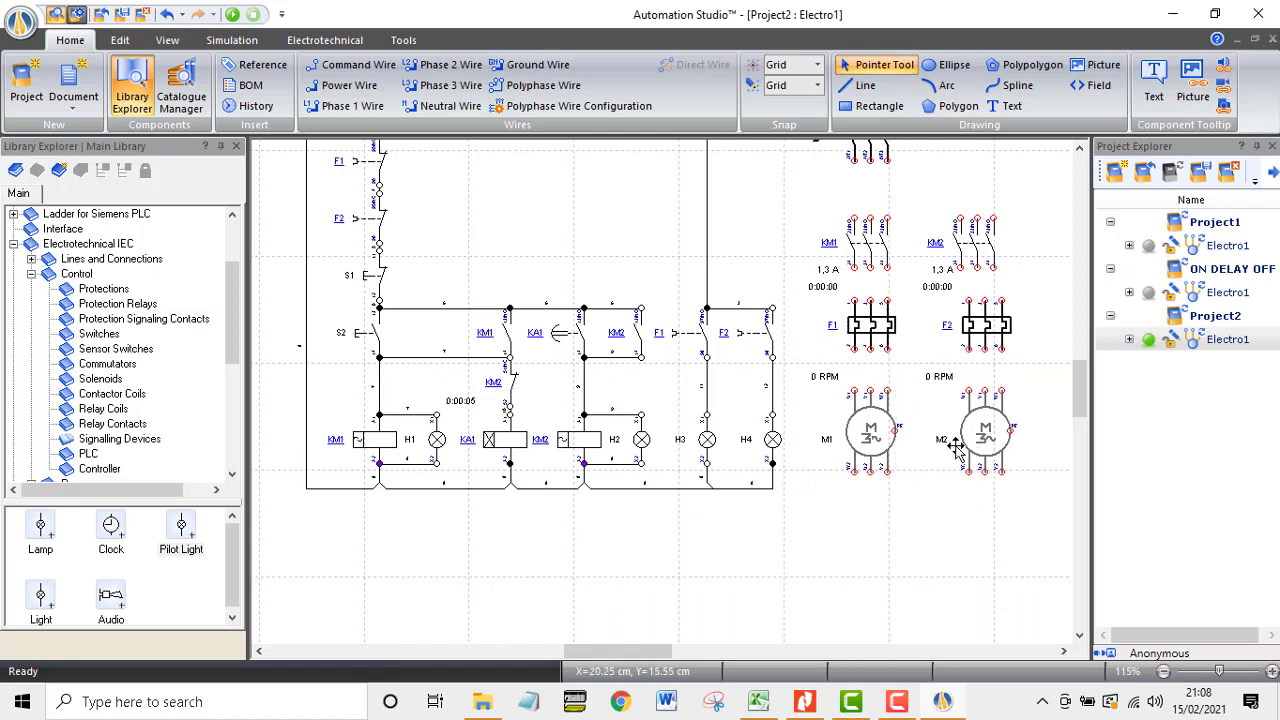
Step: Set motor M1's rated power output to 1 HP
left_click(852, 422)
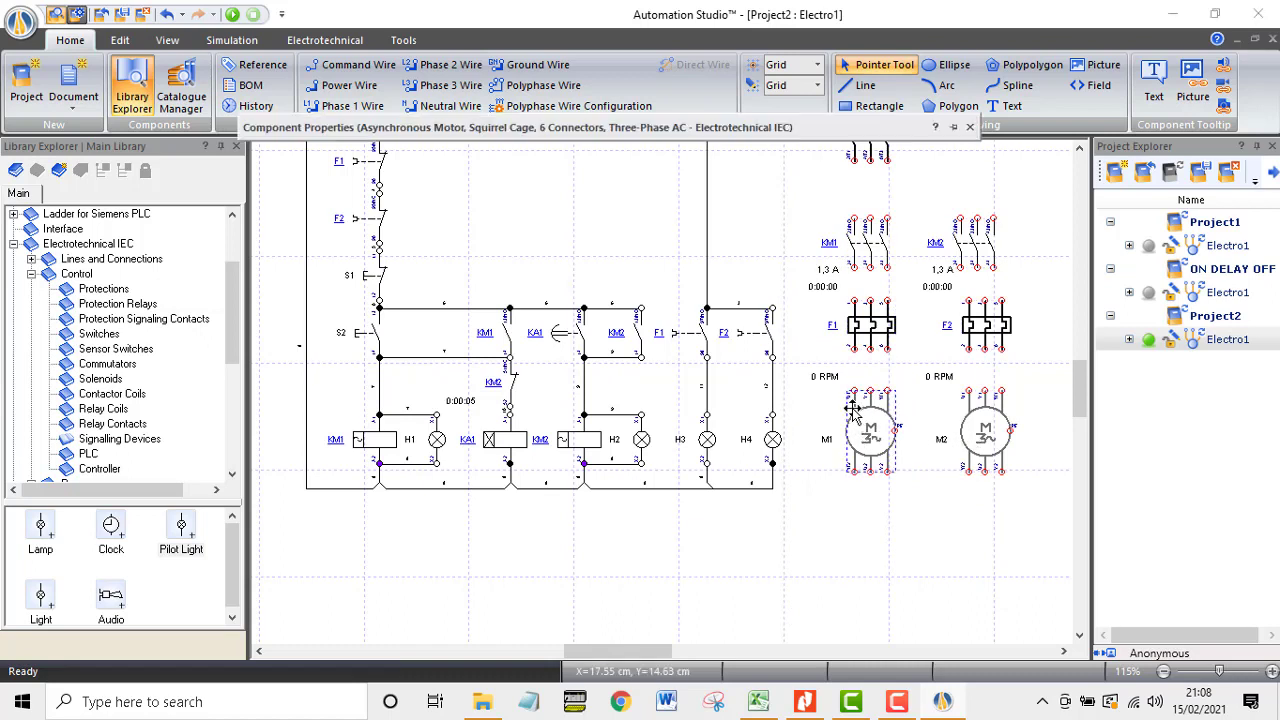
mouse_move(910, 132)
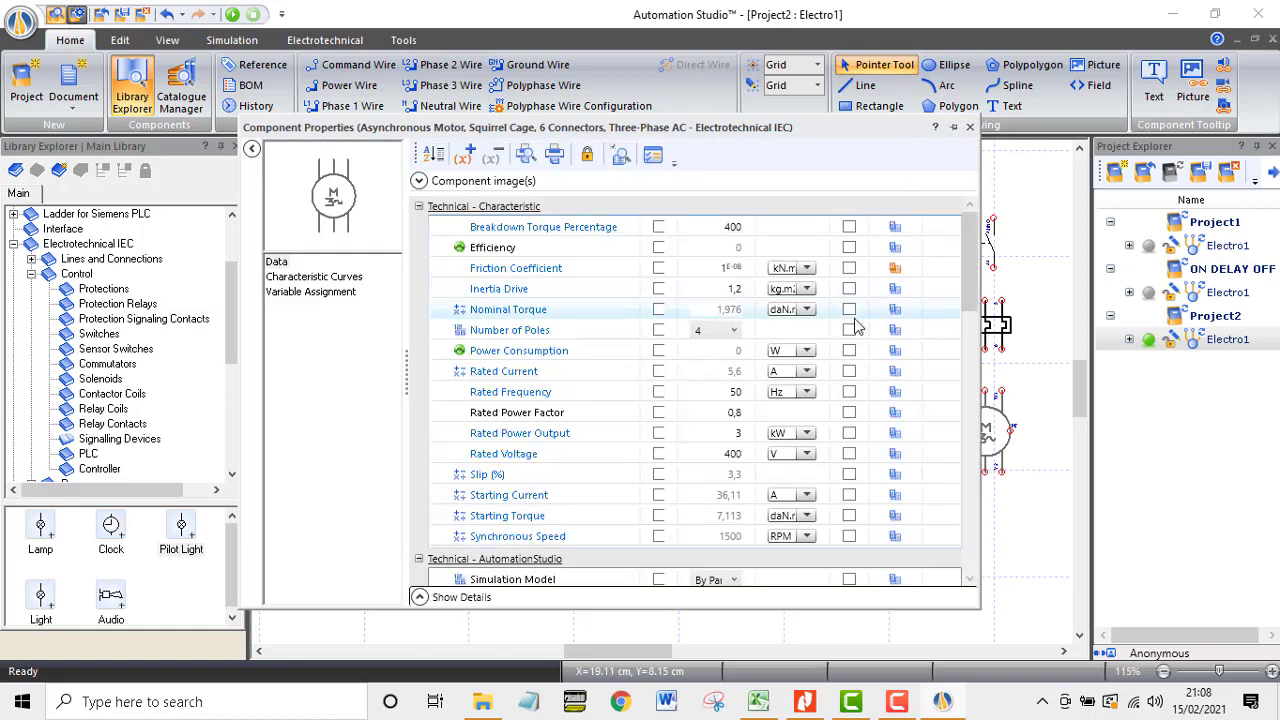
left_click(722, 432)
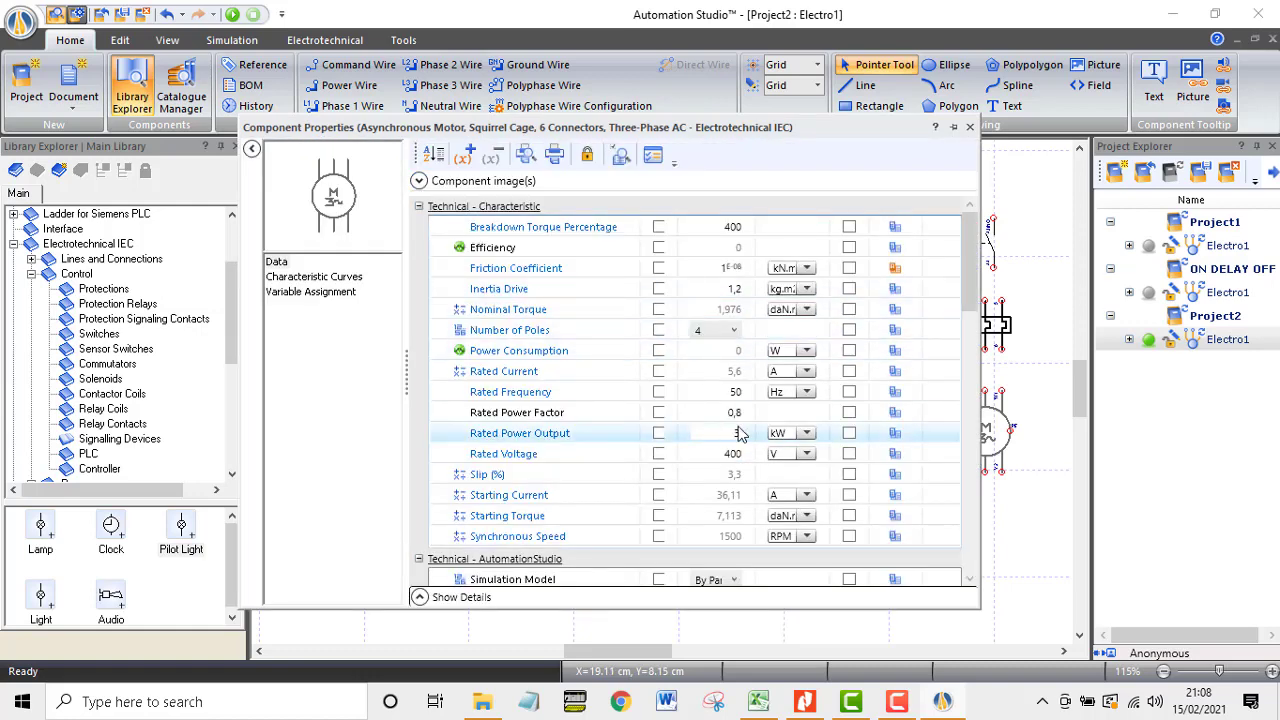
left_click(803, 436)
left_click(795, 470)
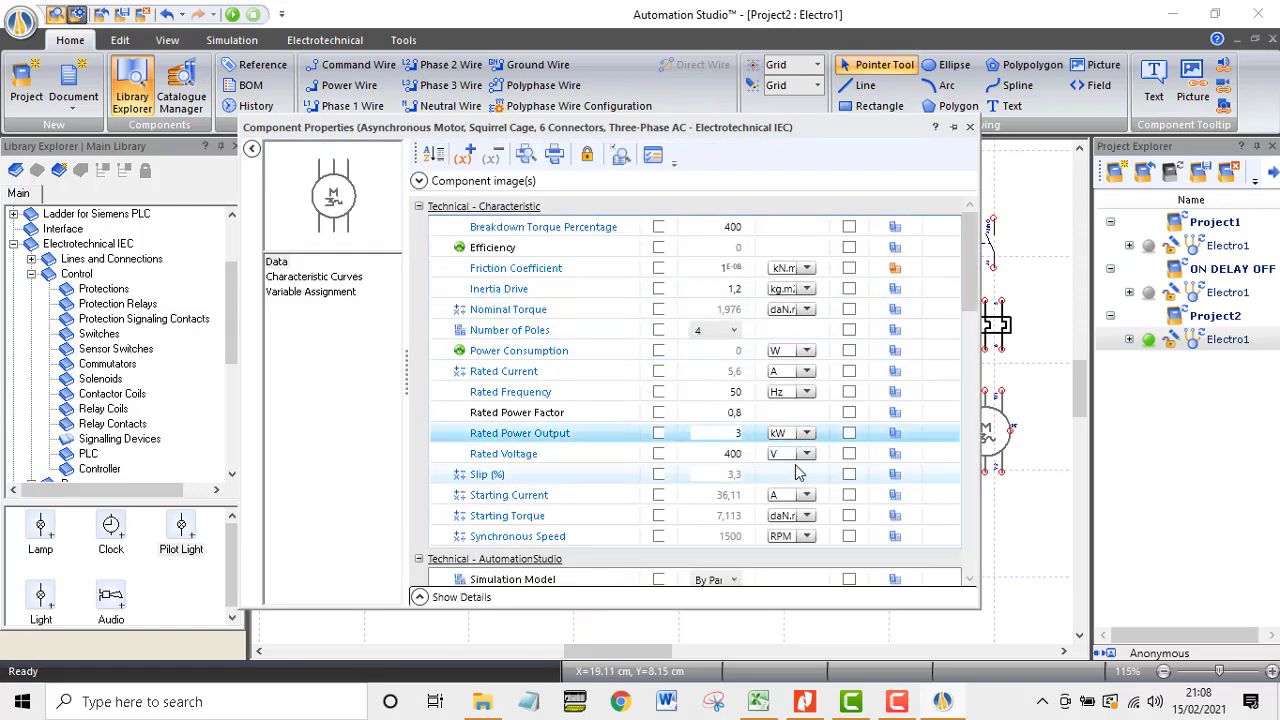
left_click(808, 434)
left_click(790, 490)
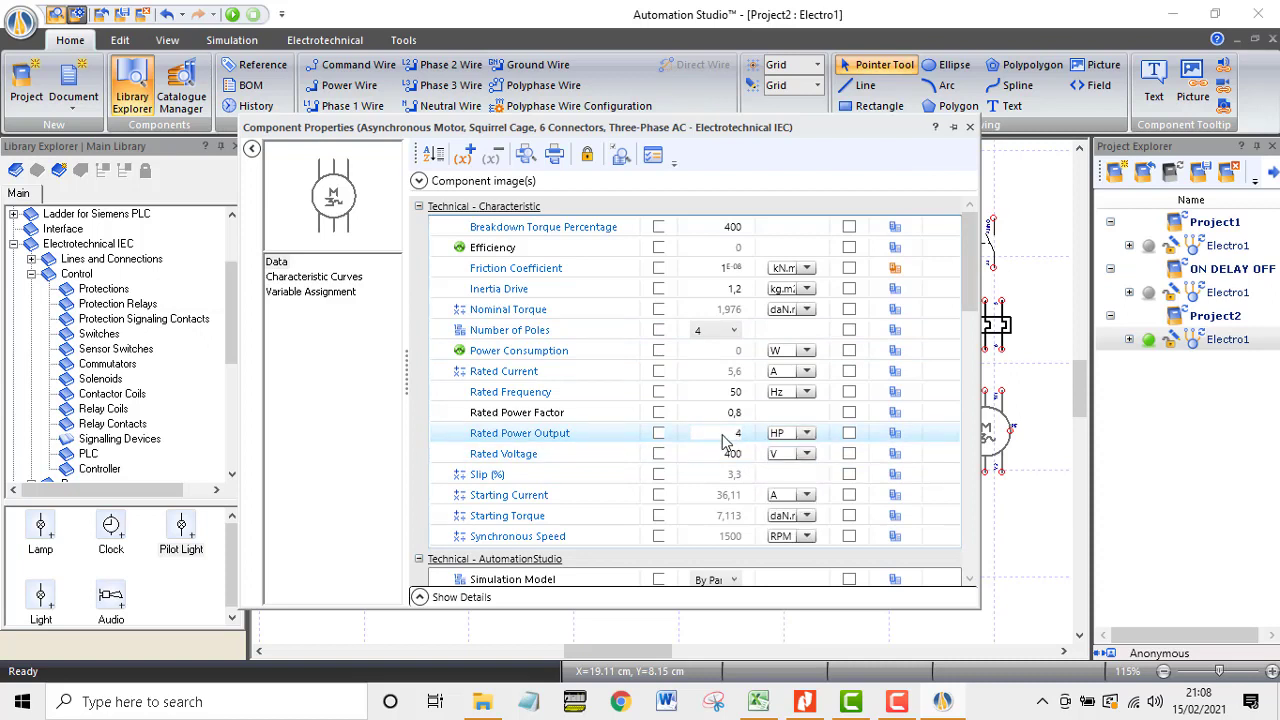
left_click(735, 436)
double_click(736, 437)
key("BackSpace")
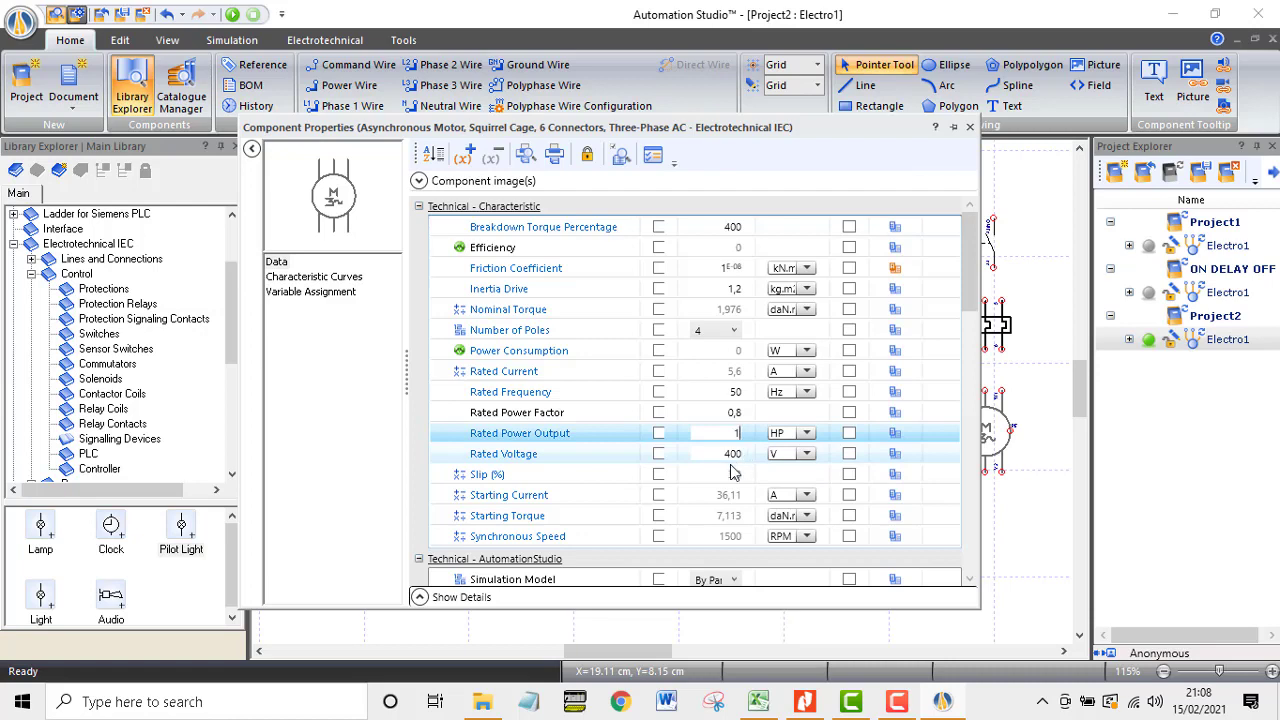
type("1")
left_click(732, 455)
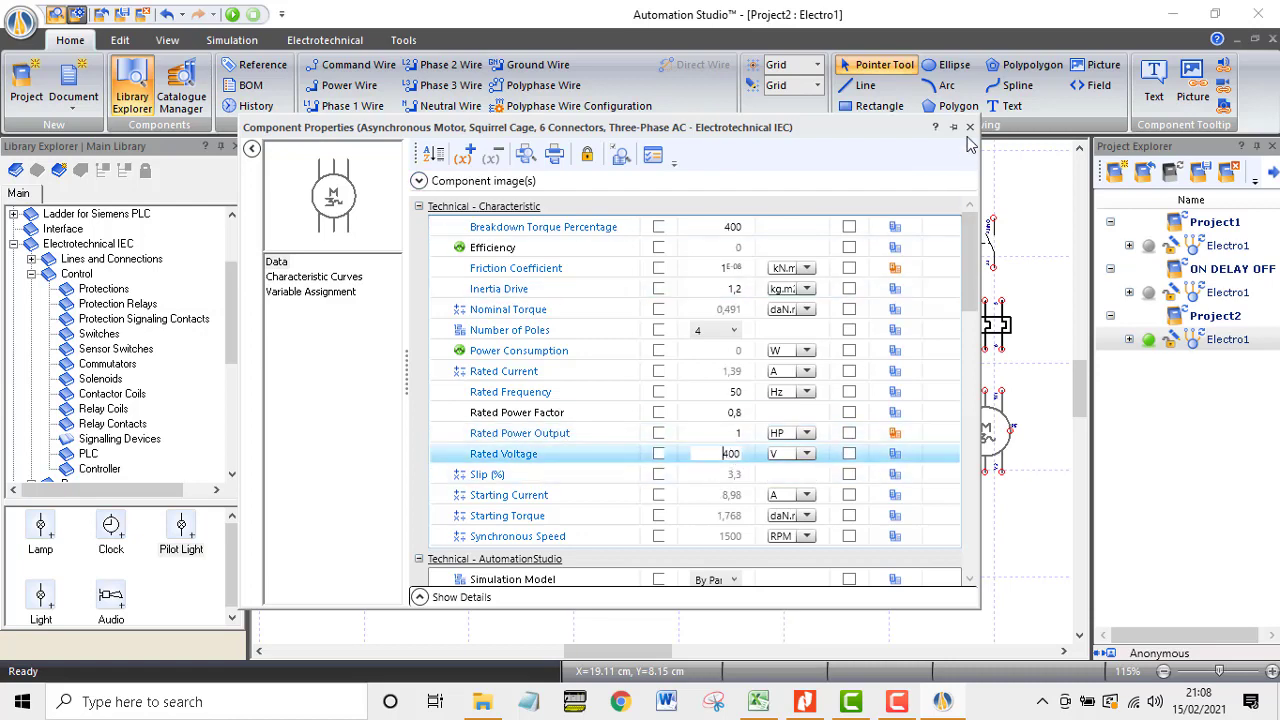
left_click(969, 128)
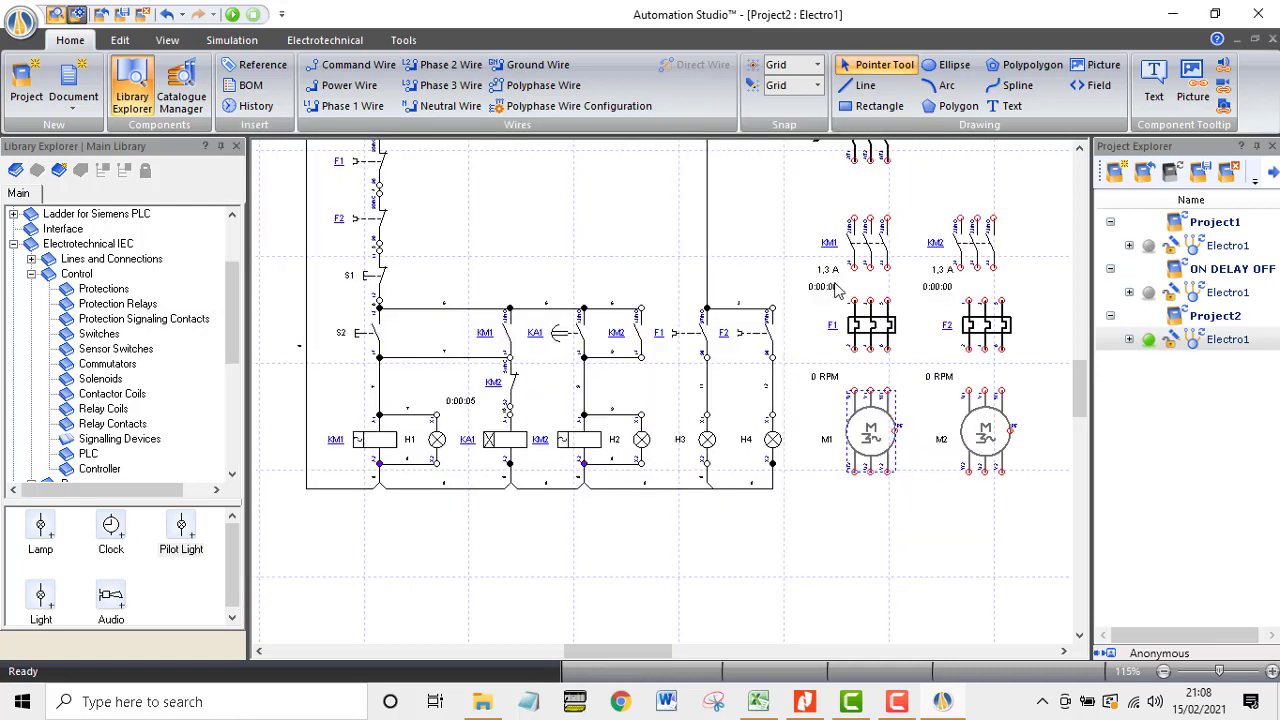
Step: Set motor M2's rated power output to 1 HP
double_click(969, 432)
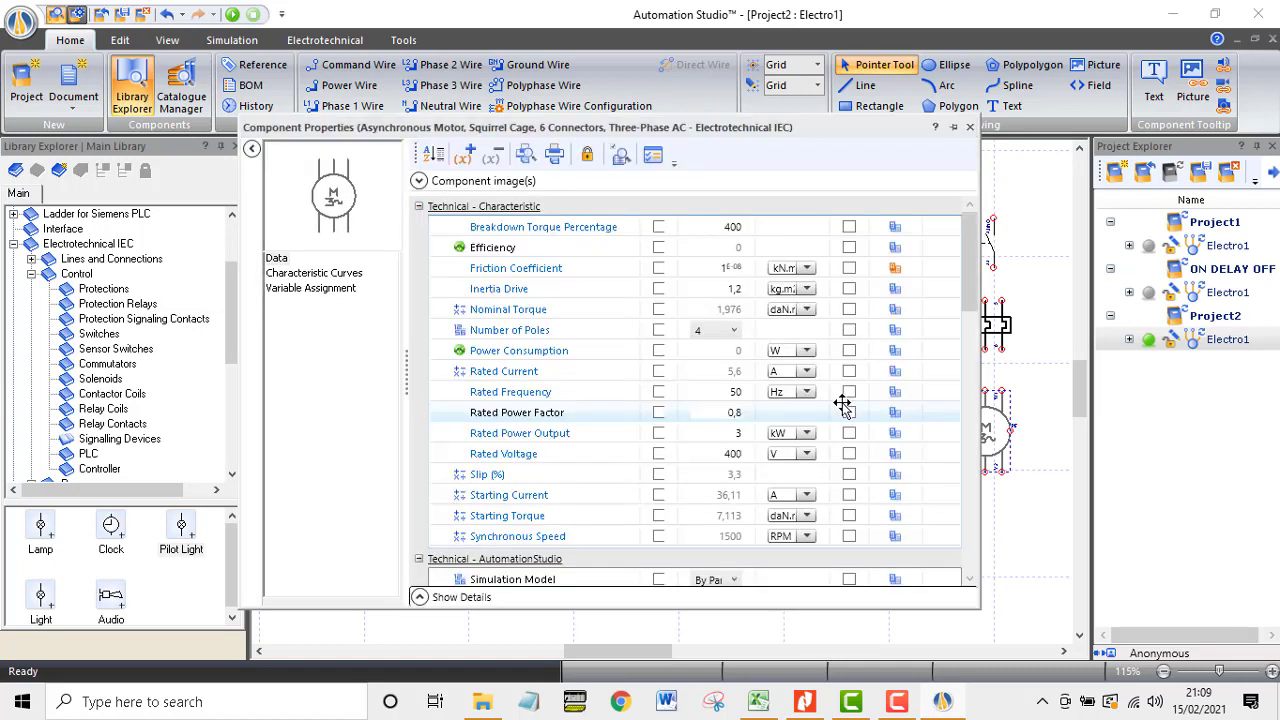
left_click(806, 433)
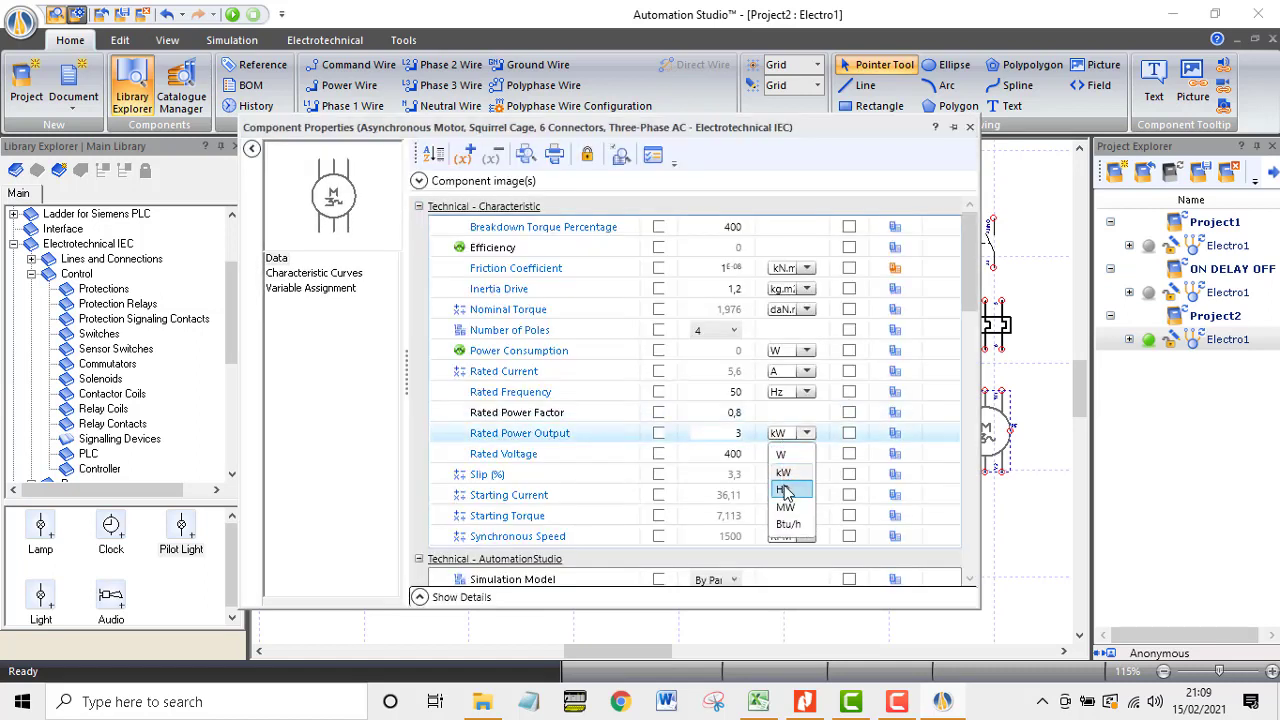
left_click(785, 476)
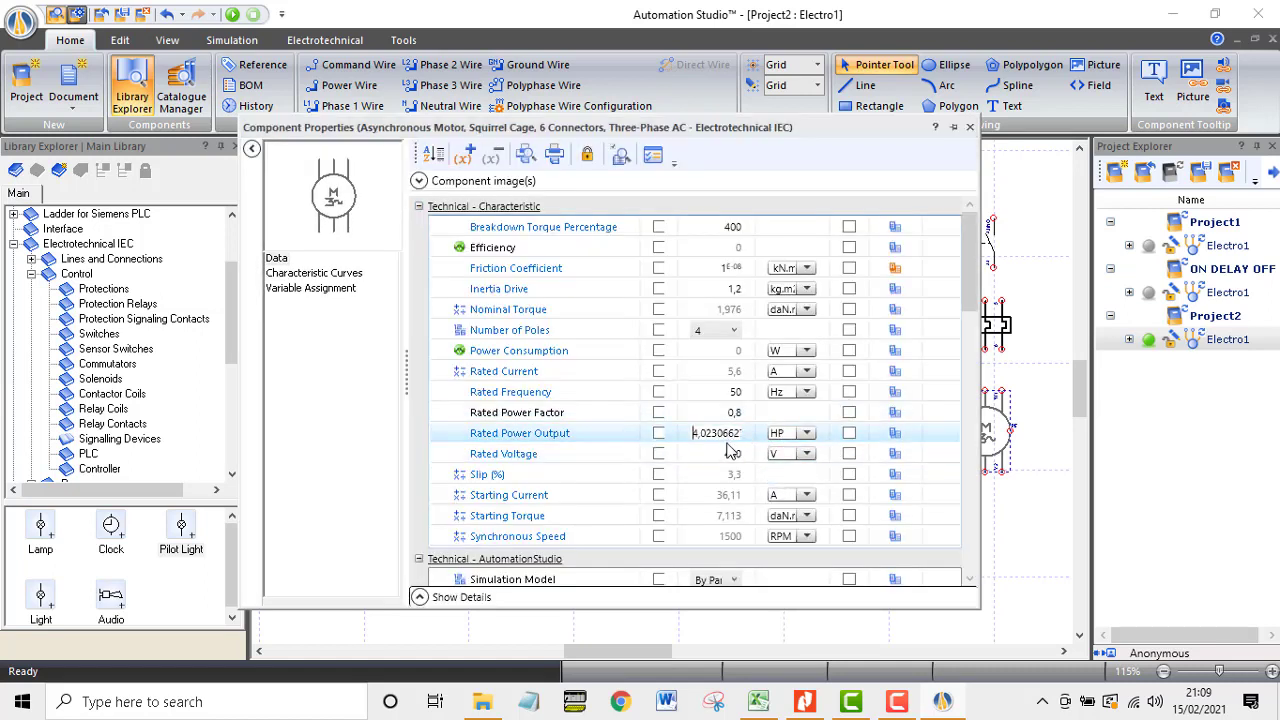
key("ctrl+a")
key("BackSpace")
type("1")
left_click(740, 412)
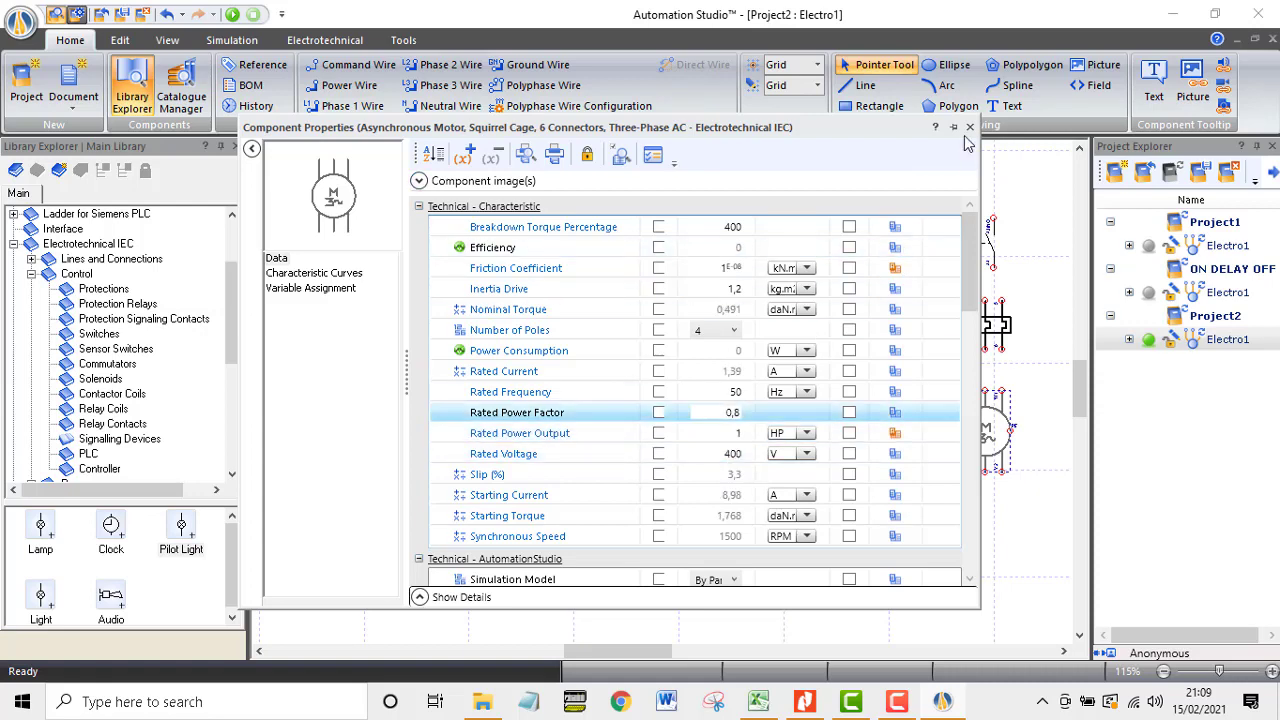
left_click(969, 128)
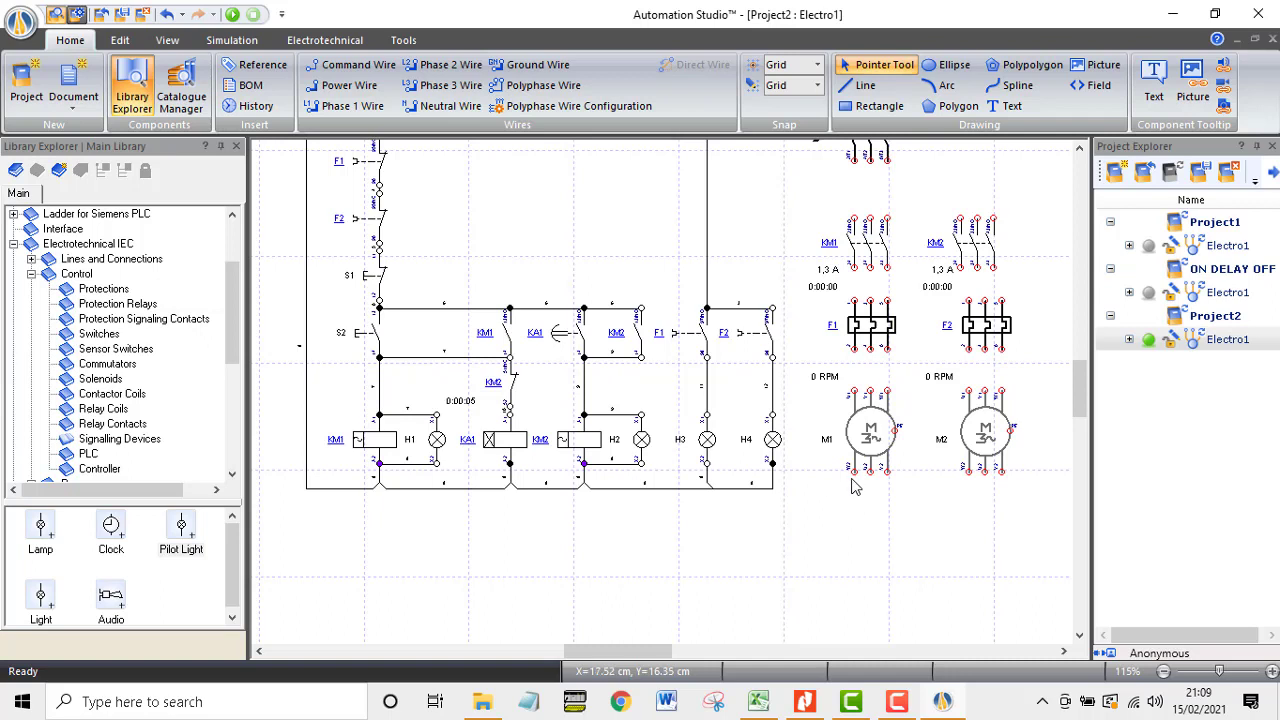
Step: Join the three lower terminals of motor M1 together, and do the same for motor M2
mouse_move(850, 492)
left_mouse_down()
mouse_move(879, 491)
mouse_move(886, 472)
mouse_move(874, 470)
mouse_move(870, 490)
left_mouse_up()
left_click(905, 499)
mouse_move(969, 475)
left_mouse_down()
mouse_move(970, 486)
mouse_move(1002, 478)
mouse_move(984, 488)
left_mouse_up()
left_click(1022, 500)
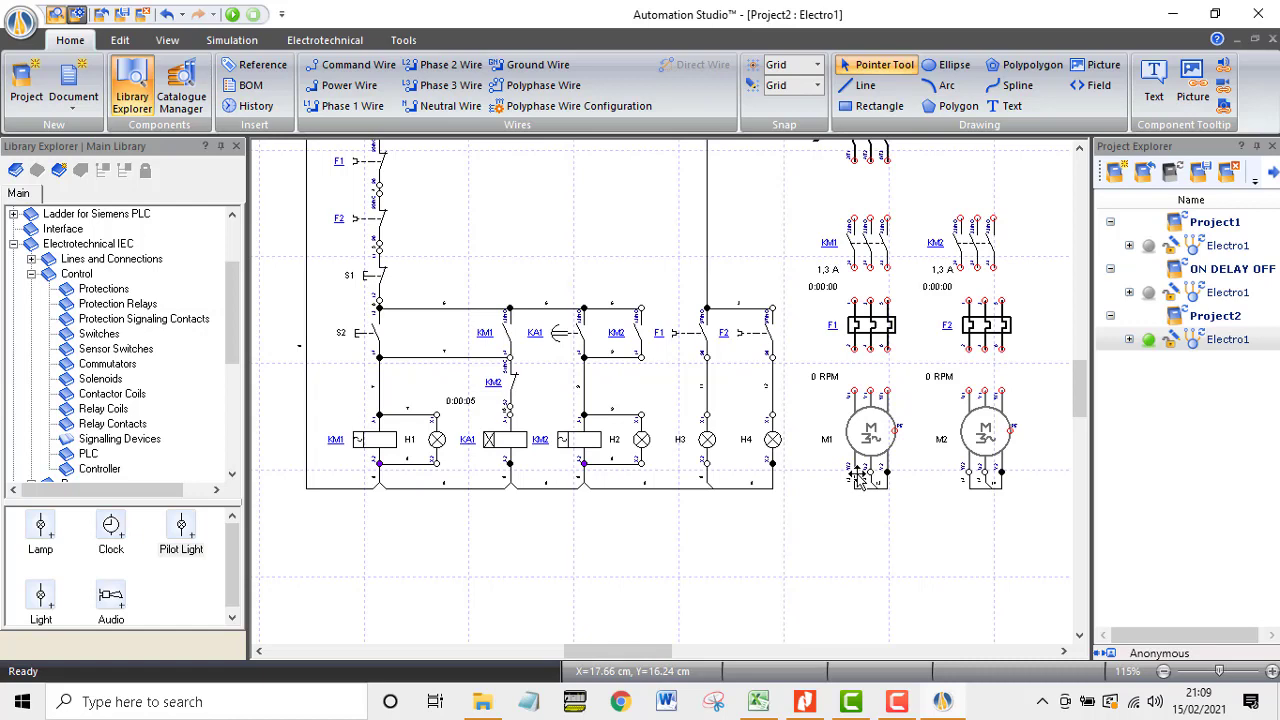
Step: Wire the three upper terminals of breaker Q1 to the three supply phase lines, sharing the third with Q3's feed
scroll(924, 400, "up", 2)
scroll(897, 327, "up", 2)
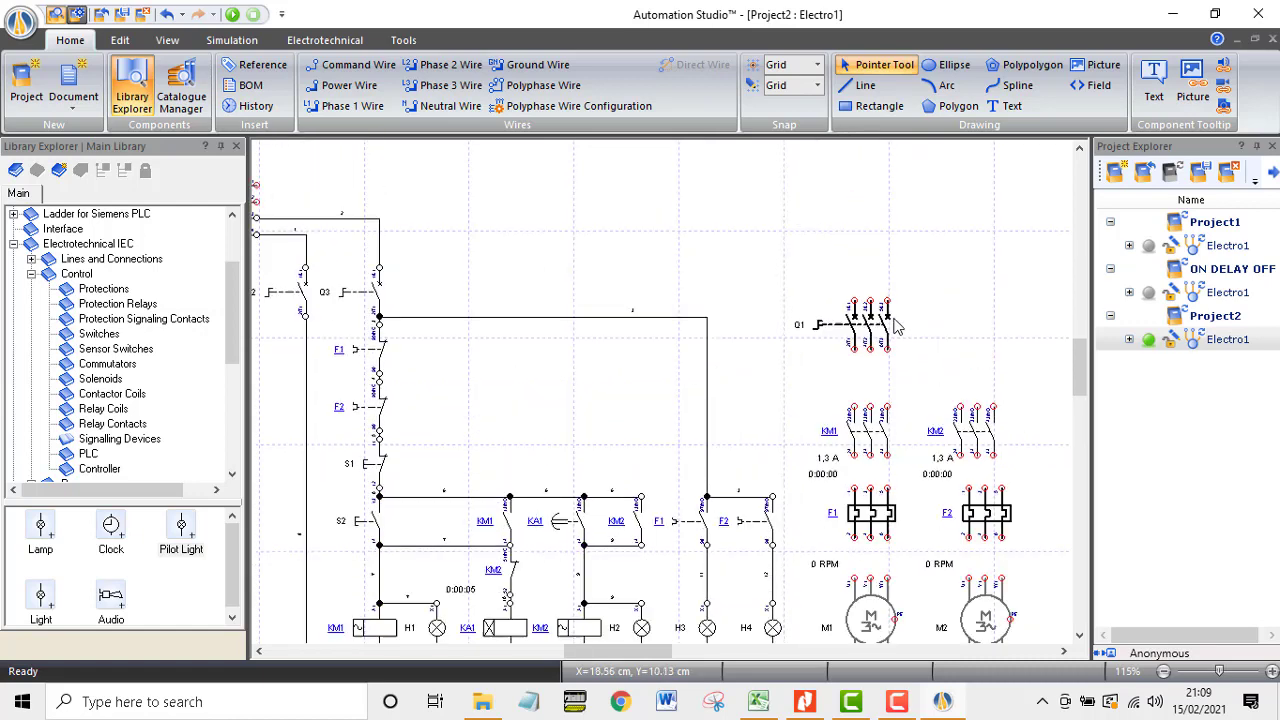
left_click(873, 337)
left_click_drag(873, 337, 854, 285)
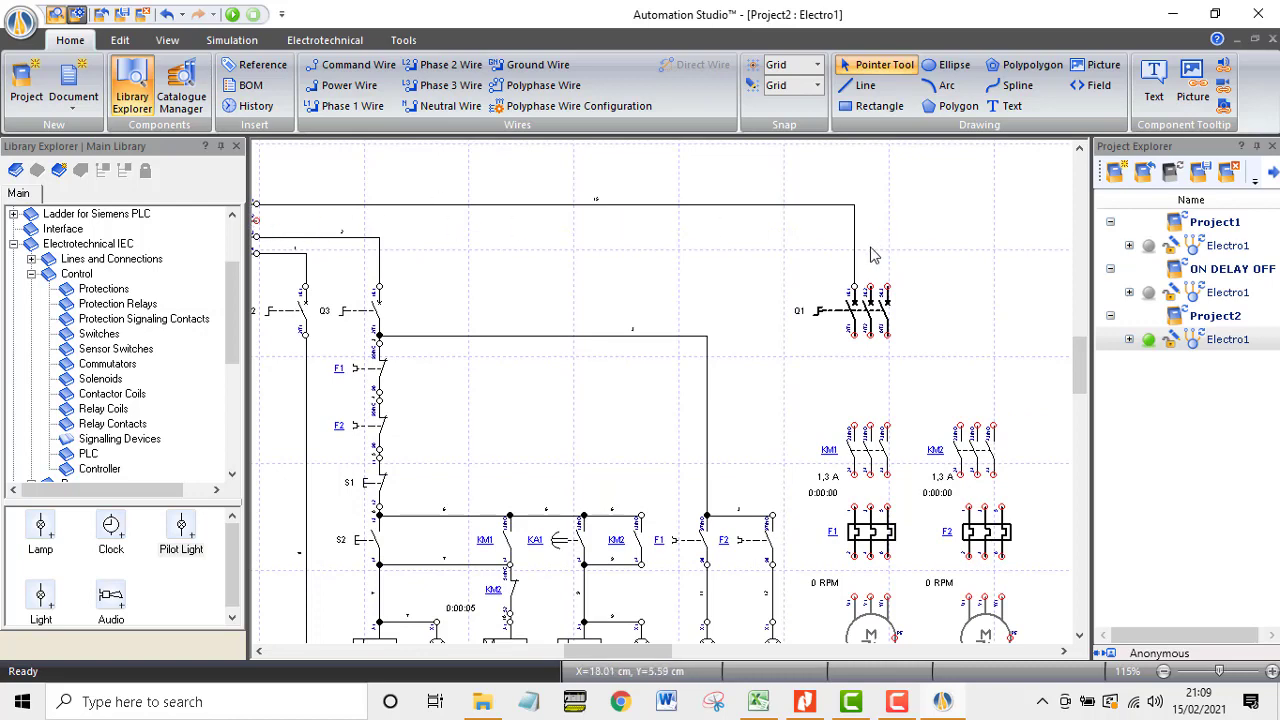
mouse_move(256, 220)
left_mouse_down()
mouse_move(957, 249)
mouse_move(871, 287)
left_mouse_up()
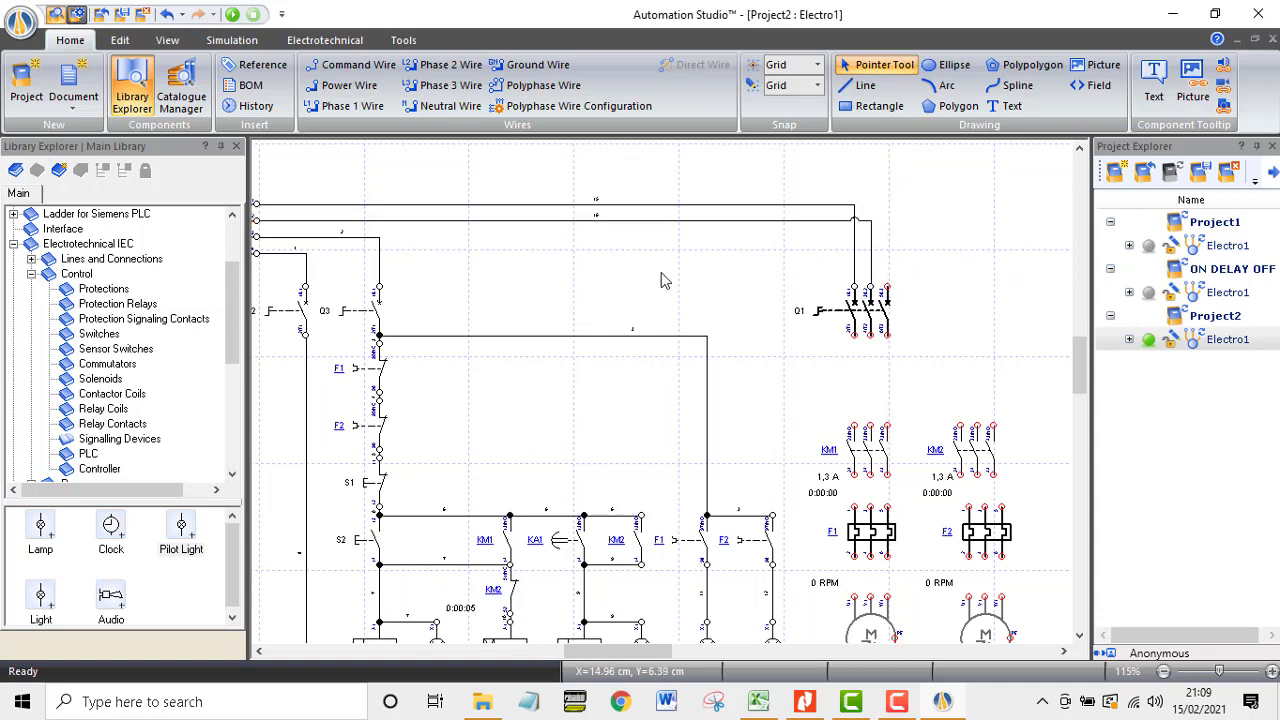
mouse_move(887, 287)
left_mouse_down()
mouse_move(666, 251)
mouse_move(380, 241)
left_mouse_up()
left_click(480, 257)
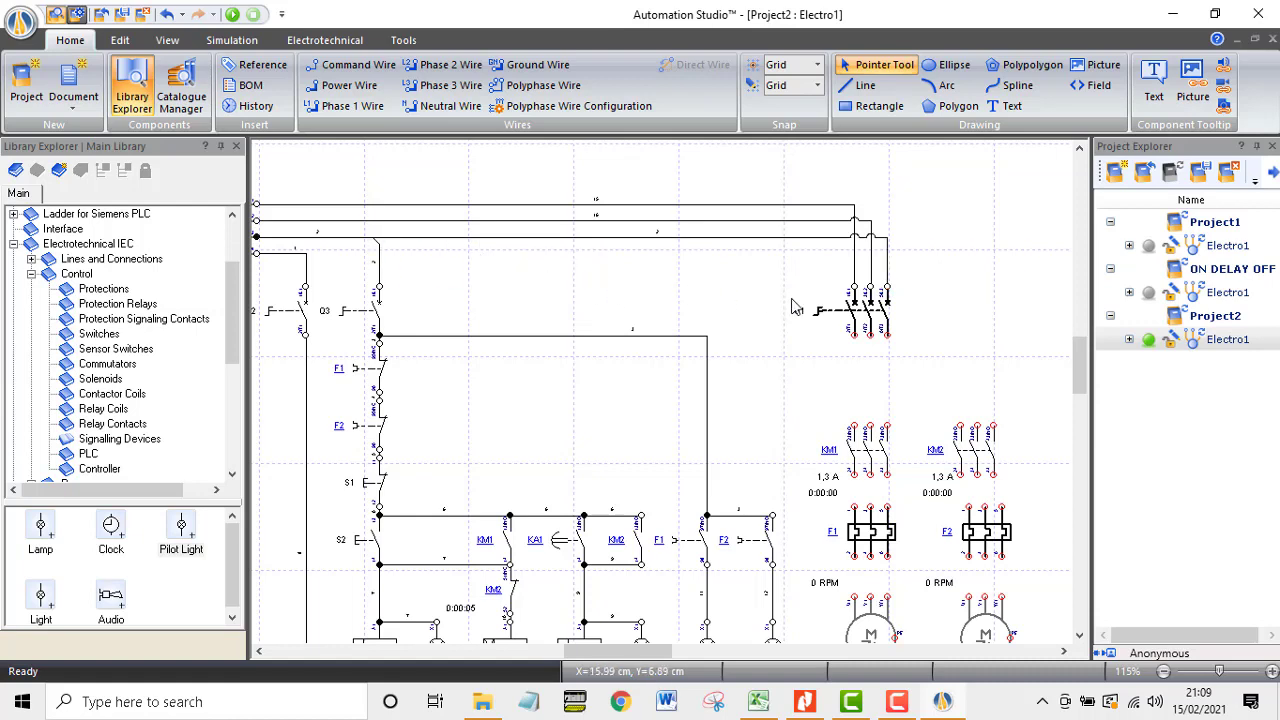
Step: Wire Q1's three lower terminals through the KM1 power contacts and overload relay F1 to motor M1
scroll(805, 307, "down", 2)
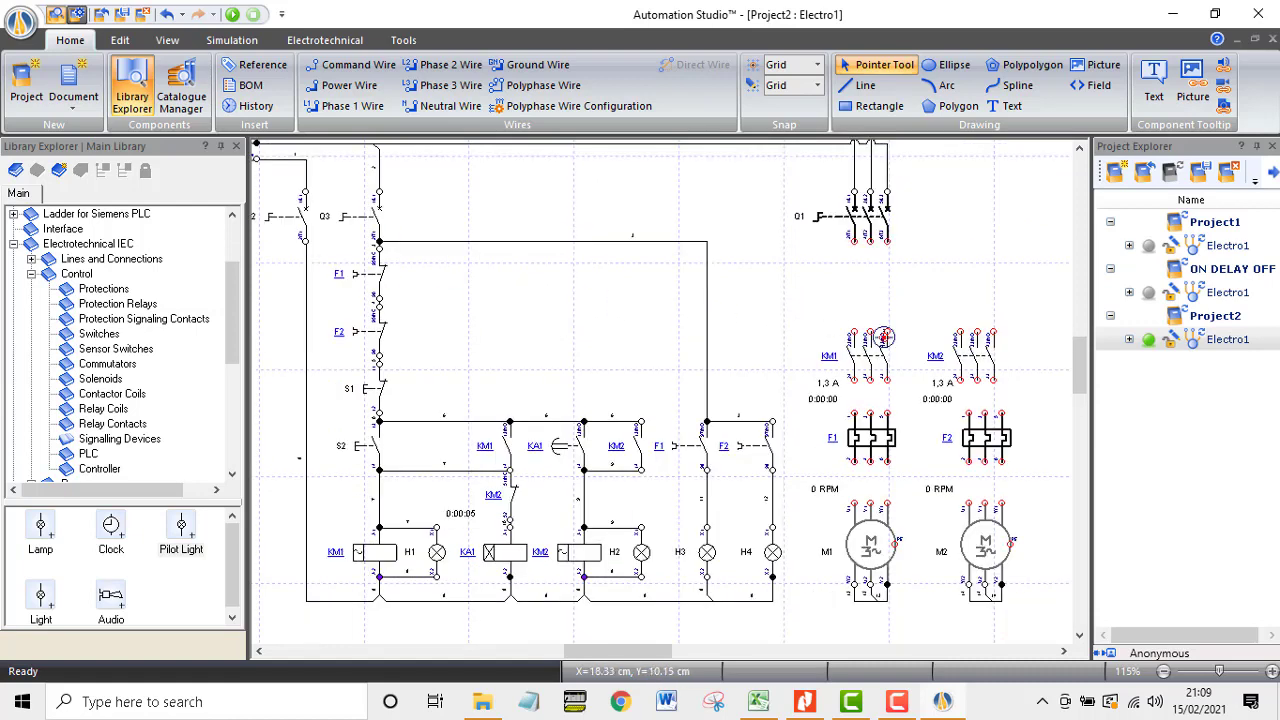
scroll(884, 337, "up", 2)
scroll(878, 338, "down", 2)
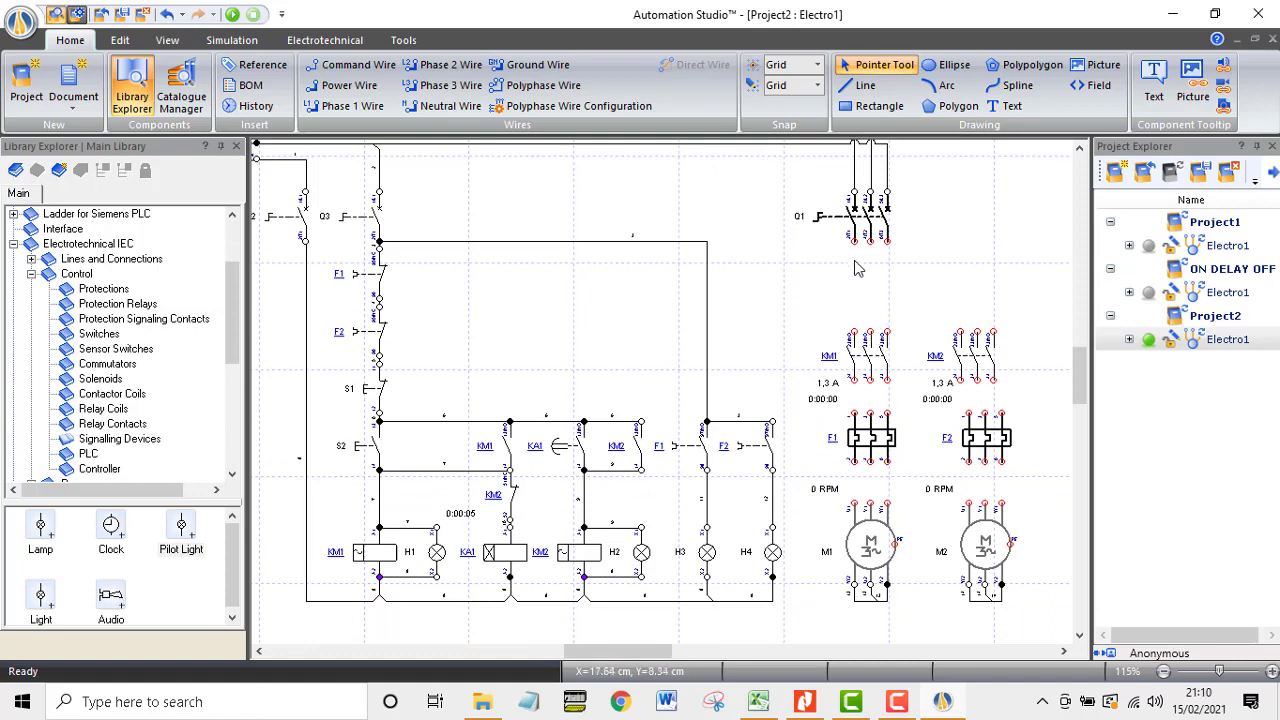
left_click_drag(853, 240, 854, 331)
left_click_drag(870, 241, 872, 333)
left_click_drag(887, 241, 888, 332)
left_click_drag(858, 383, 890, 412)
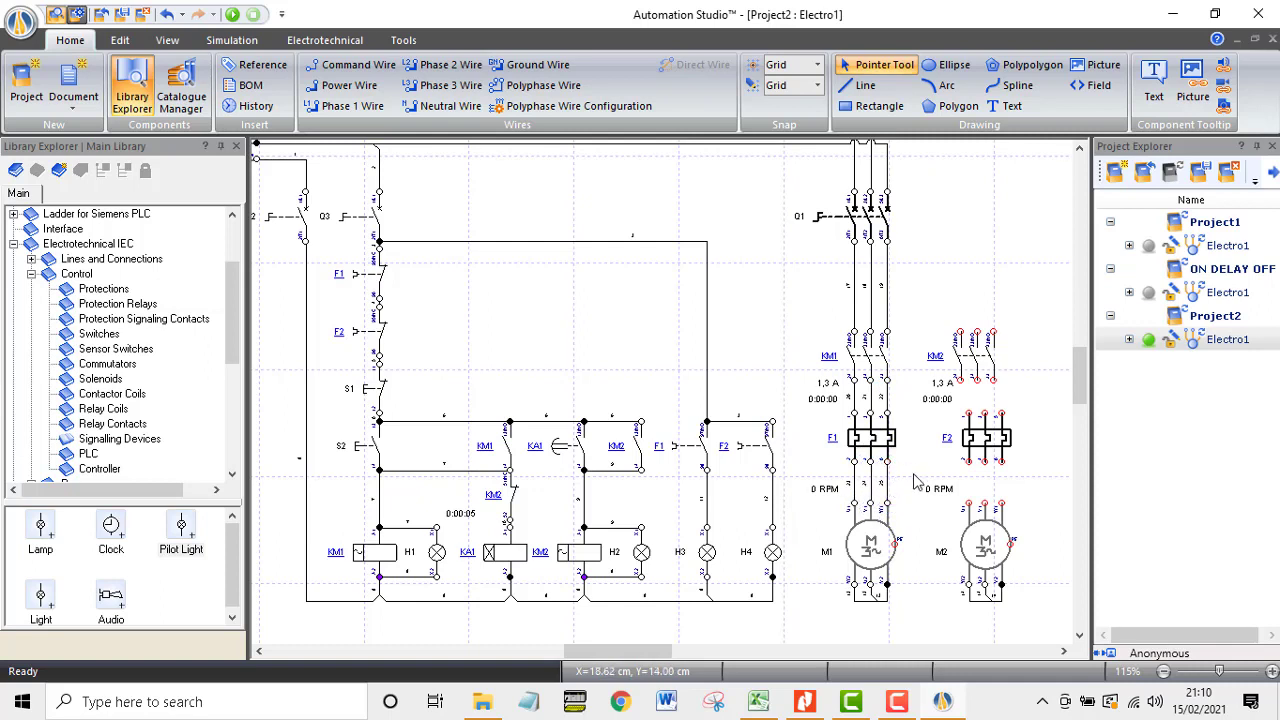
Step: Align overload relay F2 and motor M2 directly below the KM2 power contacts
left_click_drag(977, 430, 972, 437)
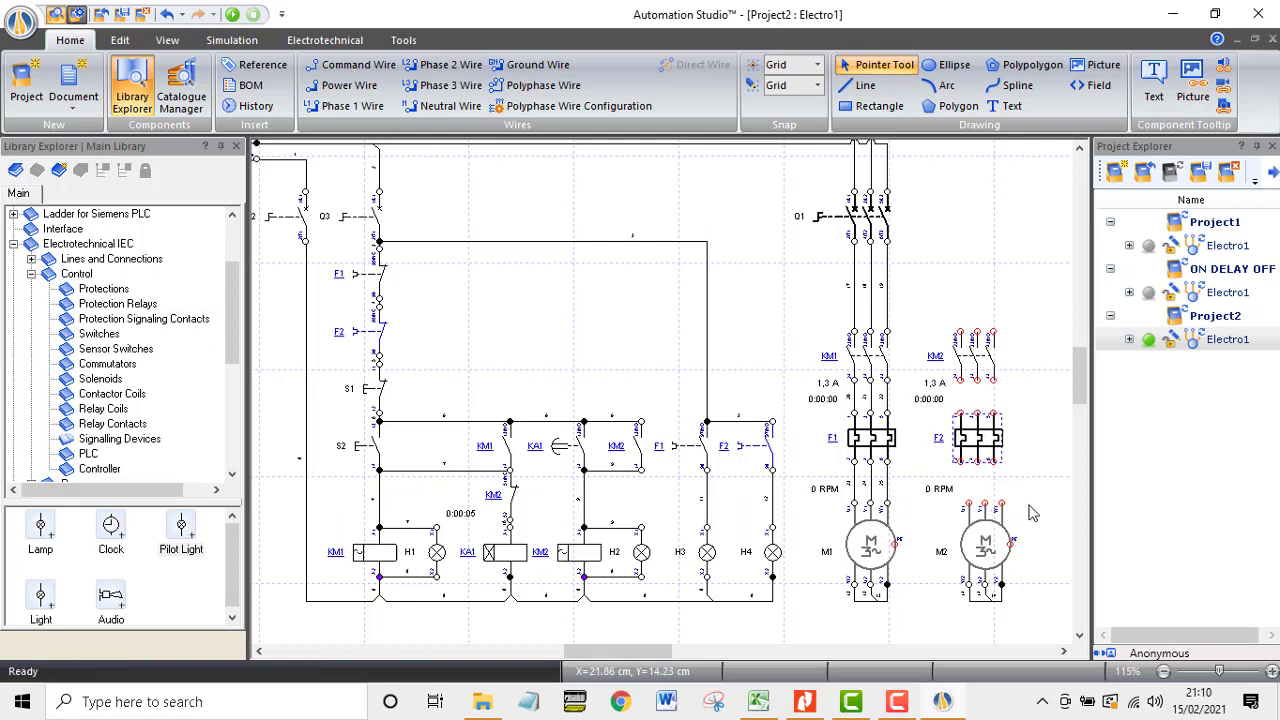
left_click_drag(972, 558, 962, 557)
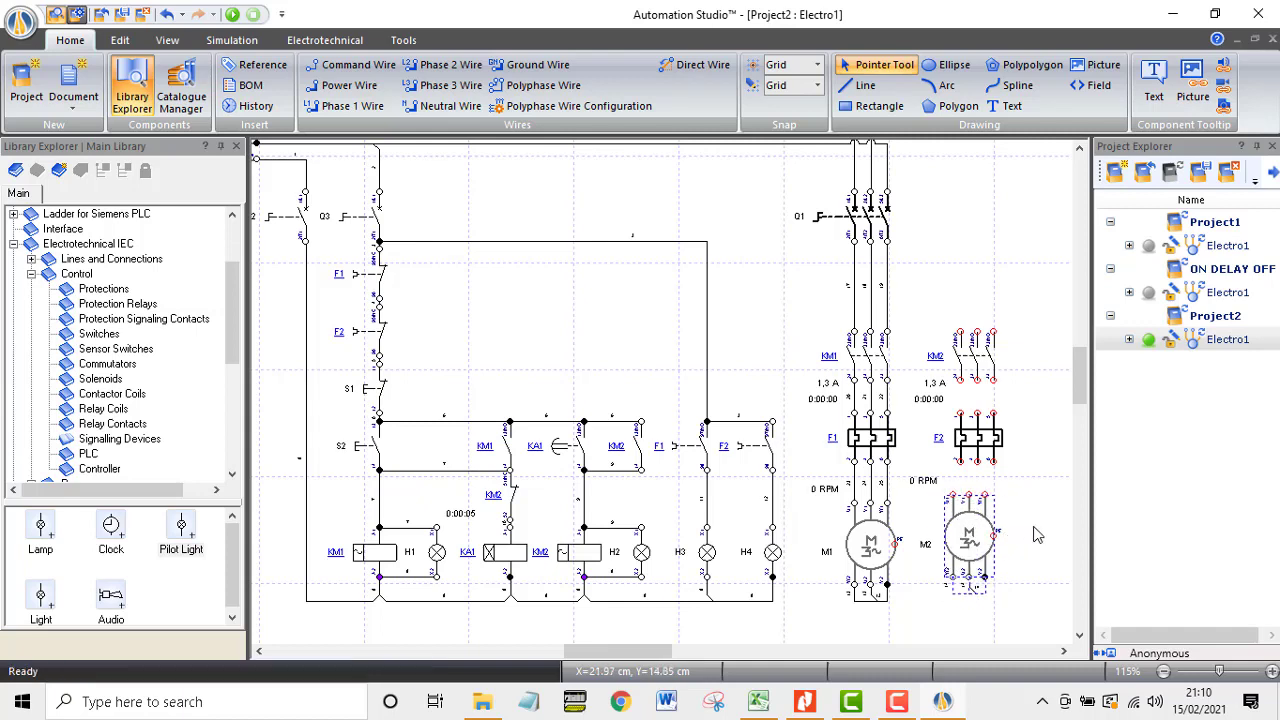
key("Down")
key("Right")
key("Right")
key("Right")
left_click(1034, 517)
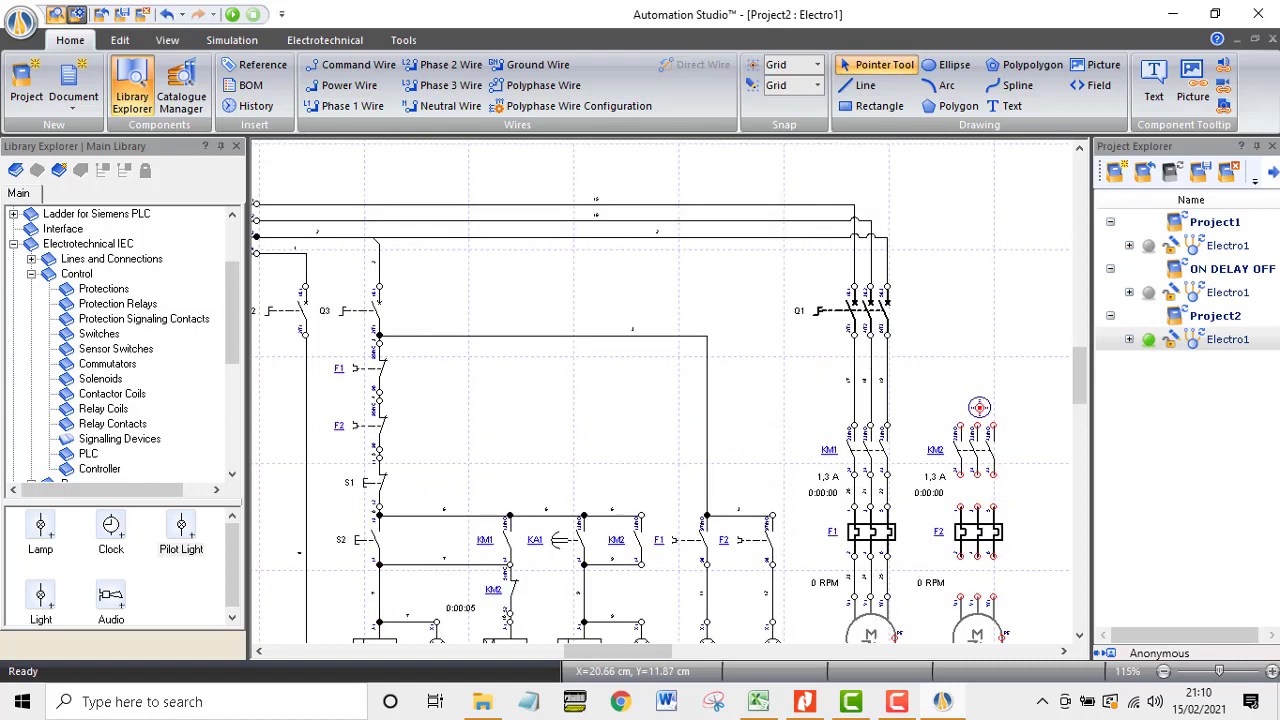
Step: Connect the KM2 power contacts to the three lines feeding KM1, and wire their lower terminals through F2 to motor M2
left_click_drag(961, 331, 856, 310)
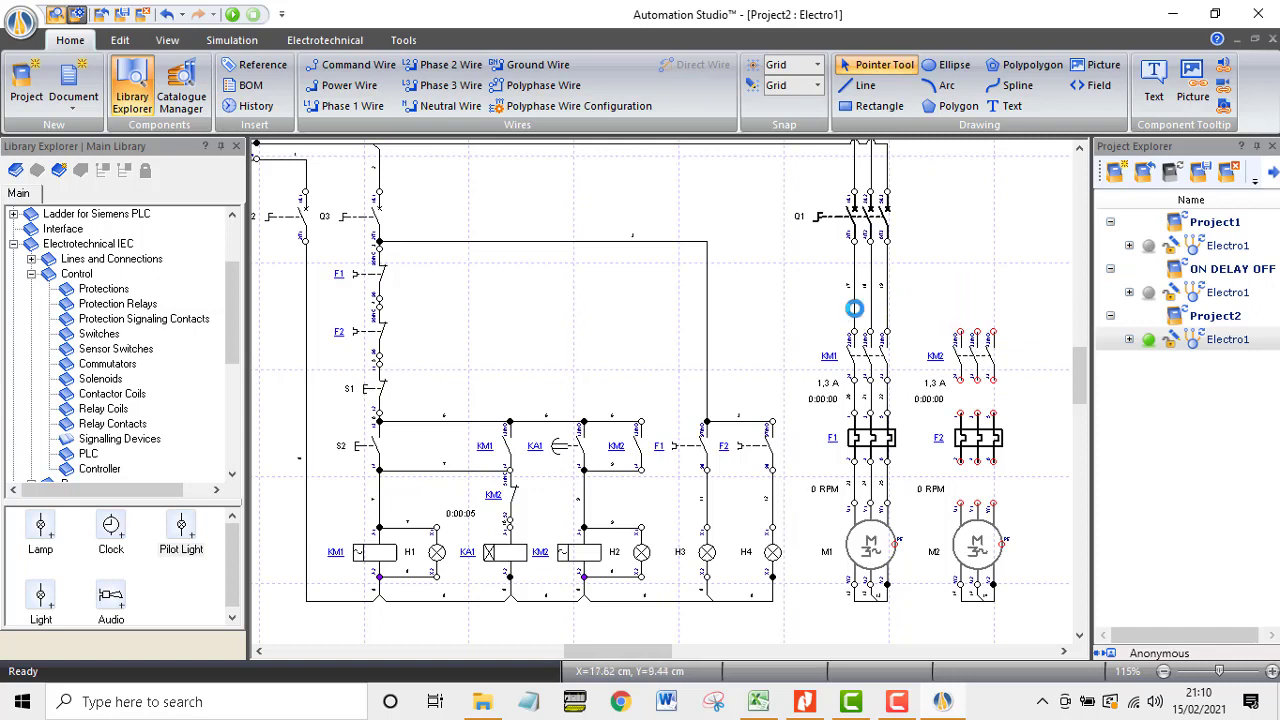
left_click(870, 323)
mouse_move(976, 331)
left_mouse_down()
mouse_move(977, 300)
mouse_move(876, 290)
mouse_move(891, 306)
left_mouse_up()
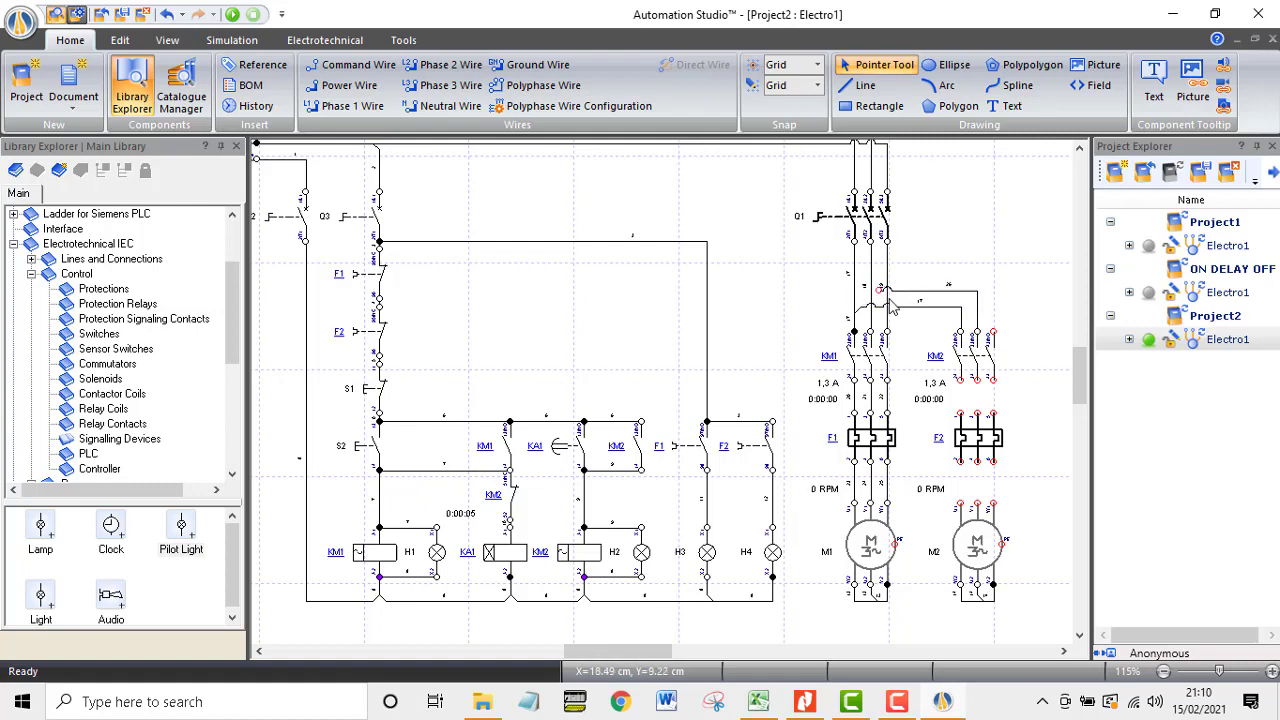
key("ctrl+z")
mouse_move(977, 331)
left_mouse_down()
mouse_move(970, 311)
mouse_move(874, 293)
left_mouse_up()
left_click(925, 300)
mouse_move(990, 337)
left_mouse_down()
mouse_move(994, 318)
mouse_move(915, 268)
mouse_move(888, 270)
left_mouse_up()
left_click(945, 284)
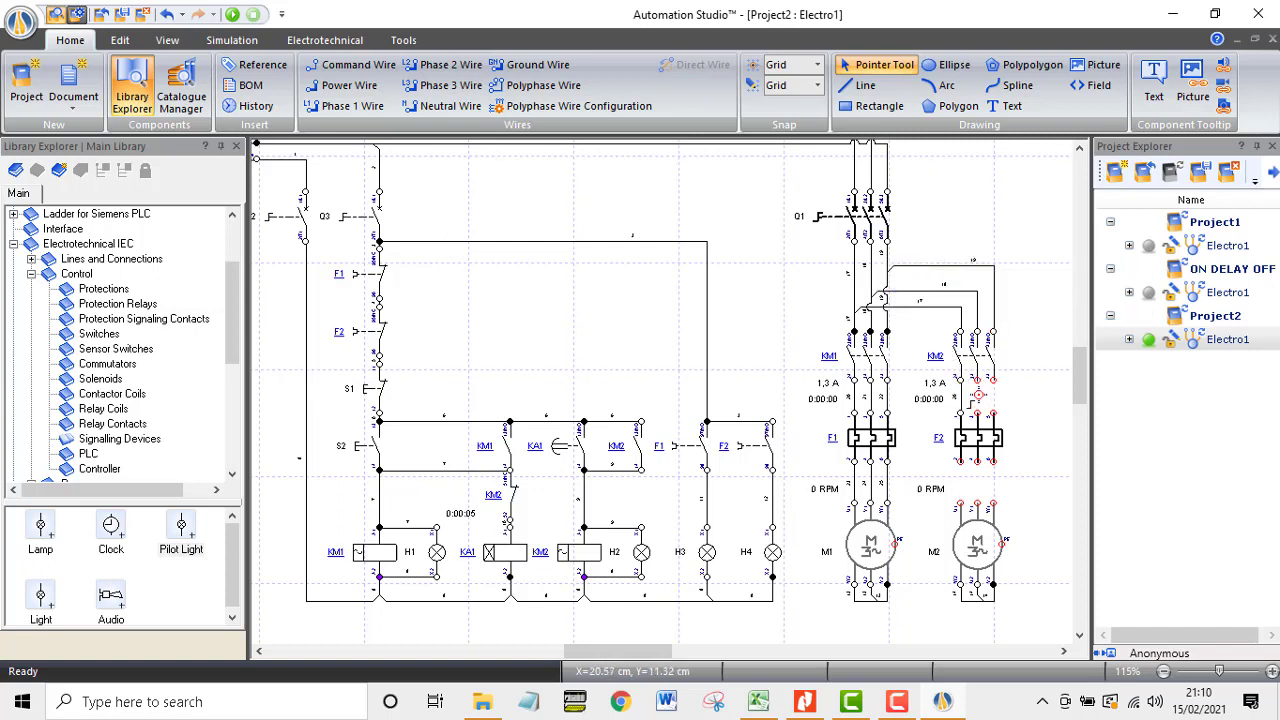
left_click(988, 380)
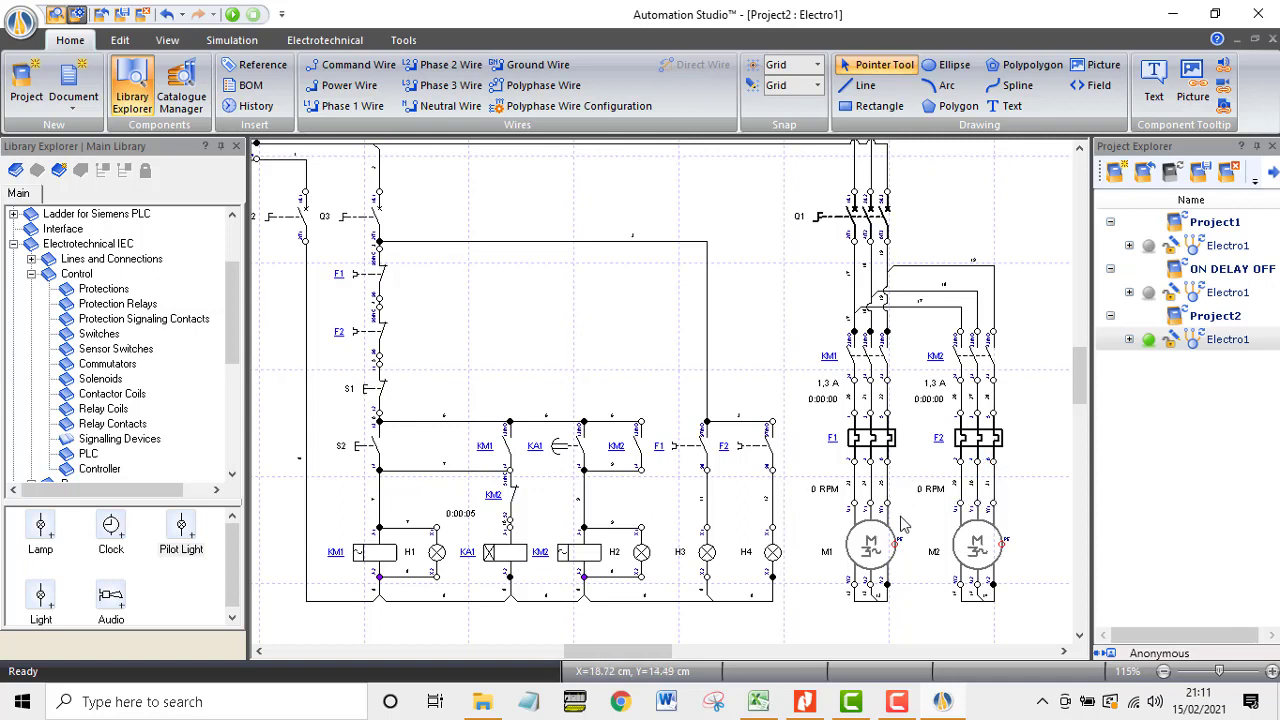
Step: Place a Ground symbol beside each of motors M1 and M2 and wire it to the motor's side earth terminal
left_click(31, 259)
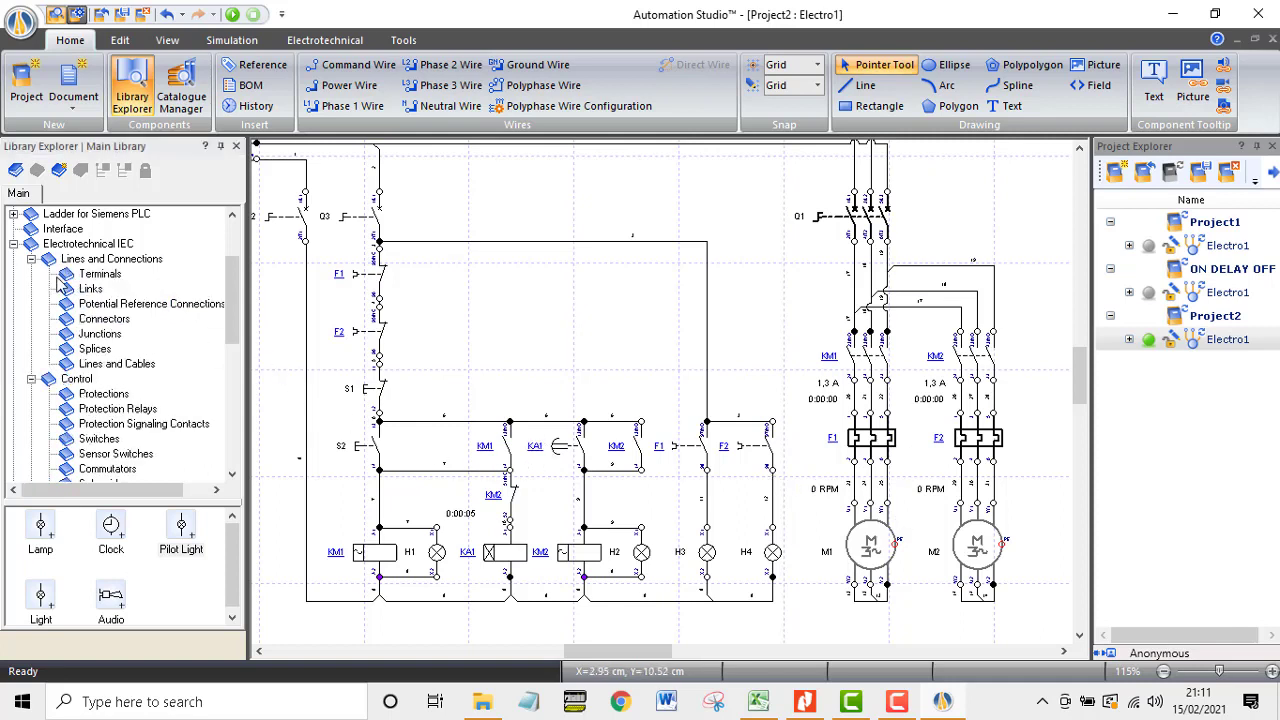
left_click(103, 320)
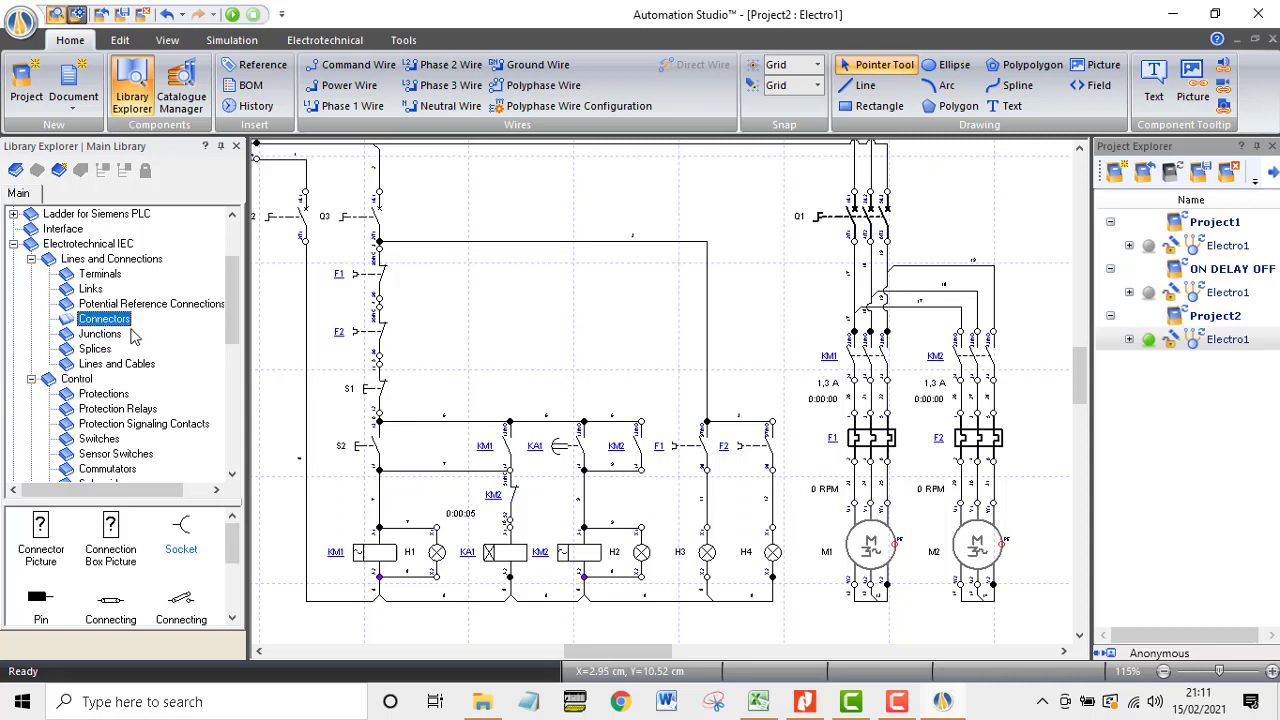
left_click(97, 277)
left_click(92, 289)
left_click(100, 320)
left_click(99, 335)
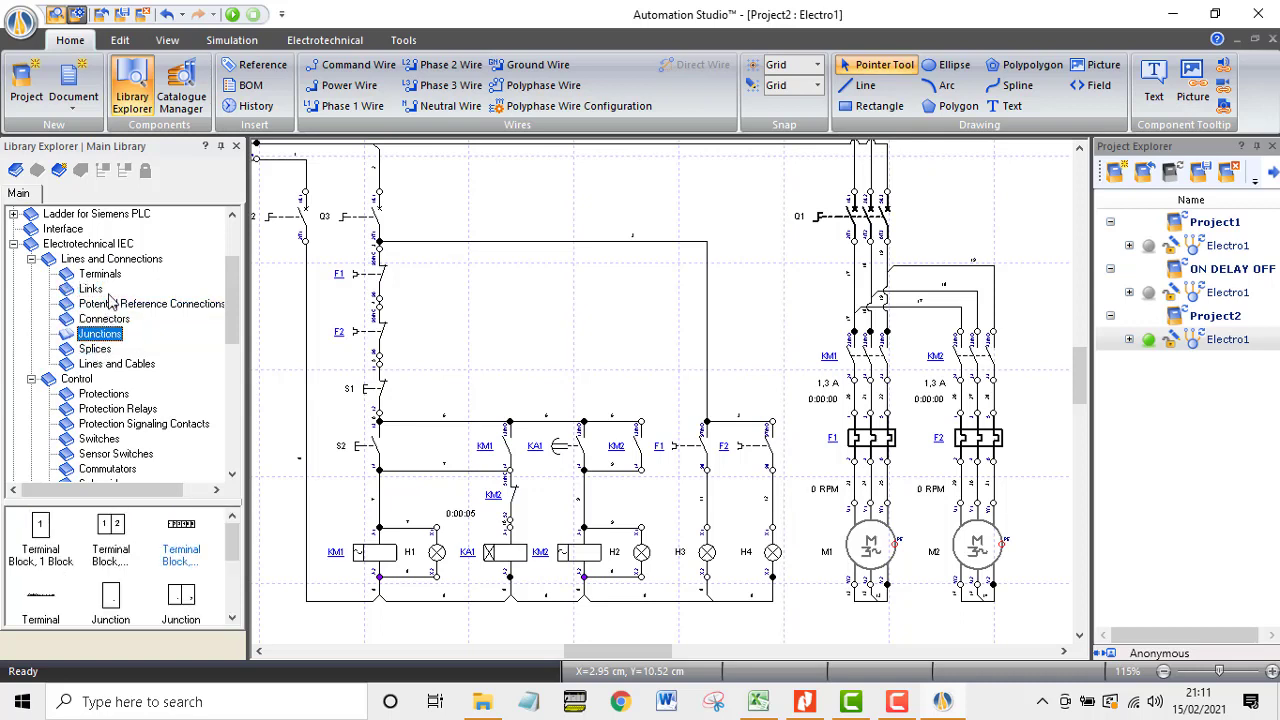
left_click(114, 305)
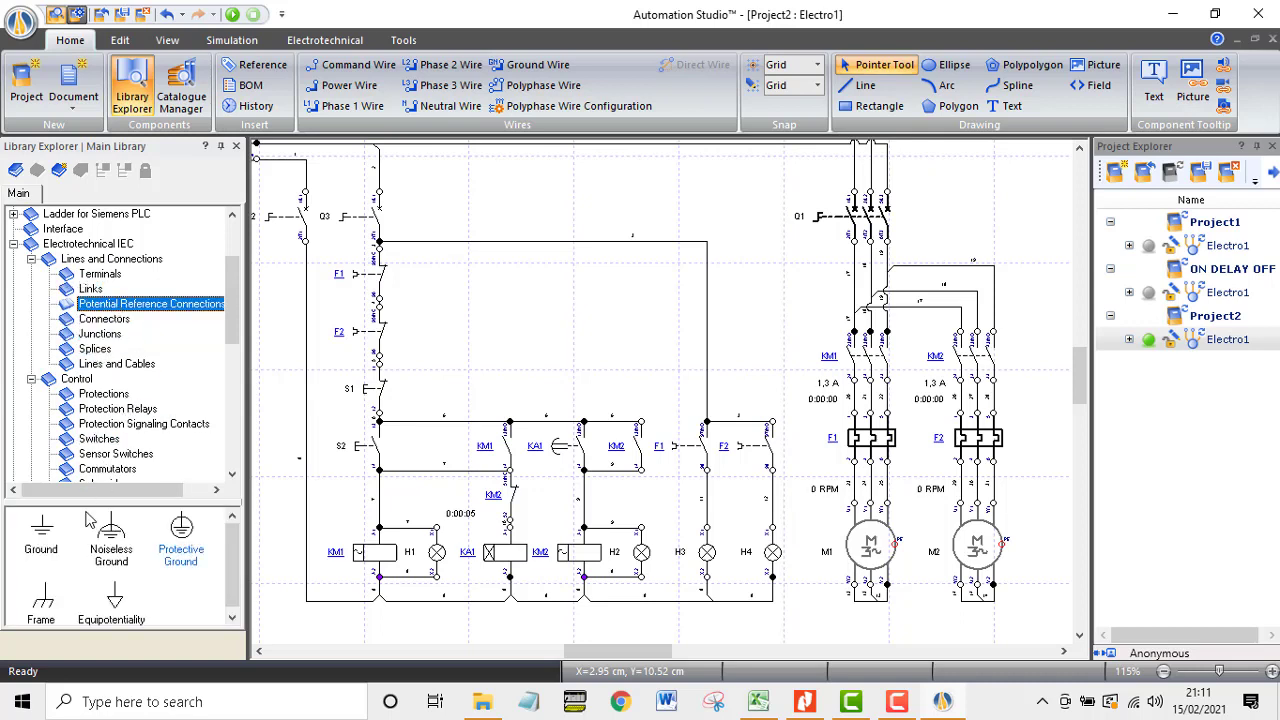
left_click(36, 552)
left_click_drag(268, 528, 921, 570)
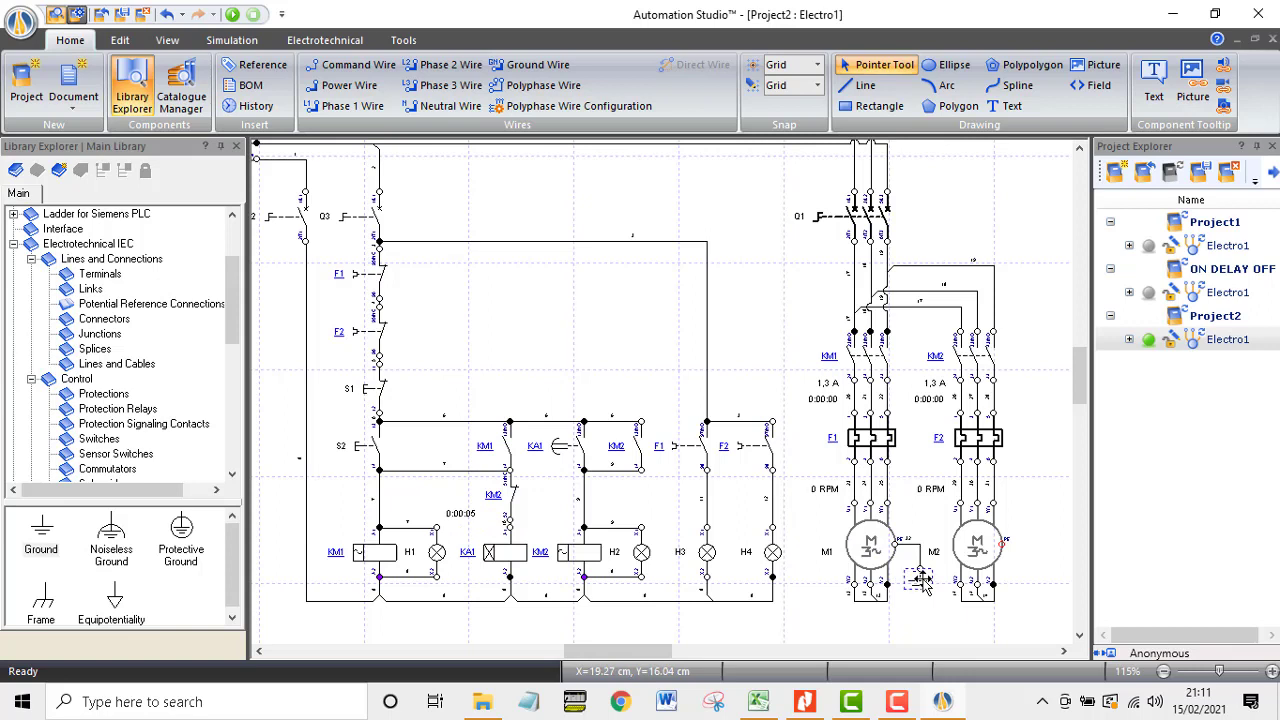
left_click_drag(924, 582, 1018, 582)
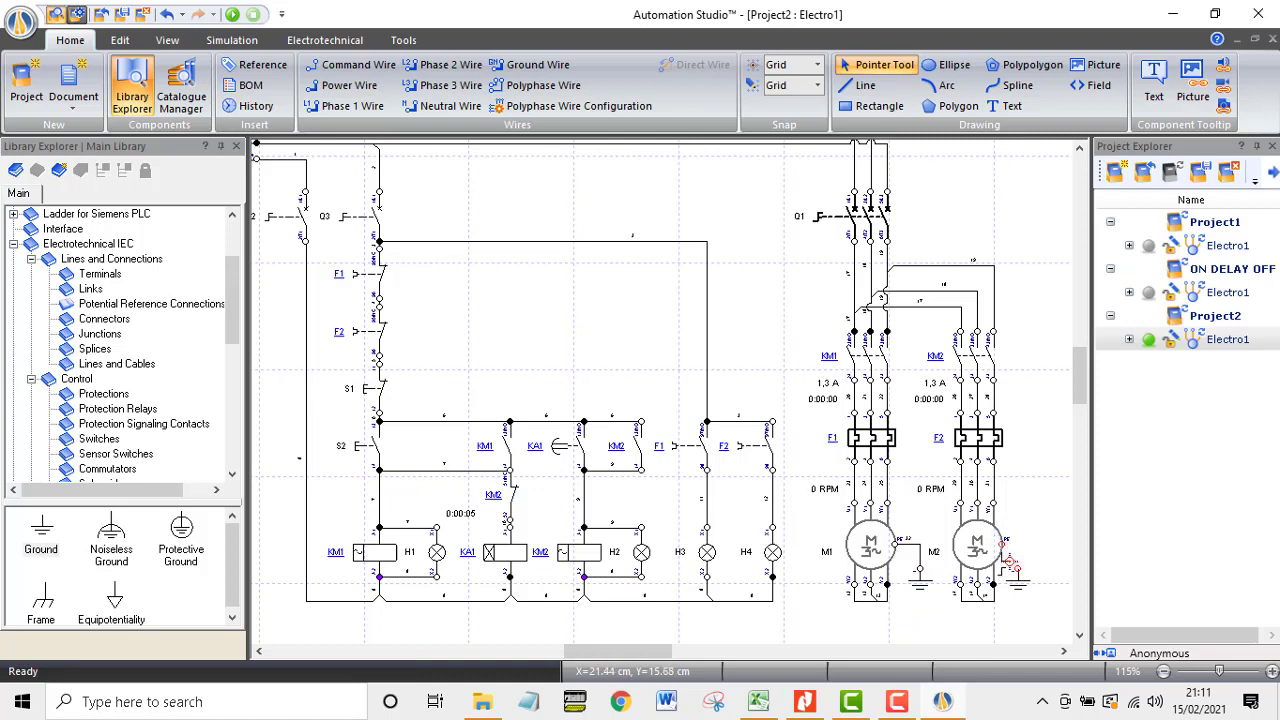
left_click_drag(1011, 566, 1004, 539)
Step: Label the control circuit "RANGKAIAN KENDALI" below the supply lines and the power circuit "RANGKAIAN TENAGA" beside breaker Q1
scroll(930, 480, "up", 2)
scroll(928, 428, "down", 2, "ctrl")
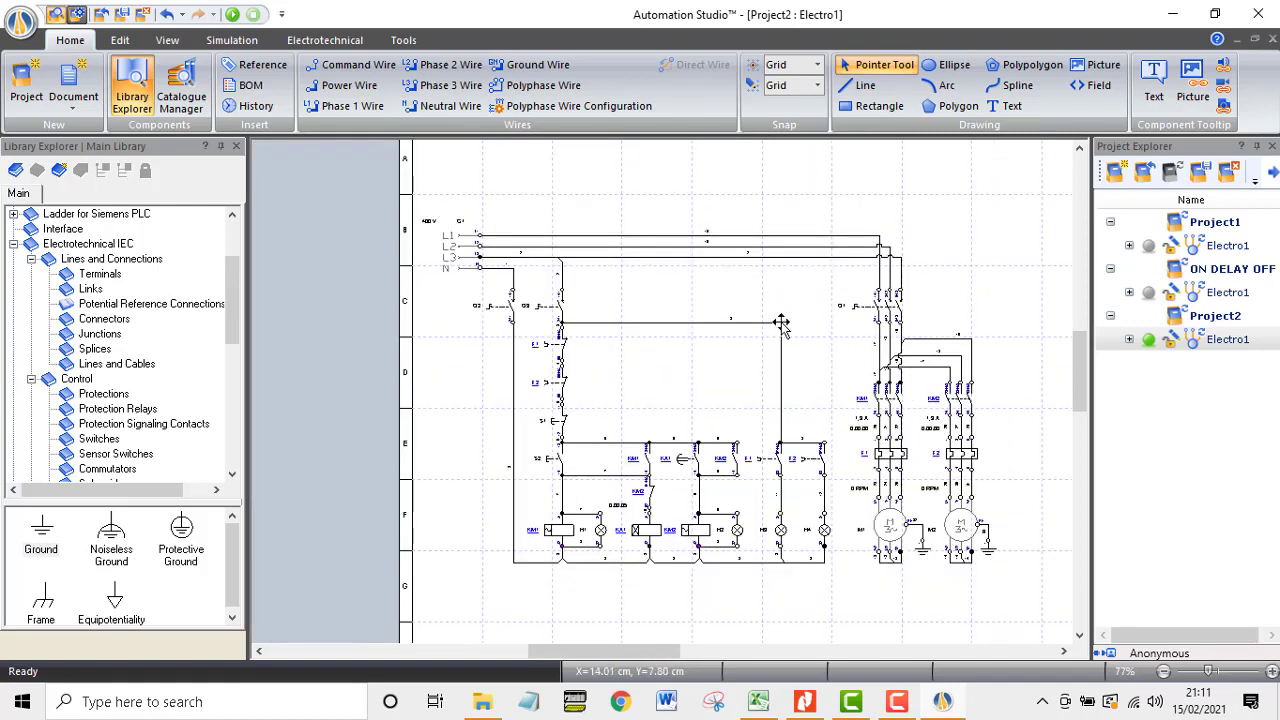
left_click(1012, 108)
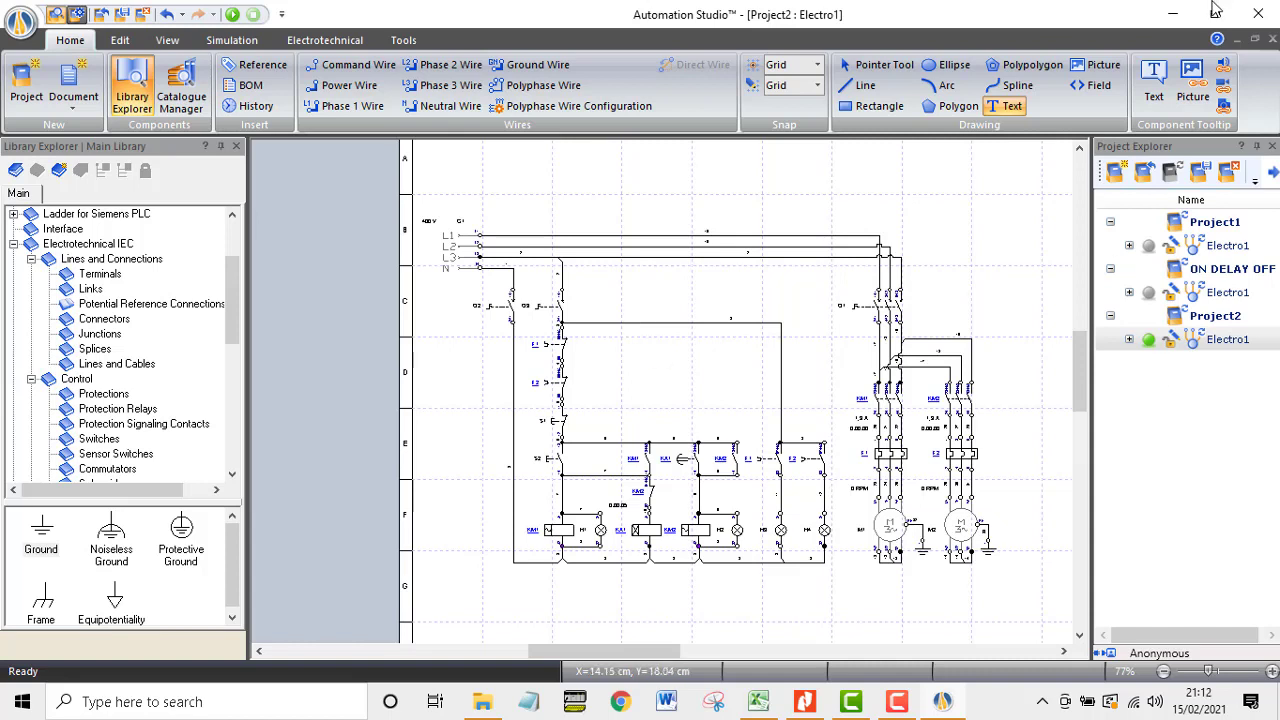
scroll(1188, 40, "down", 1)
left_click_drag(617, 279, 730, 314)
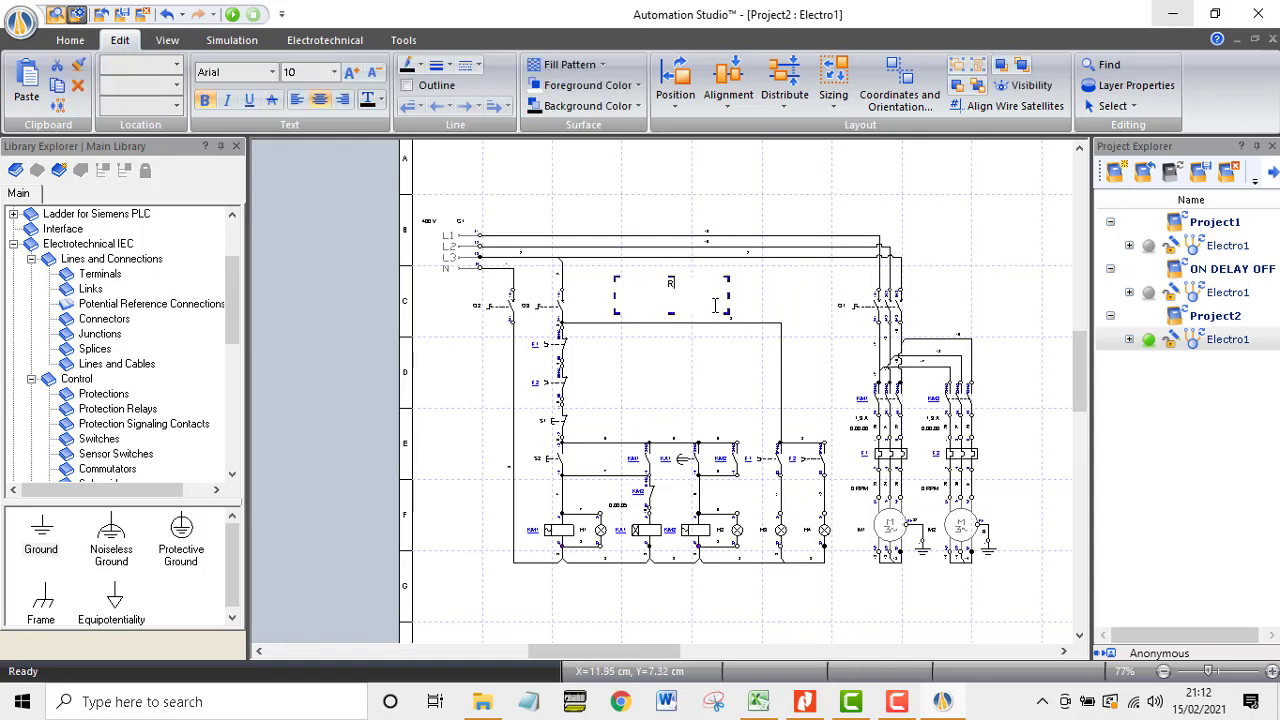
type("RANGKAIANK KENDALI")
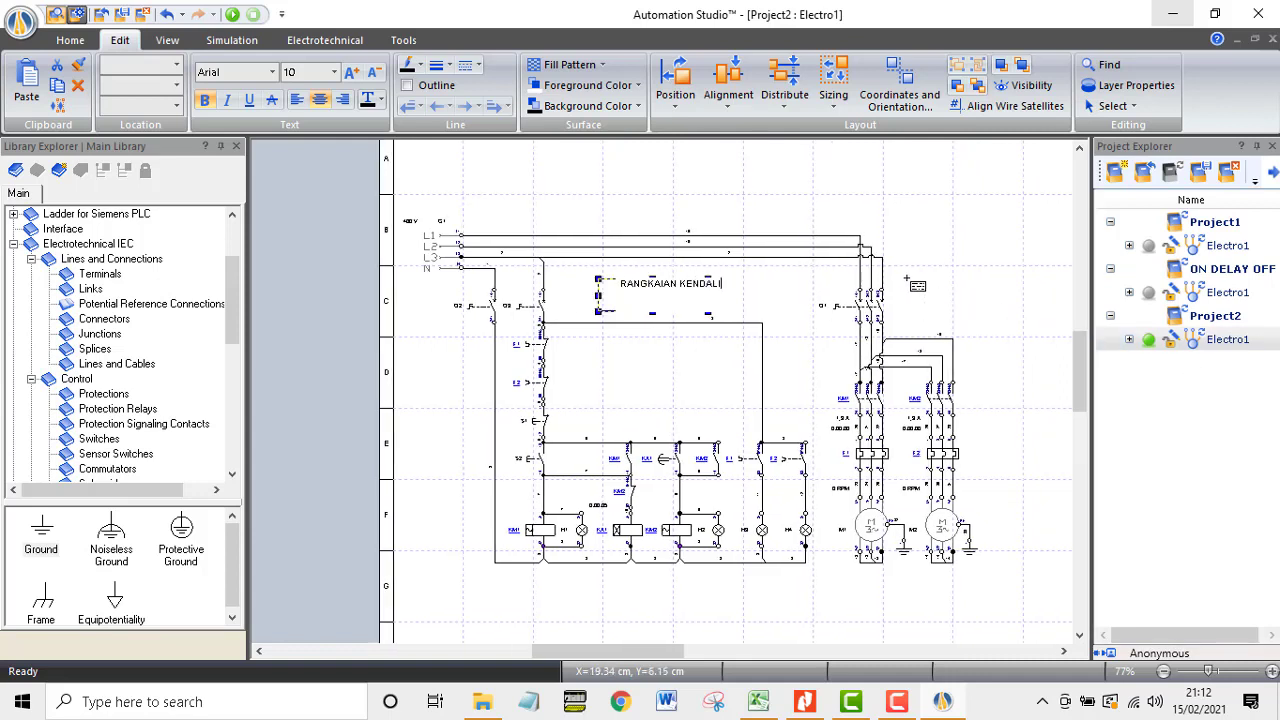
left_click_drag(905, 278, 1015, 328)
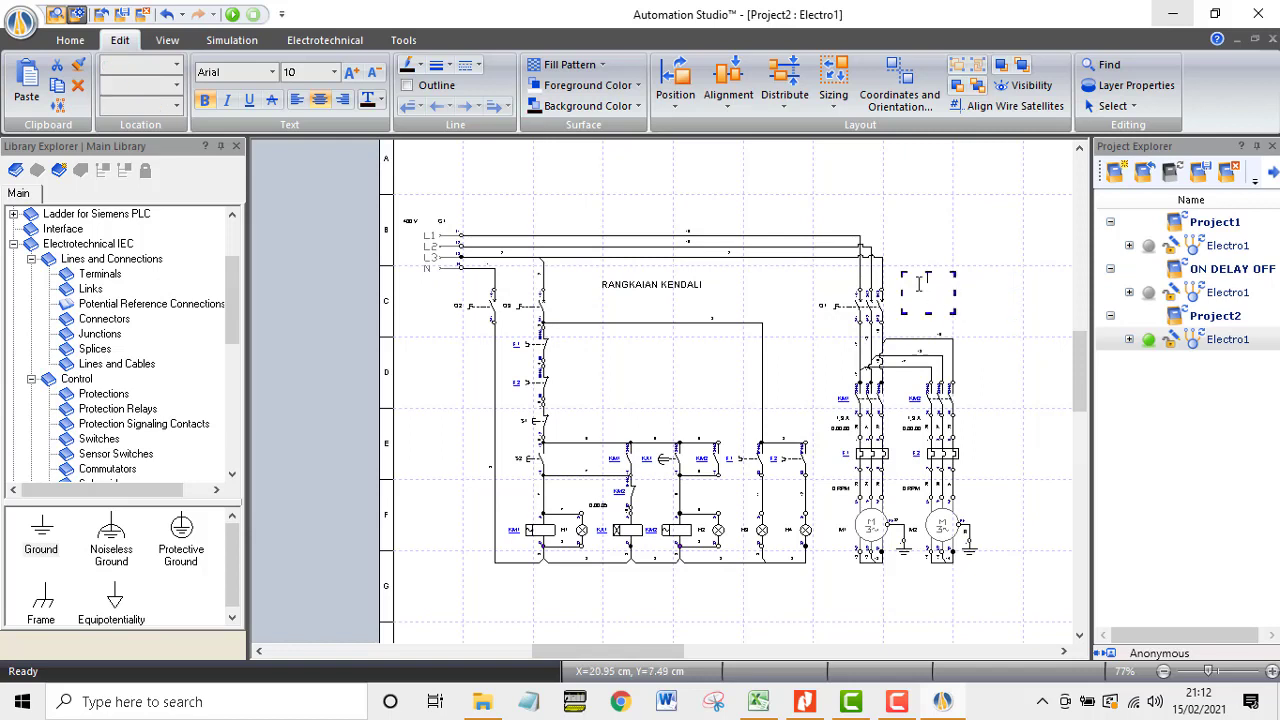
type("RANGKAIAN TENAGA")
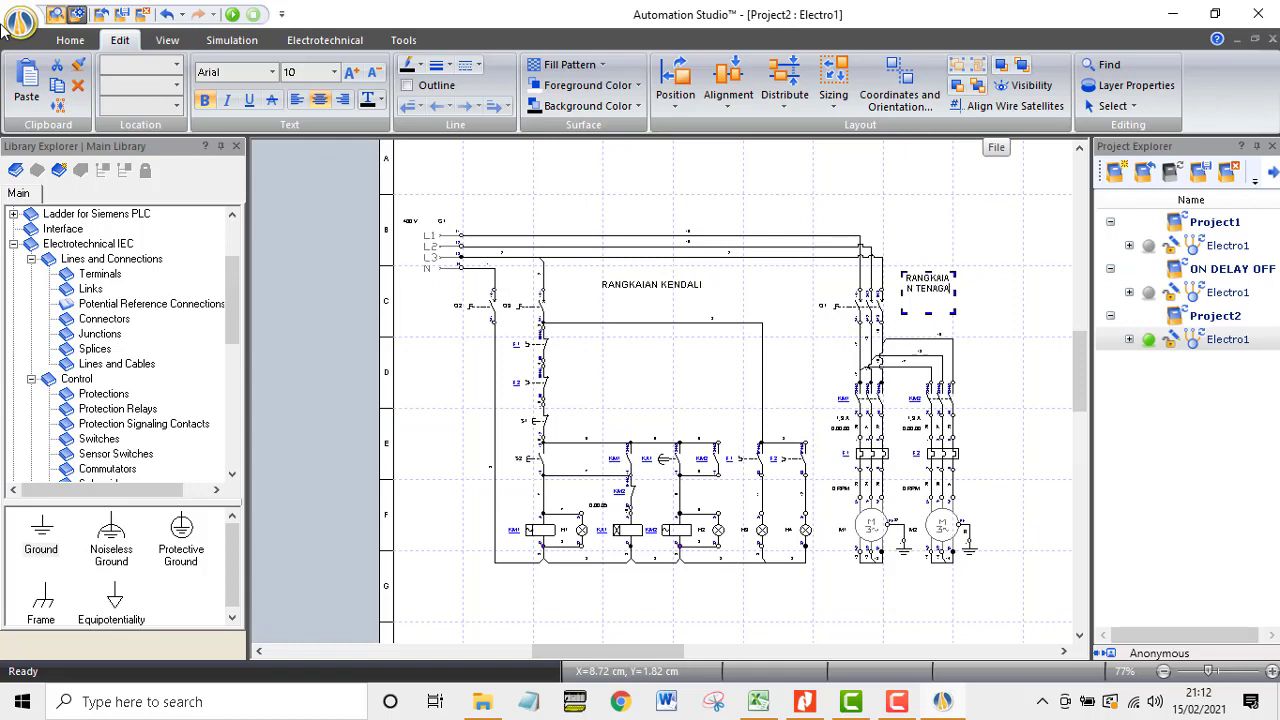
Step: Widen the "RANGKAIAN TENAGA" label so each word fits on its own line, and shift it closer to breaker Q1
left_click(955, 292)
left_click(953, 293)
left_click(945, 293)
double_click(955, 292)
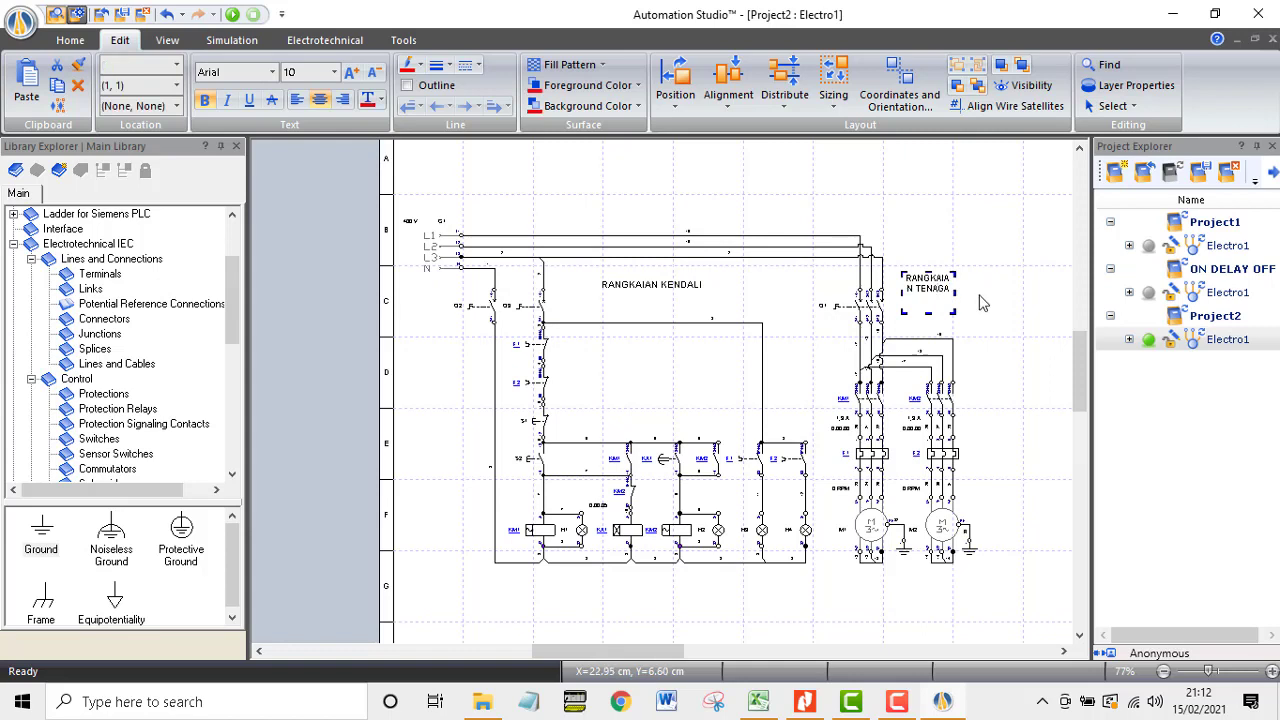
left_click(980, 305)
left_click(952, 310)
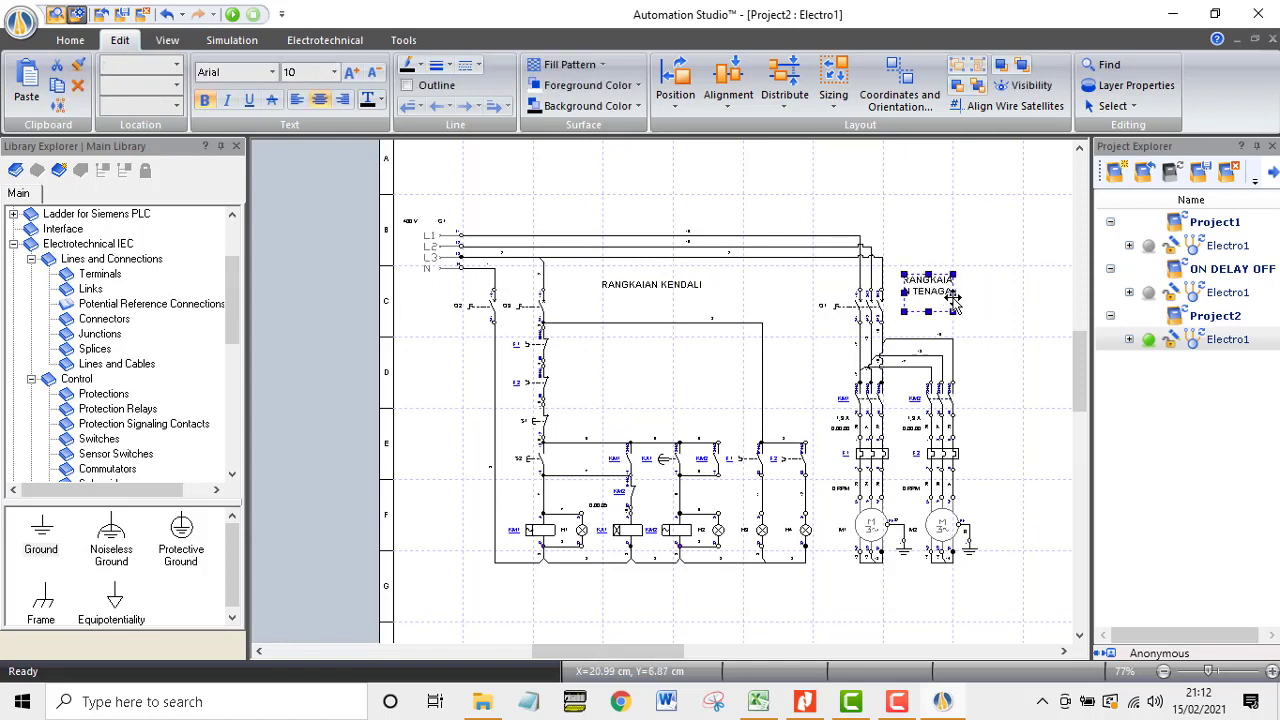
left_click(955, 292)
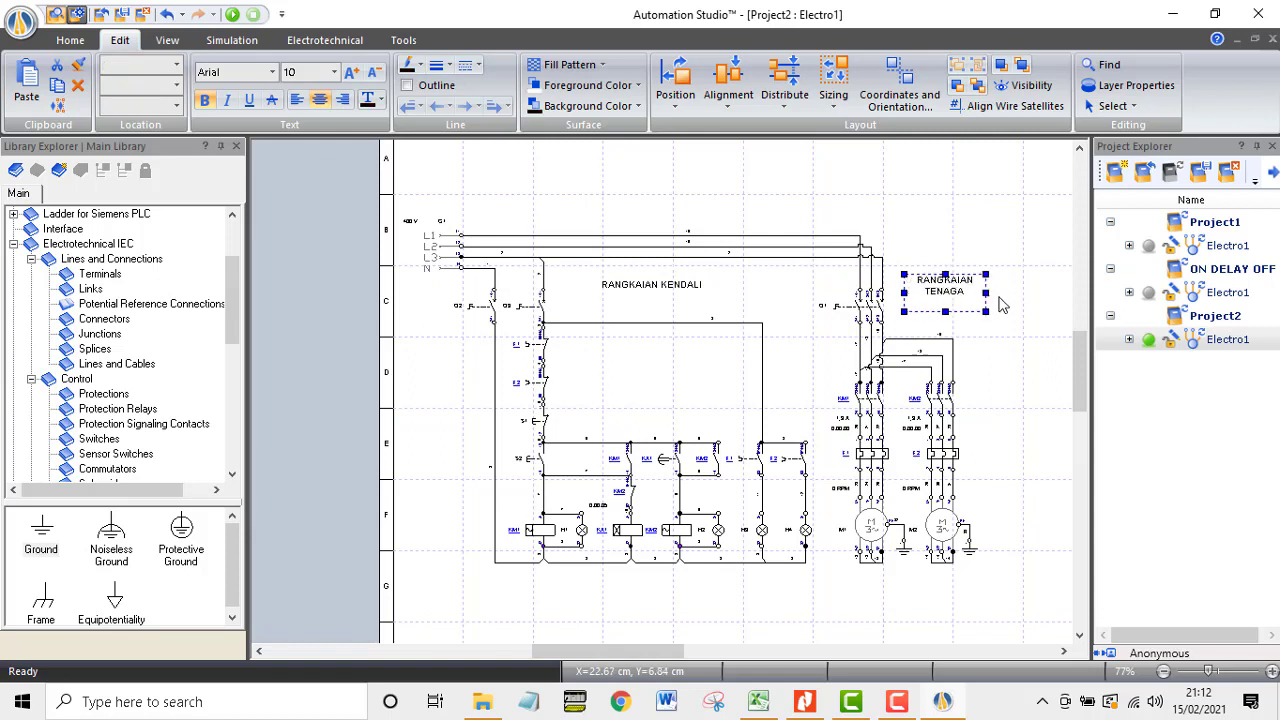
left_click_drag(955, 292, 938, 292)
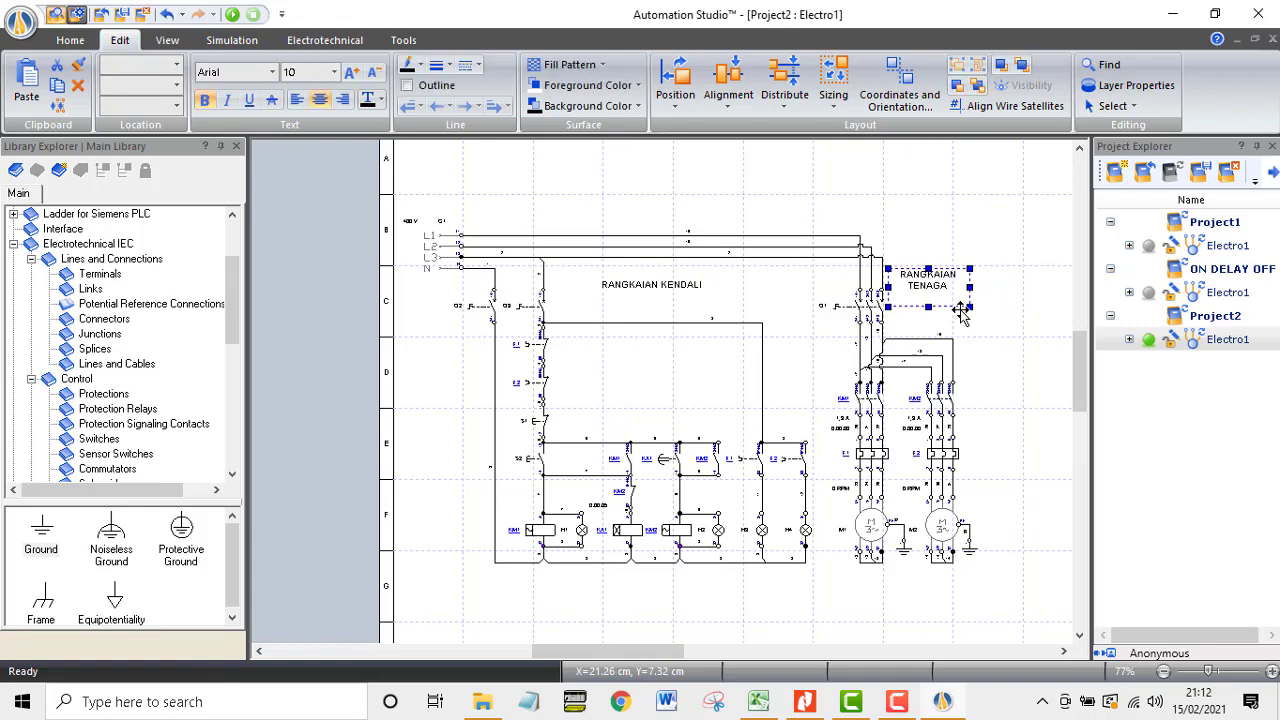
left_click(972, 312)
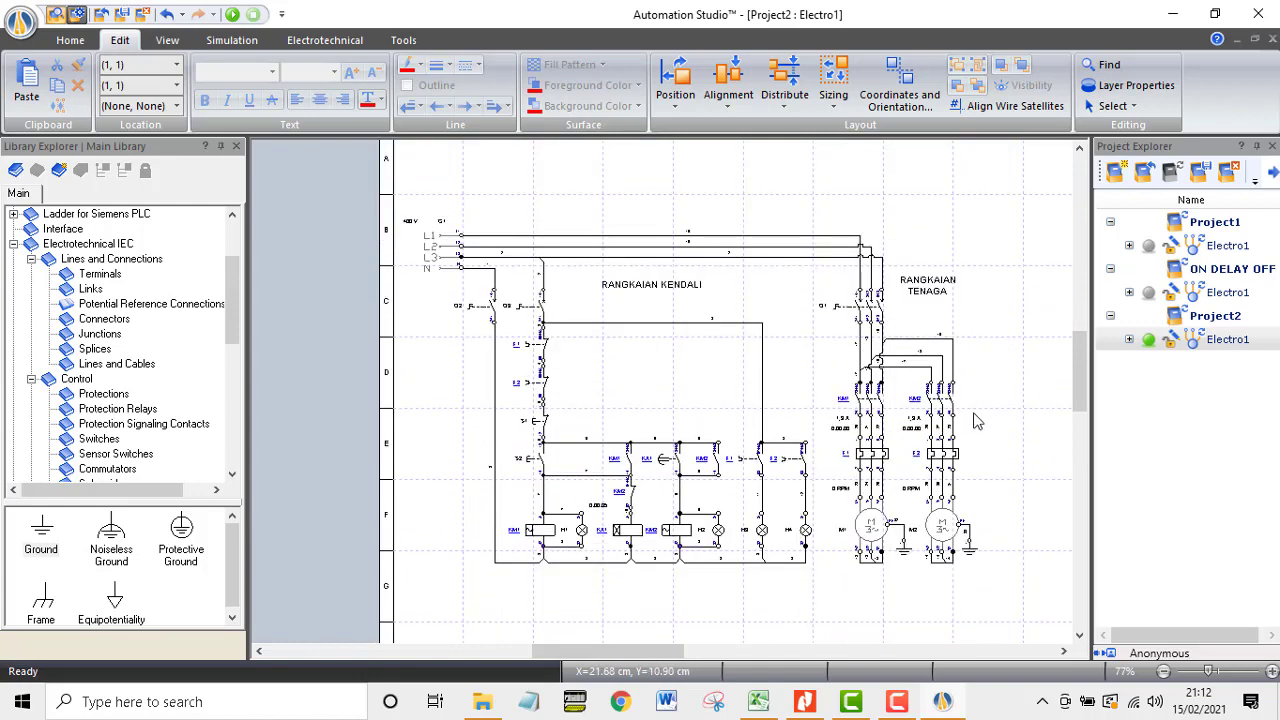
Step: Replace breaker Q2's rotary actuator with the lever-operated actuator symbol that has no cross stroke, and save the change
scroll(874, 398, "up", 2)
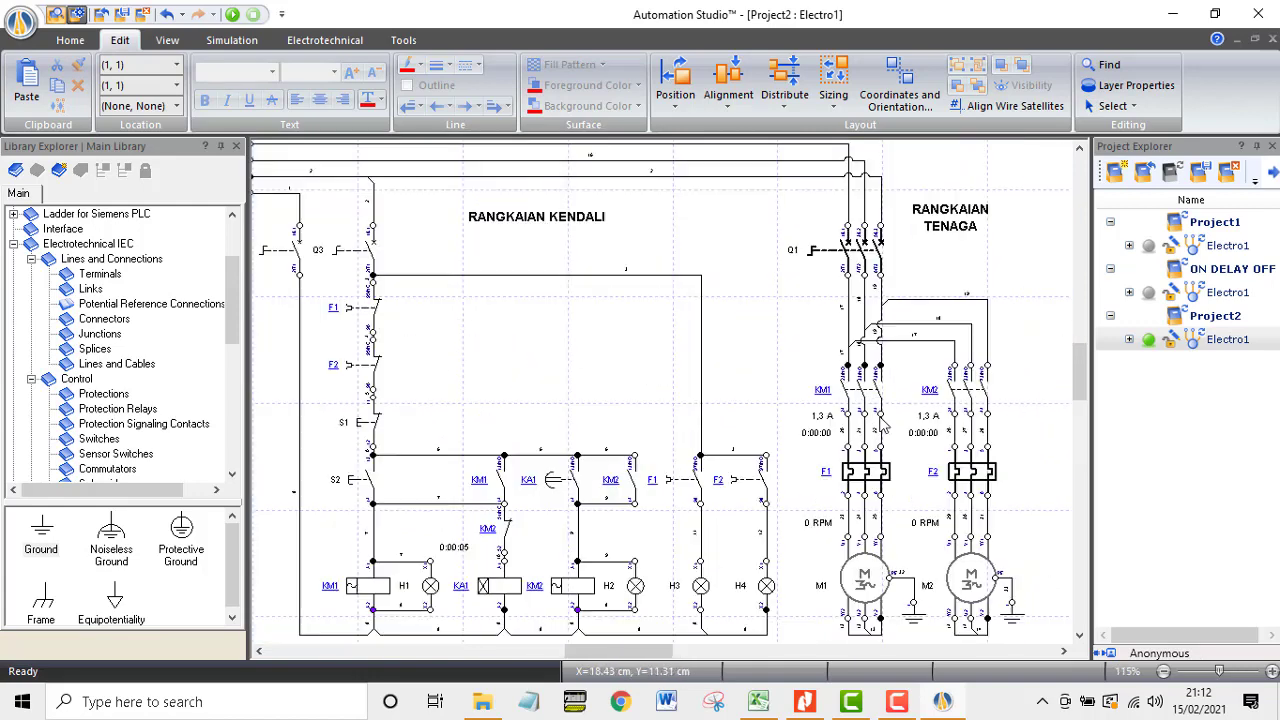
left_click_drag(668, 652, 658, 655)
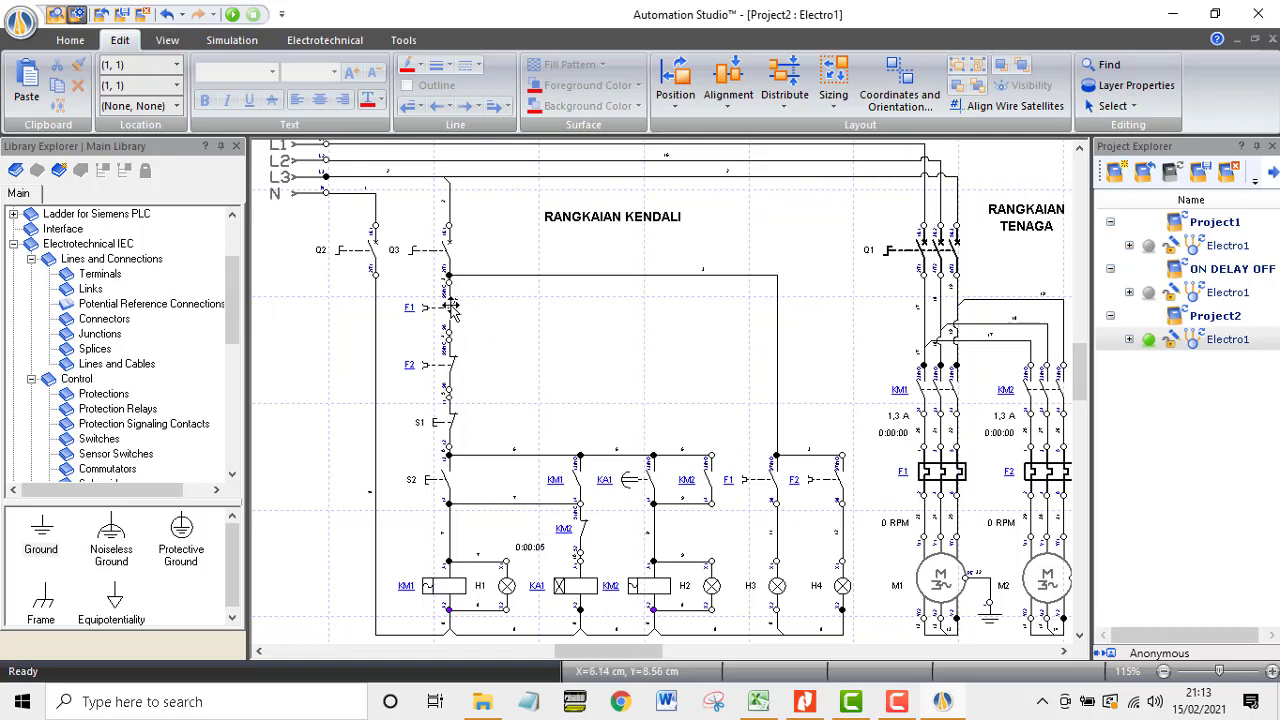
double_click(340, 253)
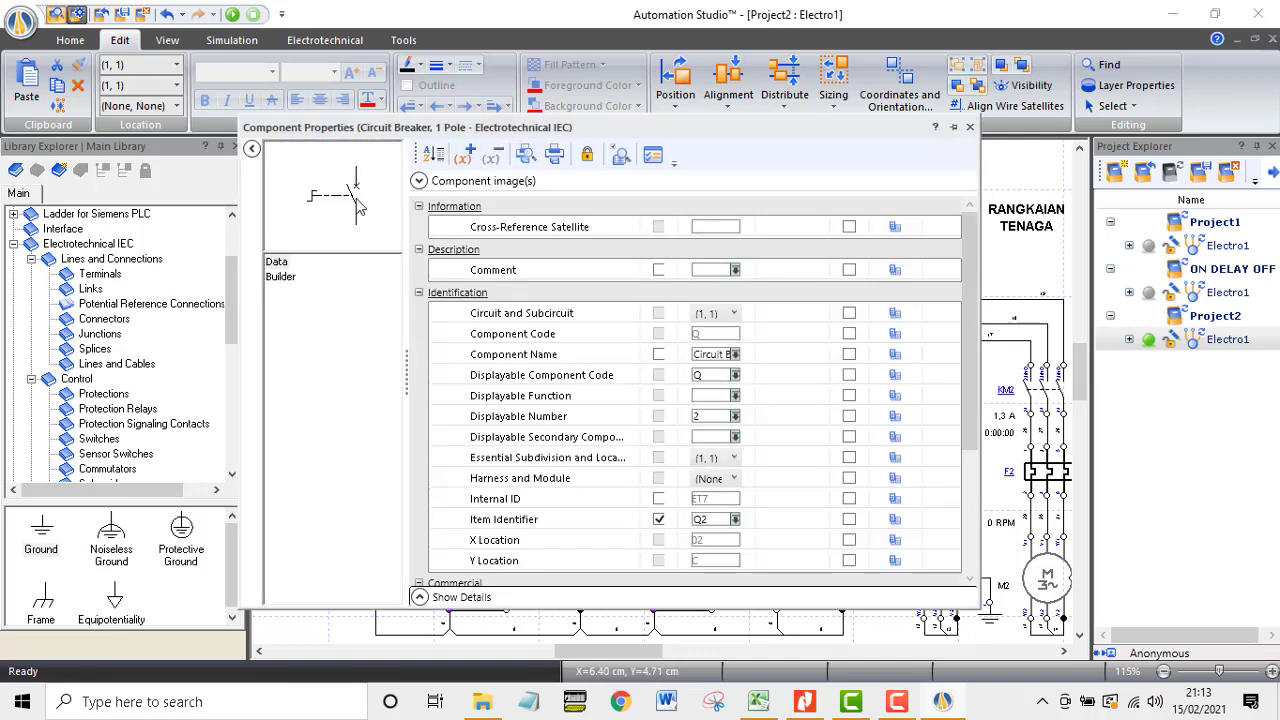
left_click(280, 277)
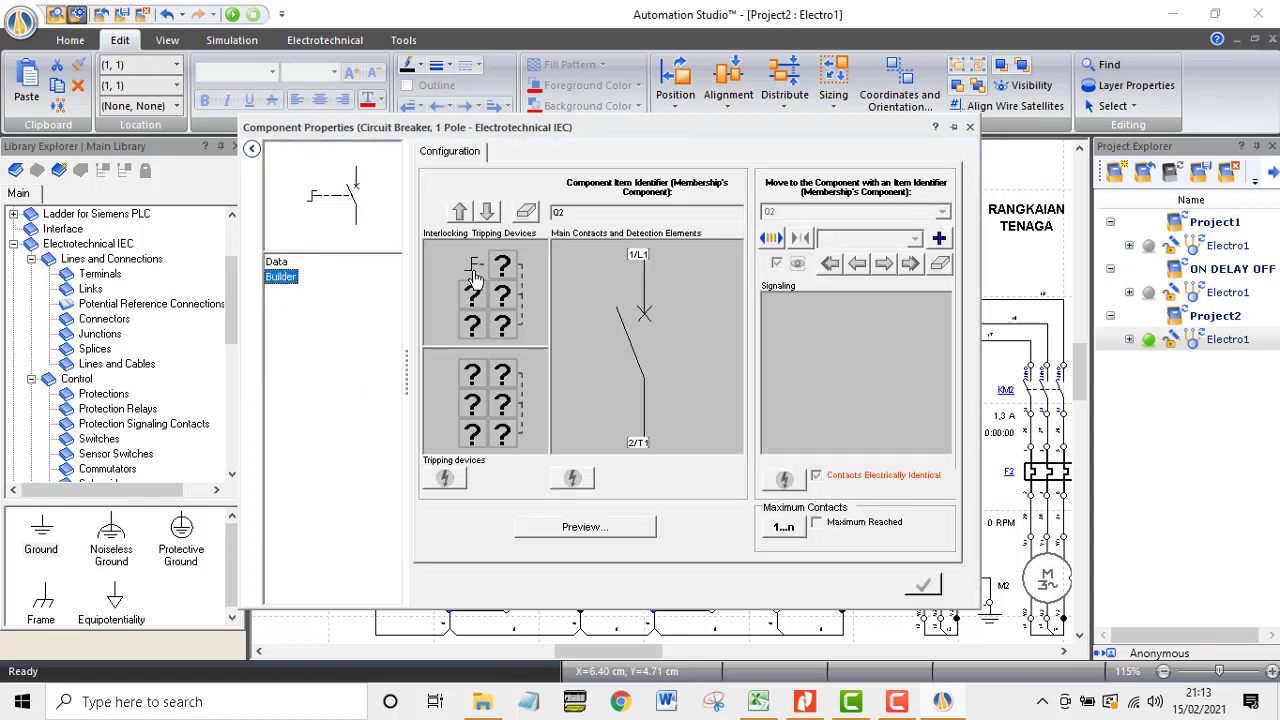
left_click(474, 276)
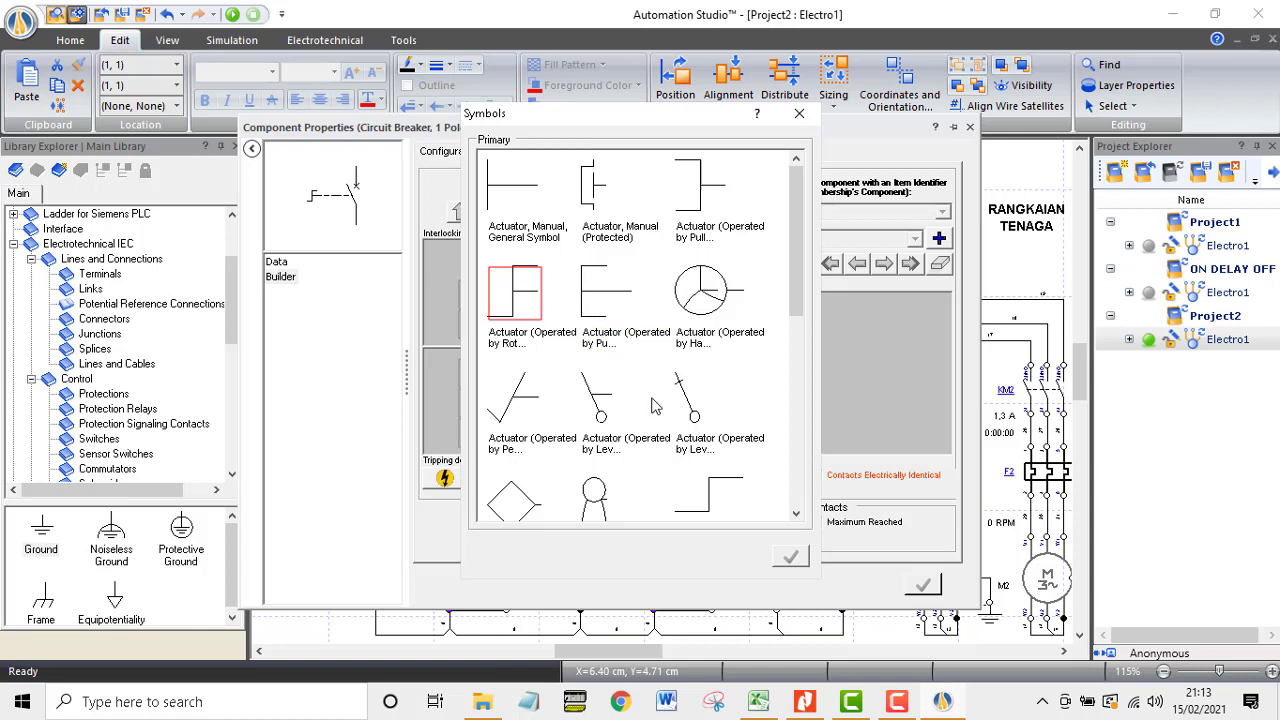
scroll(655, 405, "down", 2)
scroll(659, 405, "down", 2)
scroll(659, 405, "up", 4)
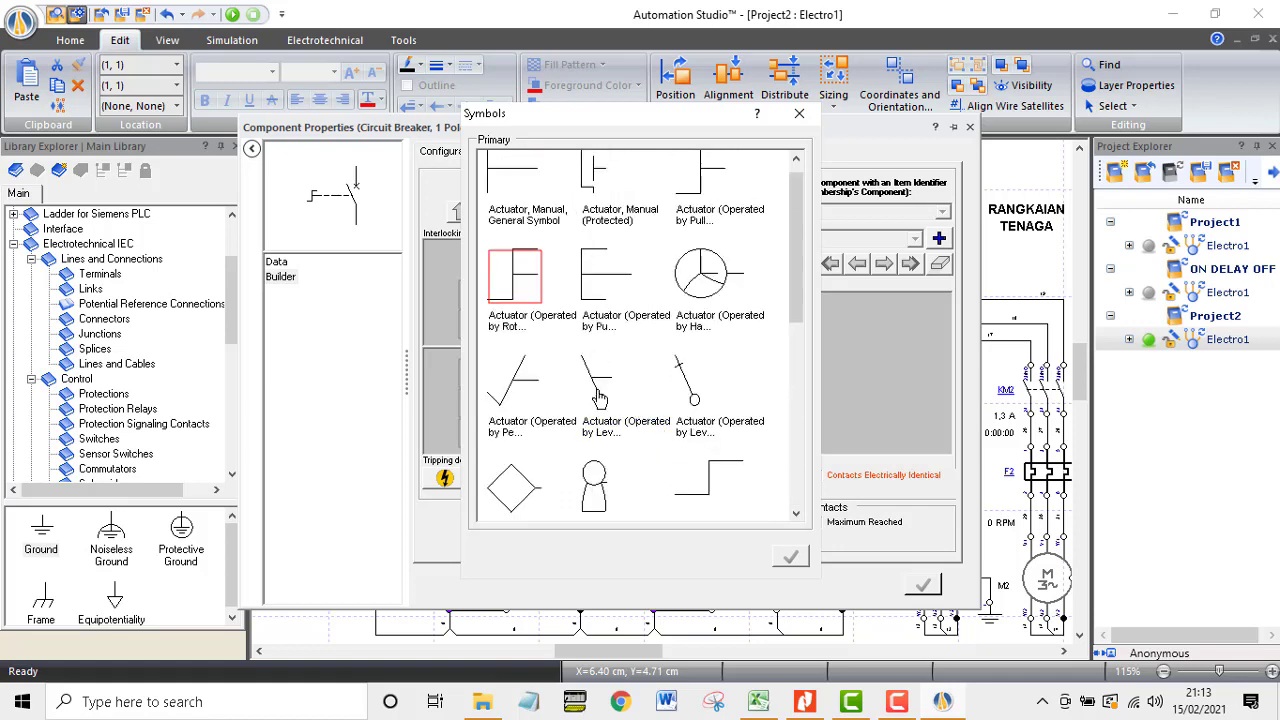
double_click(597, 397)
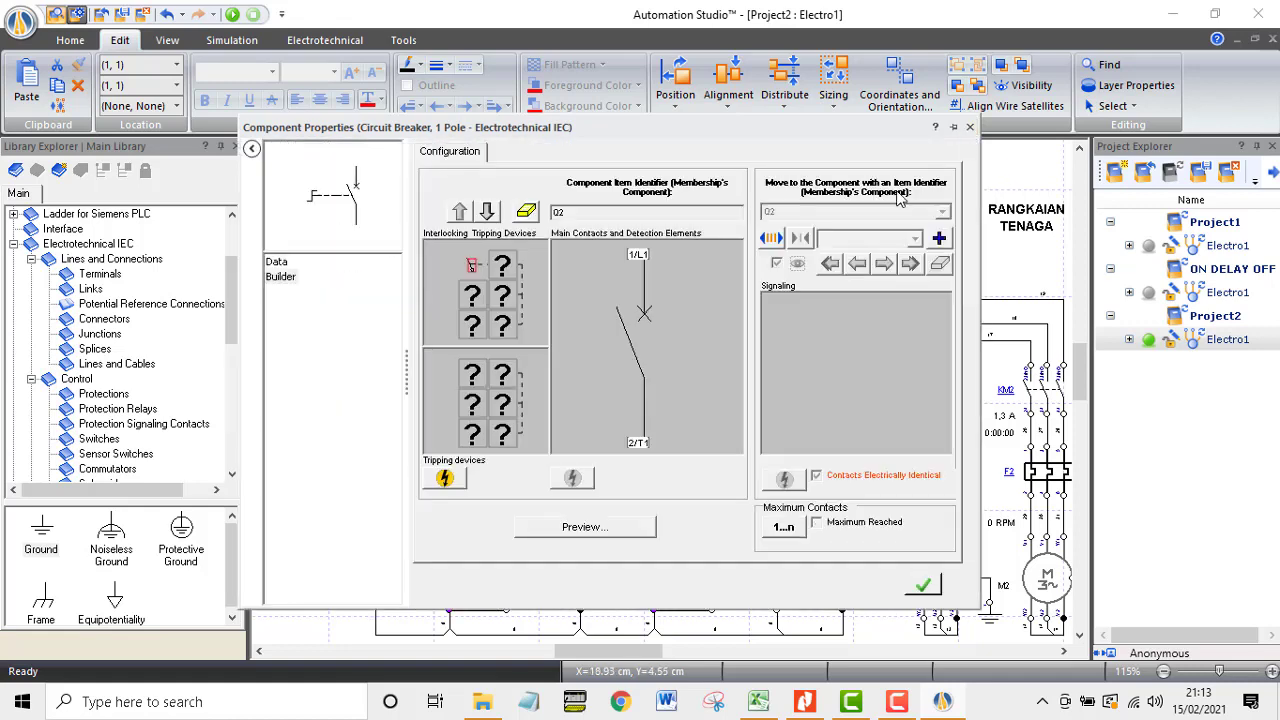
left_click(969, 129)
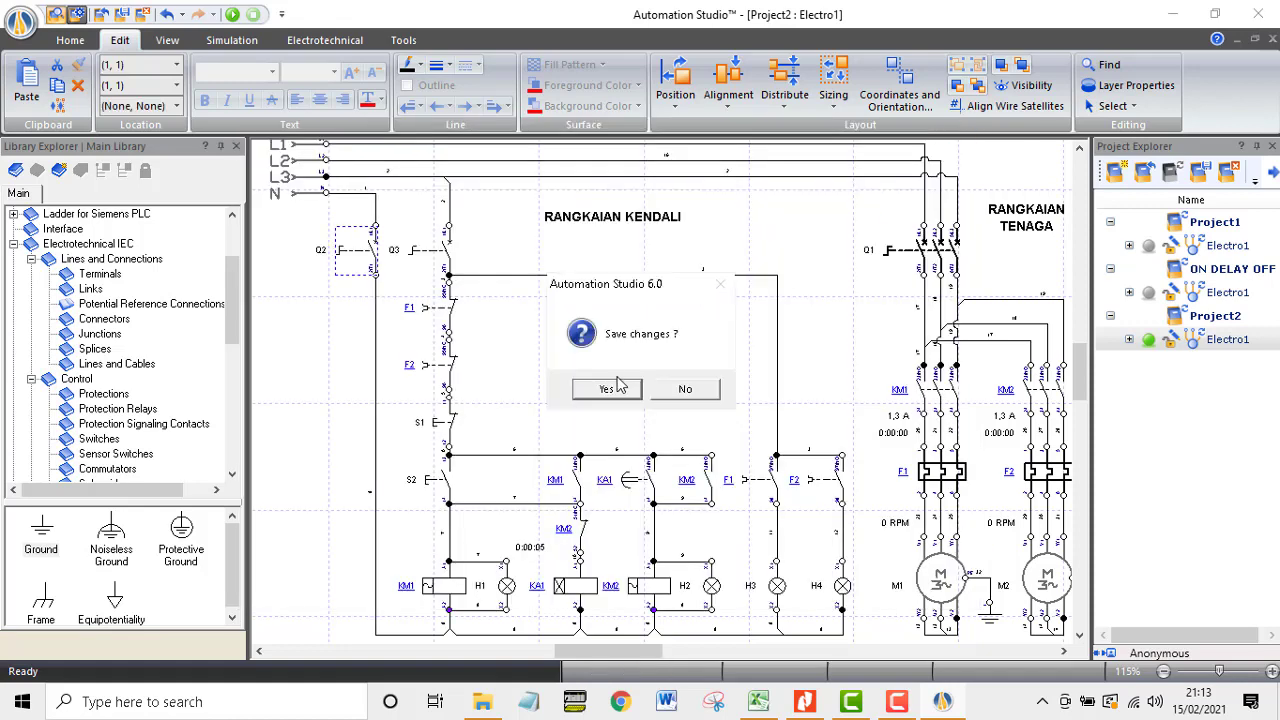
left_click(618, 390)
left_click(501, 266)
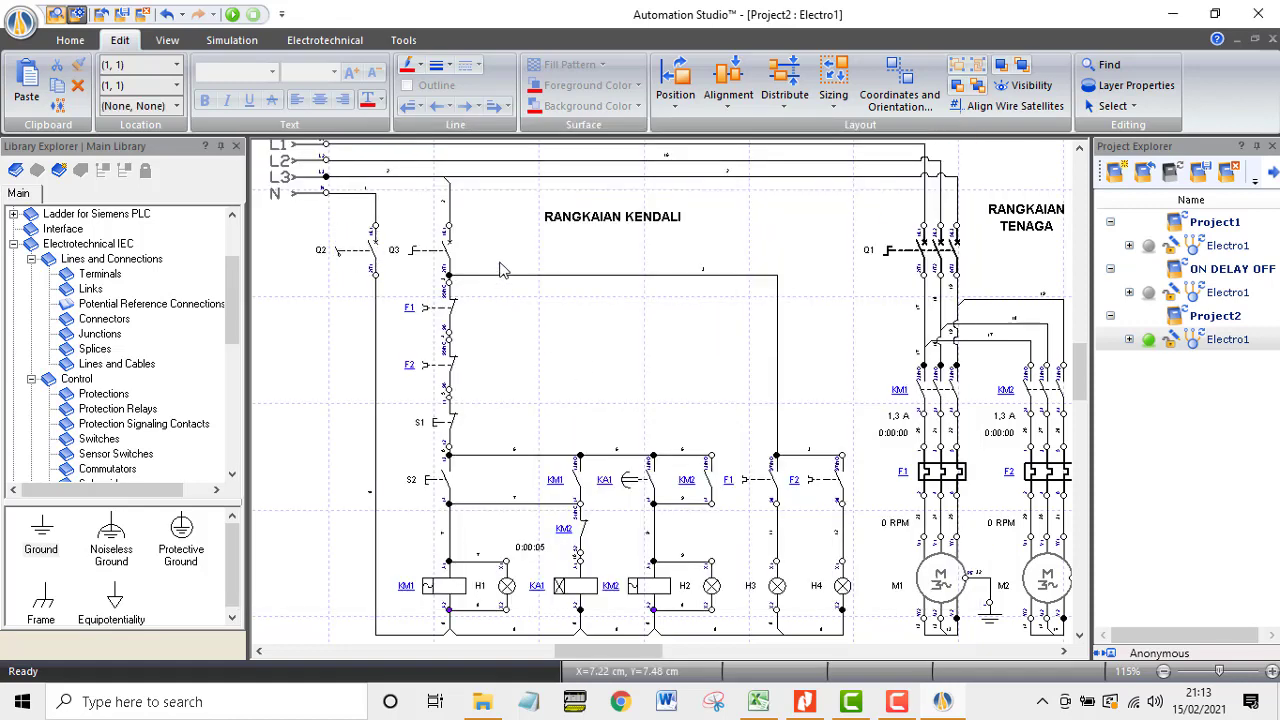
Step: Change breaker Q3's actuator to the same lever-operated symbol used on Q2 and apply it
double_click(410, 253)
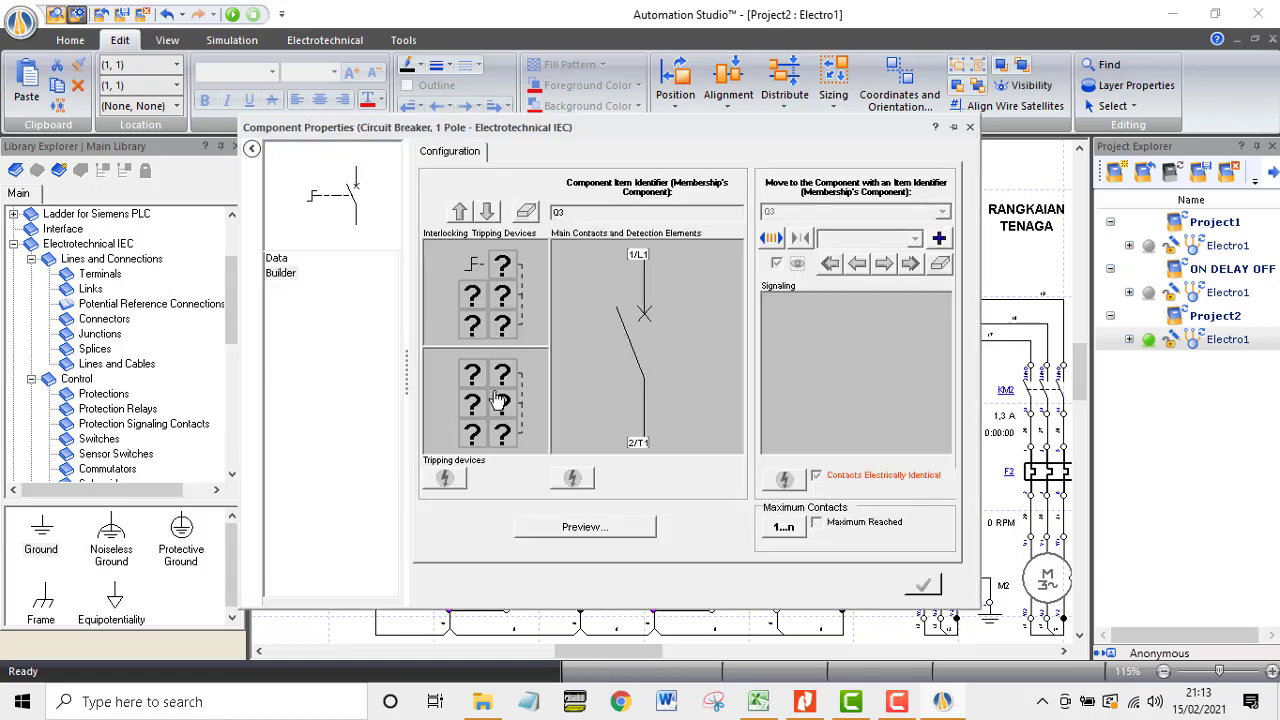
left_click(280, 284)
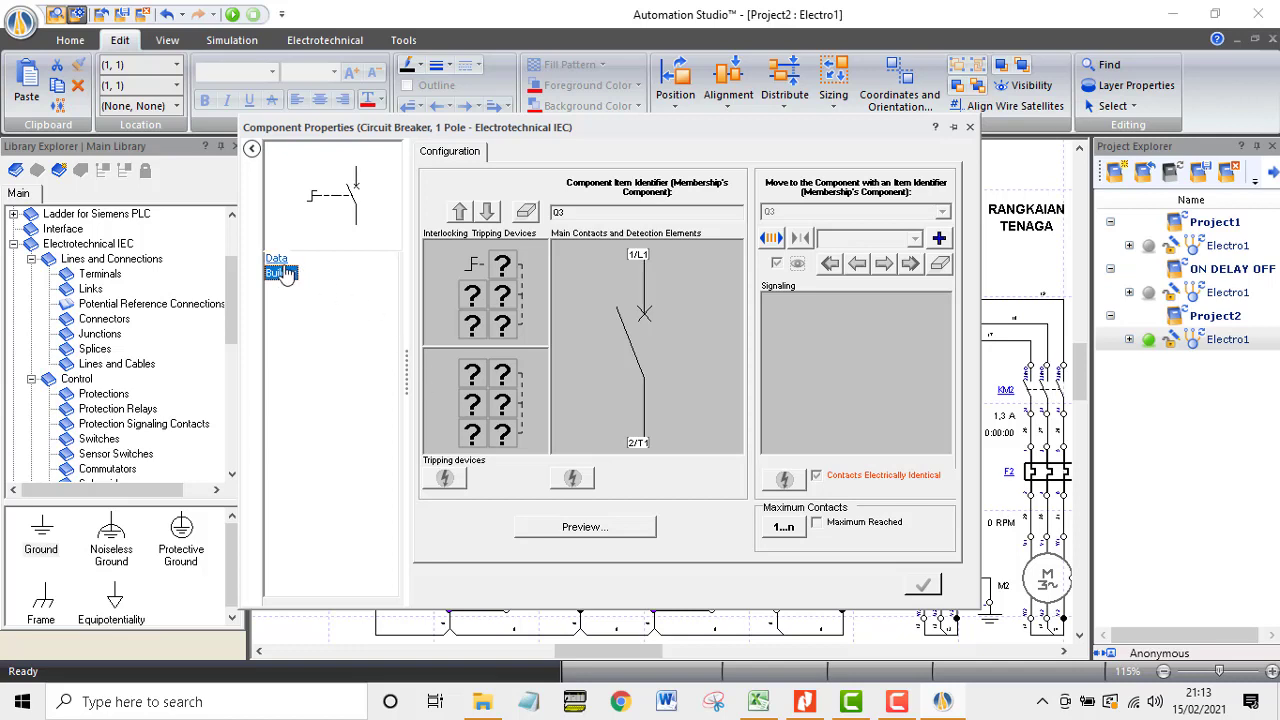
left_click(472, 267)
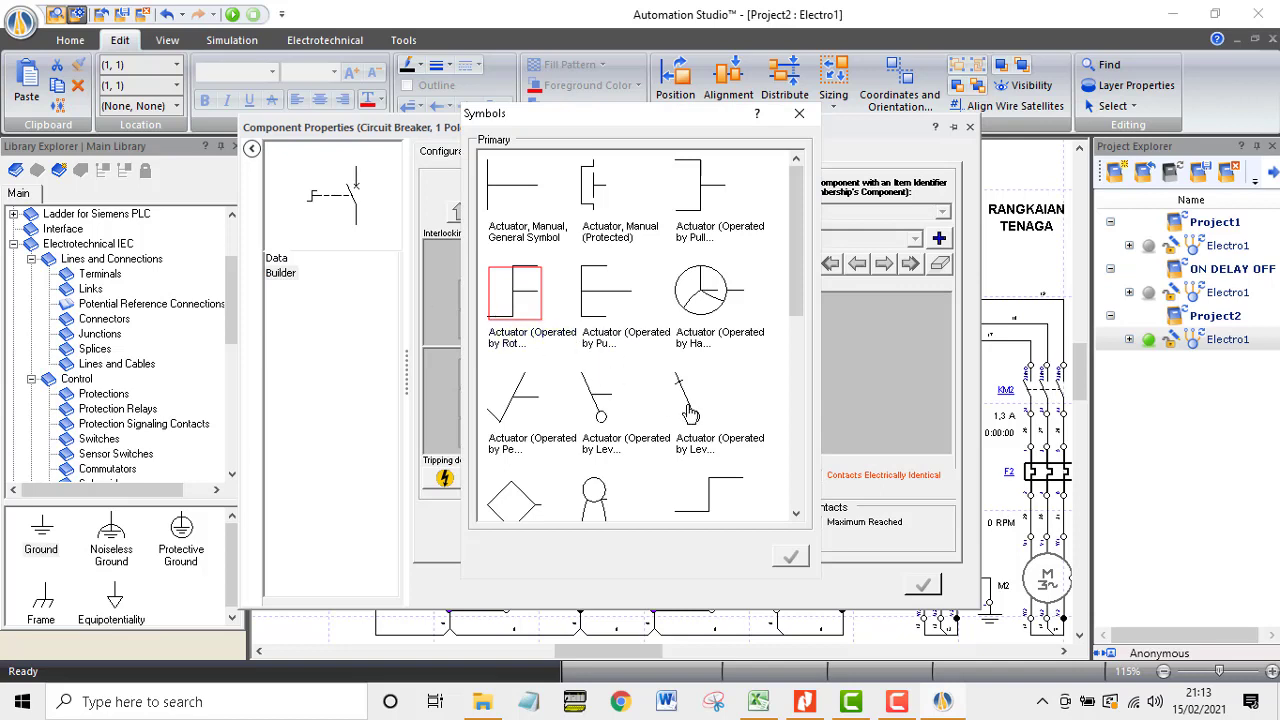
left_click(600, 405)
left_click(800, 564)
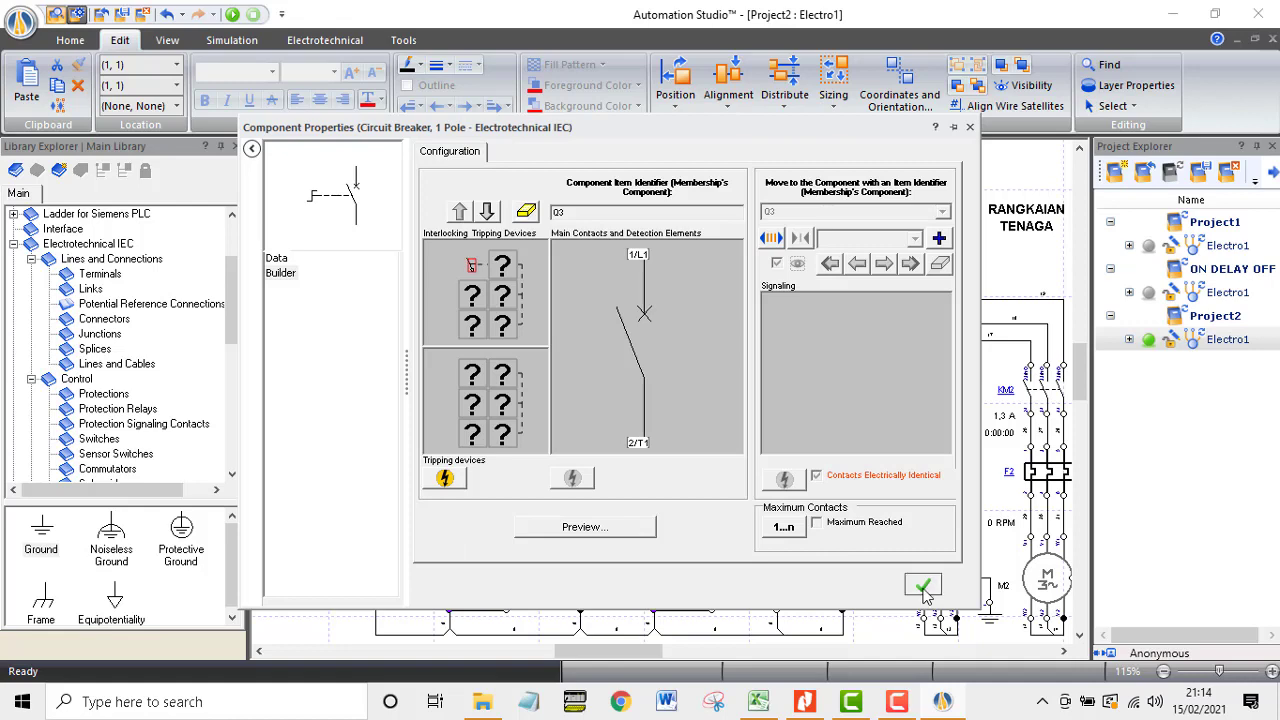
left_click(969, 127)
left_click(732, 381)
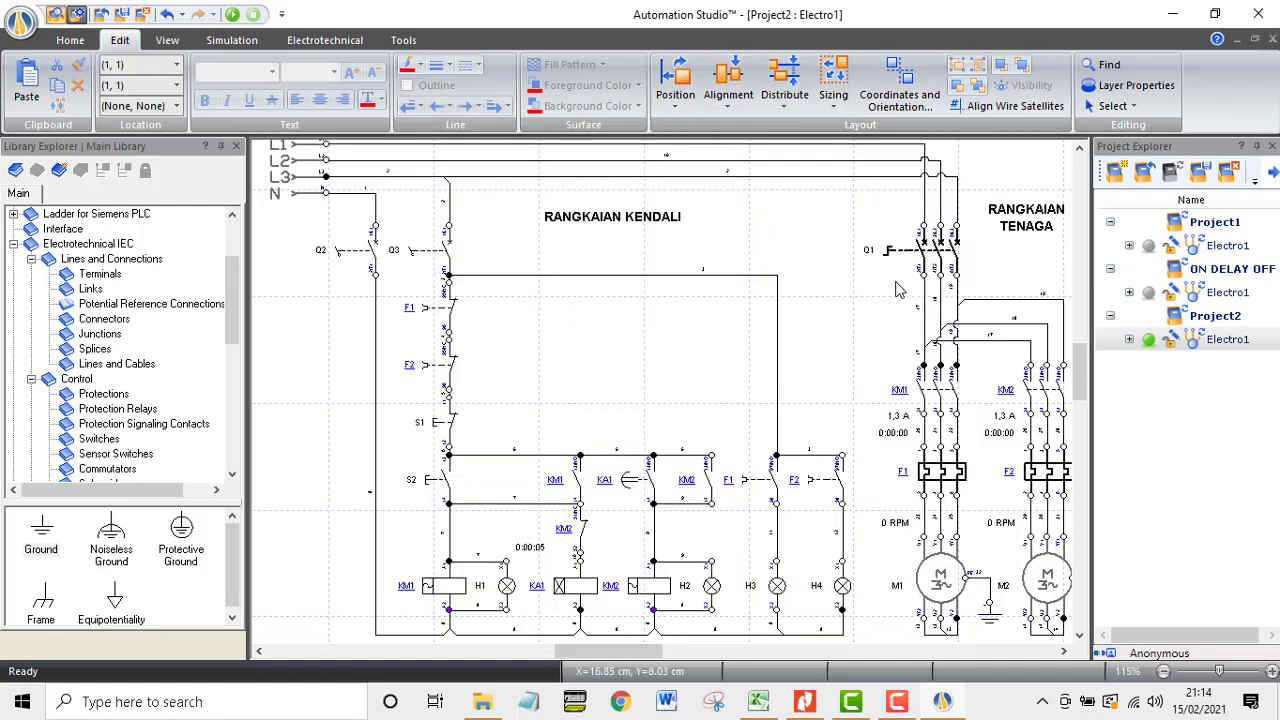
Step: Give the three-pole breaker Q1 the same lever-operated actuator symbol as Q2 and Q3, applying the change
double_click(893, 255)
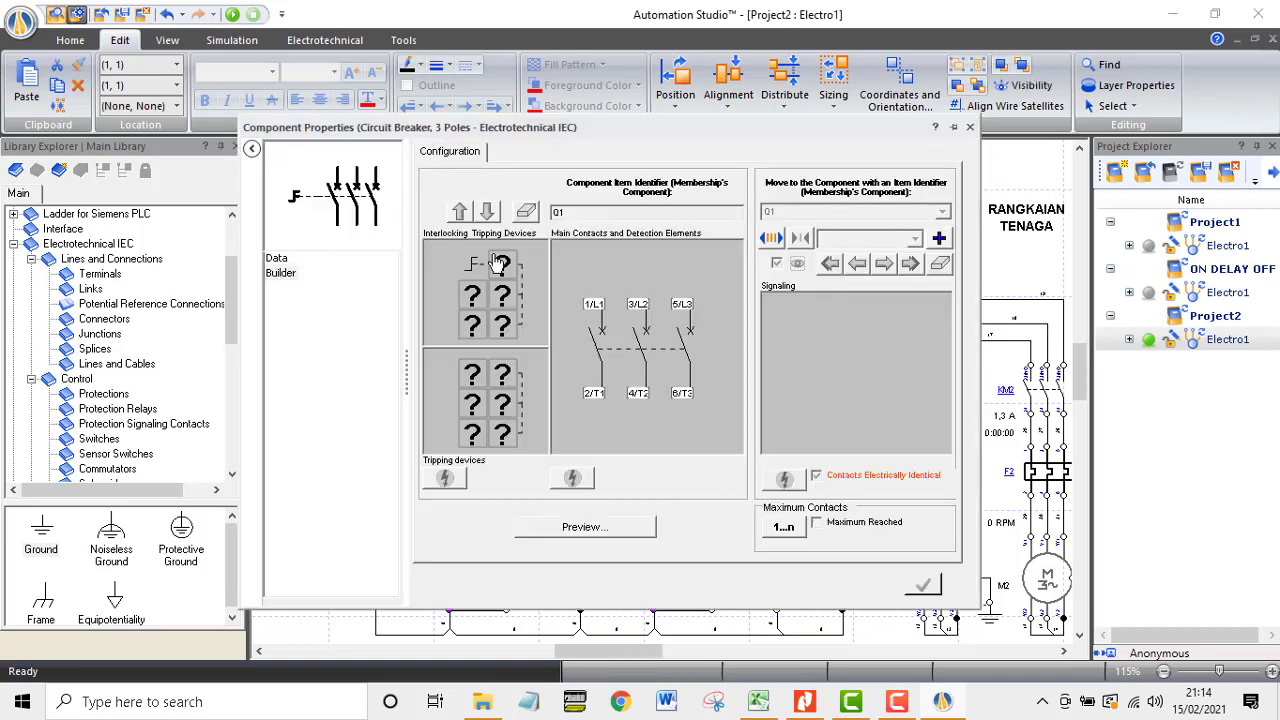
double_click(476, 266)
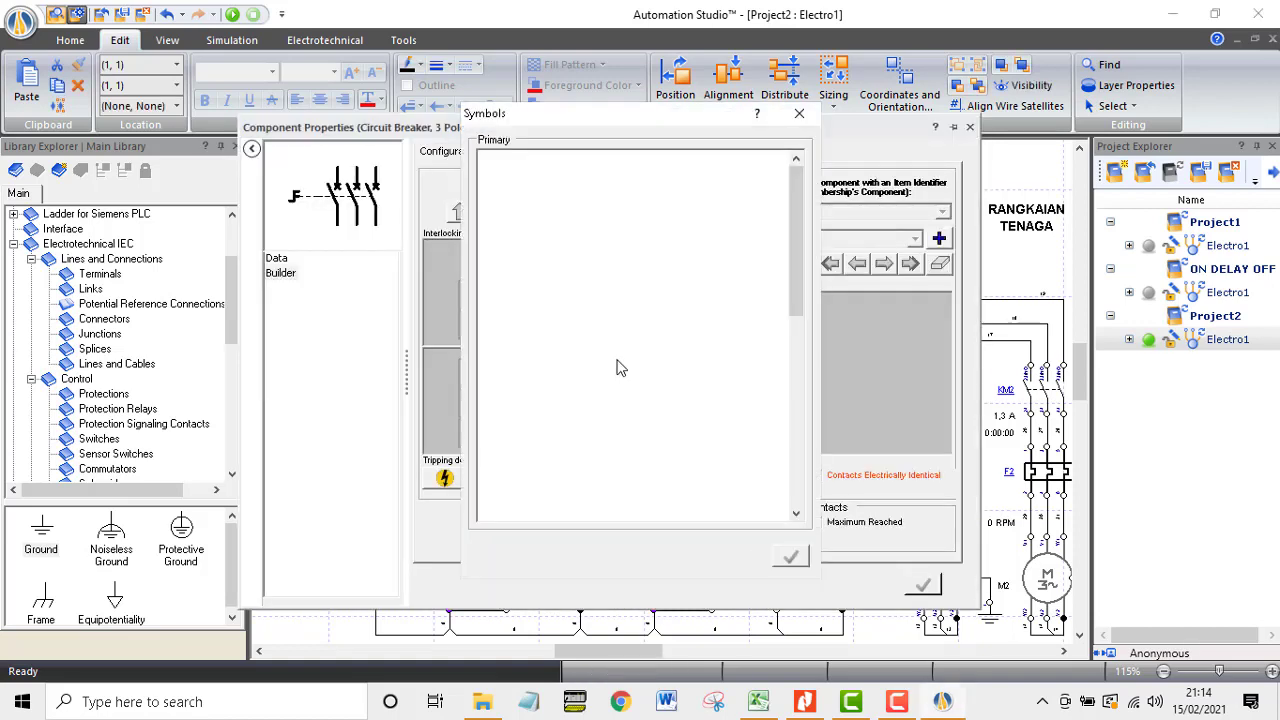
left_click(697, 415)
left_click(617, 412)
left_click(790, 556)
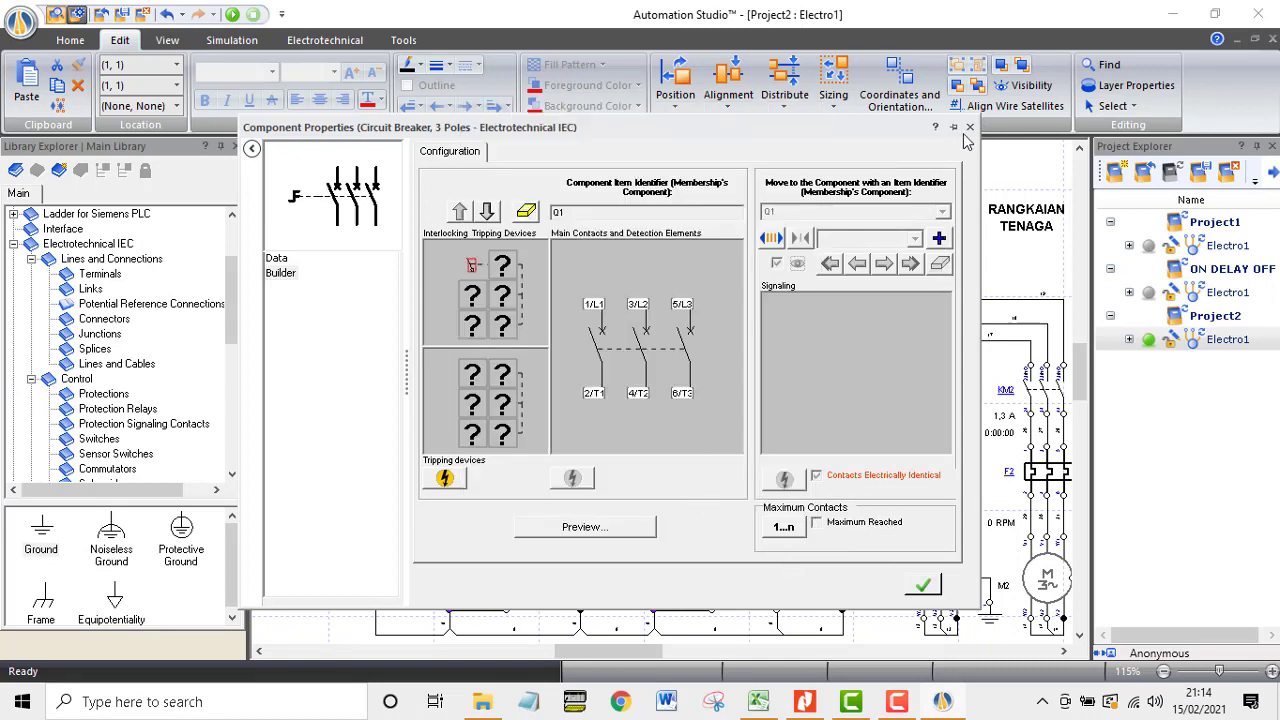
left_click(924, 586)
left_click(970, 128)
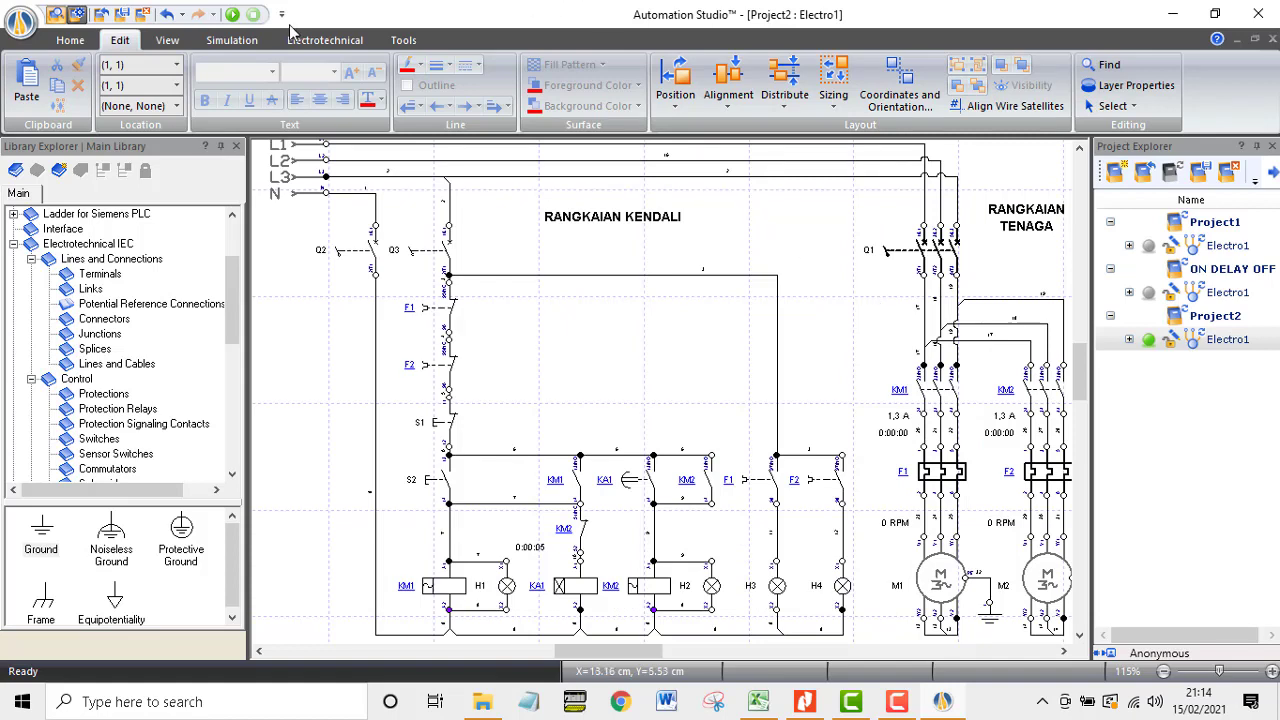
Step: Run the simulation and test the control circuit alone: close breakers Q2 and Q3, start with S2, and stop with S1
left_click(234, 15)
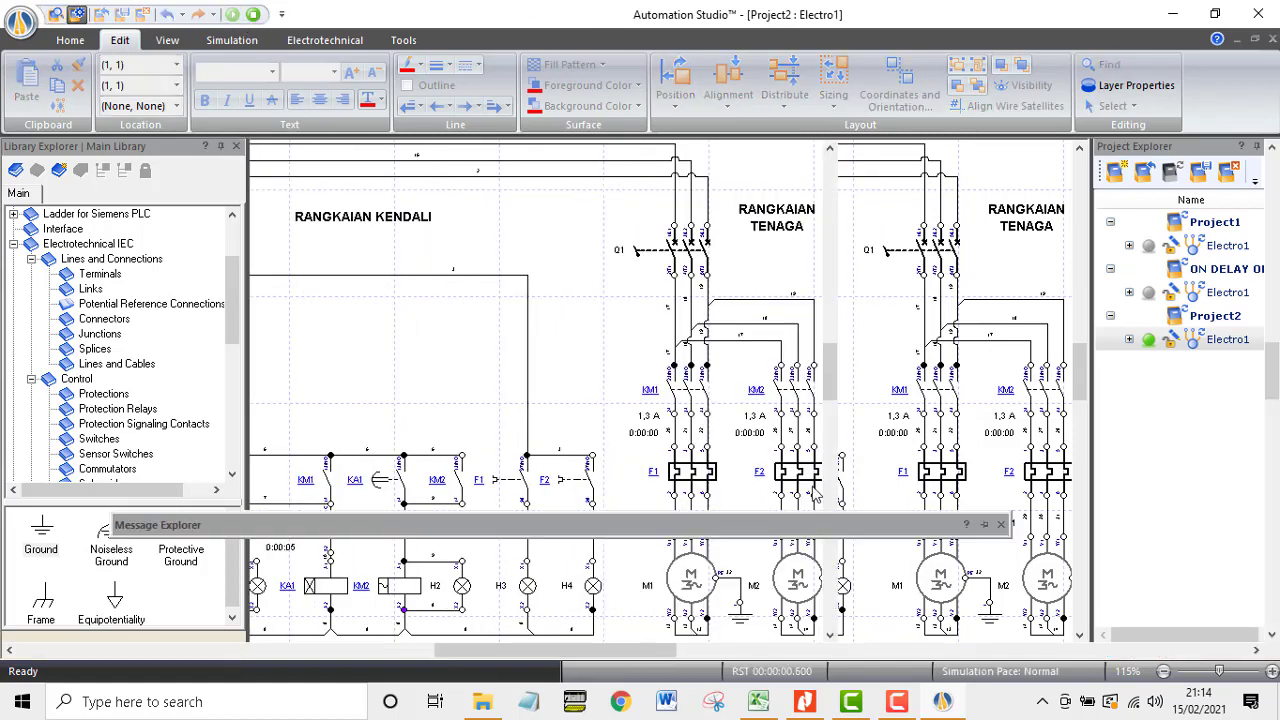
left_click(985, 525)
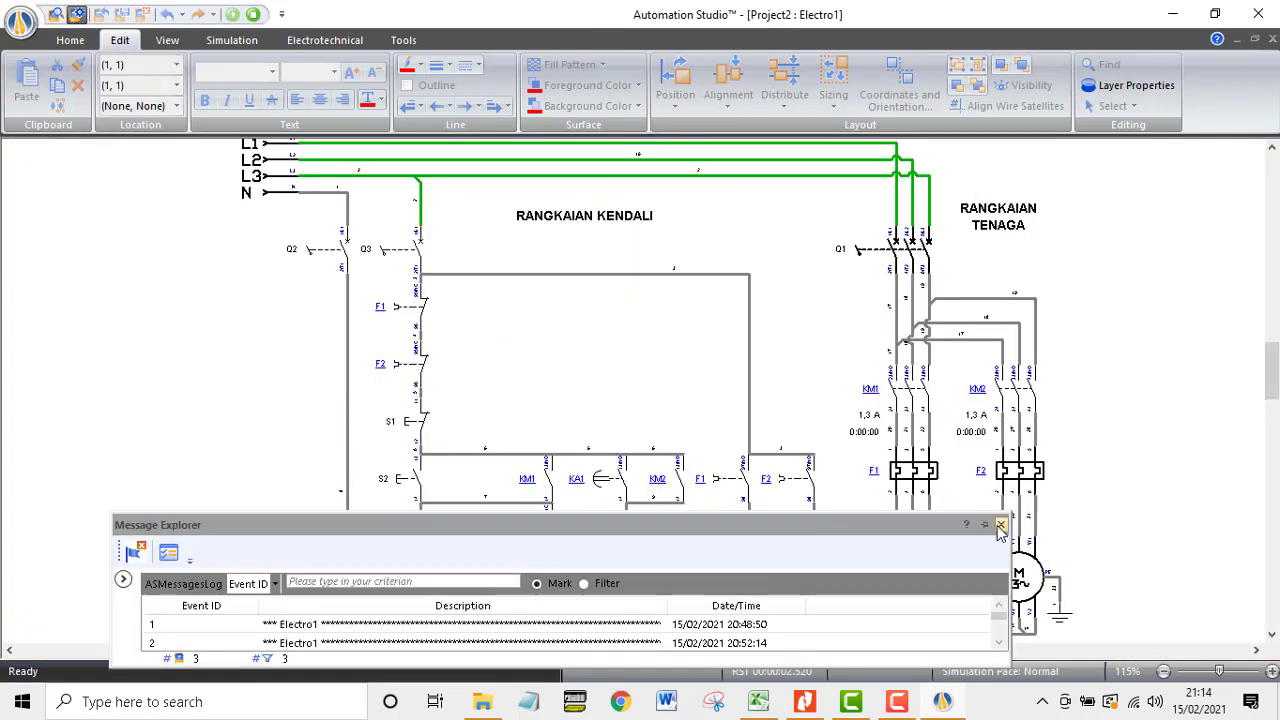
left_click(1000, 525)
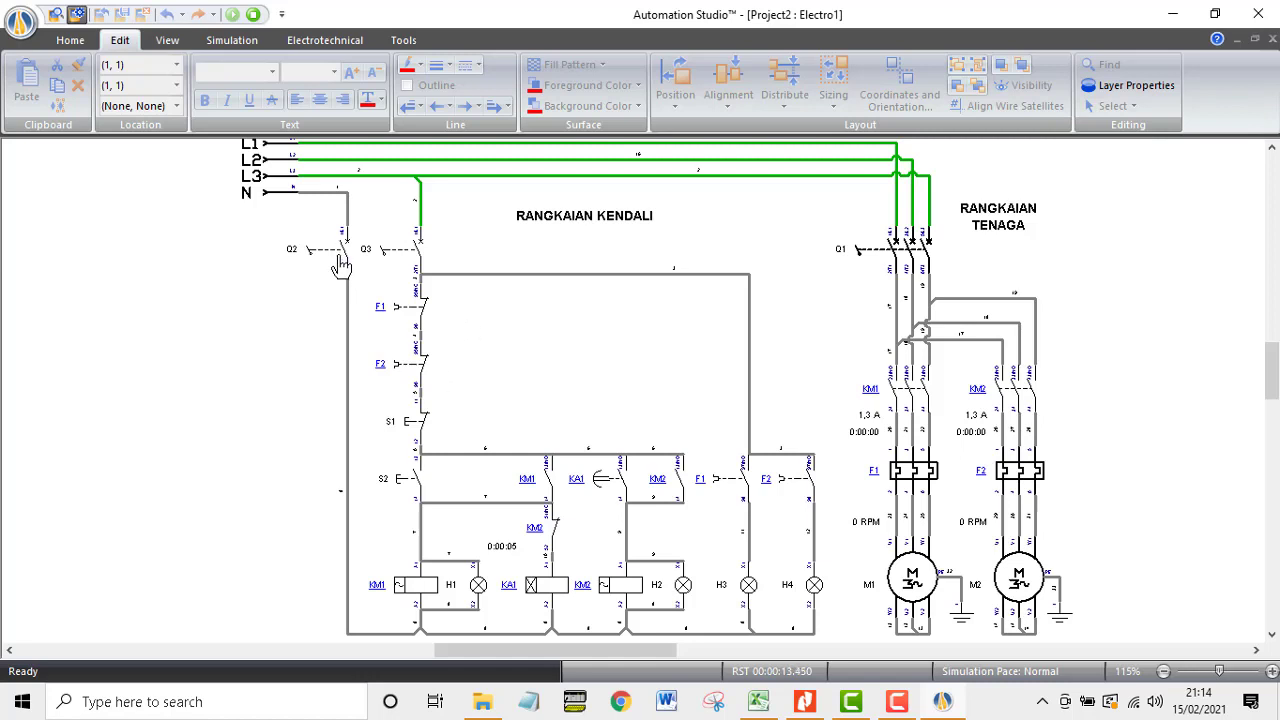
left_click(393, 260)
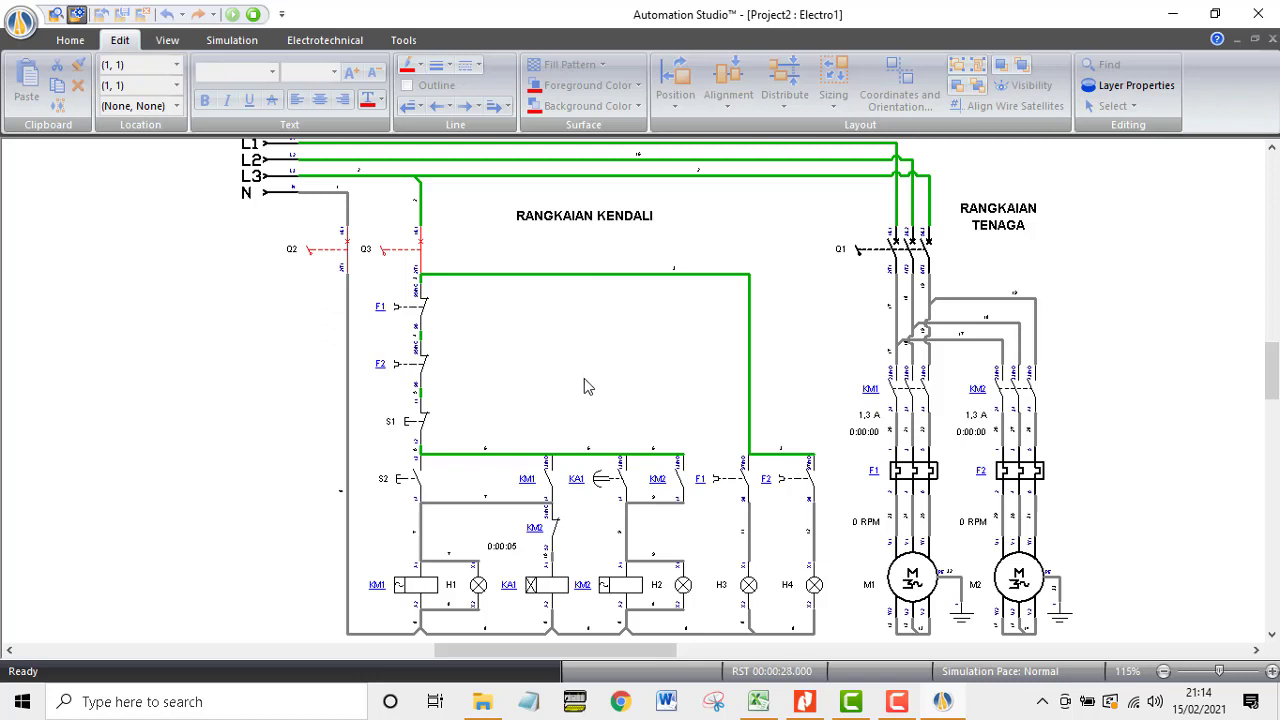
left_click(421, 490)
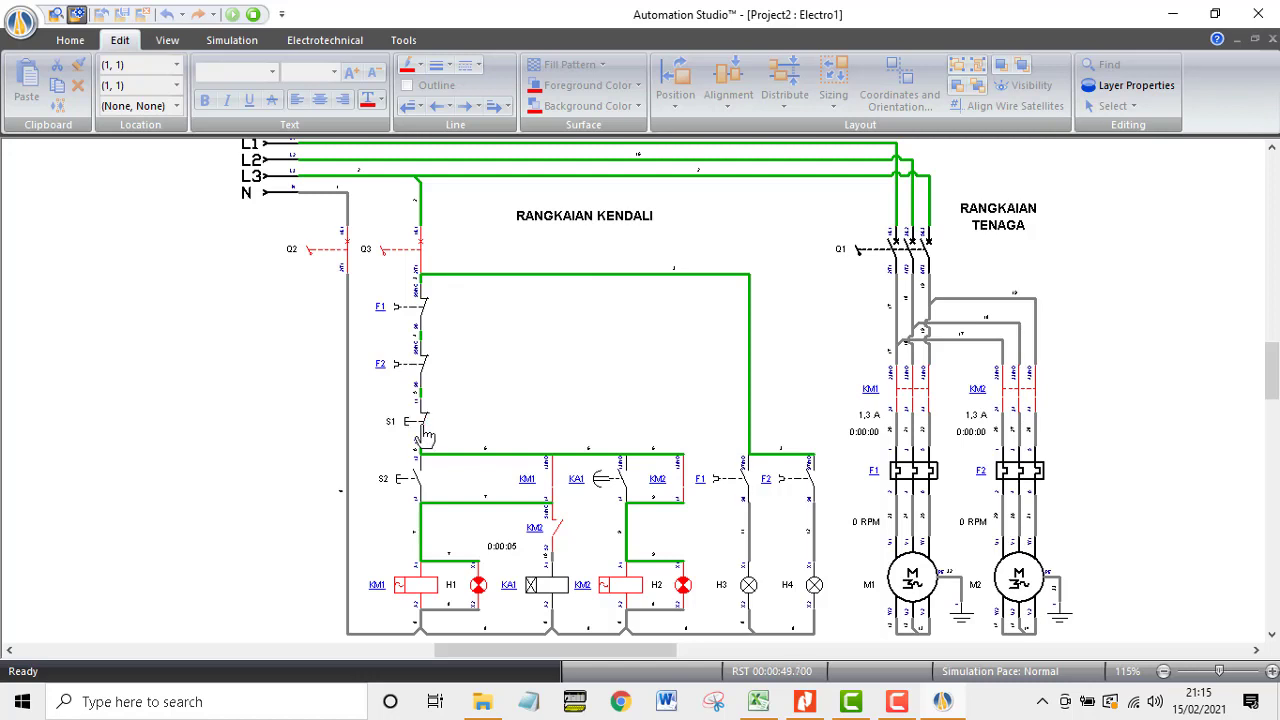
left_click(425, 433)
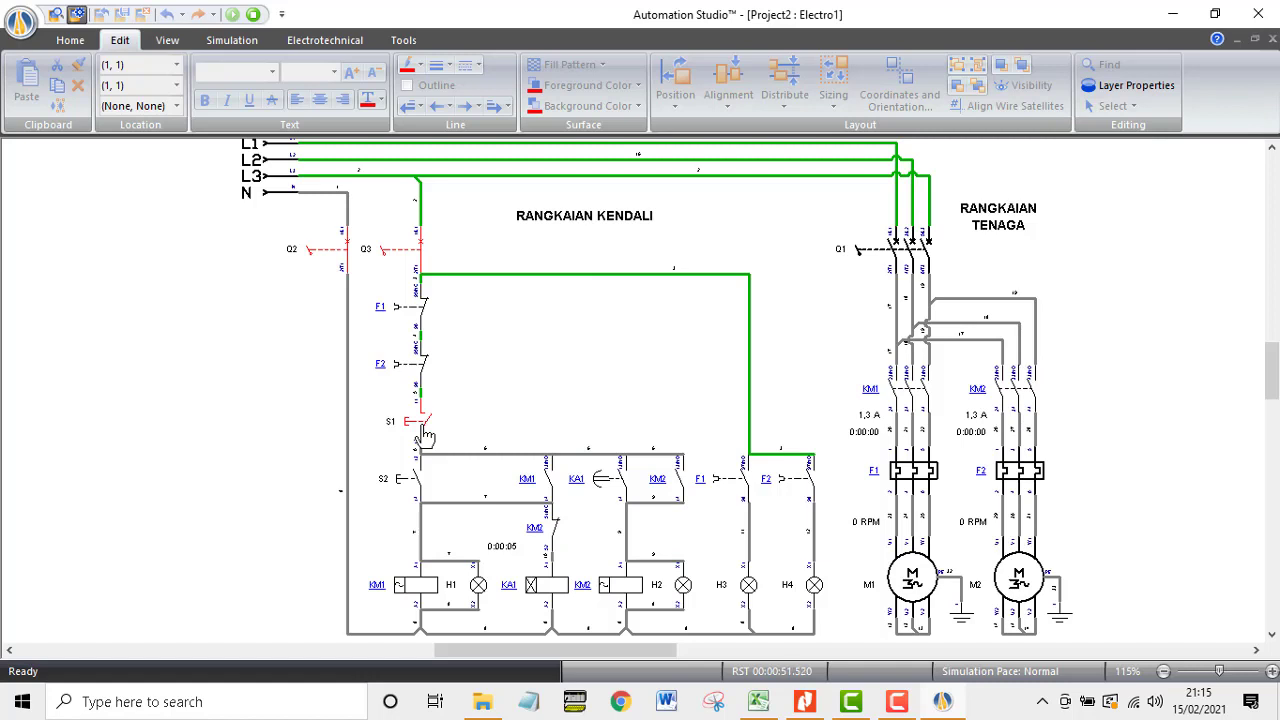
Step: Close power breaker Q1, start the circuit with S2, and set the resistive torque of motors M1 and M2 to 0 daN.m
left_click(893, 260)
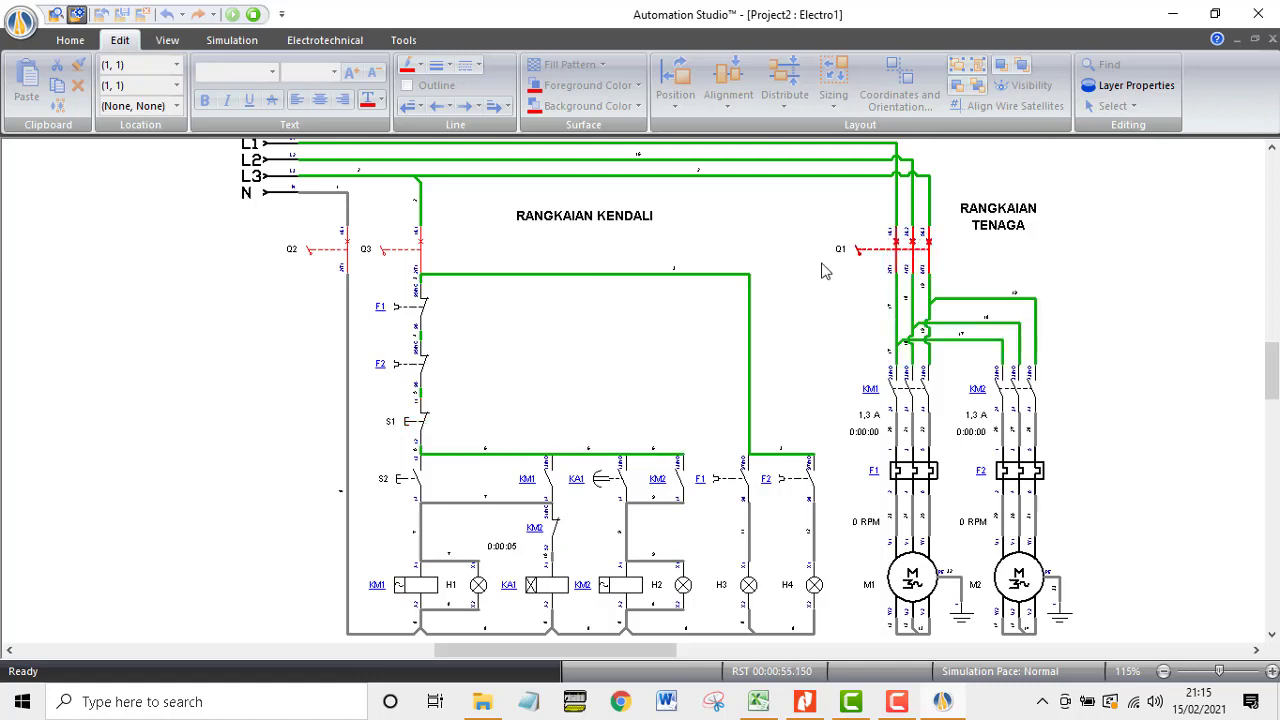
left_click(419, 492)
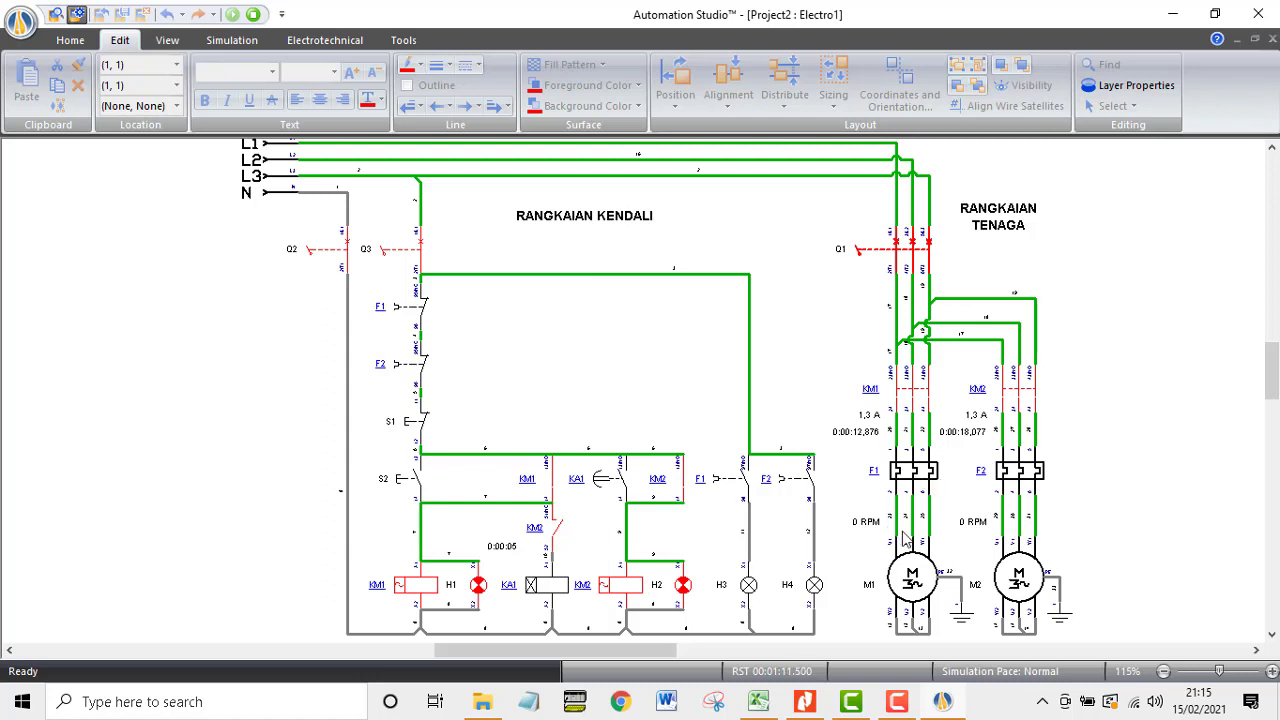
left_click(916, 598)
left_click_drag(1006, 664, 985, 666)
left_click(1123, 605)
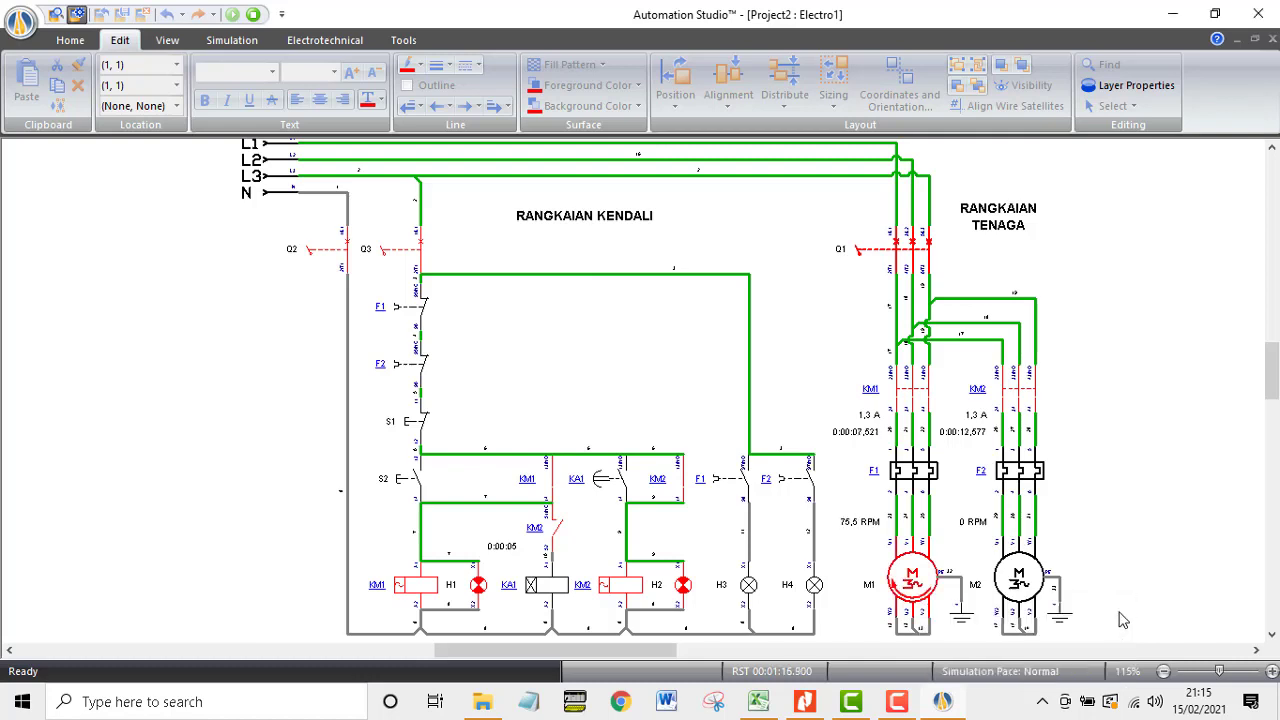
left_click(1028, 598)
left_click_drag(1110, 658, 1098, 661)
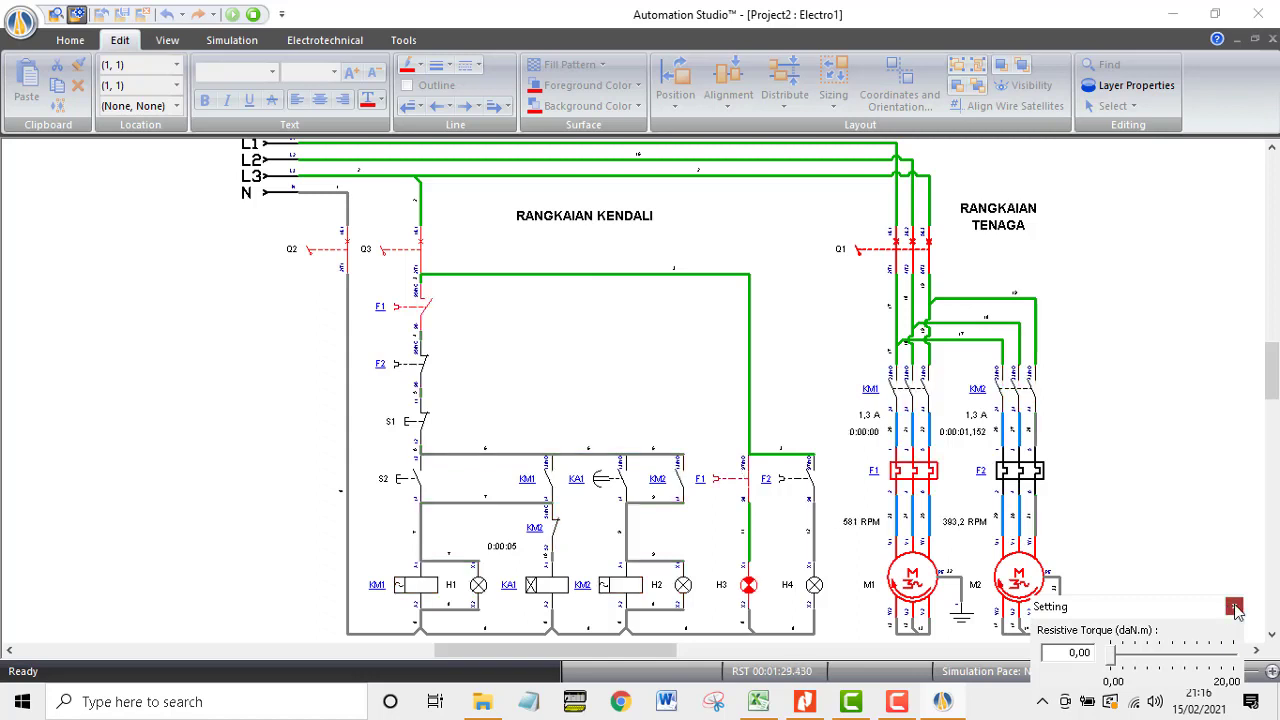
left_click(1235, 608)
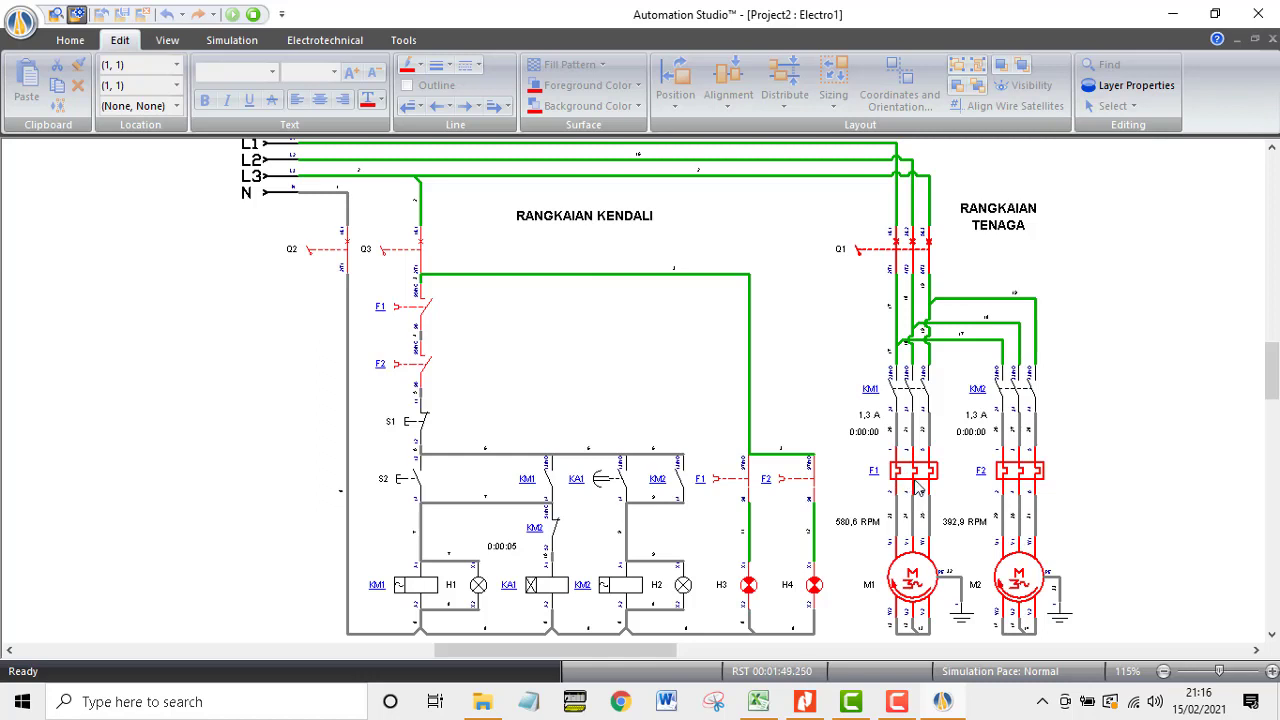
Step: Reset the tripped thermal overload relays F2 and F1 in the power circuit
left_click(1010, 482)
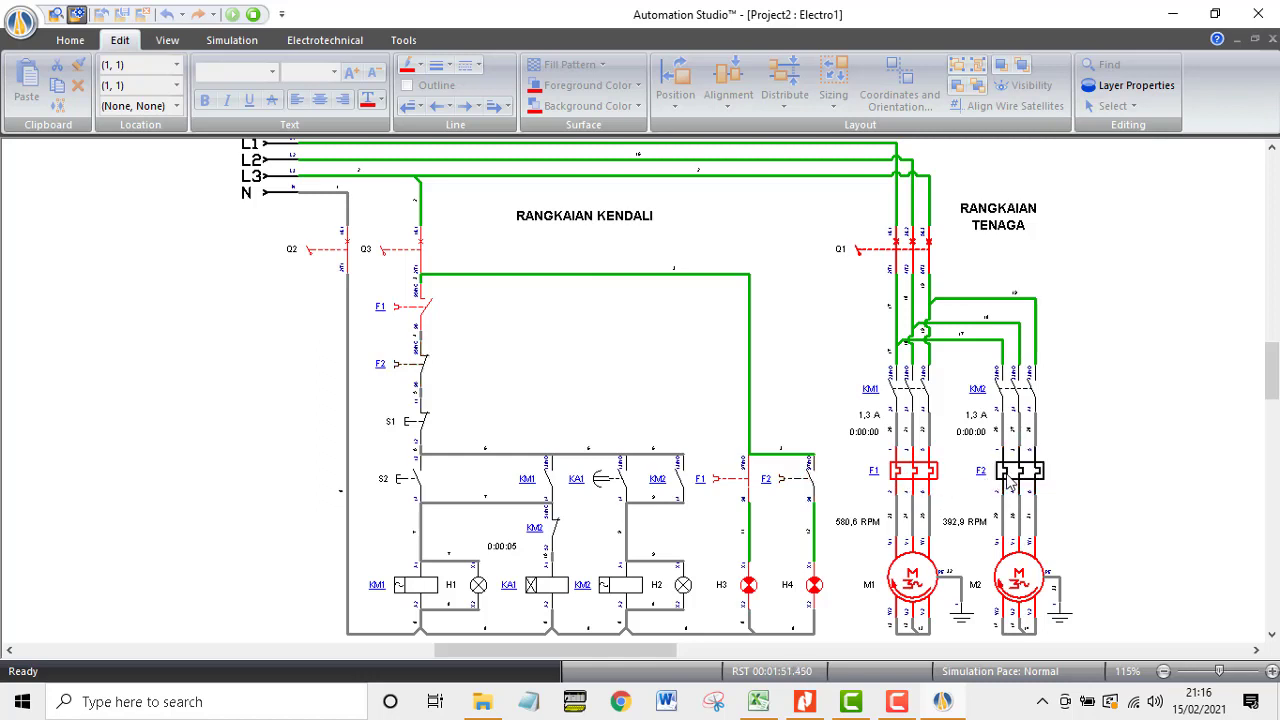
left_click(928, 472)
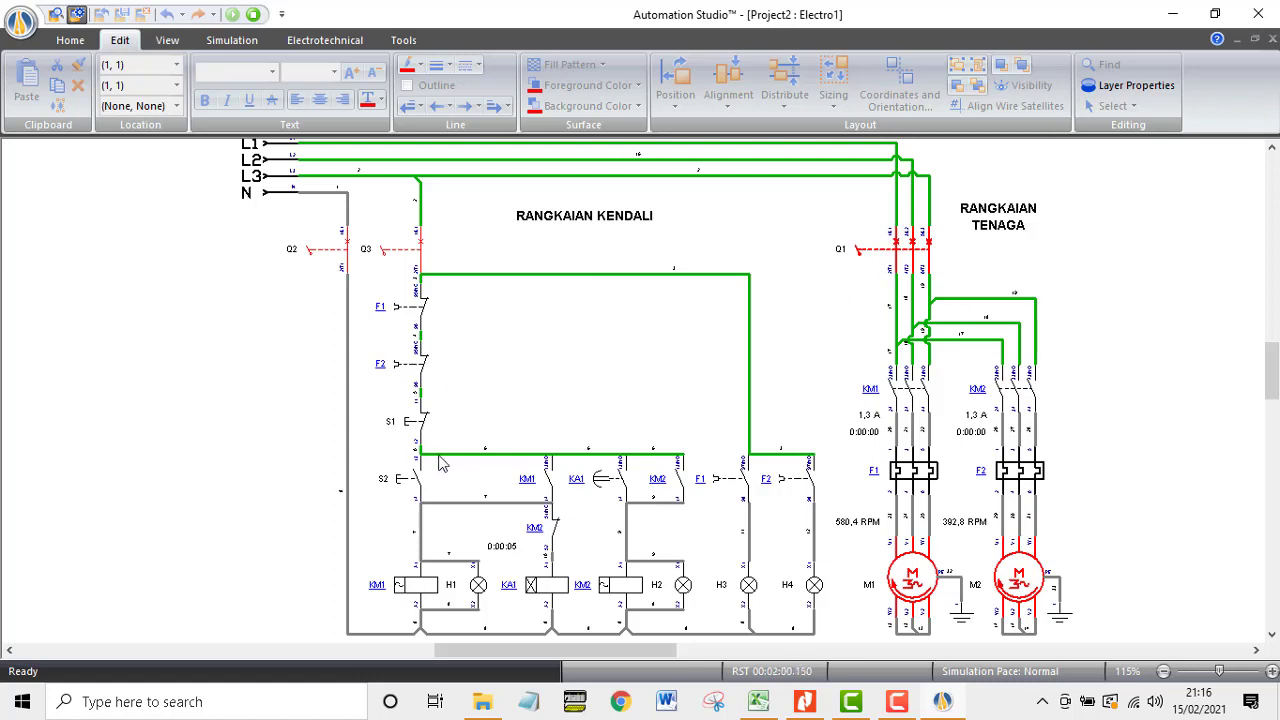
Step: Check the resistive torque settings of motors M1 and M2, and start the circuit again with S2
left_click(914, 590)
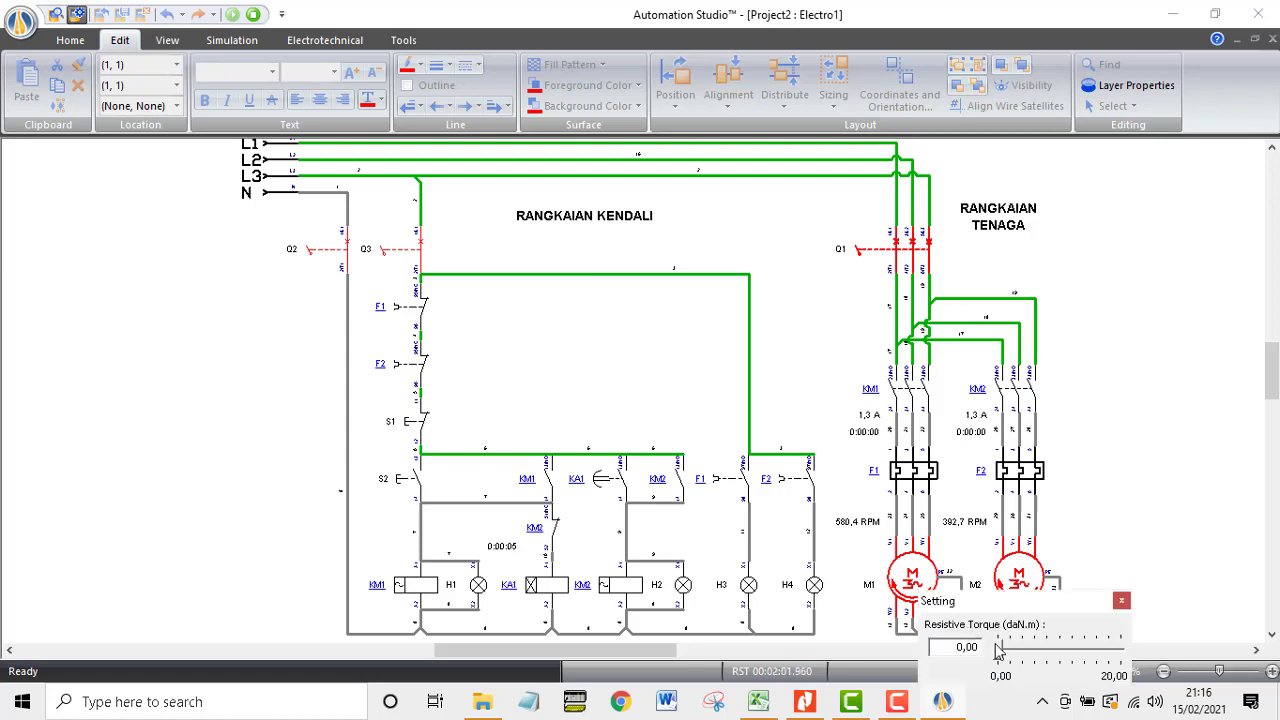
left_click(1121, 600)
left_click(1034, 592)
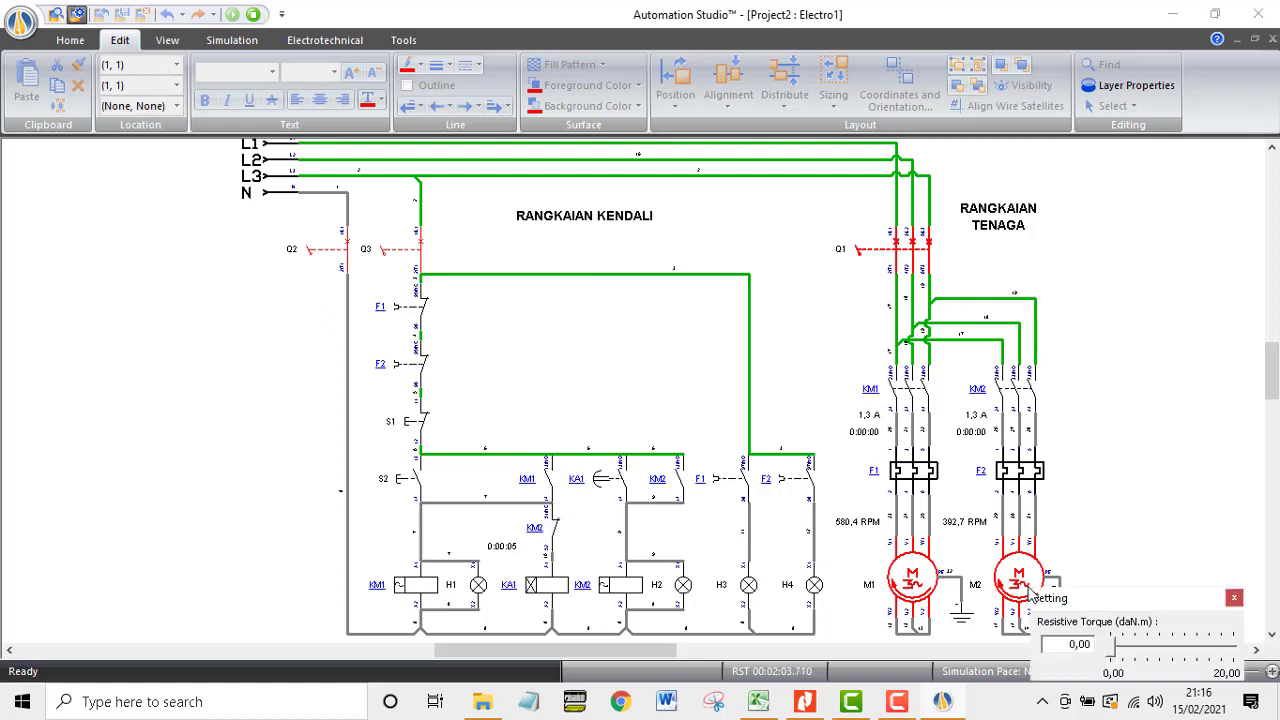
left_click(1234, 597)
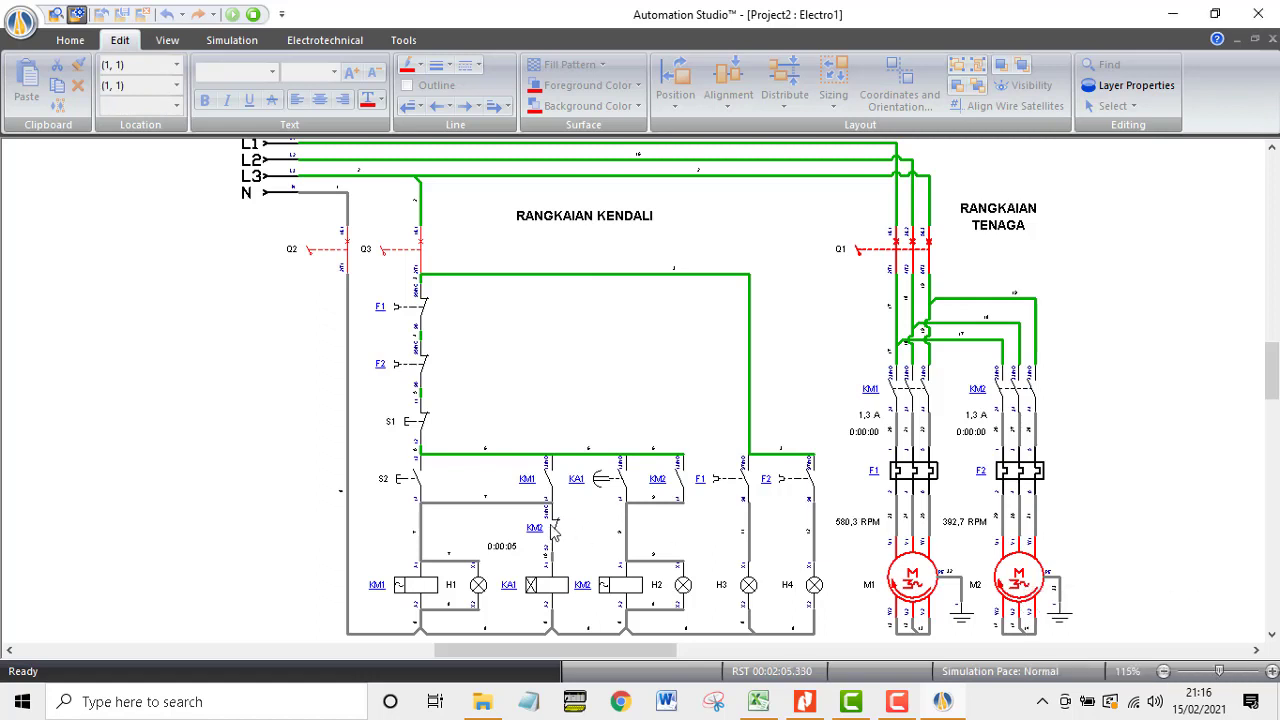
left_click(420, 500)
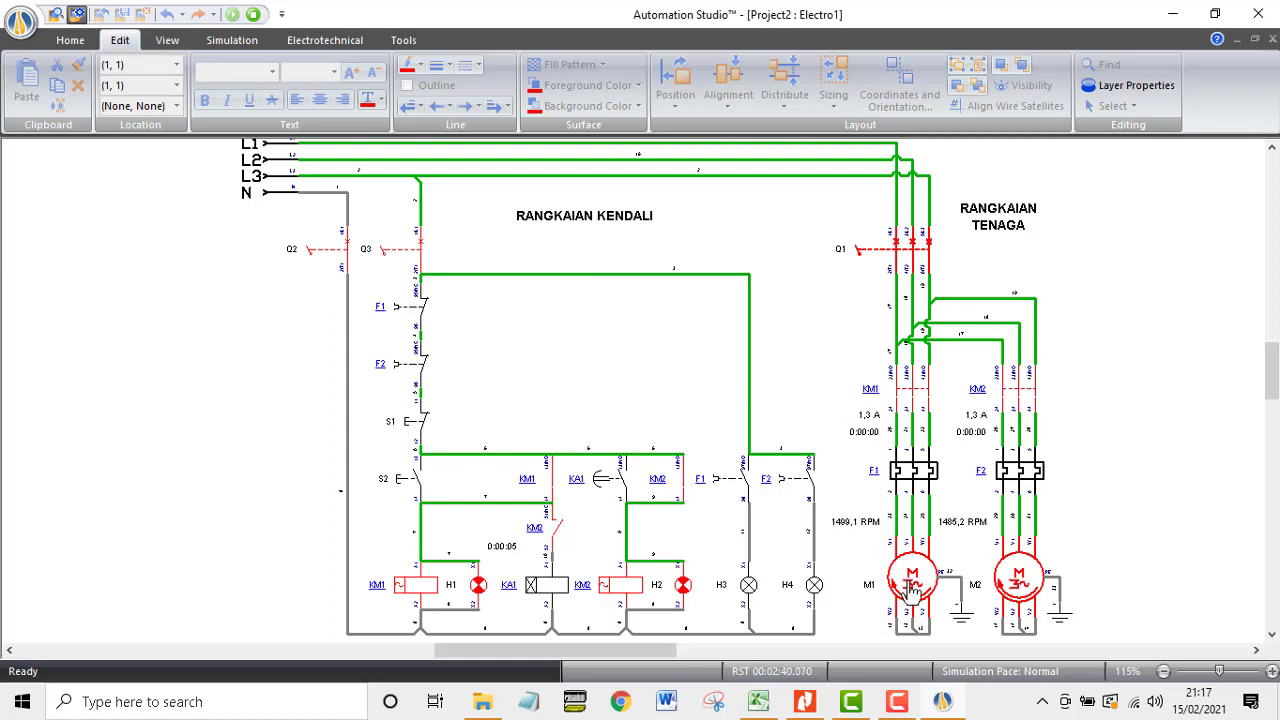
Step: Restart the simulation from scratch and close breakers Q2, Q3 and Q1, dismissing the message panel
left_click(253, 15)
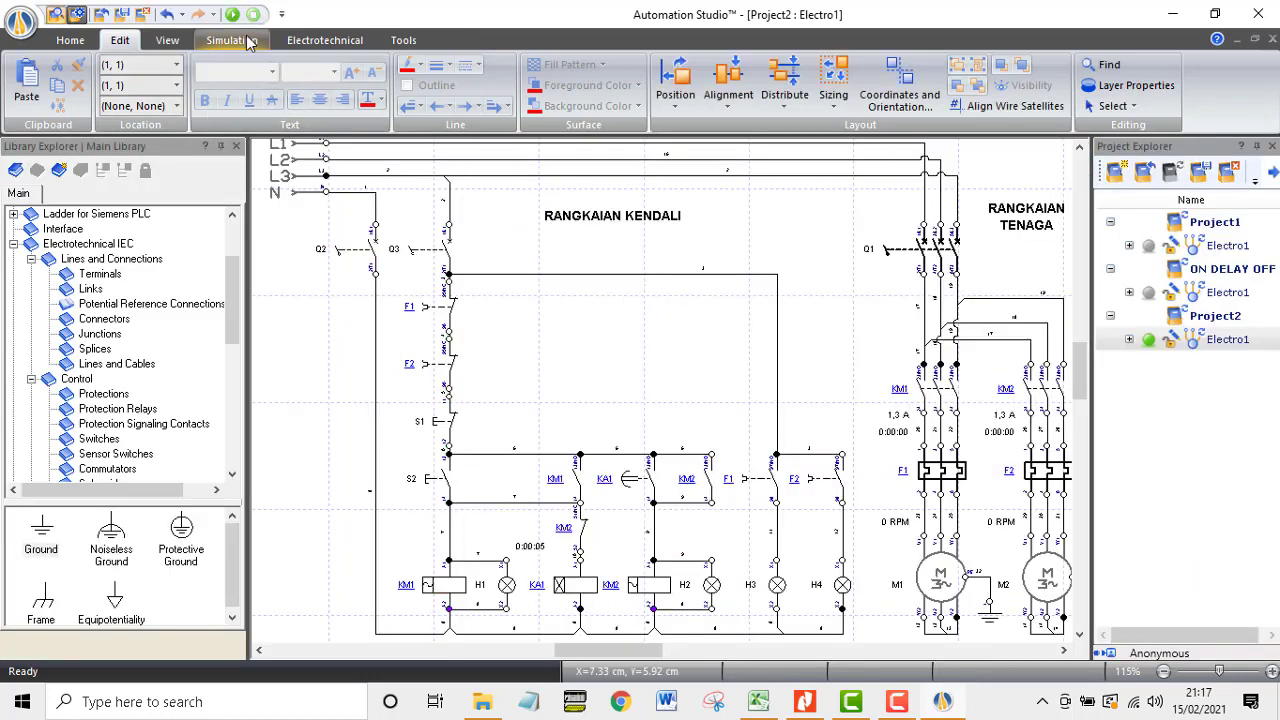
left_click(232, 15)
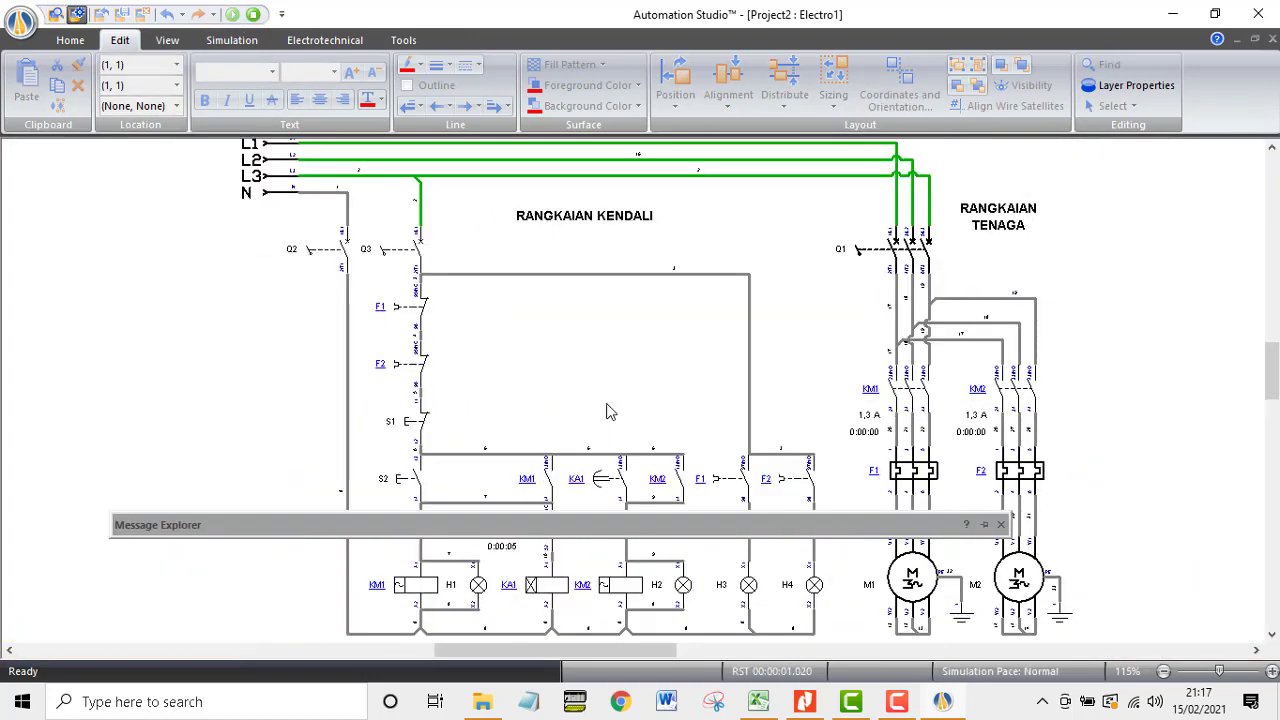
left_click(347, 268)
left_click(389, 262)
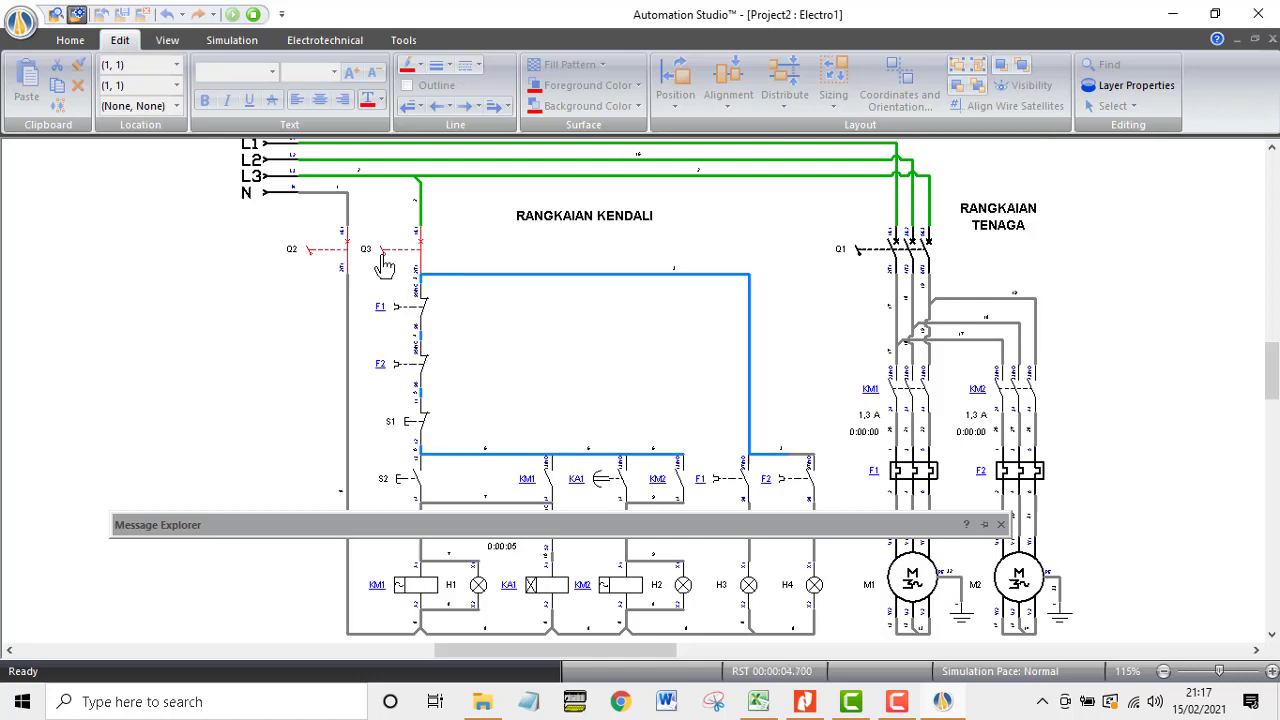
left_click(860, 263)
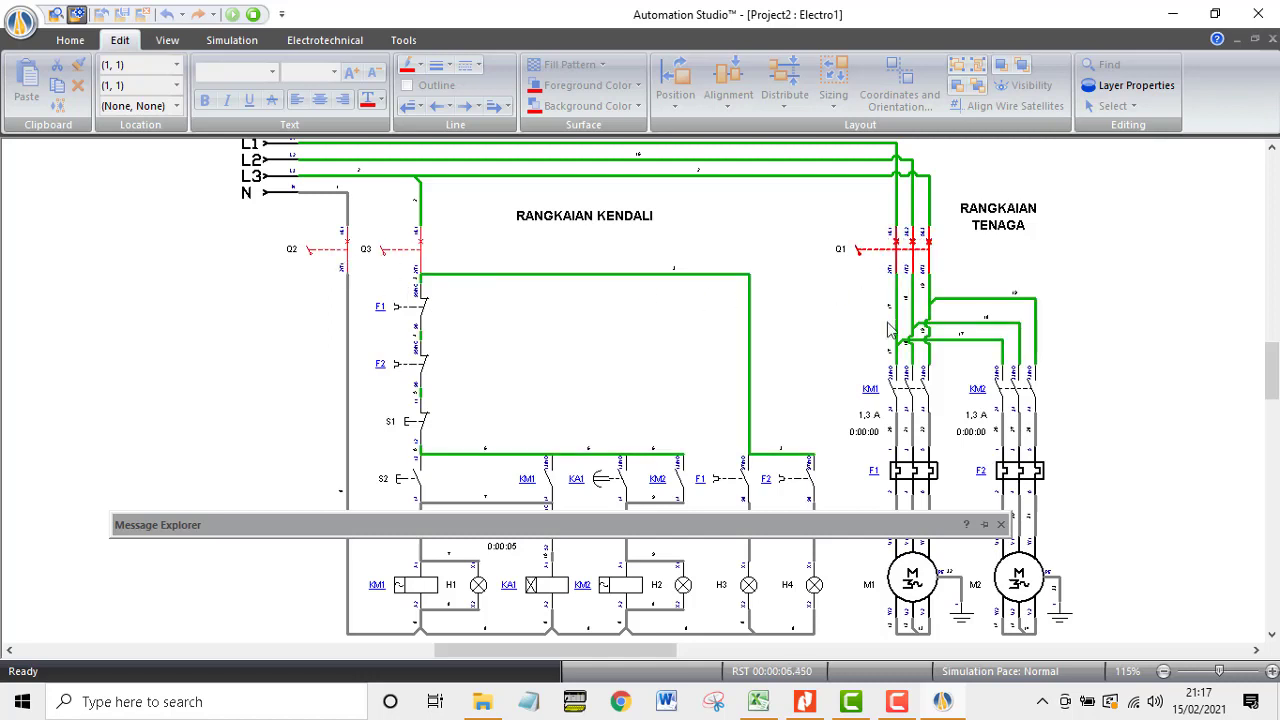
left_click(1001, 525)
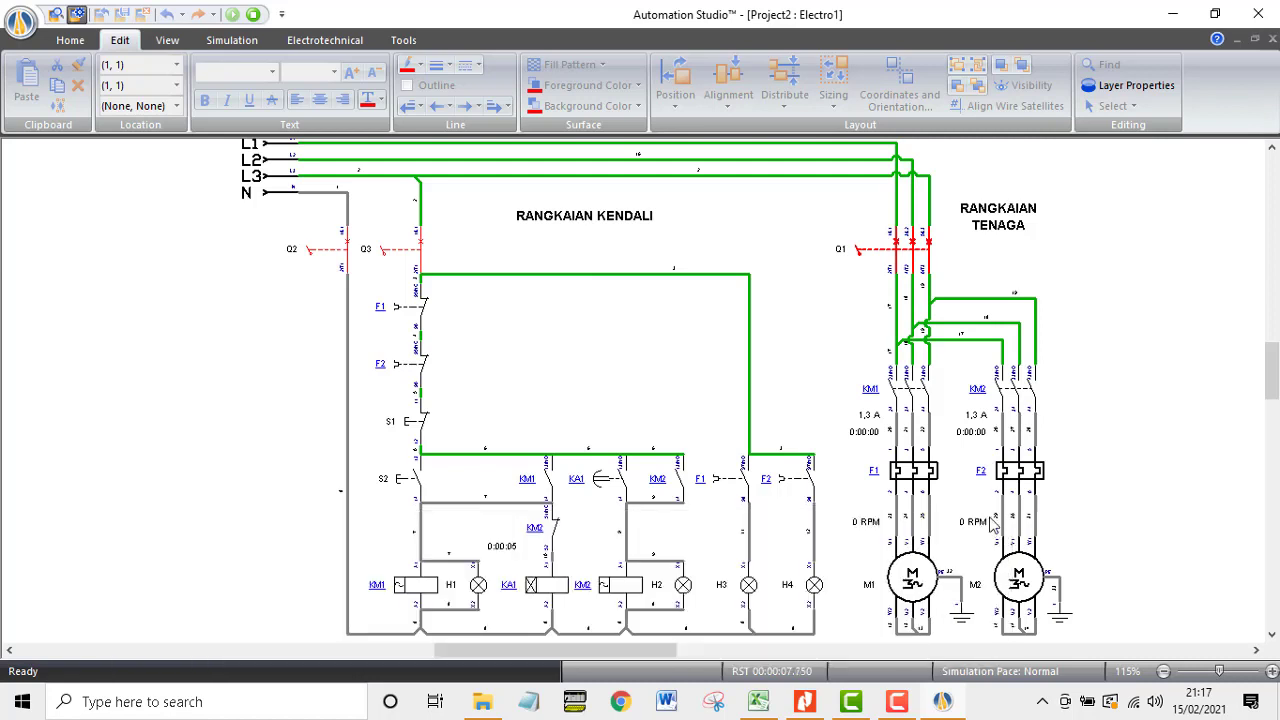
Step: Review both motors' resistive torque in the fresh simulation run and energize the circuit with start button S2
left_click(912, 579)
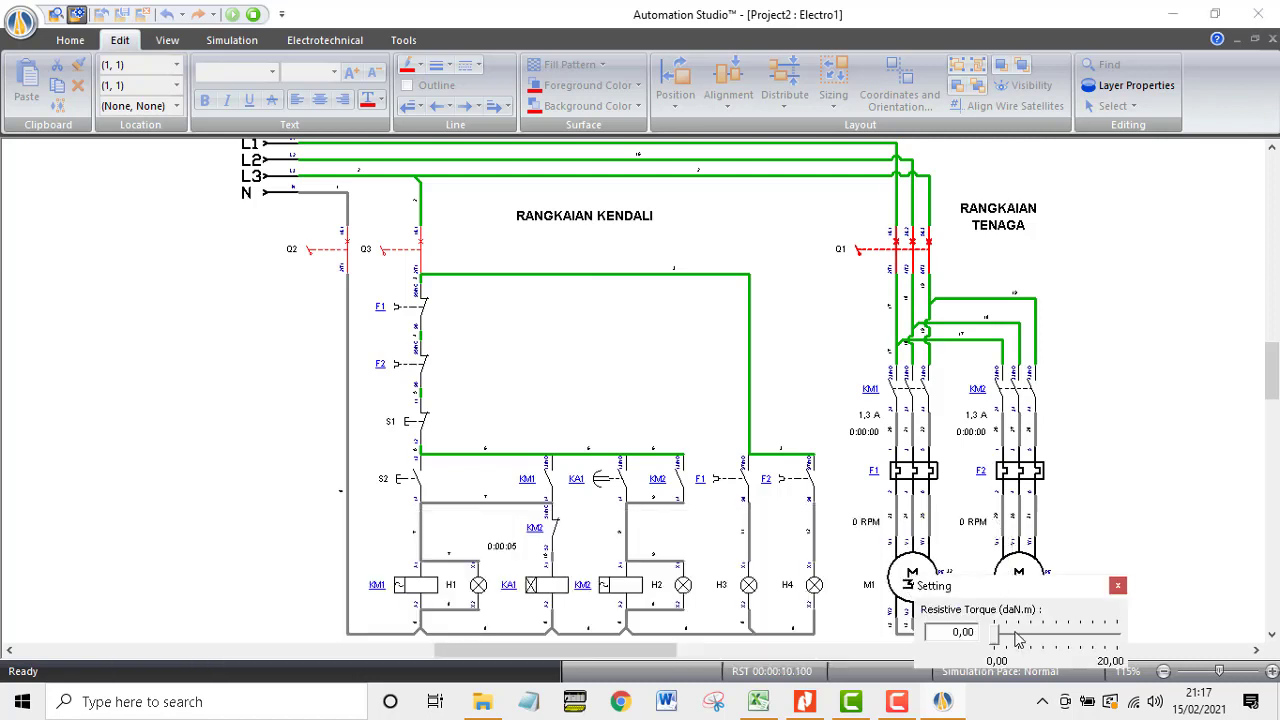
left_click(1118, 587)
left_click(1024, 590)
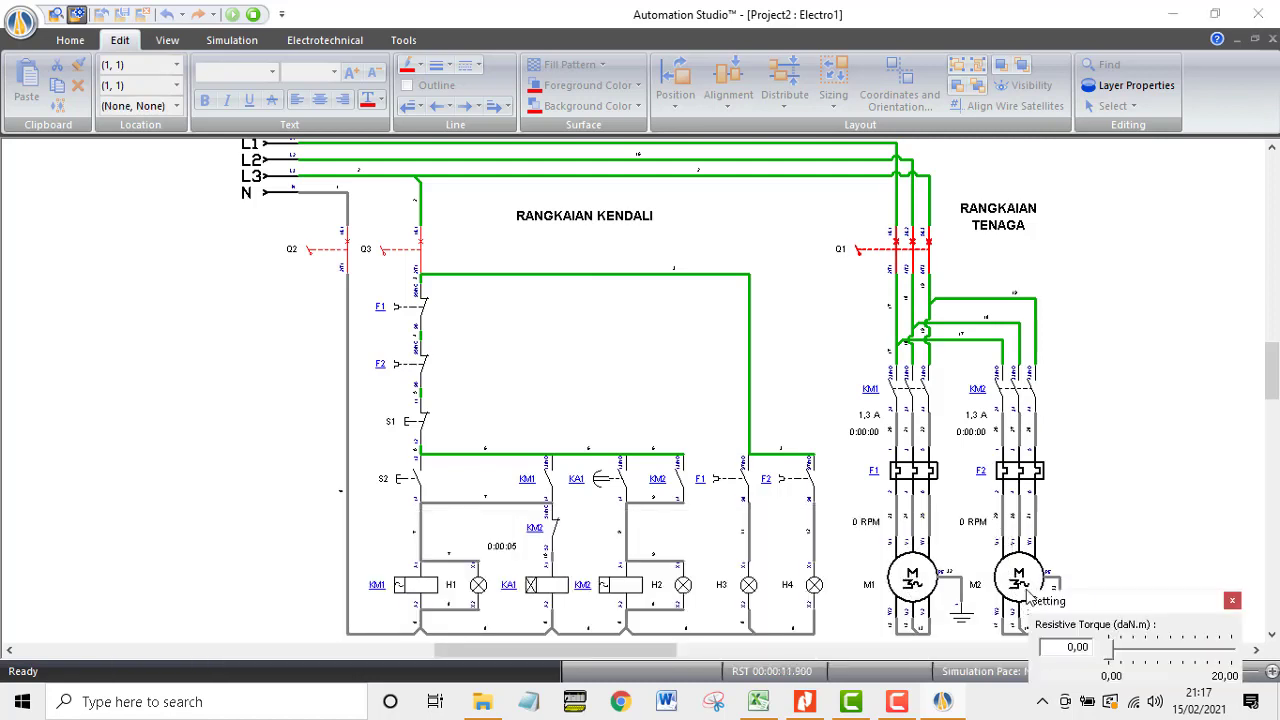
left_click(1230, 601)
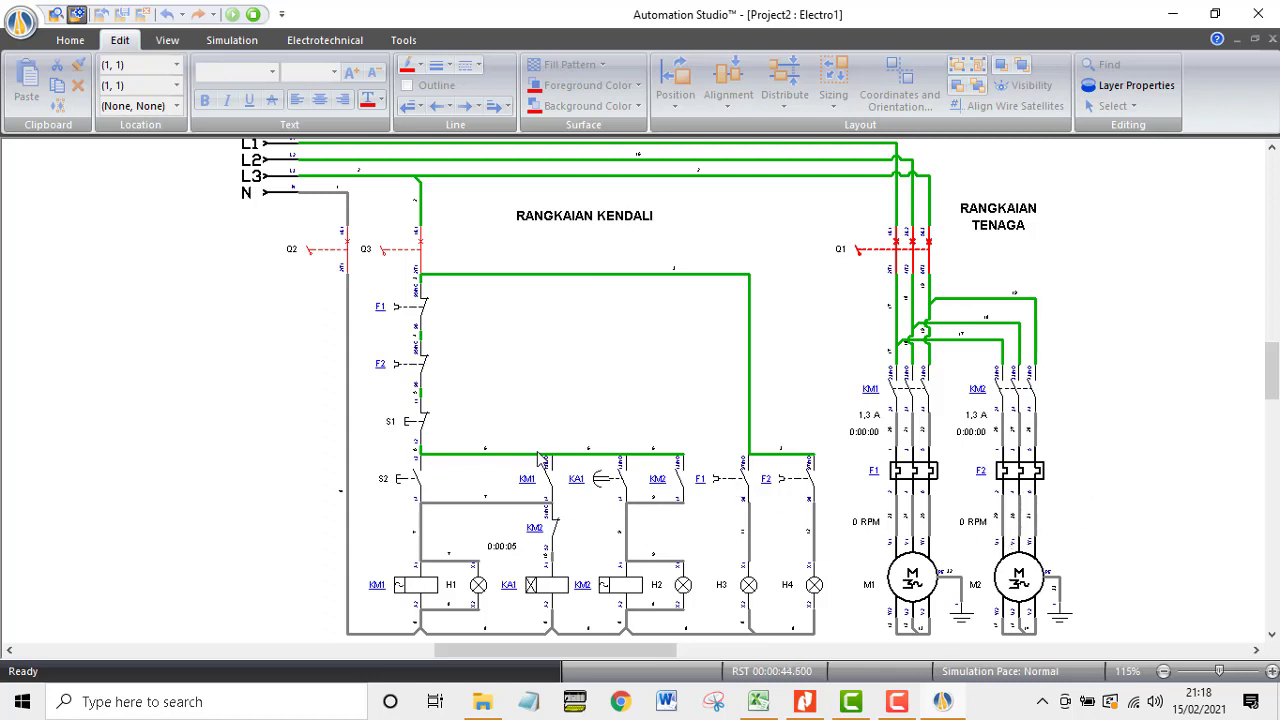
left_click(420, 488)
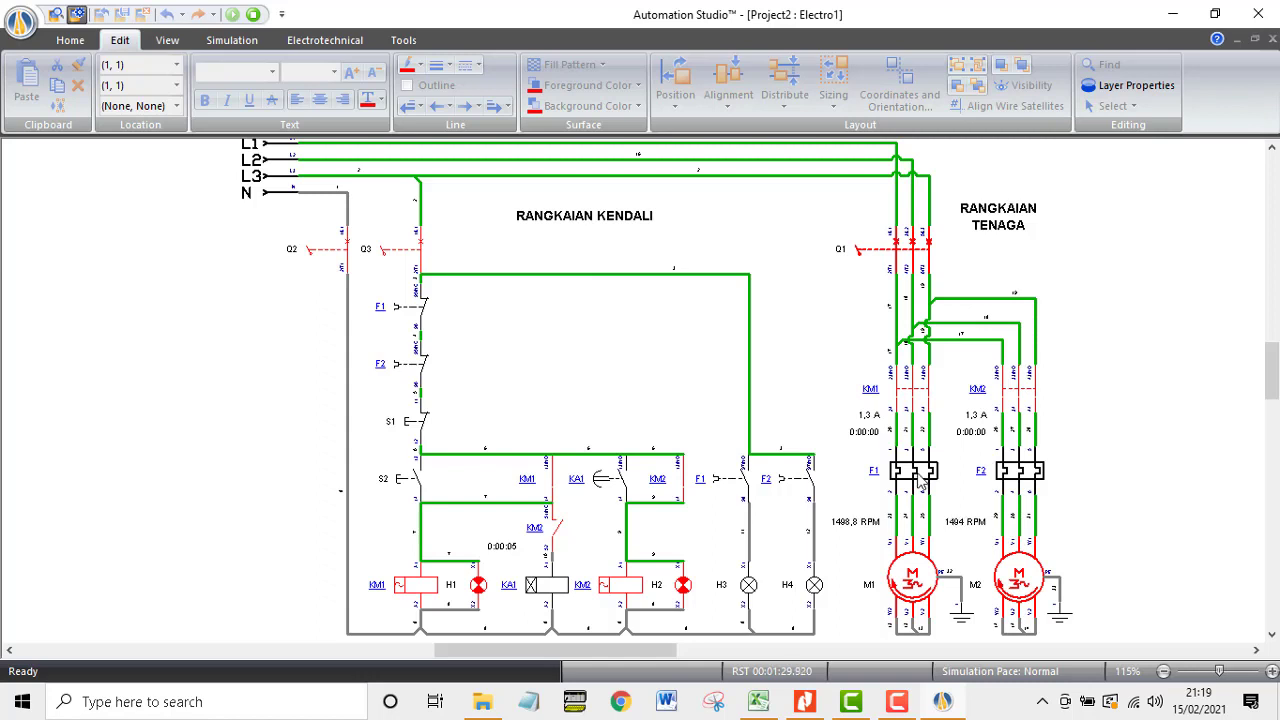
Step: Apply a resistive torque of 2.00 daN.m to motor M1 to trip overload relay F1, and reset the relay
left_click(915, 583)
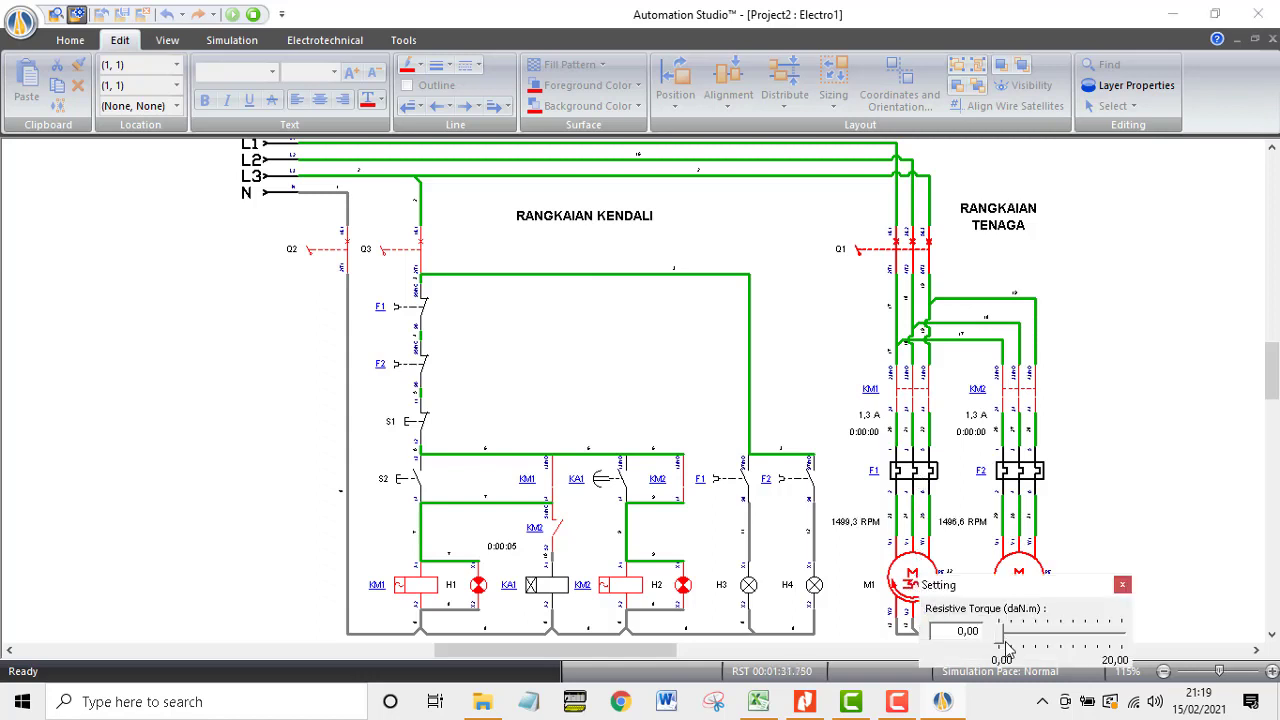
left_click_drag(1012, 645, 1017, 648)
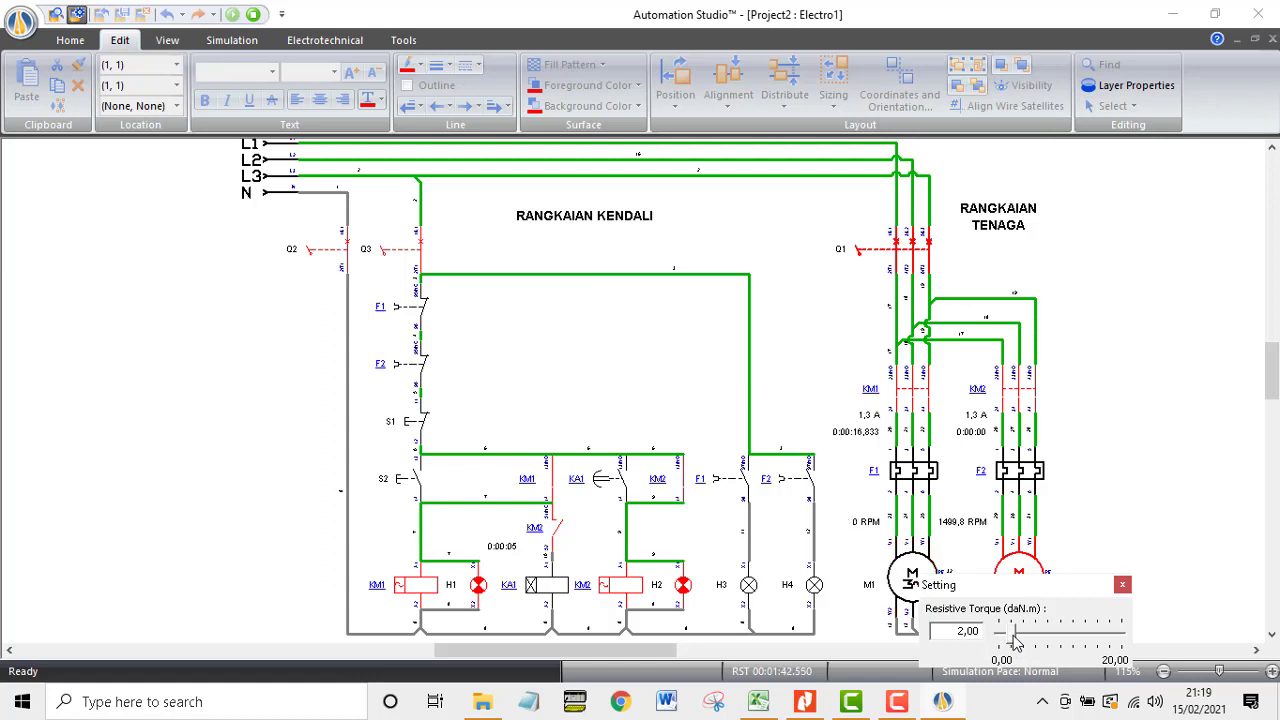
left_click_drag(1014, 640, 1007, 643)
left_click_drag(1012, 643, 1020, 643)
left_click_drag(1020, 643, 1013, 643)
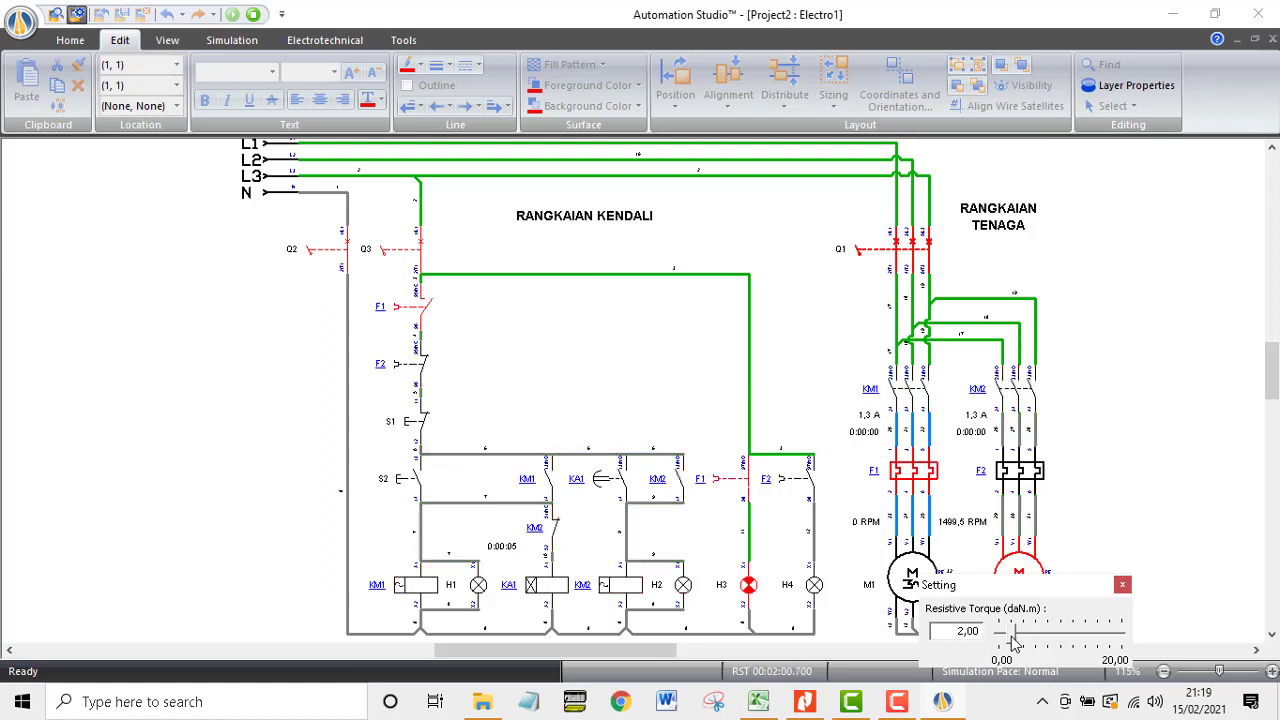
left_click(1122, 587)
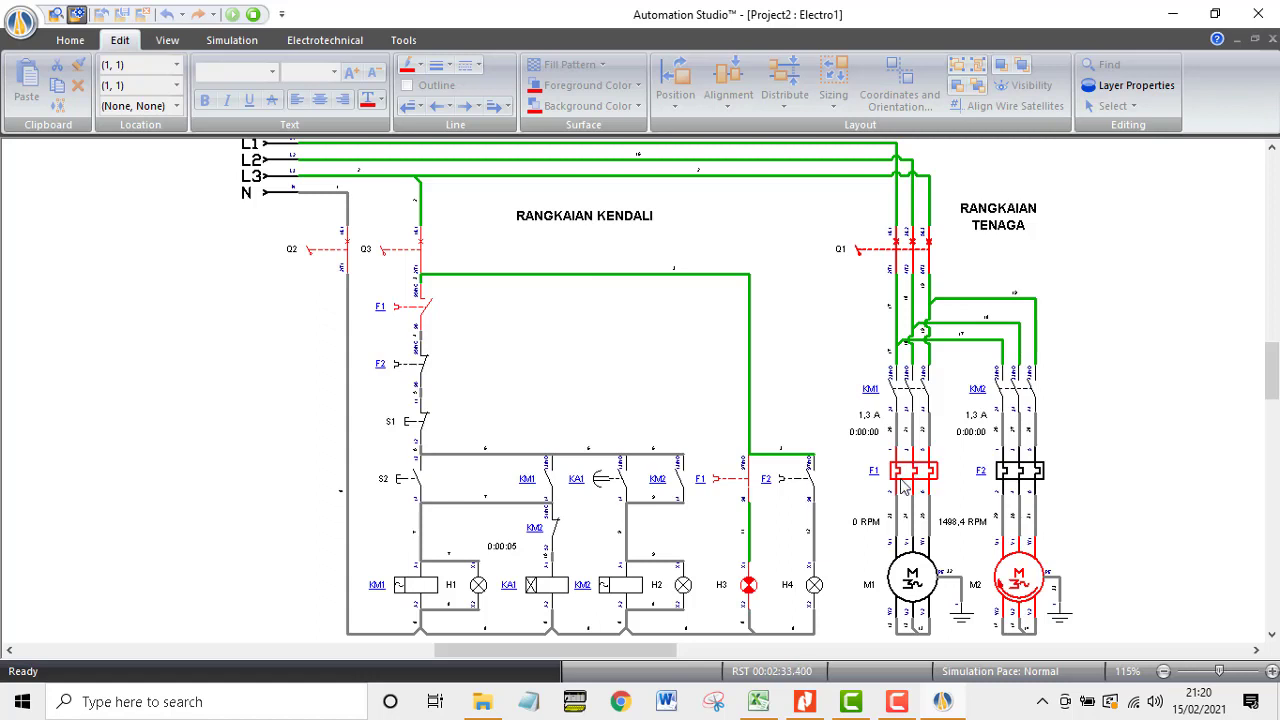
left_click(905, 484)
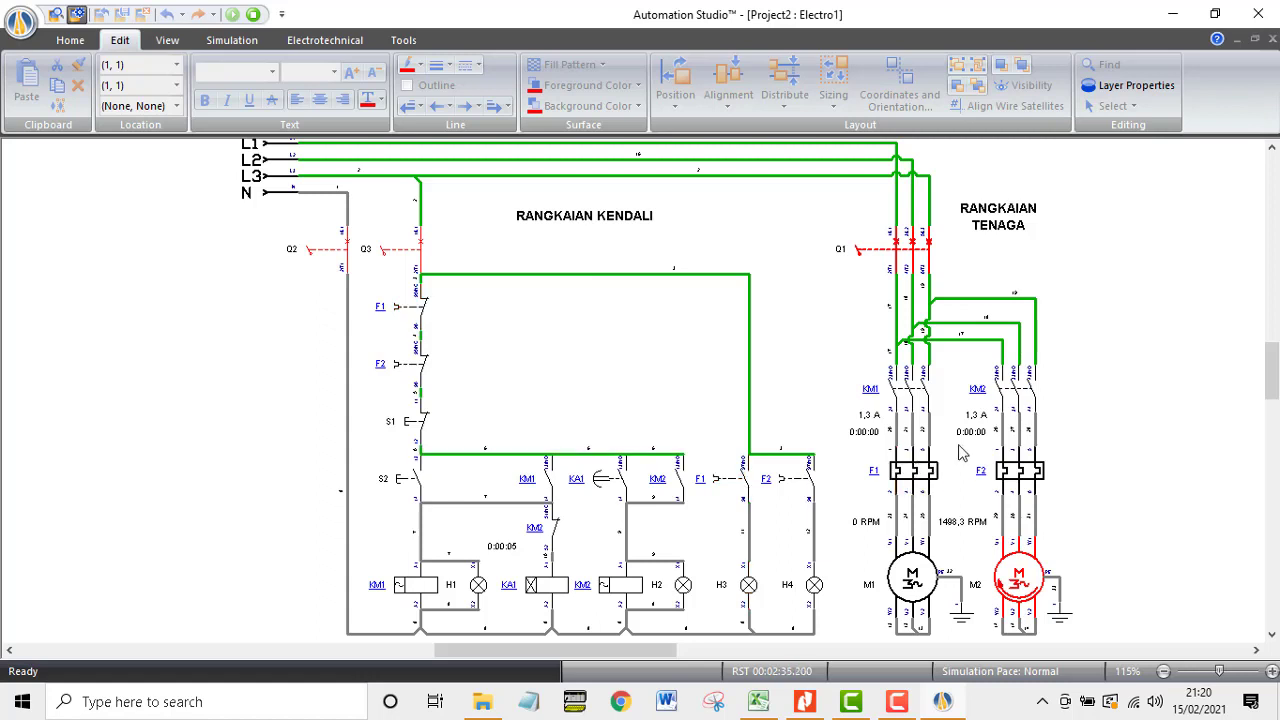